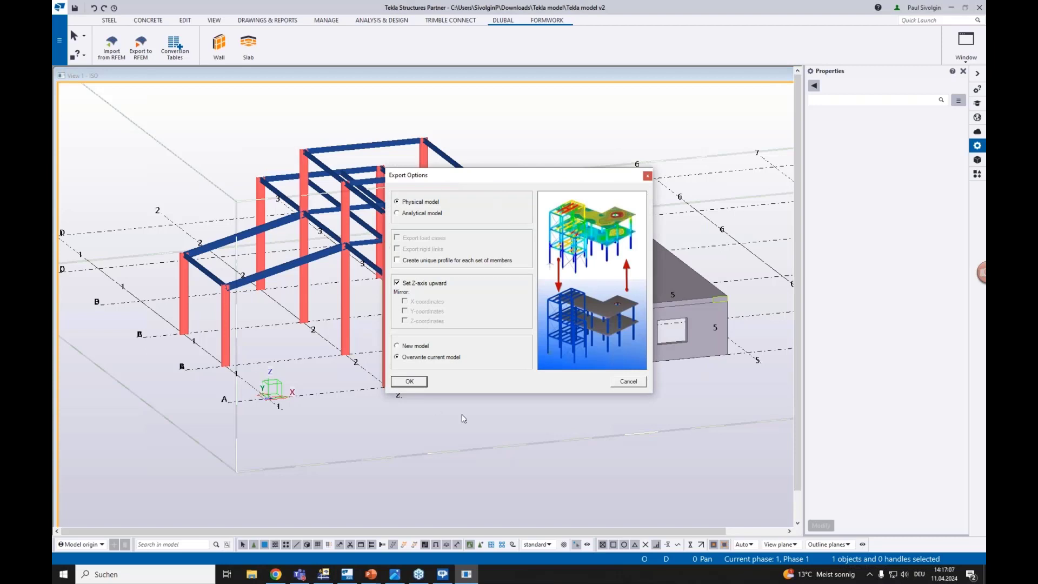
# Cancel the export options, view the RFEM conversion tables for materials and sections, and close them
pyautogui.click(647, 176)
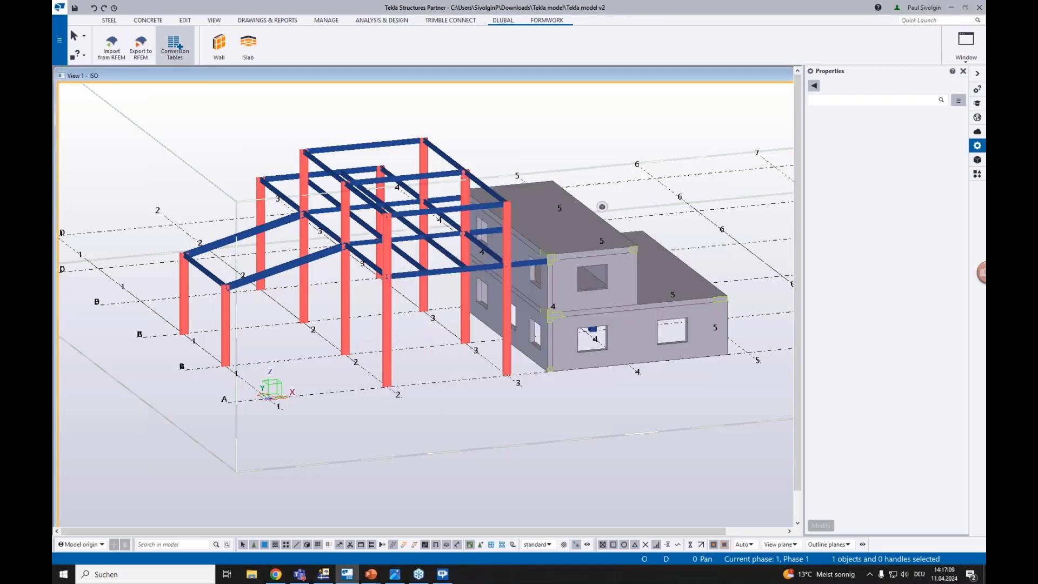
pyautogui.click(171, 50)
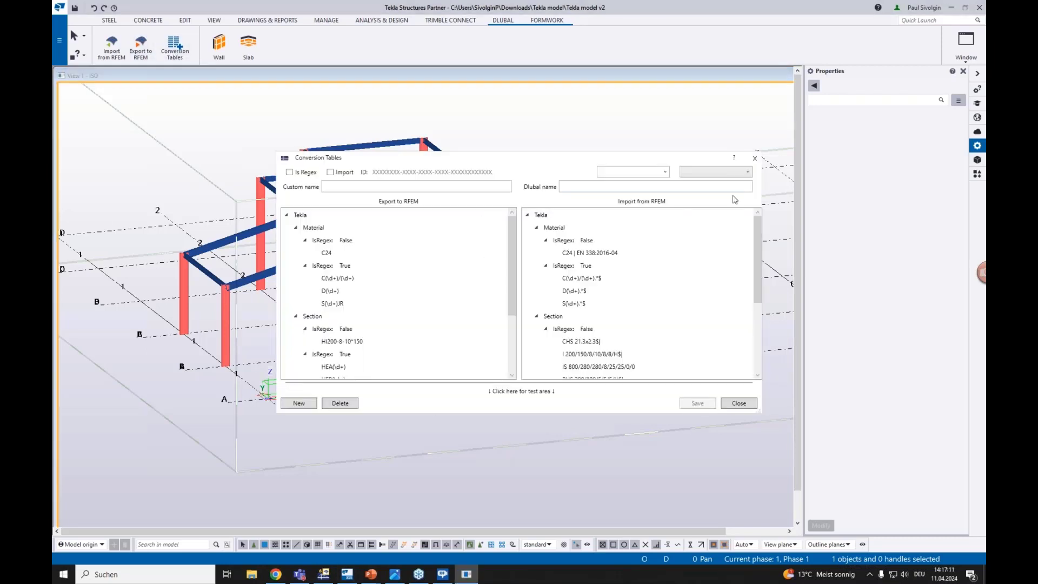
pyautogui.click(755, 158)
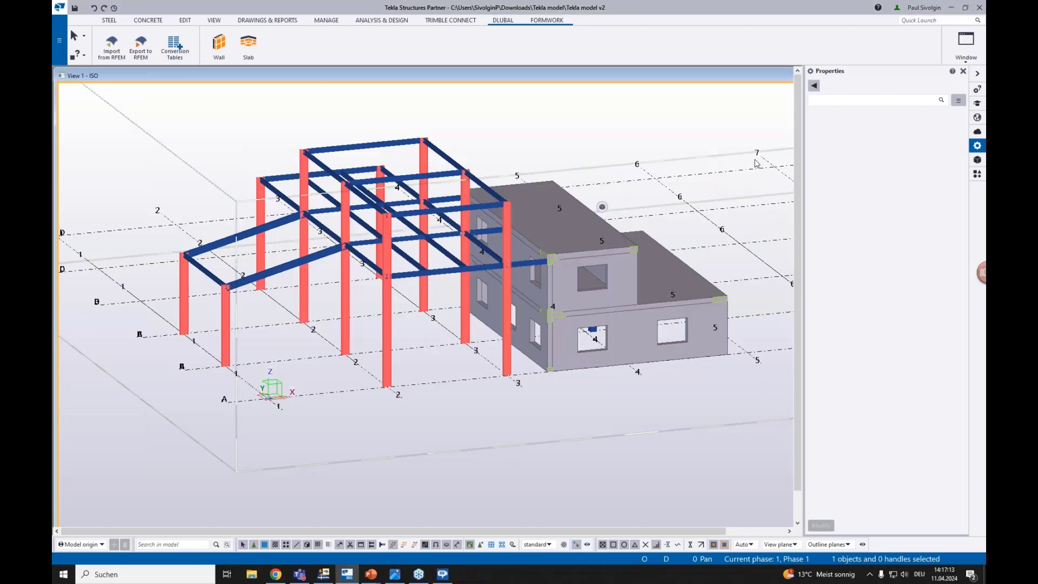
# Export the physical model to RFEM with the Z-axis set upward, overwriting the current model
pyautogui.keyDown('ctrl'); pyautogui.moveTo(481, 354); pyautogui.dragTo(395, 353, button='middle'); pyautogui.keyUp('ctrl')
pyautogui.click(140, 46)
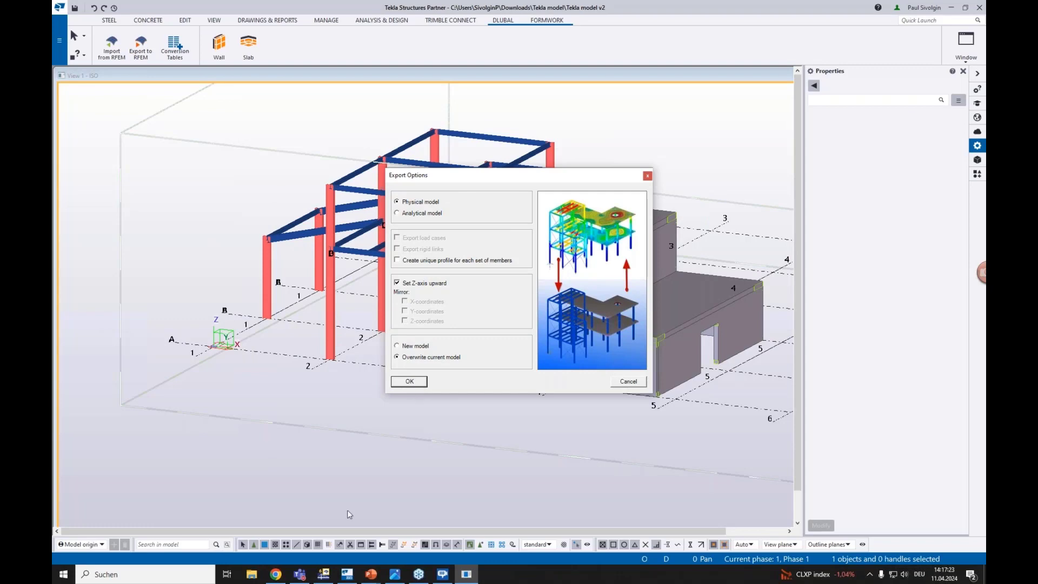
pyautogui.click(322, 576)
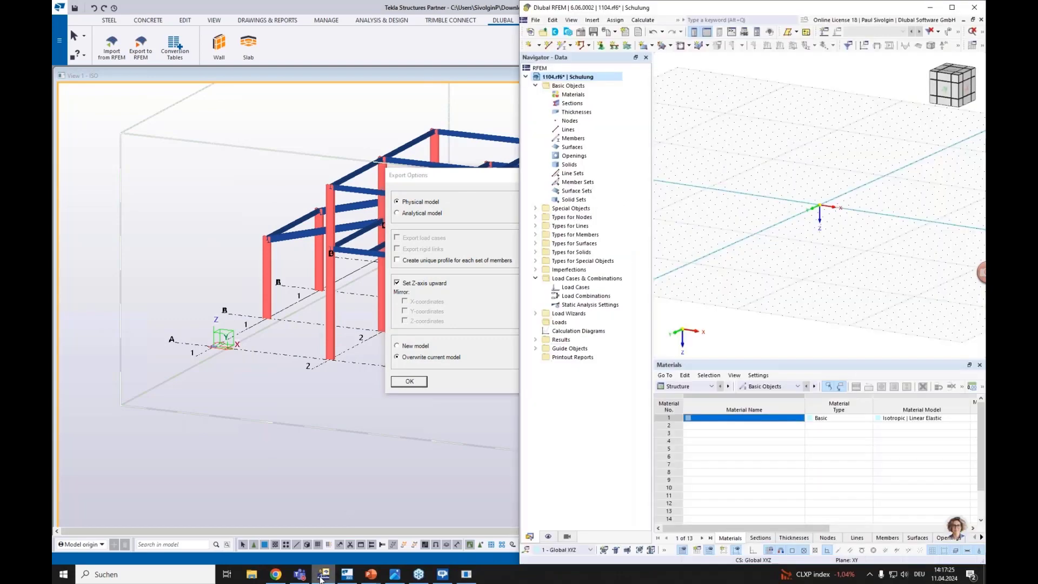
pyautogui.click(322, 576)
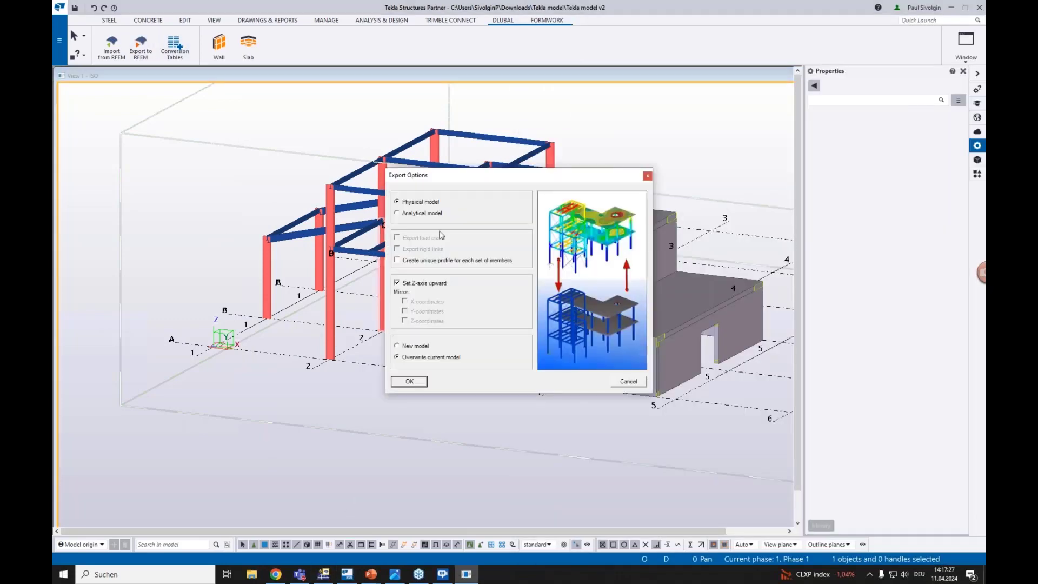
pyautogui.click(410, 381)
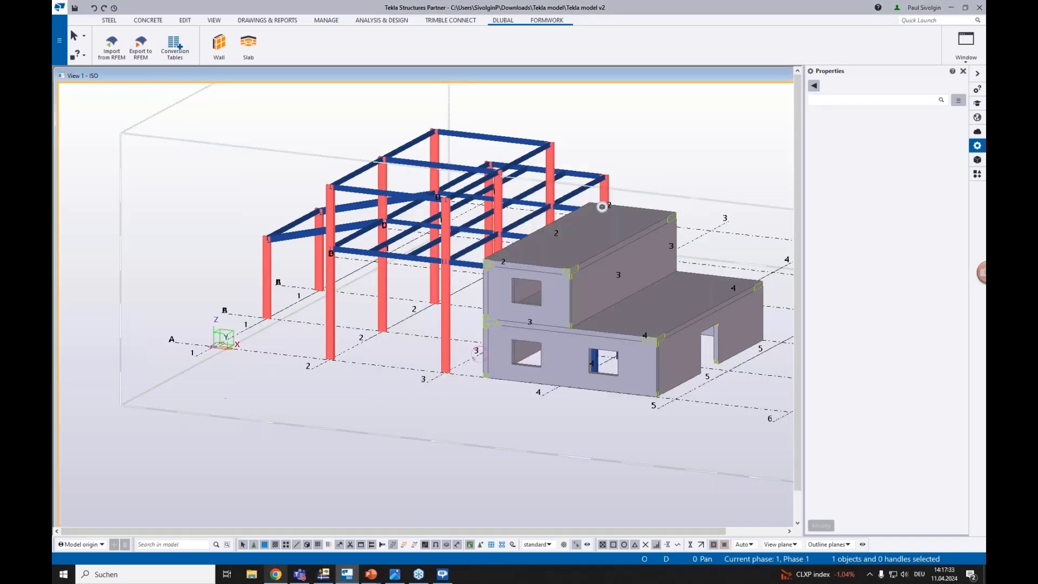
# Switch to RFEM and compare the exported beam-to-column joint with the Tekla original, displaying the RFEM members as wireframe lines
pyautogui.click(323, 574)
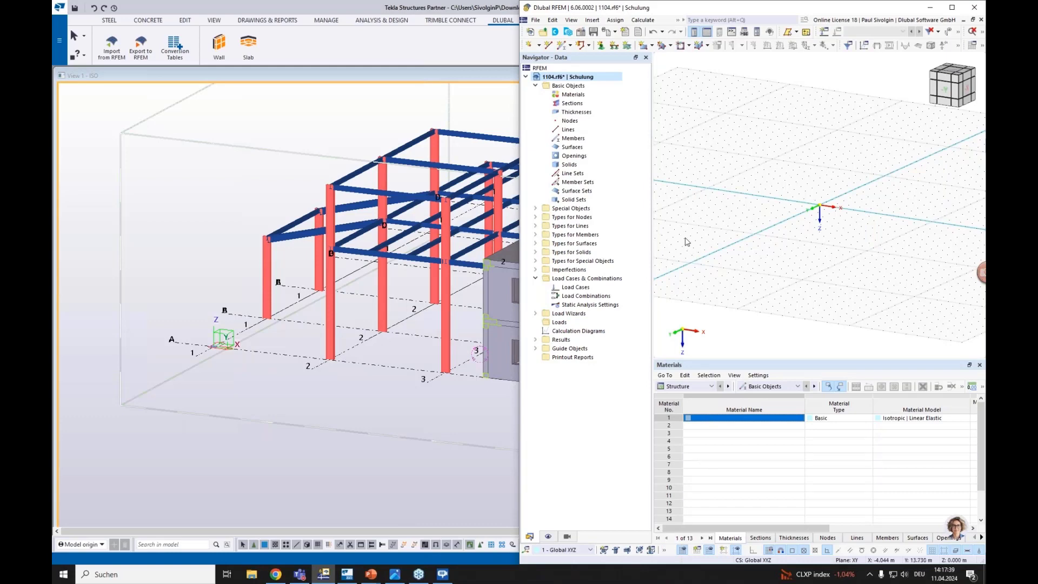
pyautogui.scroll(-1, 686, 241)
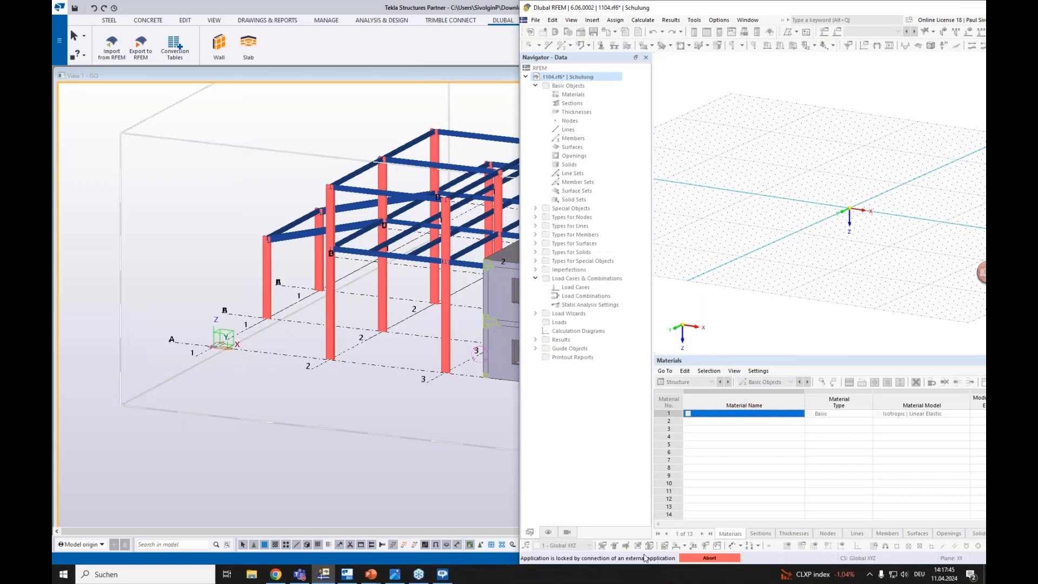
pyautogui.scroll(5, 332, 249)
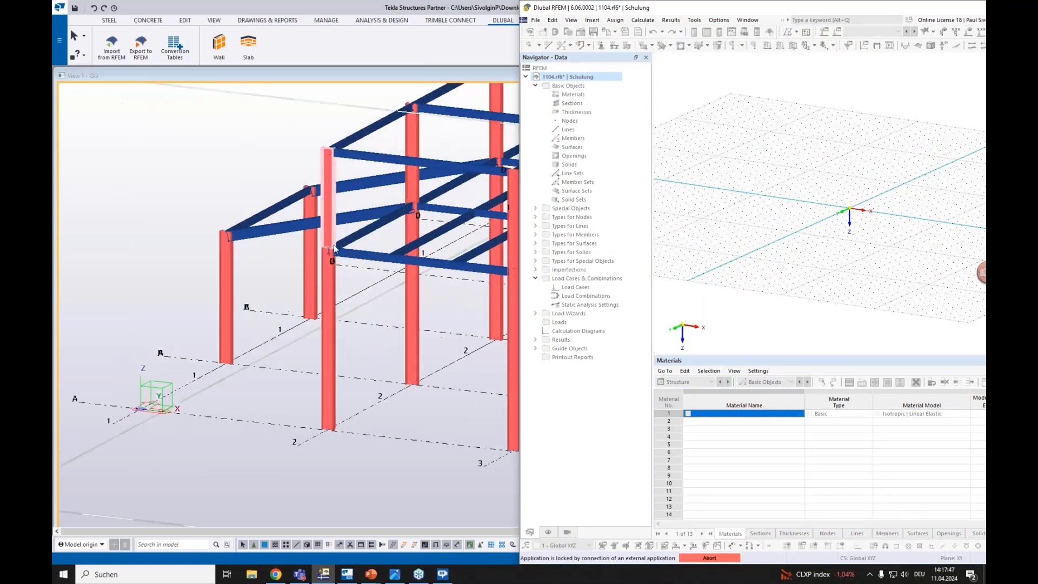
pyautogui.scroll(5, 334, 249)
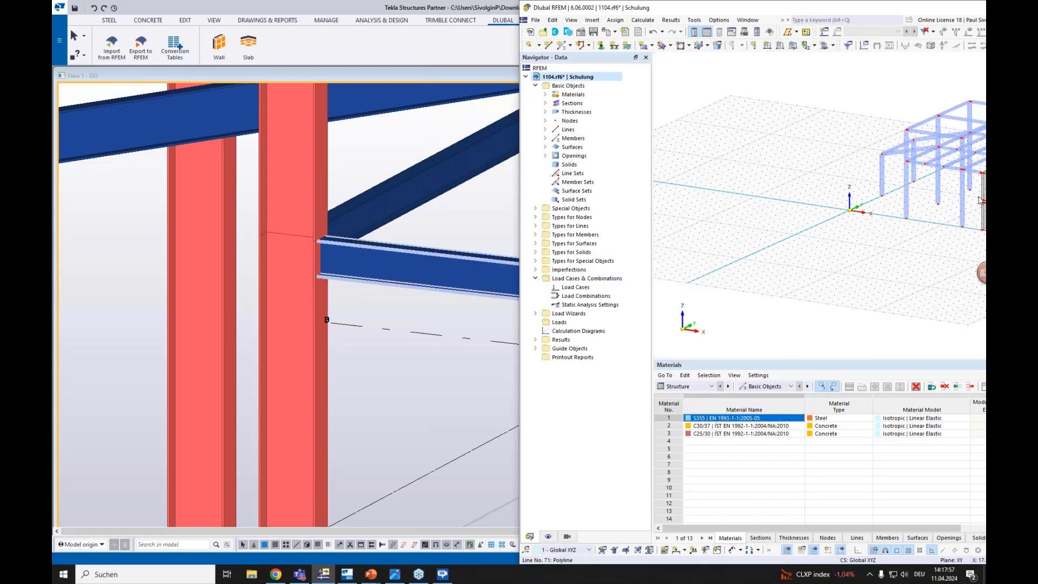
pyautogui.scroll(-3, 352, 255)
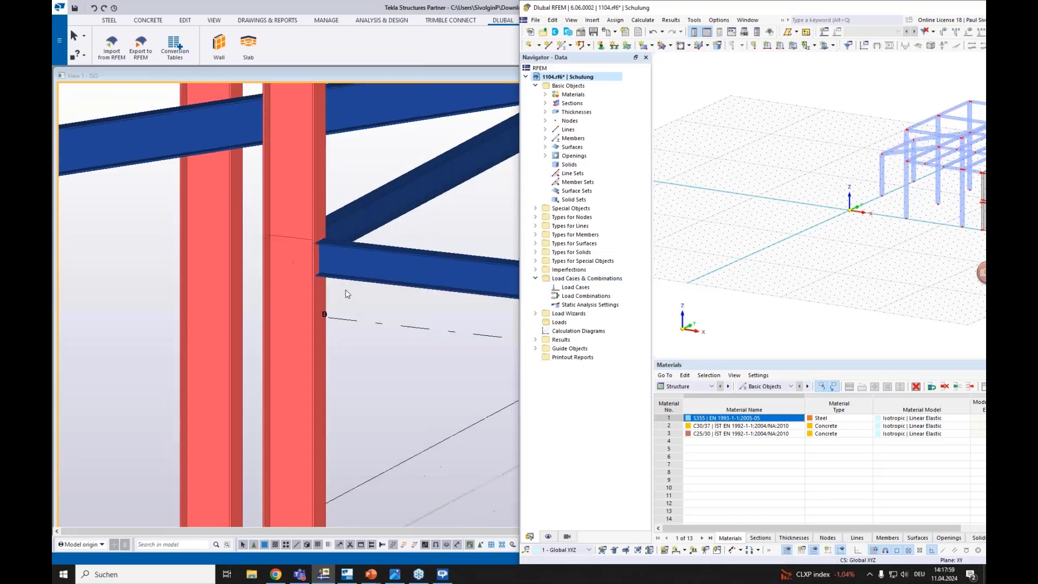
pyautogui.scroll(5, 842, 207)
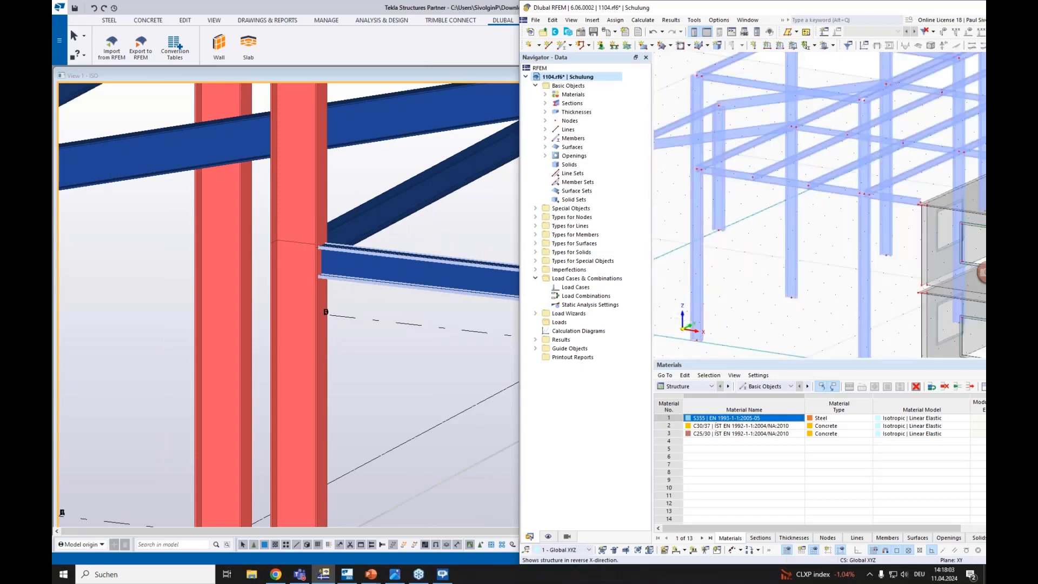
pyautogui.click(908, 550)
pyautogui.scroll(8, 830, 242)
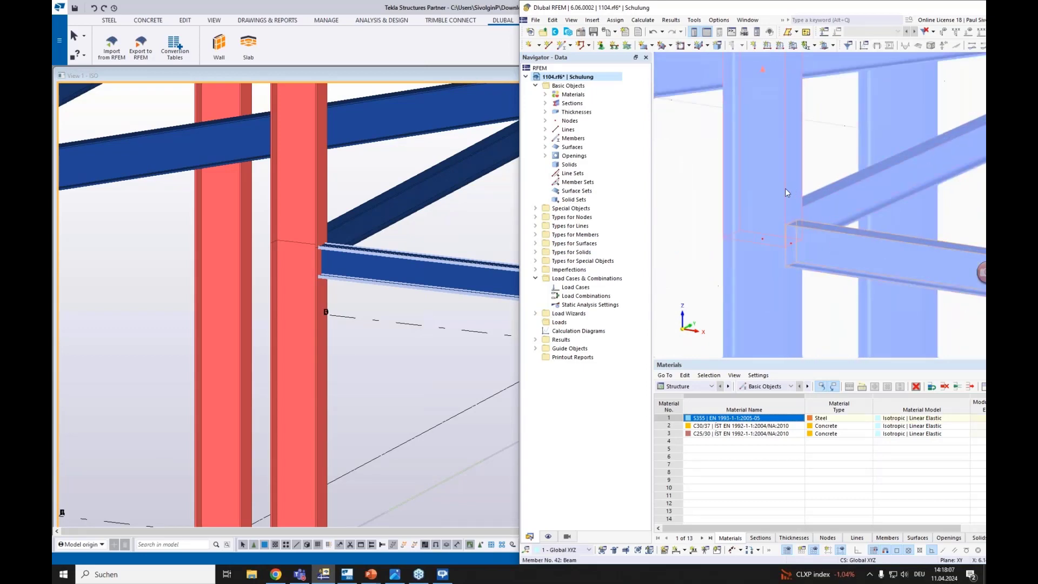
pyautogui.moveTo(783, 289); pyautogui.dragTo(764, 236, button='middle')
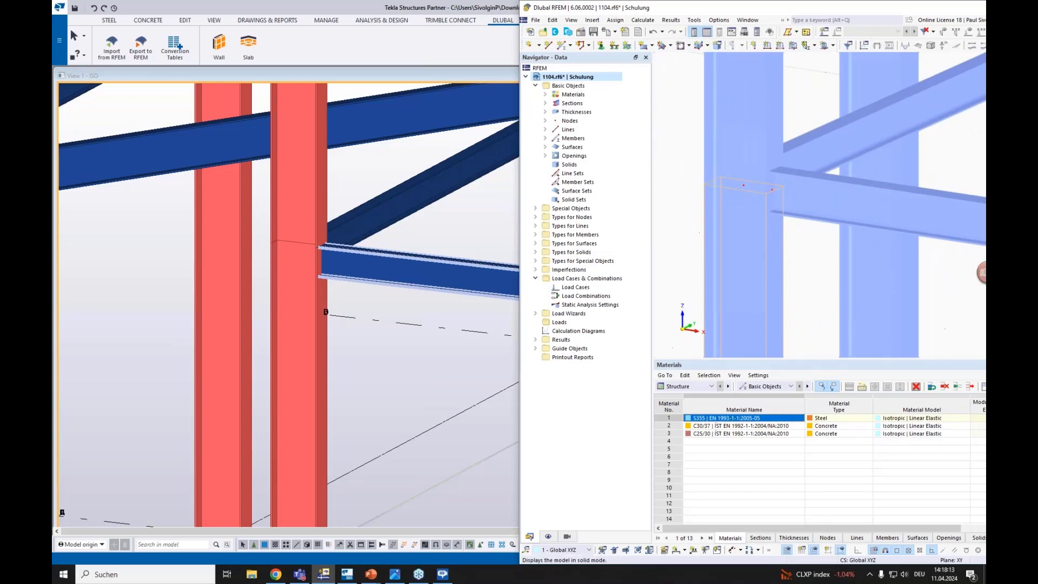
pyautogui.click(843, 58)
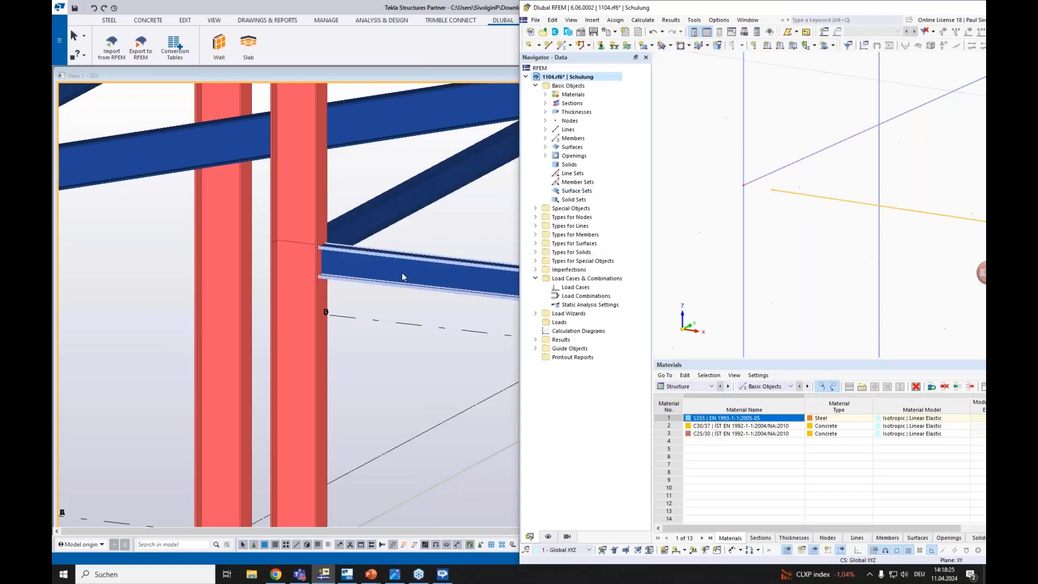
pyautogui.click(145, 58)
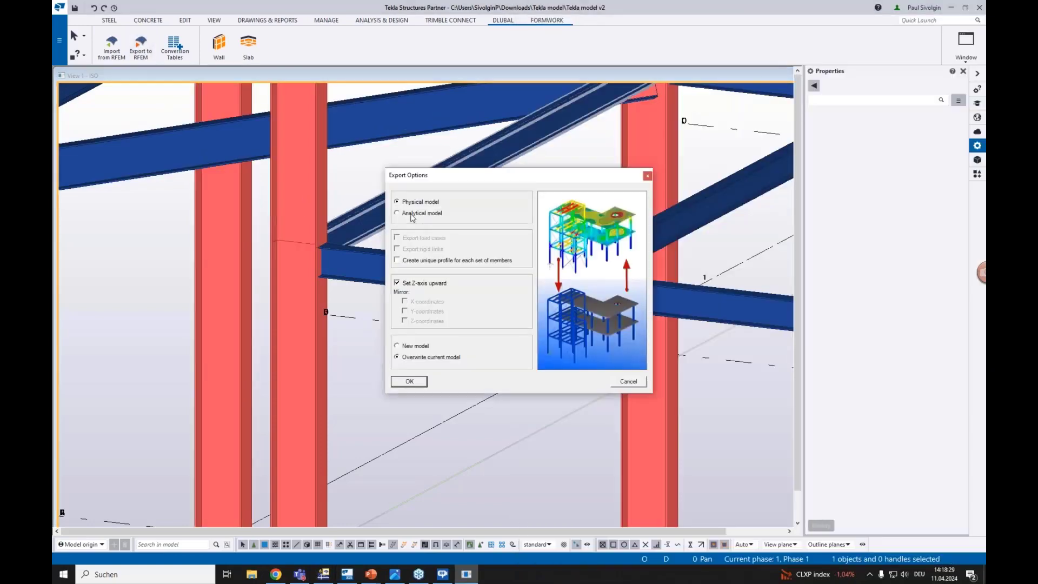
pyautogui.click(407, 214)
pyautogui.click(646, 176)
# Open the Analysis & Design Models dialog in Tekla Structures and reposition it over the model
pyautogui.scroll(-5, 602, 185)
pyautogui.scroll(-2, 529, 222)
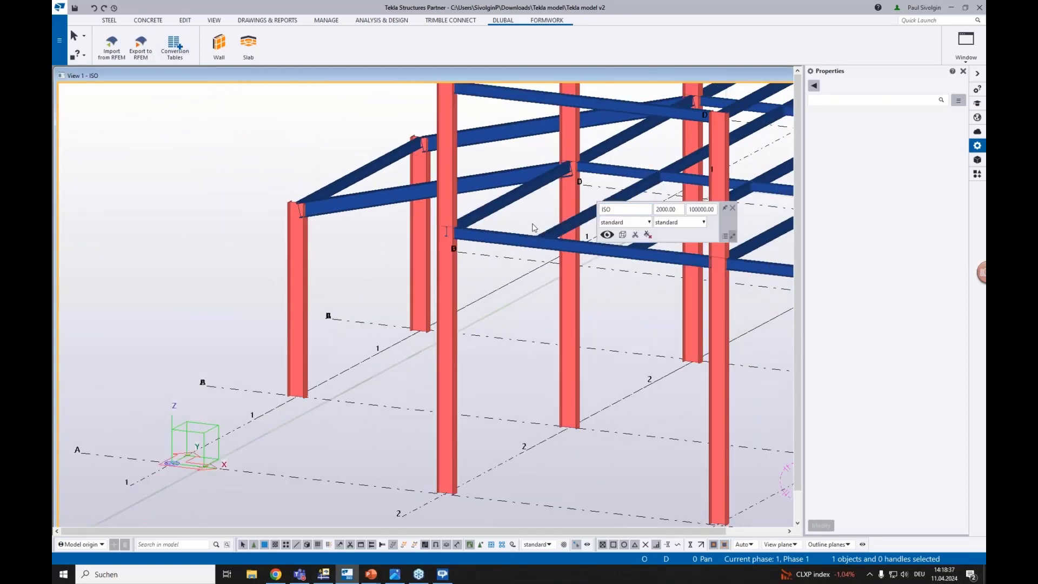
pyautogui.moveTo(524, 226); pyautogui.dragTo(433, 336, button='middle')
pyautogui.scroll(-5, 457, 251)
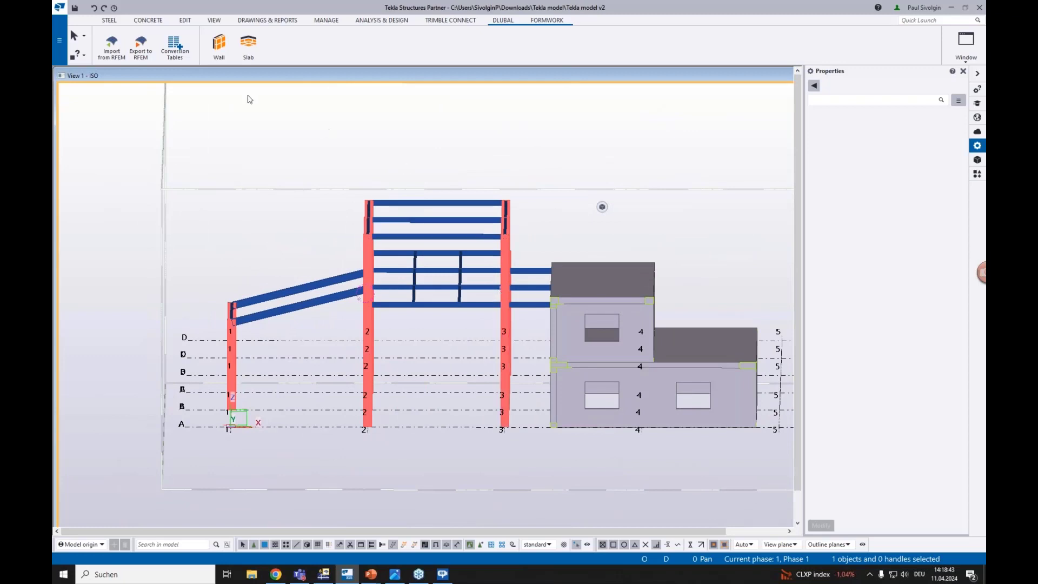
pyautogui.click(383, 25)
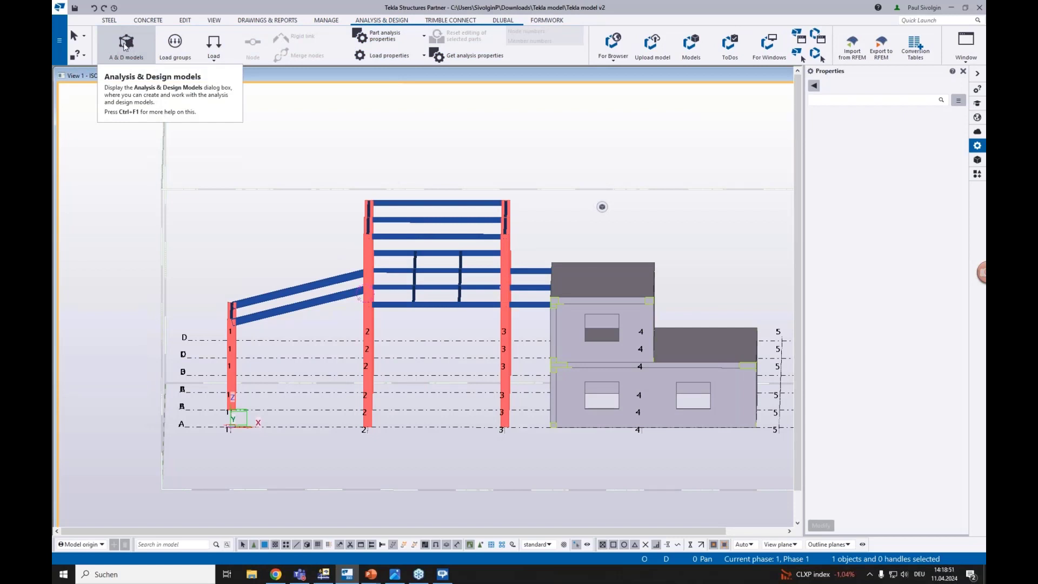
pyautogui.click(124, 47)
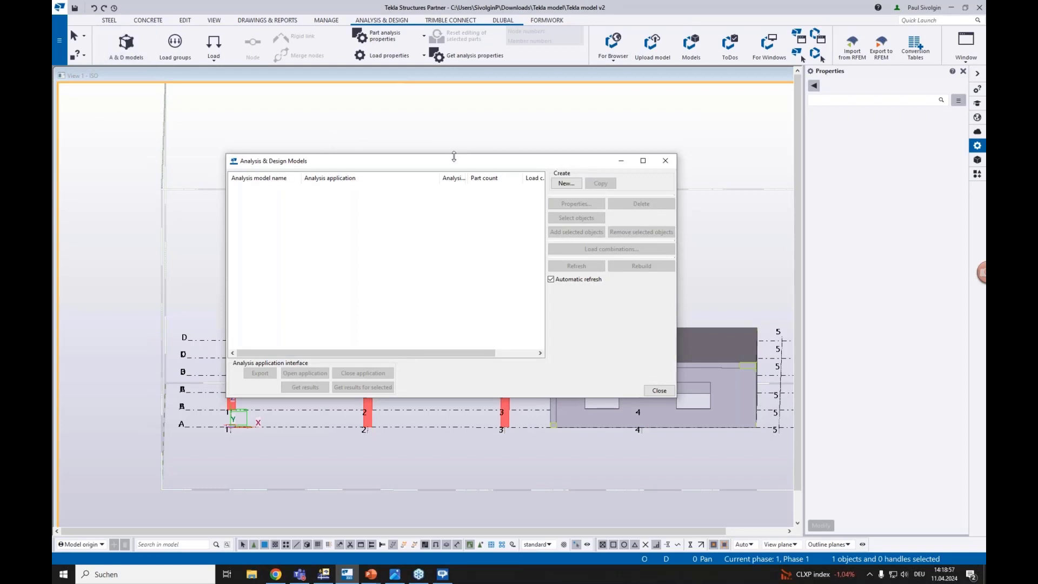
pyautogui.moveTo(446, 164); pyautogui.dragTo(501, 156)
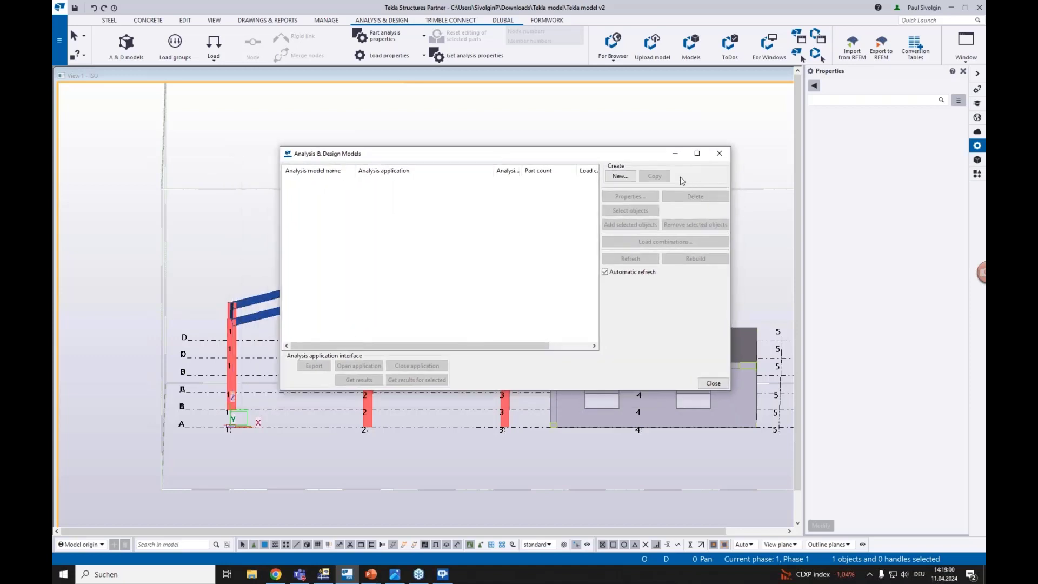
# Create a new analysis model named Steel with the analysis application left blank
pyautogui.click(619, 176)
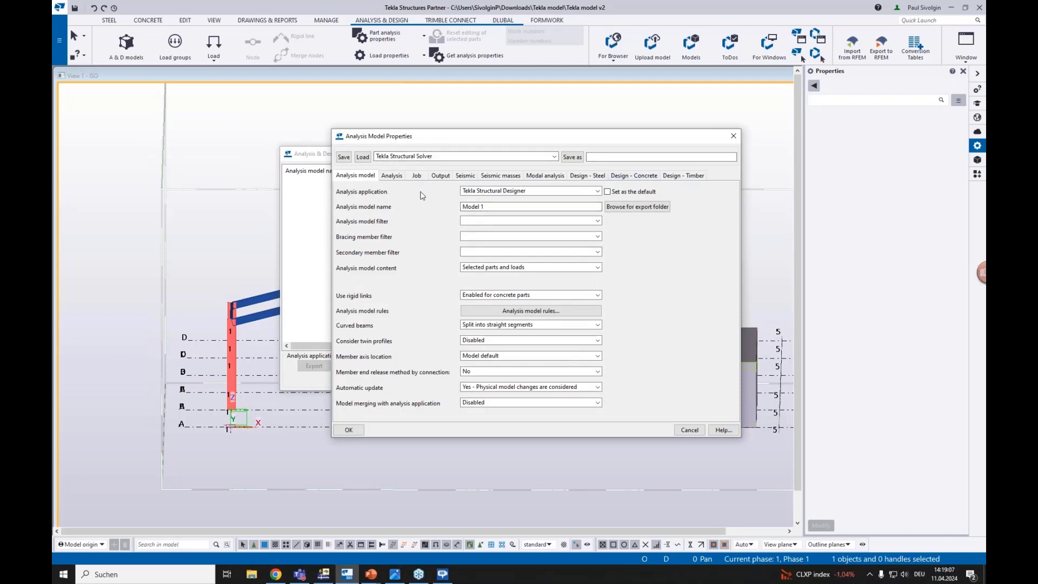
pyautogui.click(570, 191)
pyautogui.click(571, 193)
pyautogui.click(571, 195)
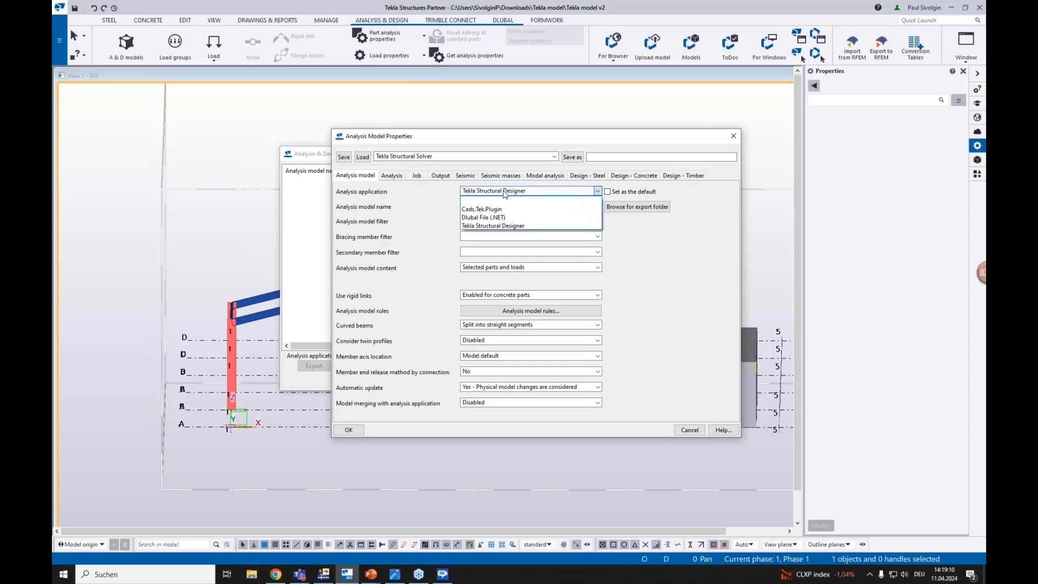
pyautogui.click(486, 217)
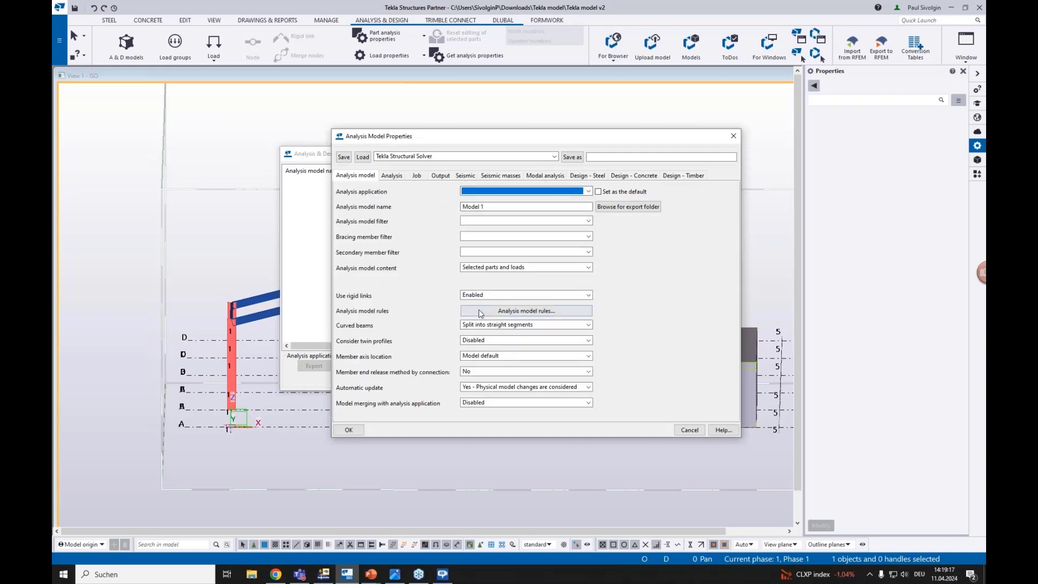
pyautogui.press('Tab')
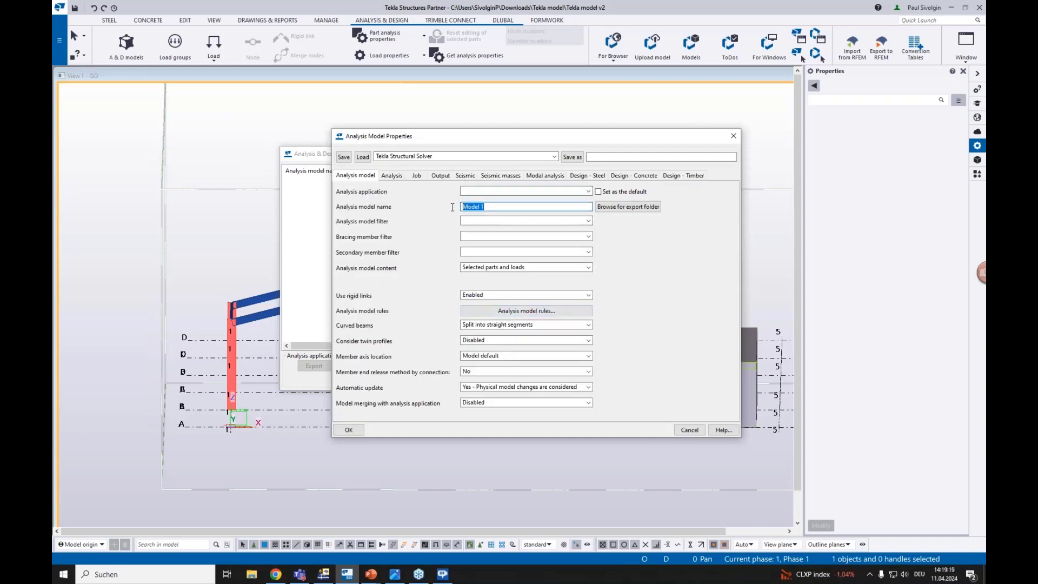
pyautogui.write('Steel')
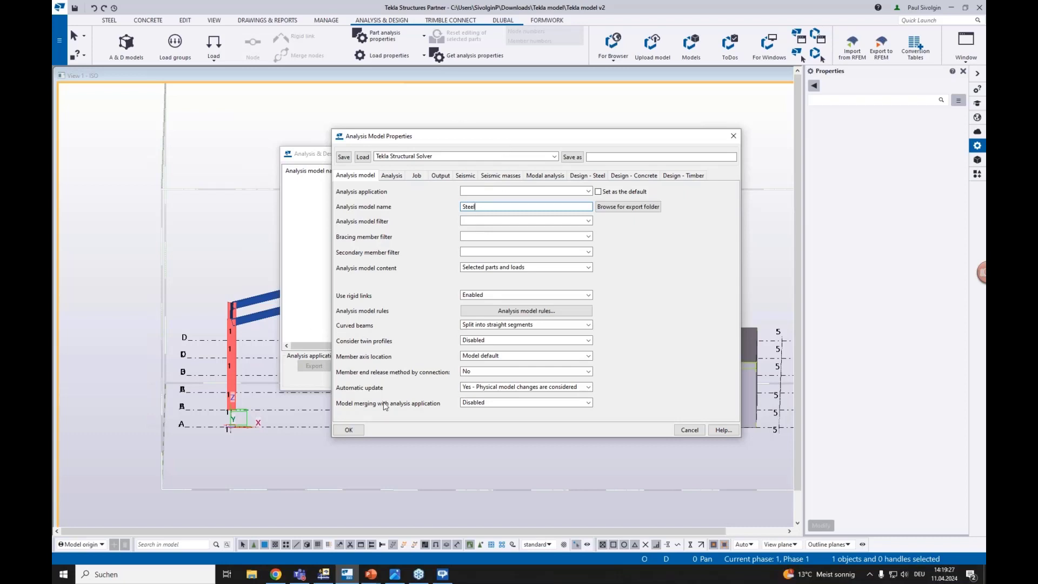
pyautogui.click(353, 430)
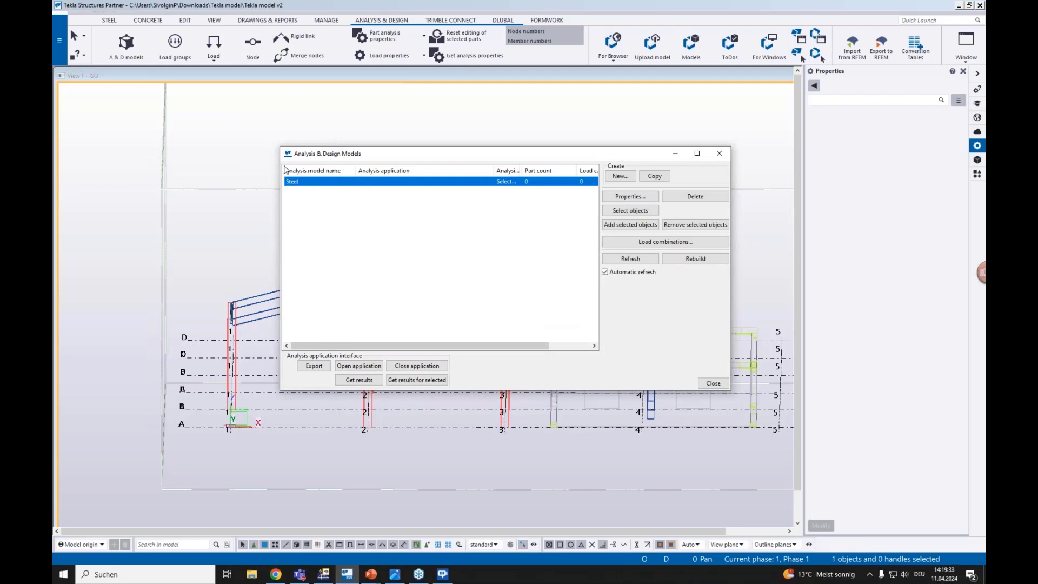
# Move the analysis models dialog off the frame, try selecting the steel columns and beams together, and clear the selection
pyautogui.moveTo(373, 154); pyautogui.dragTo(435, 158)
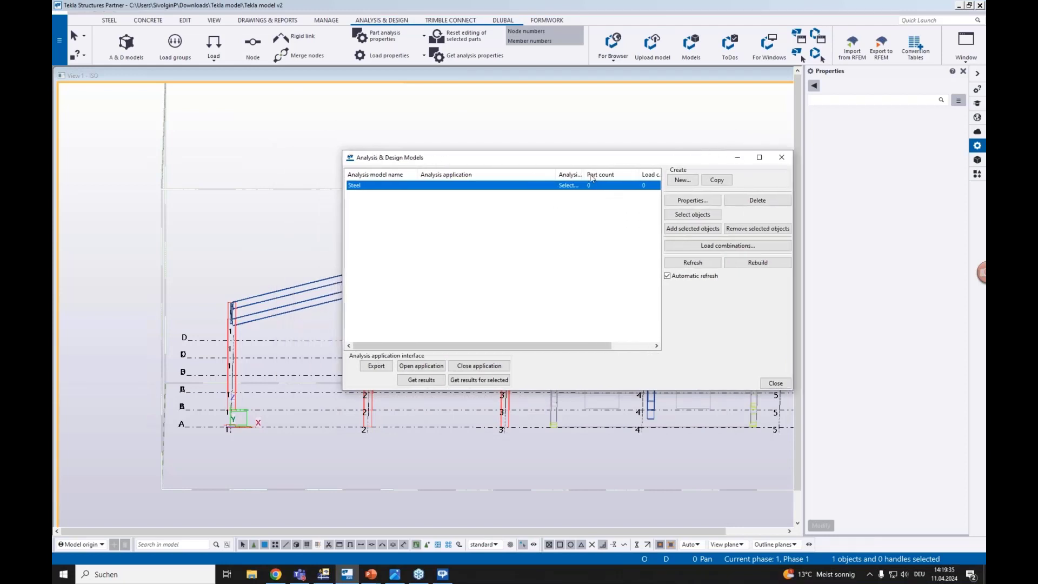
pyautogui.moveTo(544, 163); pyautogui.dragTo(497, 164)
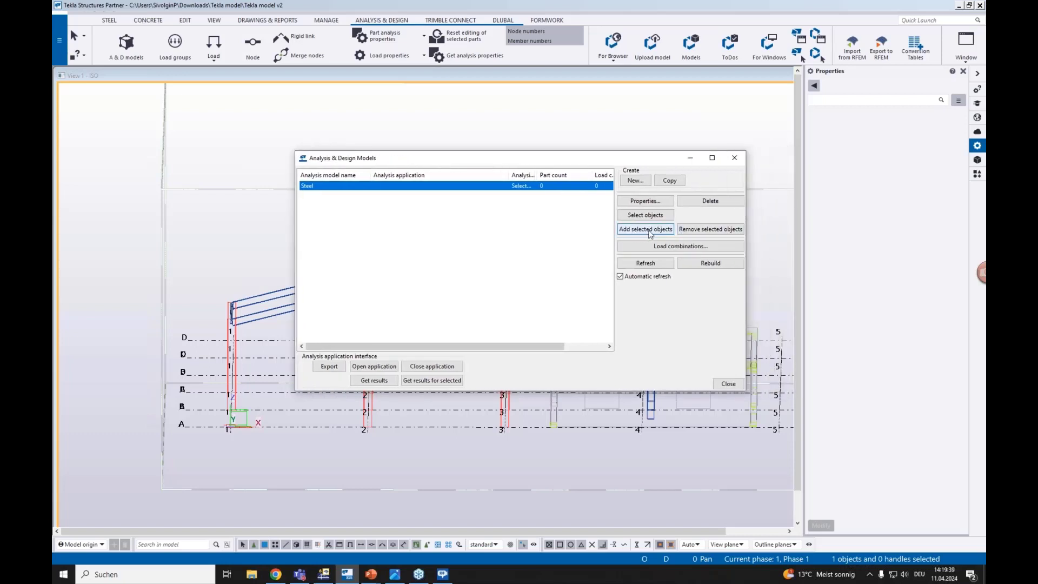
pyautogui.moveTo(672, 164); pyautogui.dragTo(735, 336)
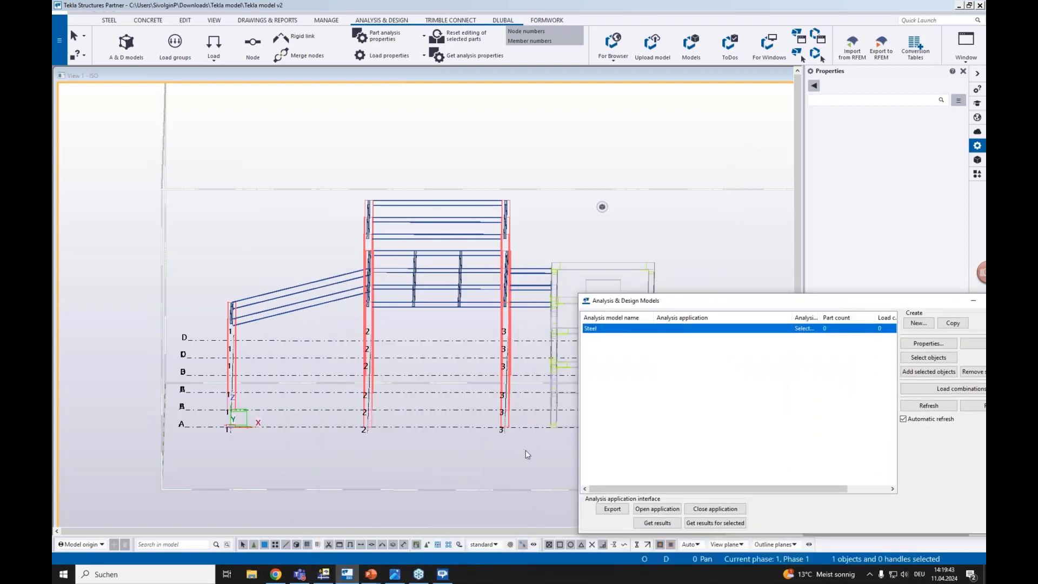
pyautogui.moveTo(527, 450); pyautogui.dragTo(209, 167)
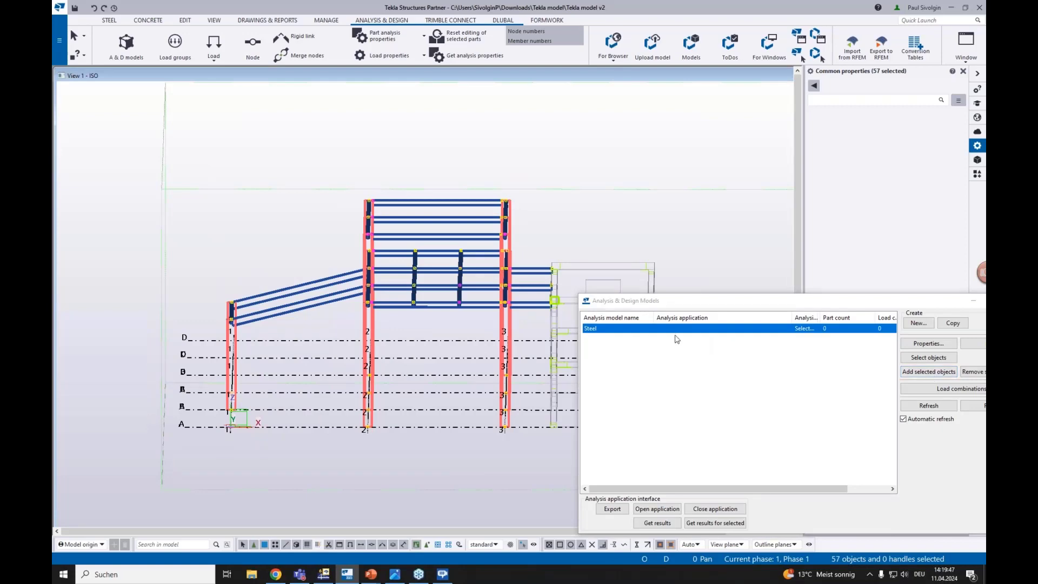
pyautogui.scroll(2, 494, 275)
pyautogui.click(468, 352)
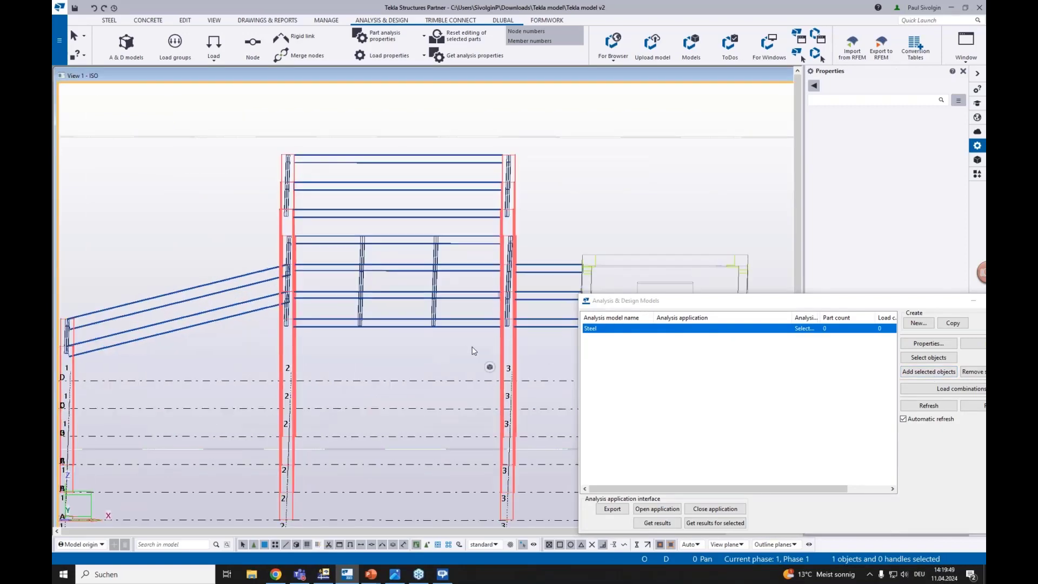
# Minimize the Analysis & Design Models dialog to uncover the steel frame
pyautogui.keyDown('ctrl'); pyautogui.moveTo(468, 352); pyautogui.dragTo(443, 257, button='middle'); pyautogui.keyUp('ctrl')
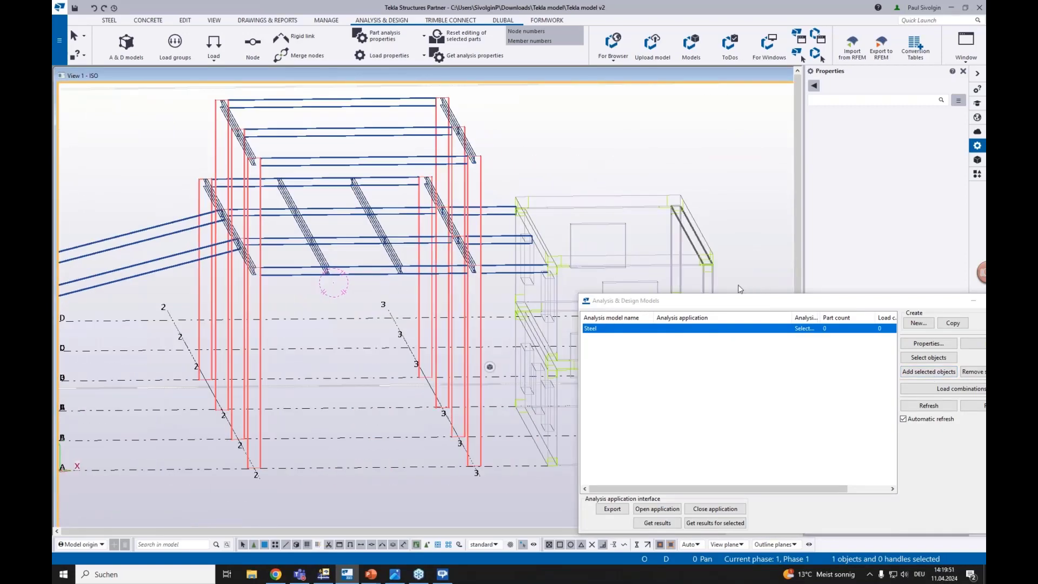
pyautogui.click(802, 303)
pyautogui.click(799, 262)
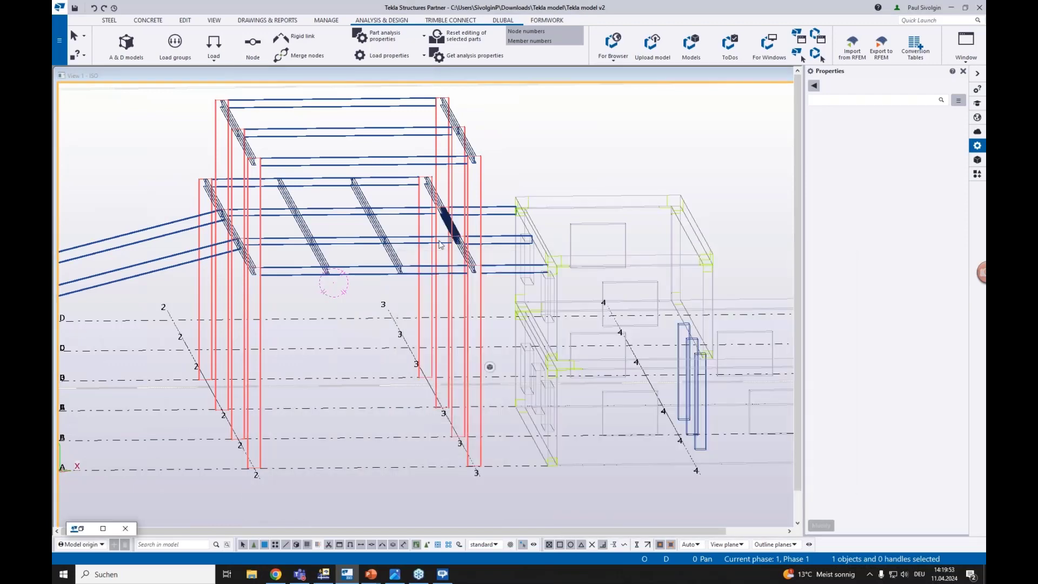
# Window-select the steel members and the bolted clip-angle connection at the inner beam-to-column joint
pyautogui.scroll(4, 391, 222)
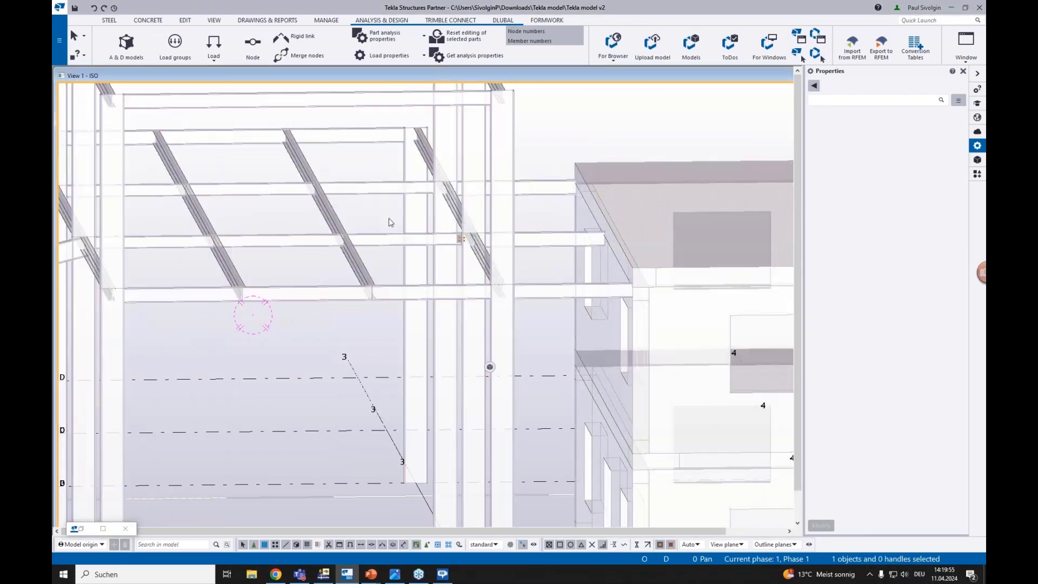
pyautogui.scroll(-5, 408, 217)
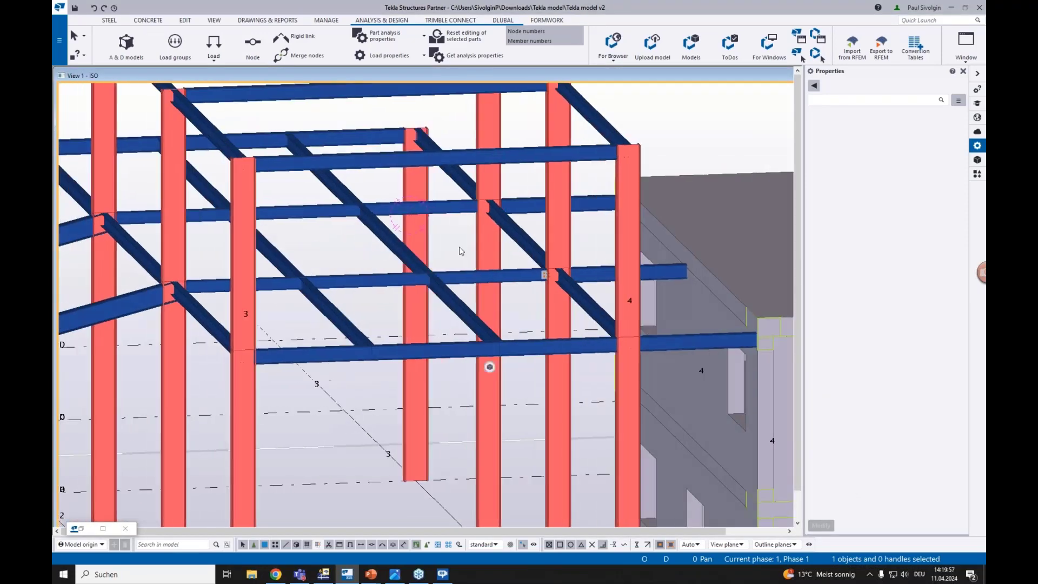
pyautogui.scroll(5, 418, 230)
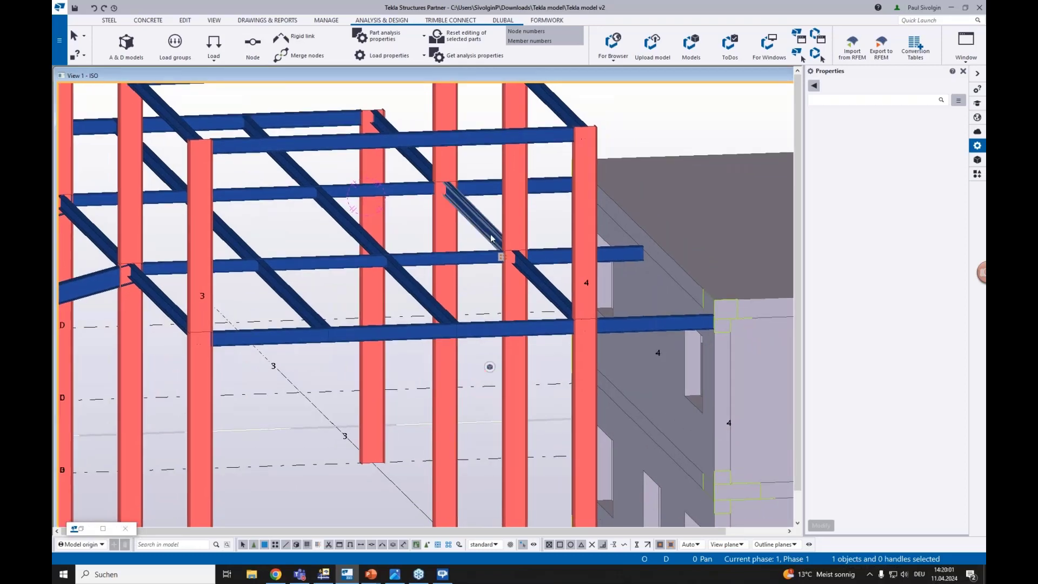
pyautogui.scroll(6, 500, 259)
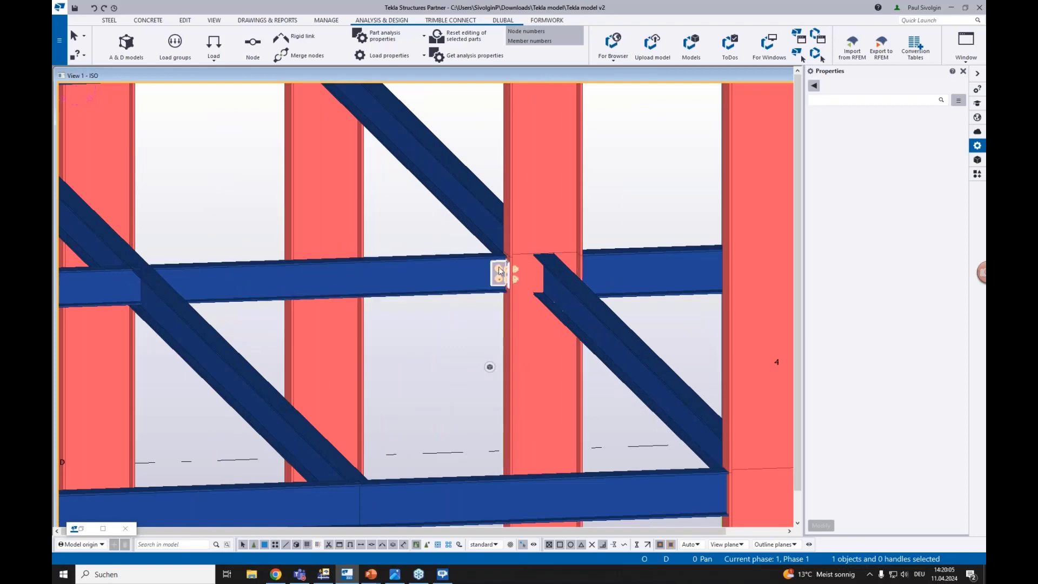
pyautogui.scroll(2, 503, 274)
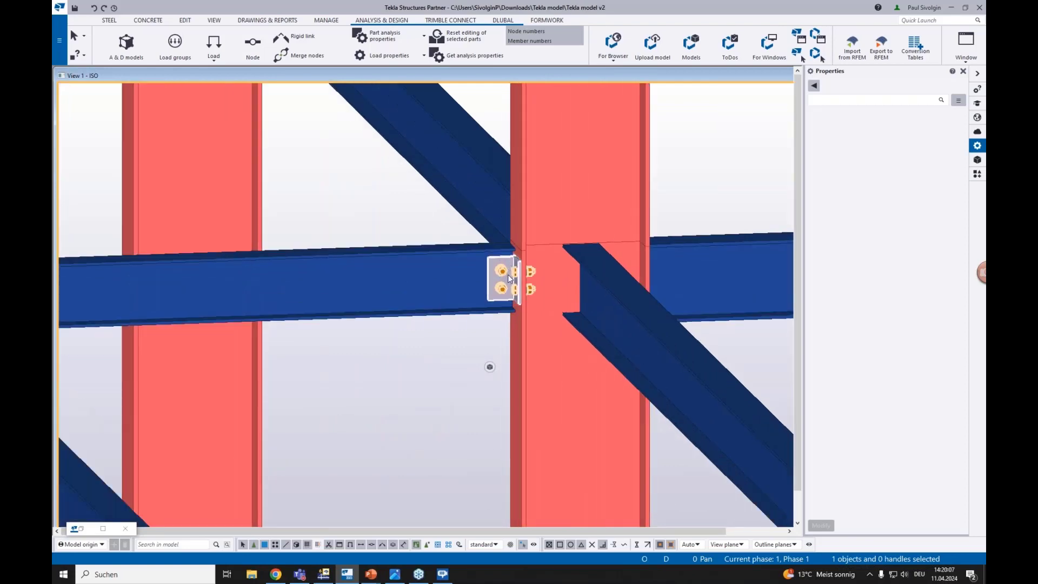
pyautogui.scroll(-3, 507, 278)
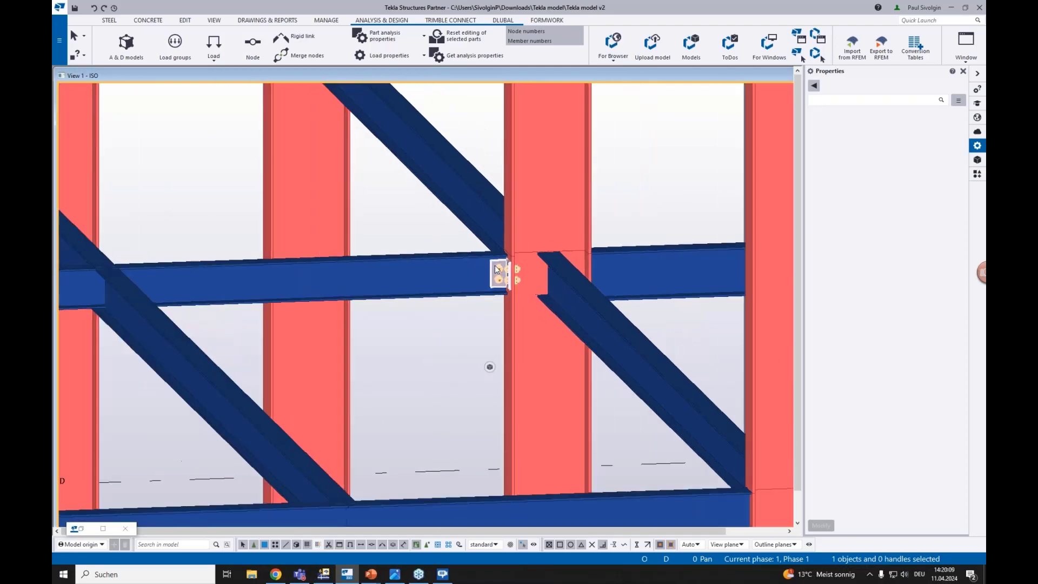
pyautogui.moveTo(630, 441); pyautogui.dragTo(418, 172)
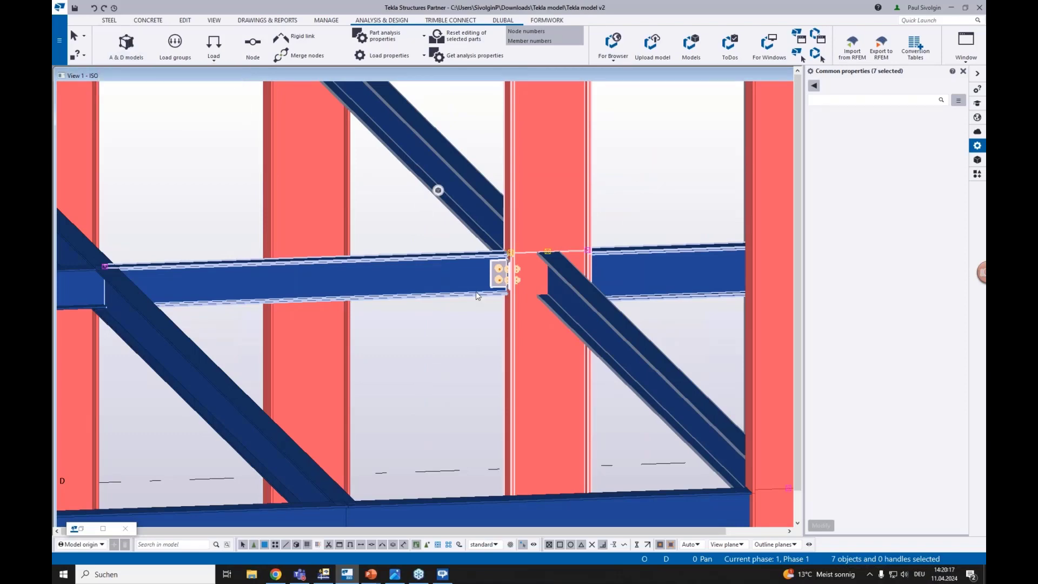
# Open the clip angle connection's properties, review its part settings and the profile catalog, and close them without changes
pyautogui.scroll(2, 477, 296)
pyautogui.click(508, 261)
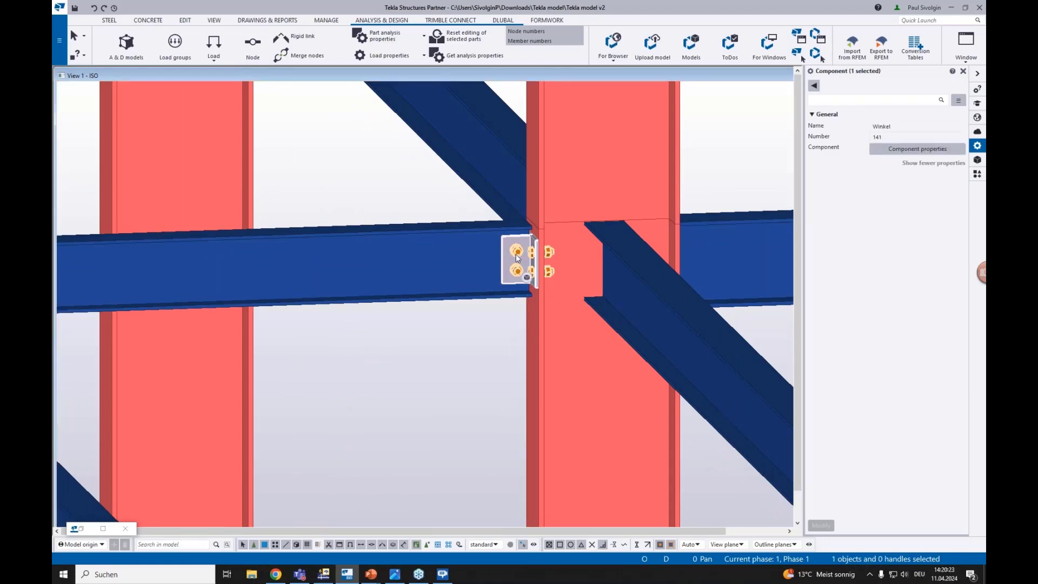
pyautogui.doubleClick(517, 258)
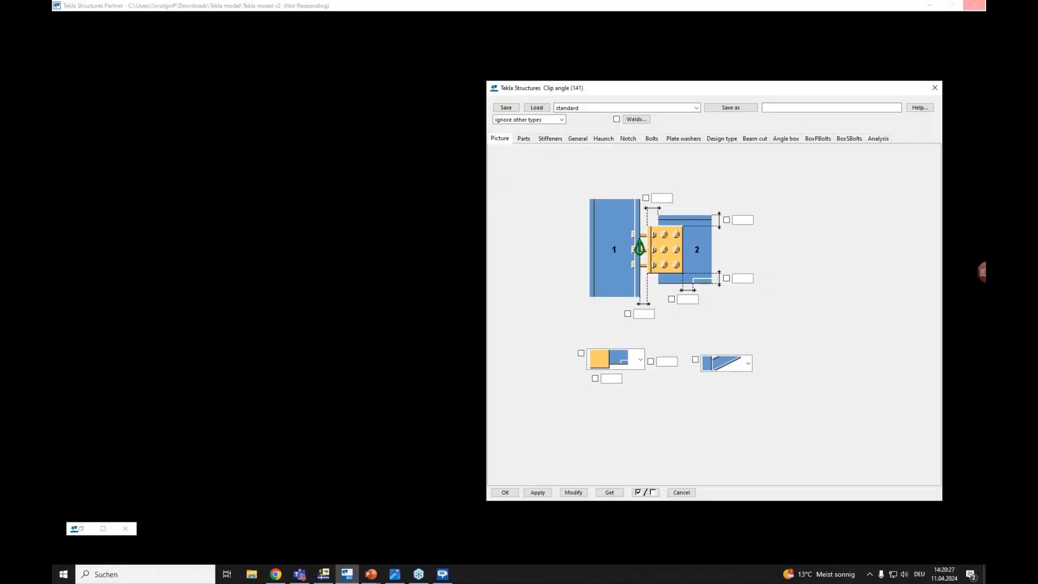
pyautogui.click(528, 140)
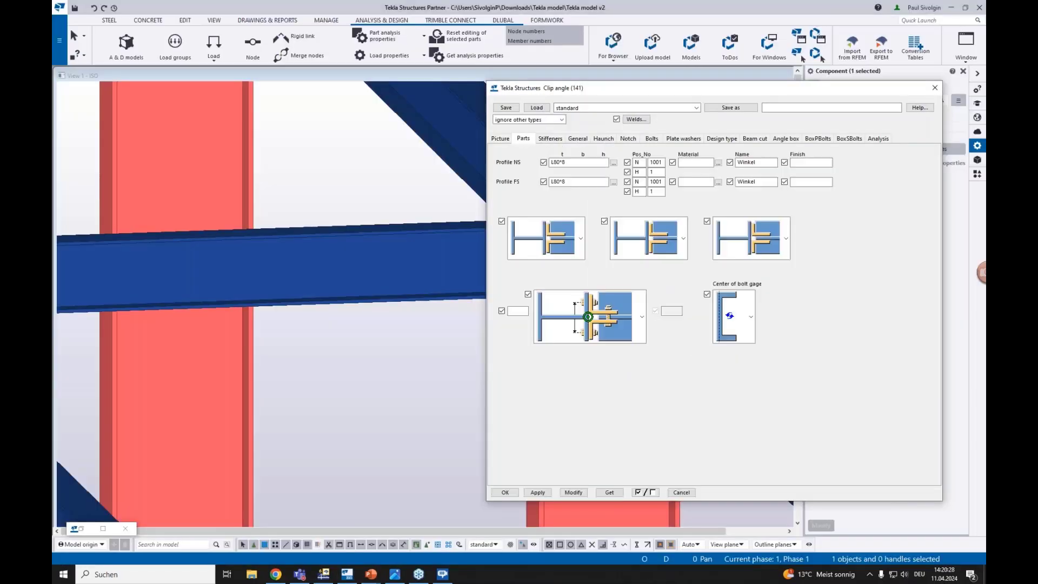
pyautogui.click(613, 163)
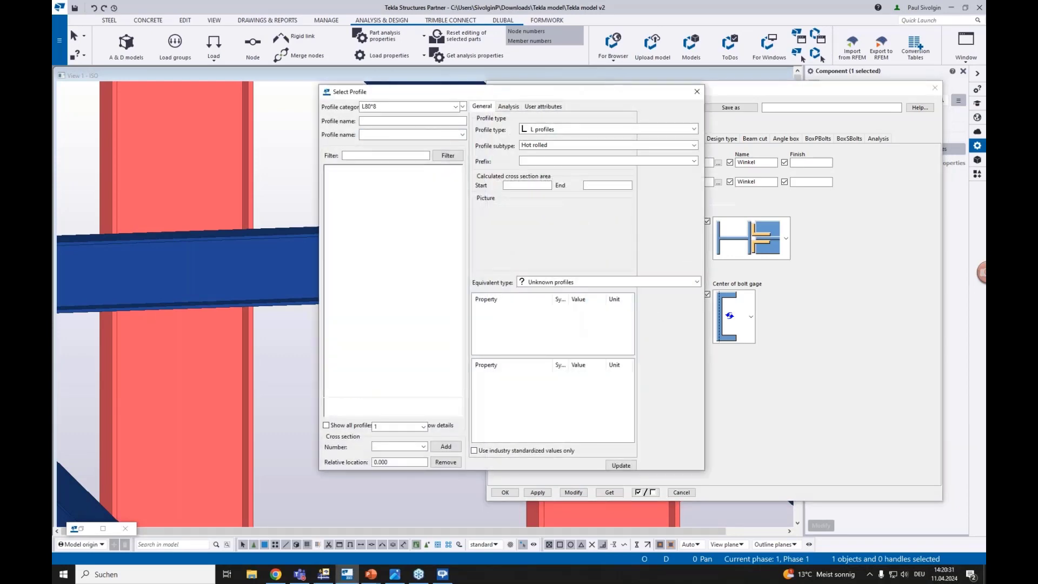
pyautogui.click(697, 92)
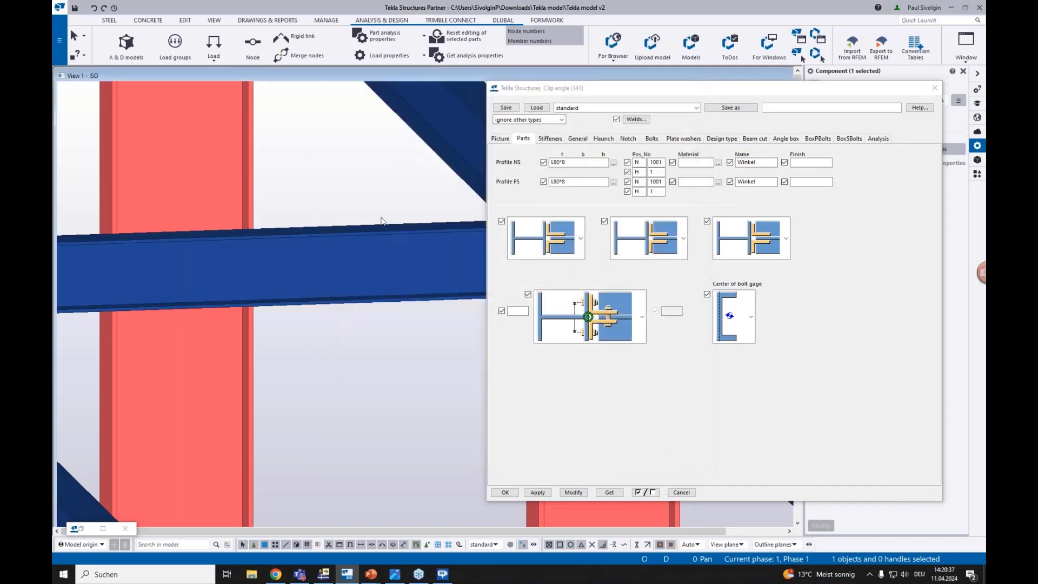
pyautogui.click(925, 88)
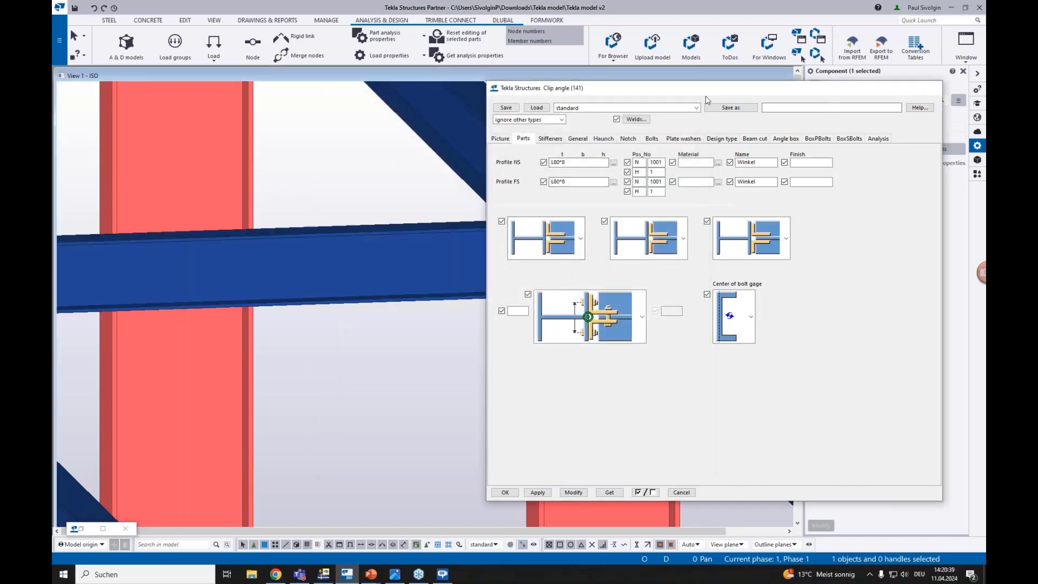
pyautogui.press('Return')
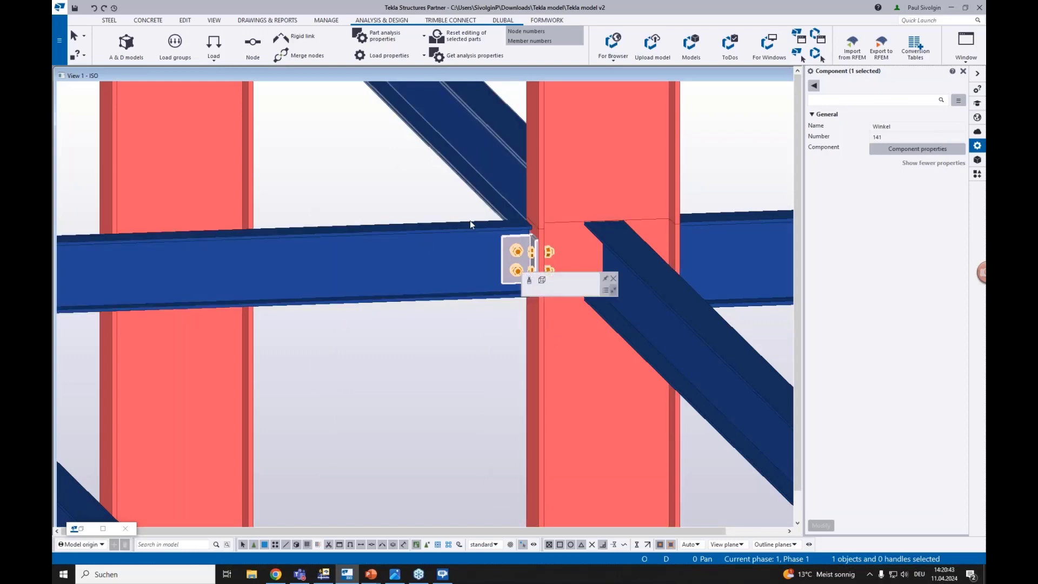
# Turn off component selection and window-select the members around the bolted joint so the connection is left out
pyautogui.scroll(-5, 461, 287)
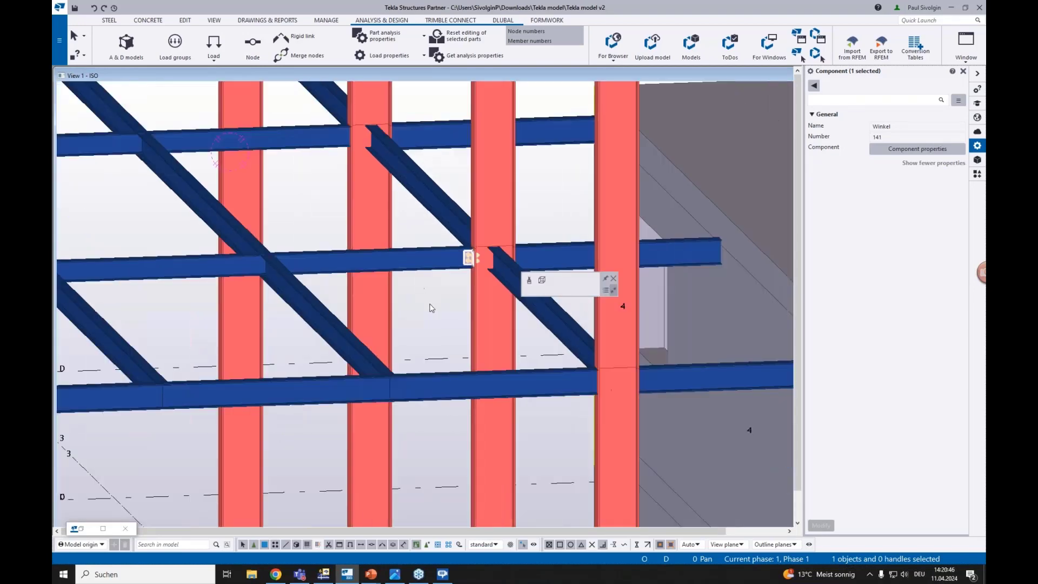
pyautogui.click(430, 307)
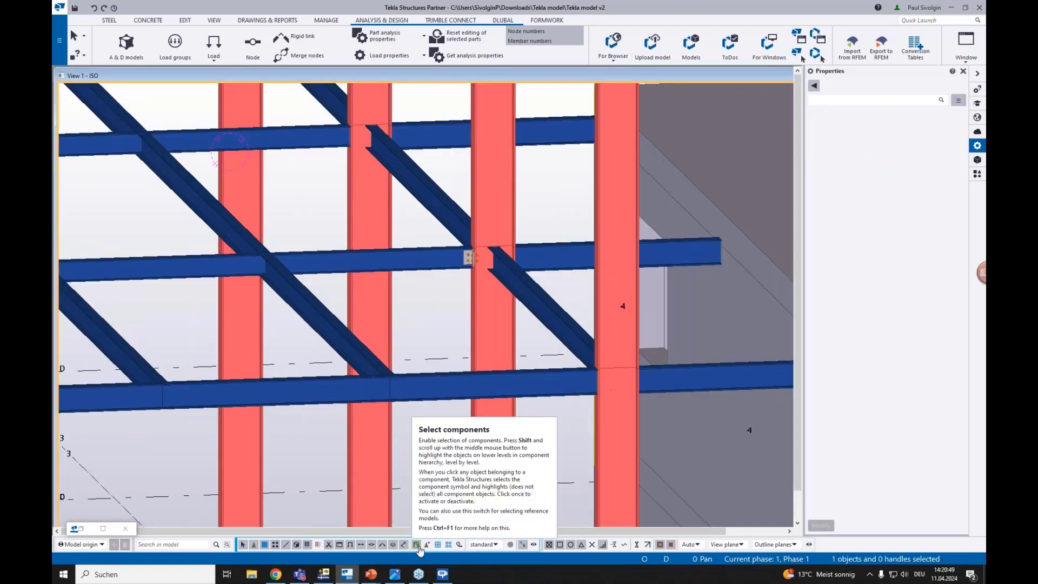
pyautogui.click(417, 544)
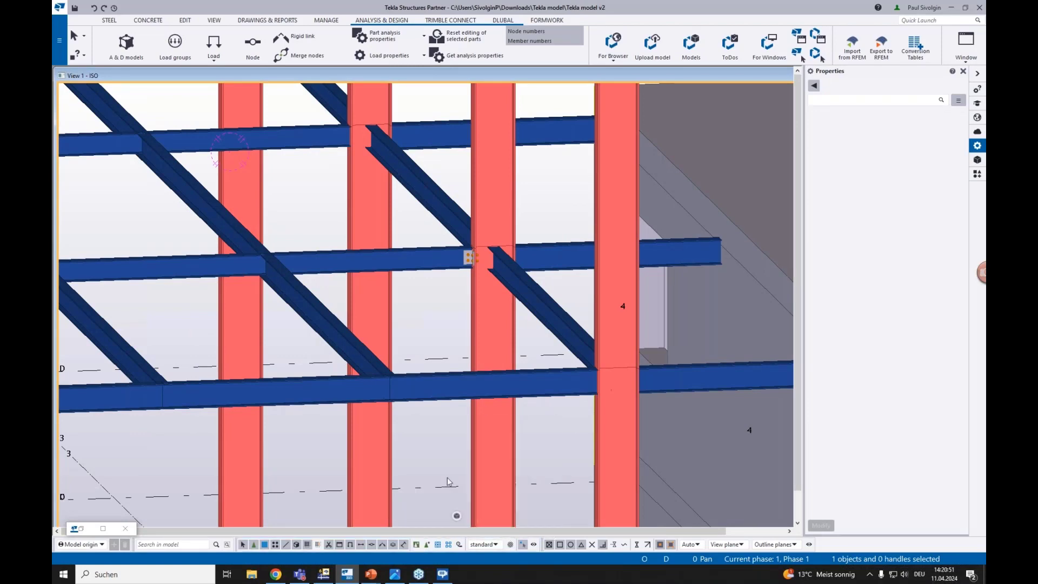
pyautogui.moveTo(530, 340); pyautogui.dragTo(412, 203)
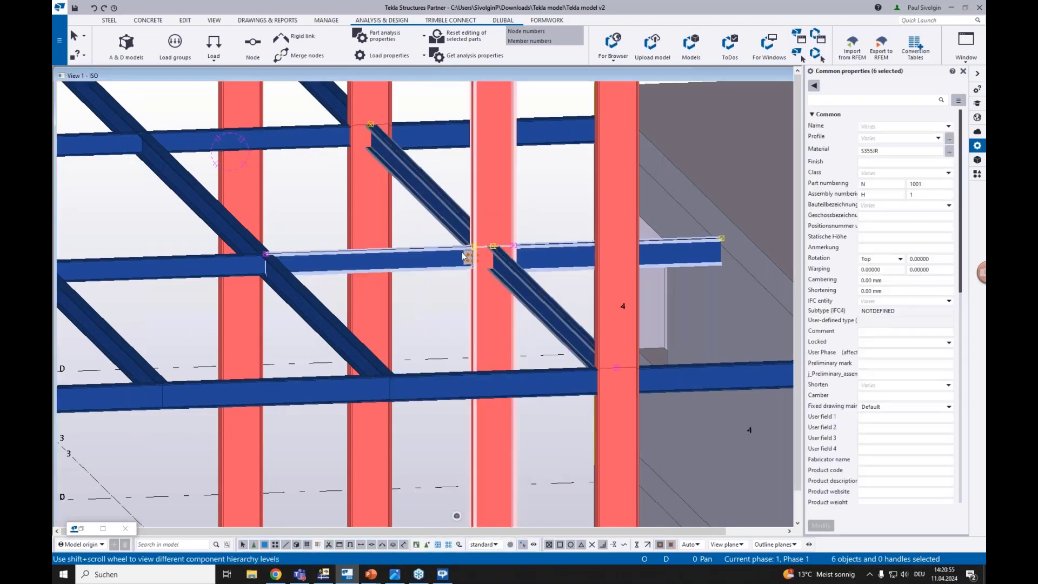
pyautogui.scroll(2, 475, 271)
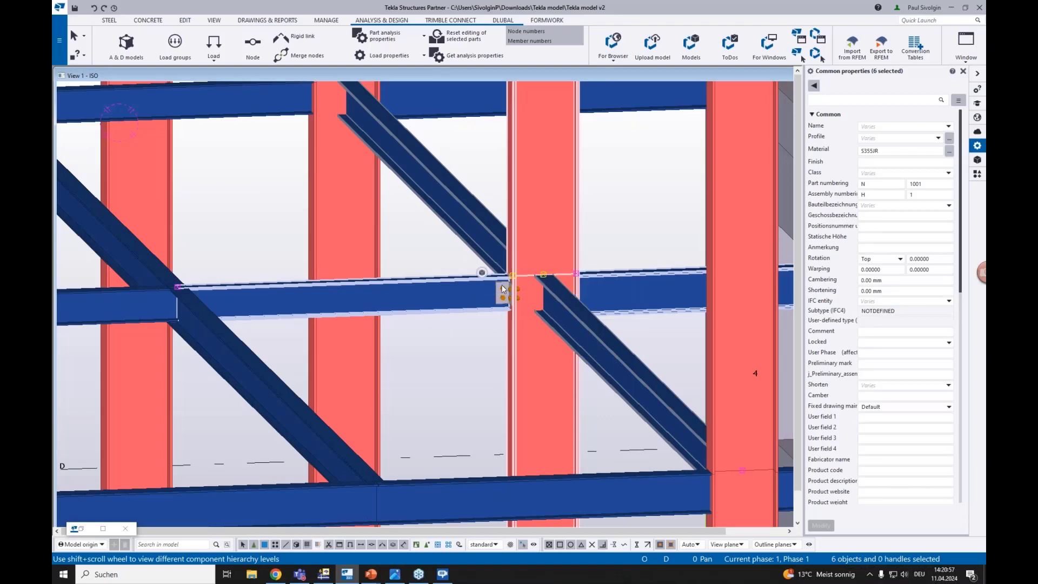
pyautogui.scroll(-1, 501, 288)
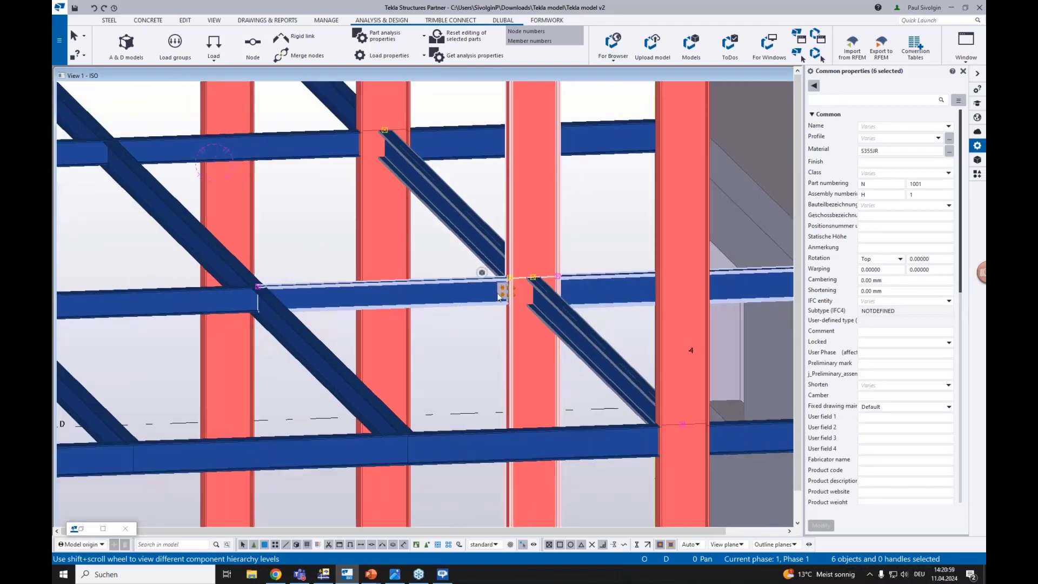
pyautogui.scroll(-3, 500, 293)
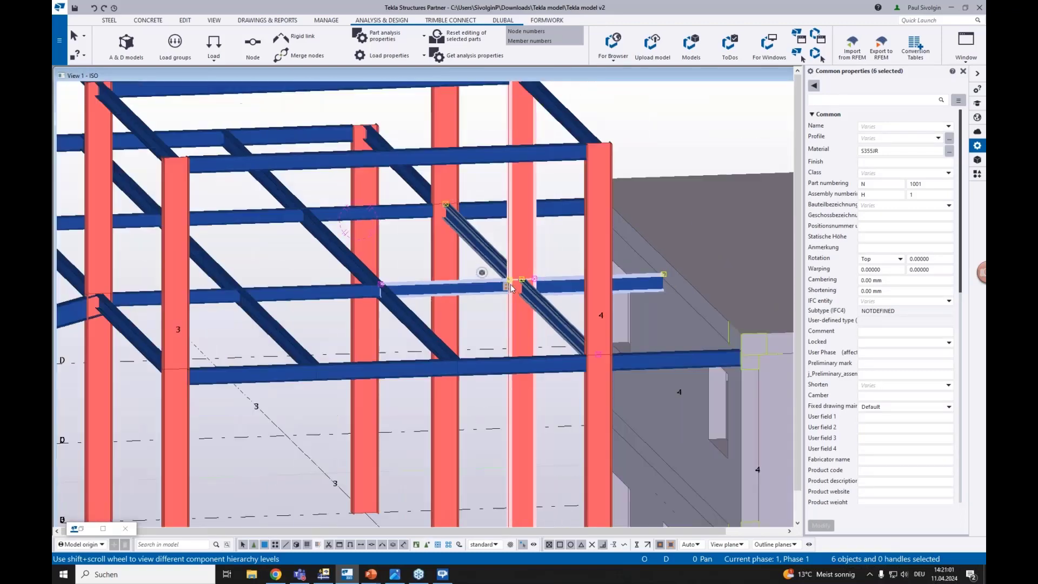
pyautogui.scroll(-2, 511, 288)
pyautogui.scroll(3, 356, 245)
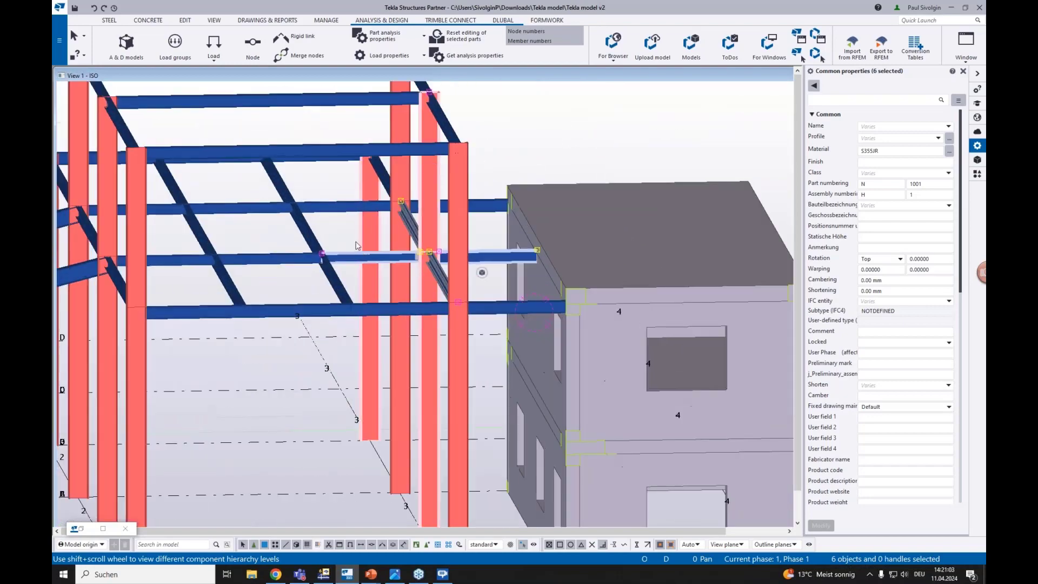
# Clear the selection, bring the whole frame into view, and reopen the Analysis & Design Models dialog clear of the frame
pyautogui.scroll(-5, 357, 245)
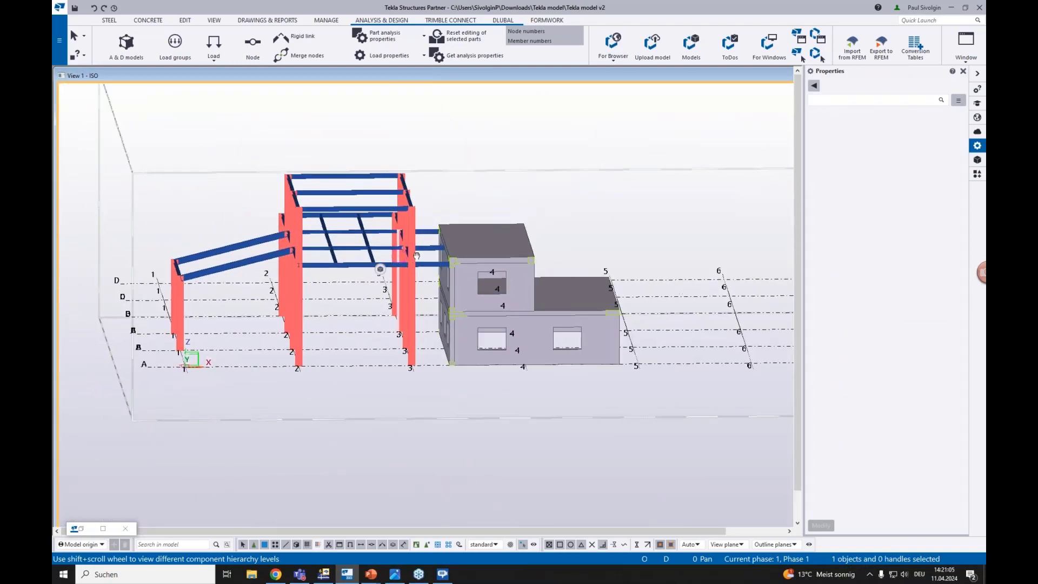
pyautogui.scroll(2, 425, 518)
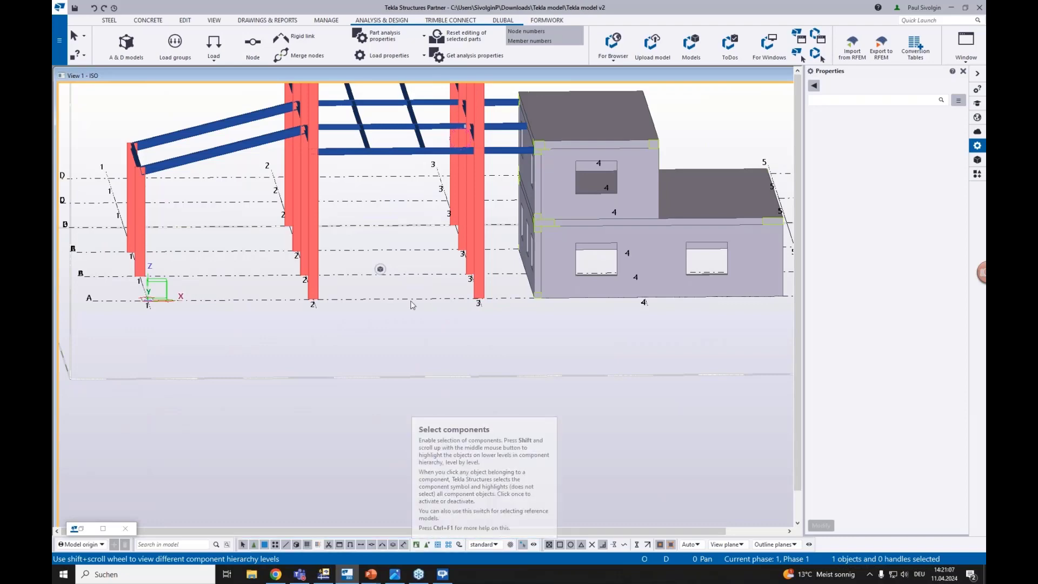
pyautogui.scroll(-2, 412, 305)
pyautogui.keyDown('ctrl'); pyautogui.moveTo(461, 299); pyautogui.dragTo(472, 312, button='middle'); pyautogui.keyUp('ctrl')
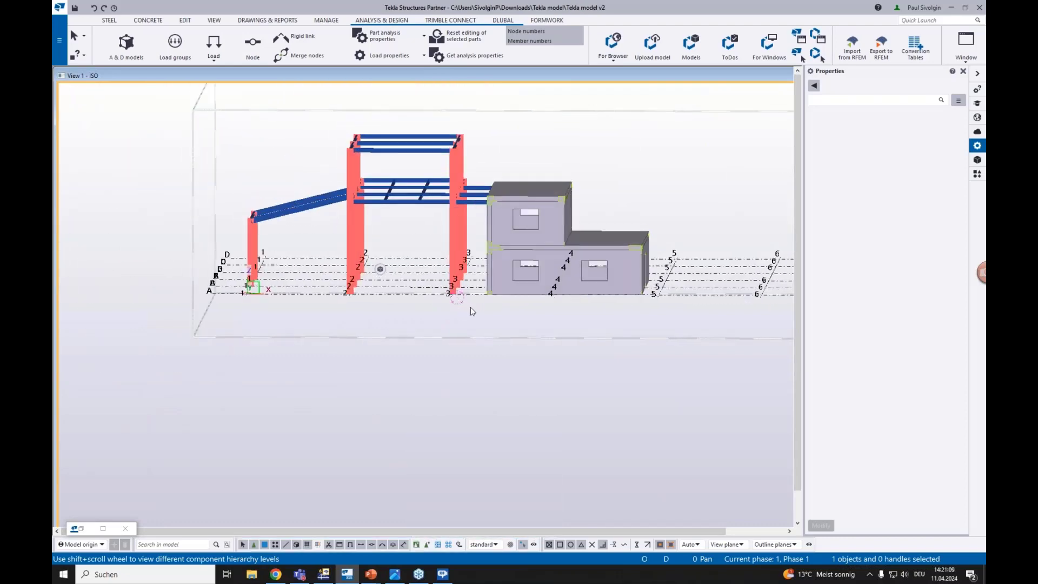
pyautogui.click(126, 43)
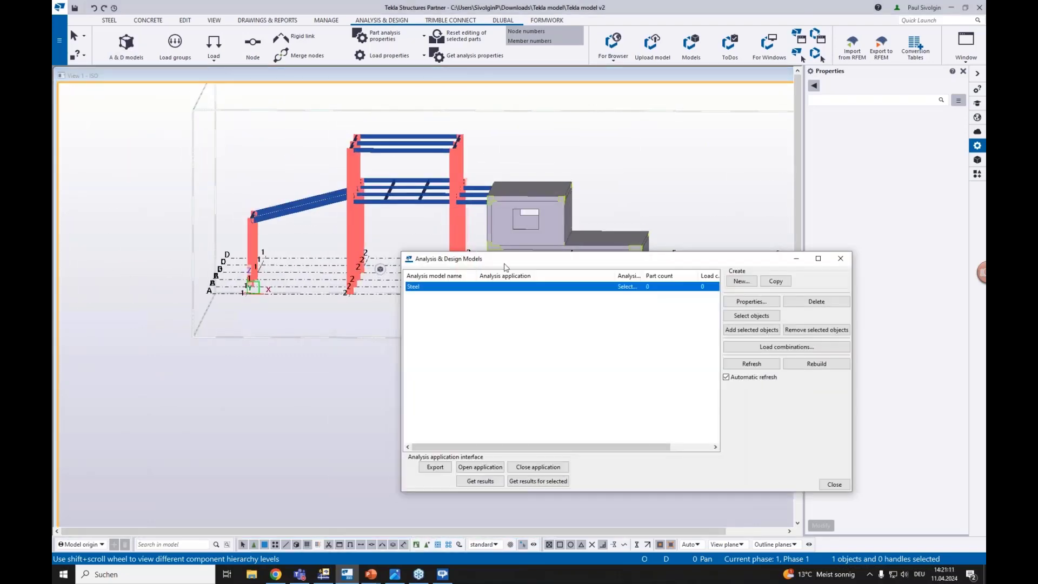
pyautogui.moveTo(548, 261); pyautogui.dragTo(655, 266)
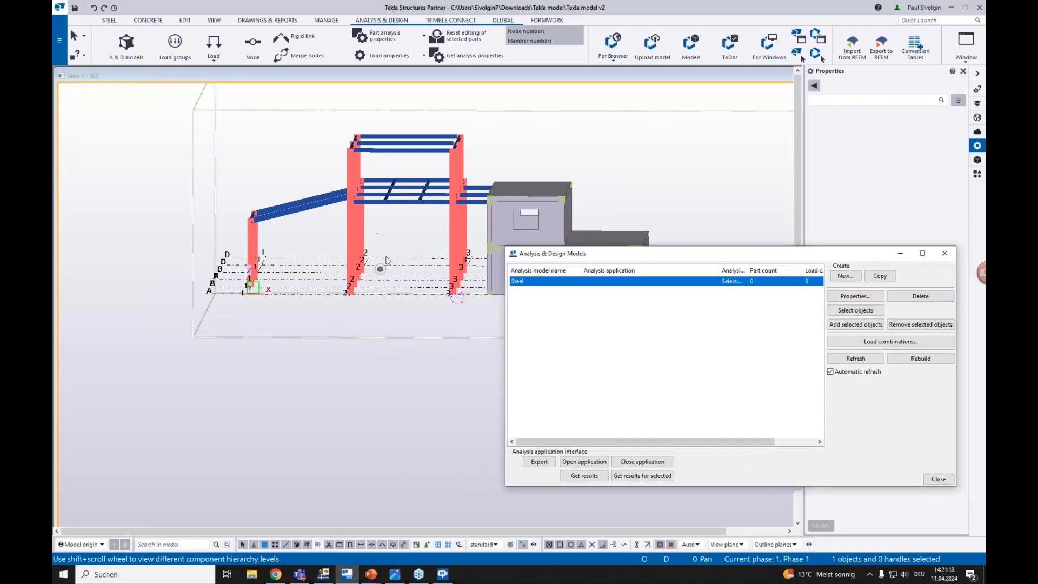
# Select all steel columns and beams of the frame and add them to the Steel analysis model
pyautogui.keyDown('ctrl'); pyautogui.moveTo(416, 298); pyautogui.dragTo(431, 302, button='middle'); pyautogui.keyUp('ctrl')
pyautogui.moveTo(448, 304); pyautogui.dragTo(202, 129)
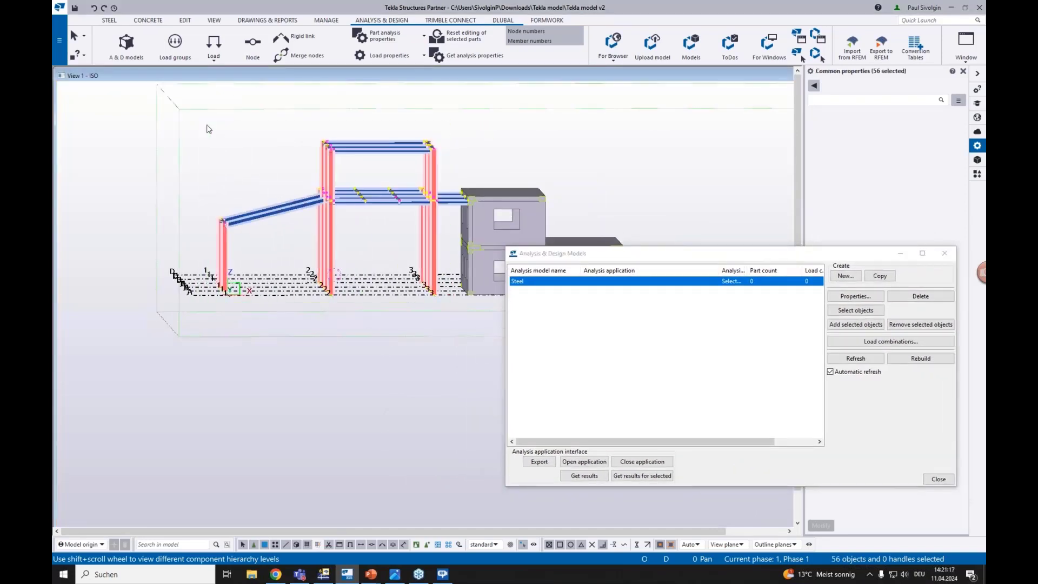
pyautogui.scroll(2, 326, 151)
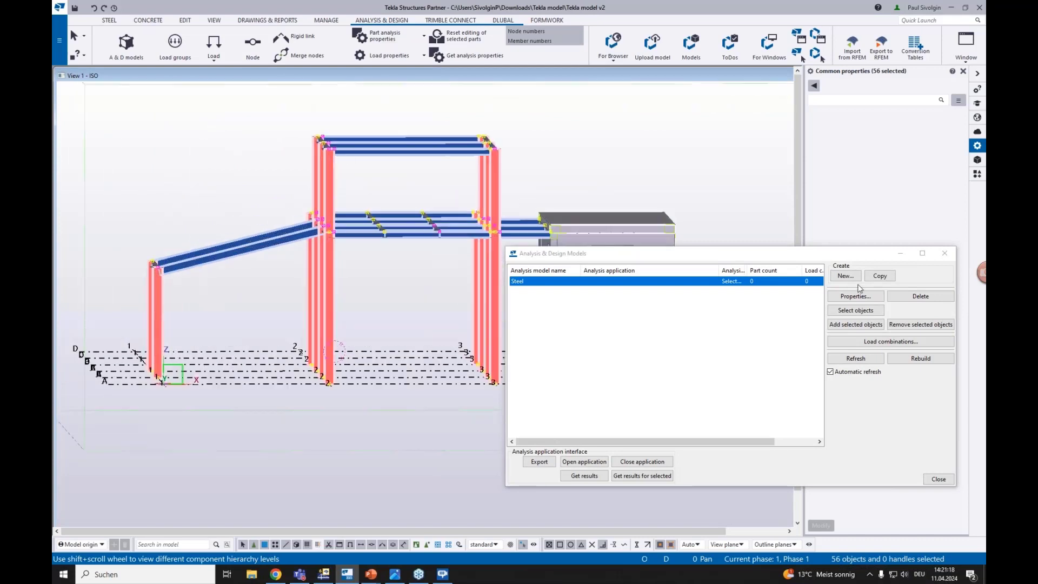
pyautogui.click(854, 327)
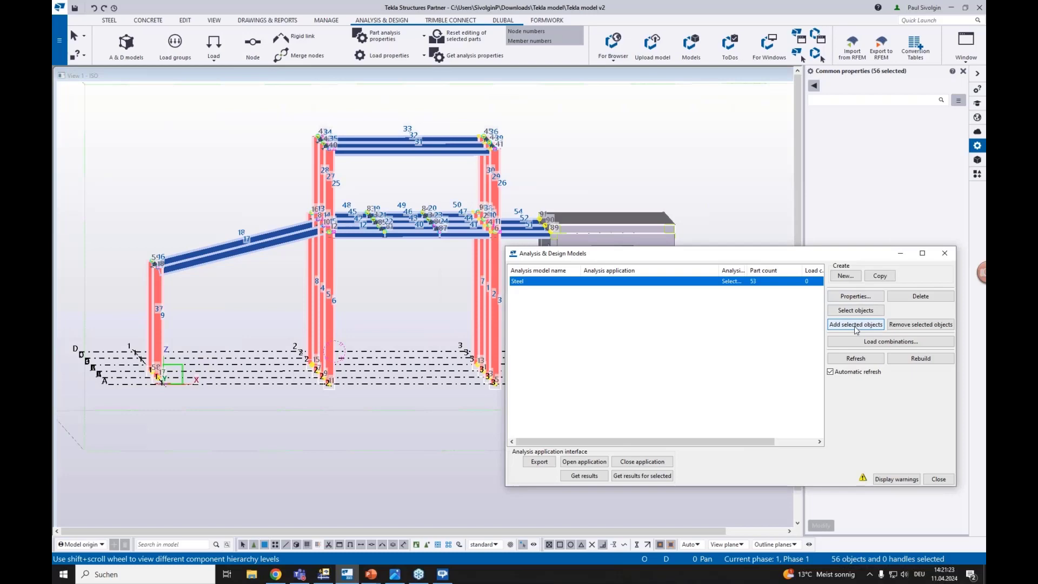
# Clear the member selection and minimize the Analysis & Design Models dialog to uncover the analysis model
pyautogui.scroll(2, 330, 183)
pyautogui.click(608, 239)
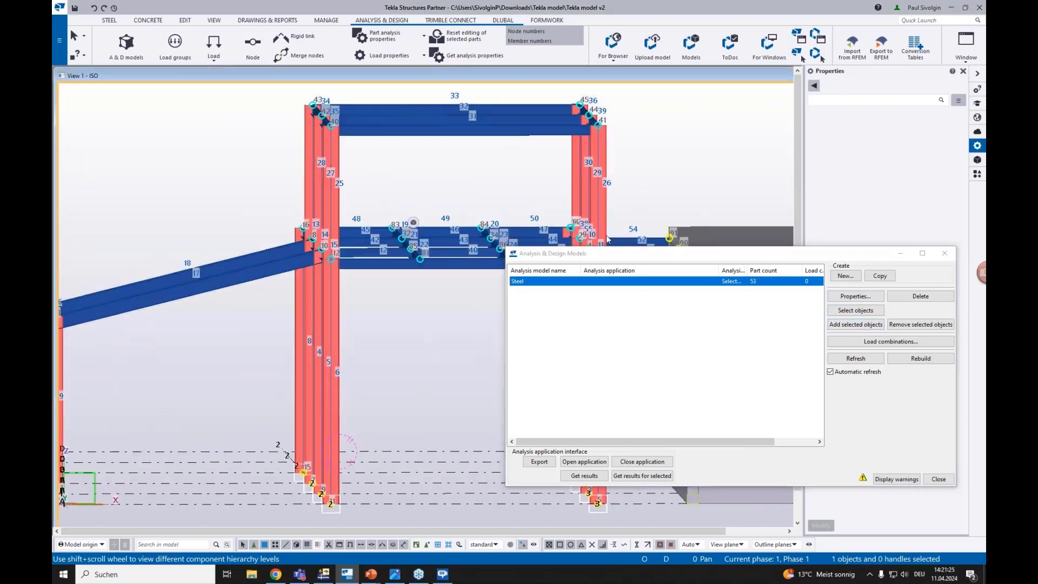
pyautogui.click(900, 257)
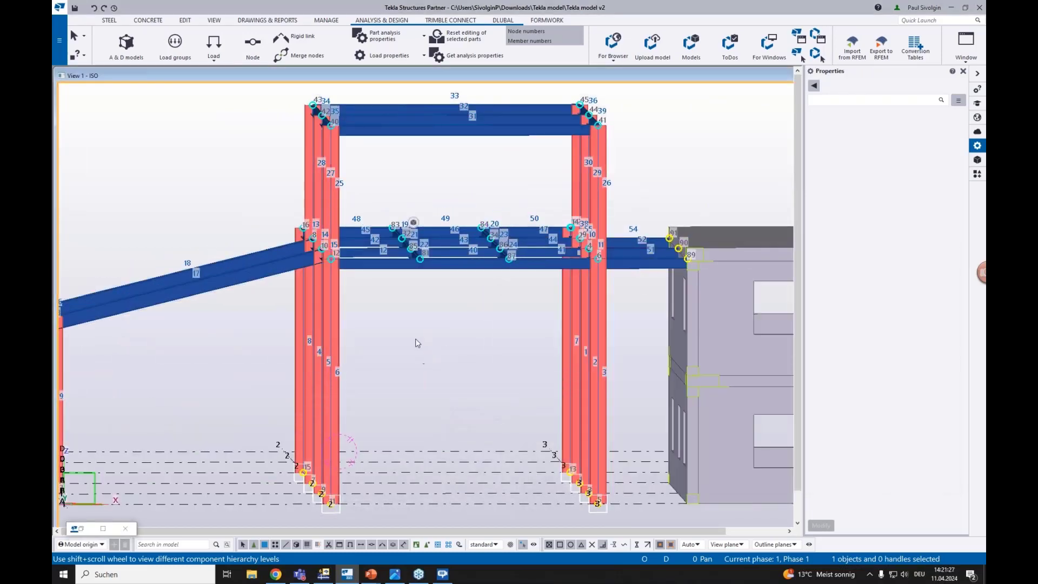
# Select analysis node 12 at the beam-to-column joint to examine the members connected to it
pyautogui.scroll(-3, 424, 342)
pyautogui.scroll(3, 430, 339)
pyautogui.scroll(2, 346, 261)
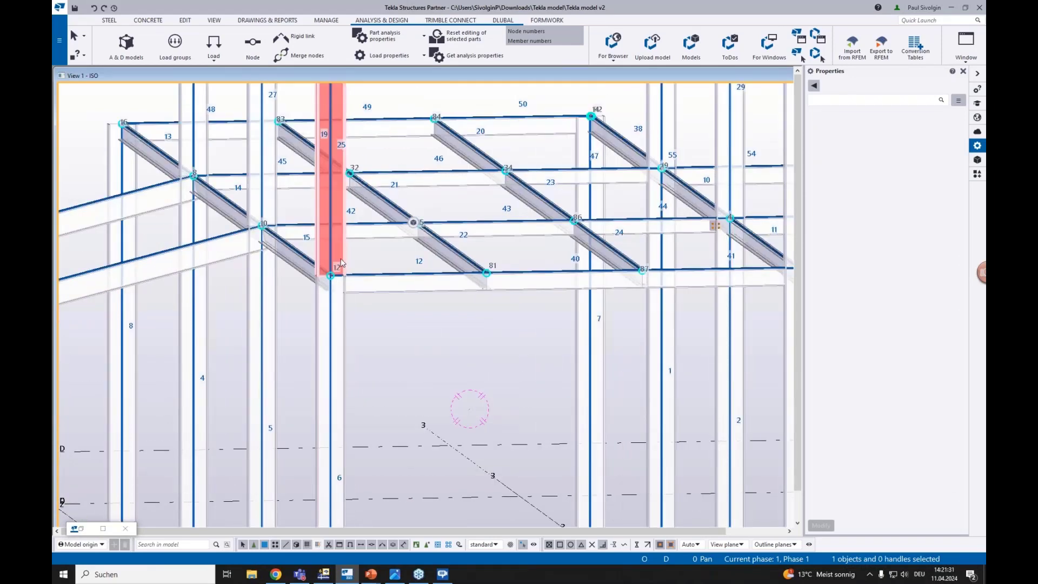
pyautogui.scroll(2, 346, 276)
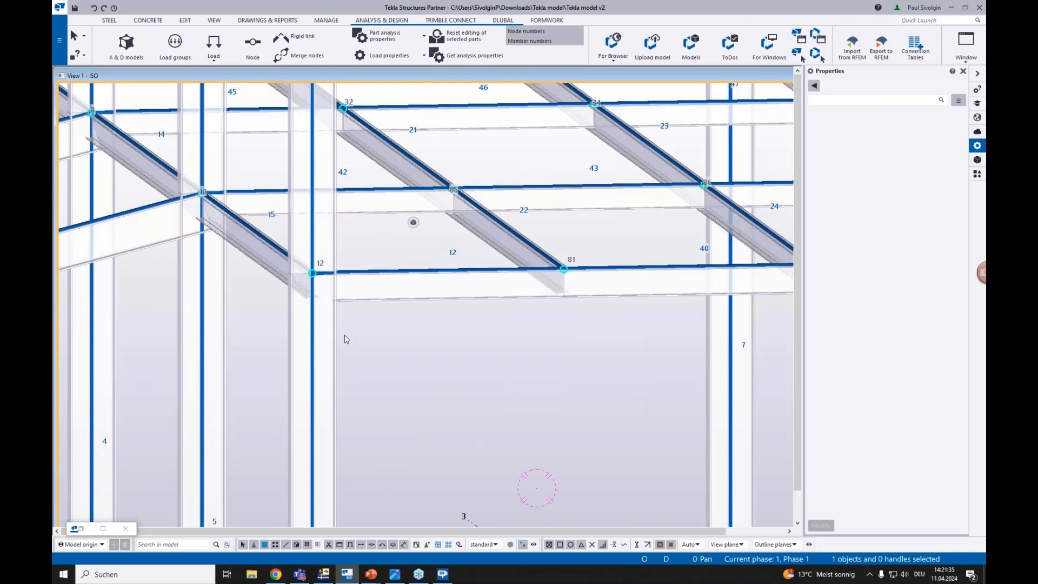
pyautogui.click(309, 276)
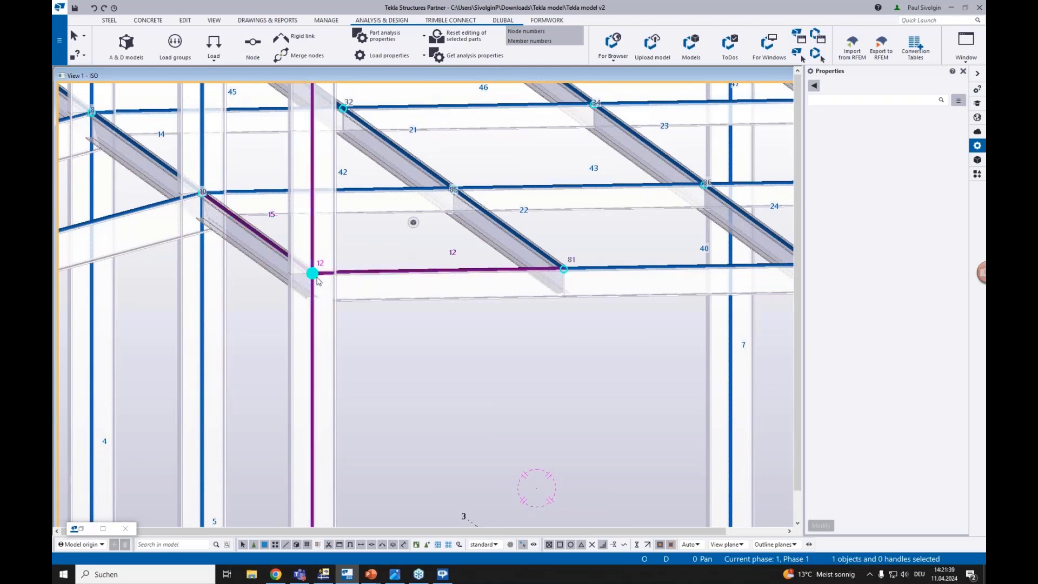
# Review the analysis properties of beam member 12 and of the column below node 12, closing each dialog without changes
pyautogui.click(332, 350)
pyautogui.click(374, 269)
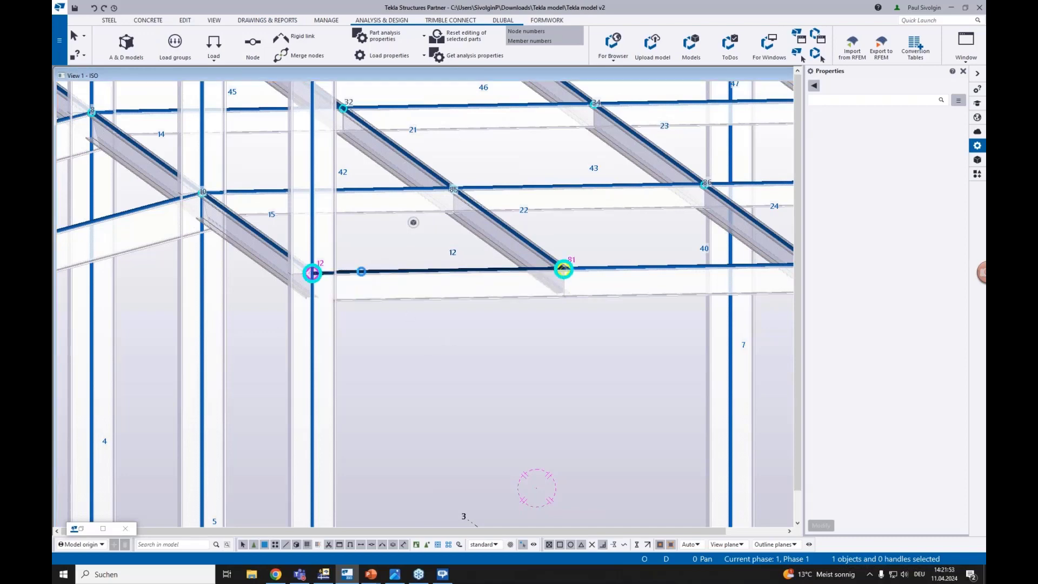
pyautogui.doubleClick(359, 275)
pyautogui.moveTo(625, 212); pyautogui.dragTo(427, 289)
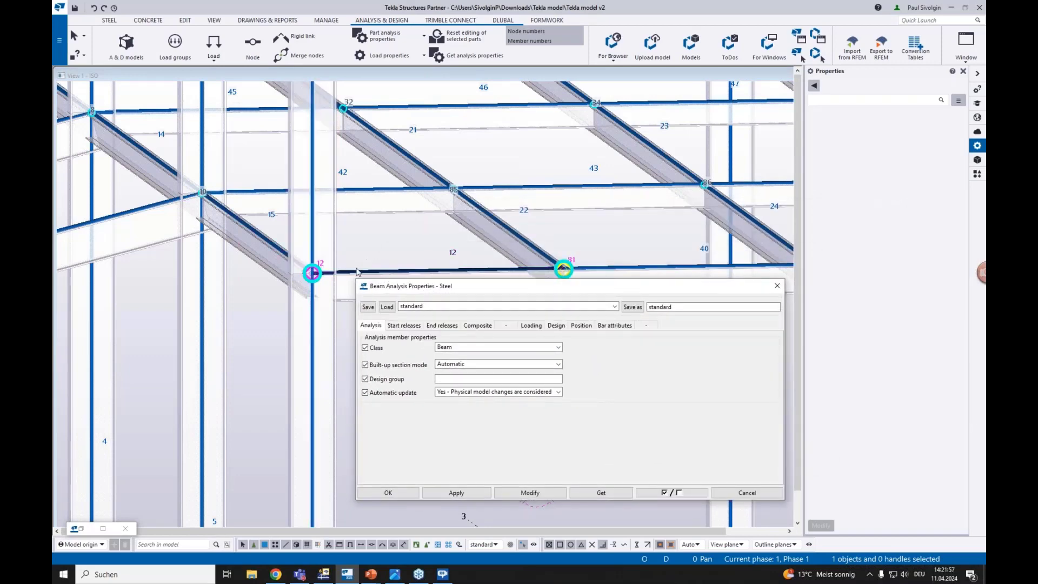
pyautogui.moveTo(401, 290); pyautogui.dragTo(398, 254)
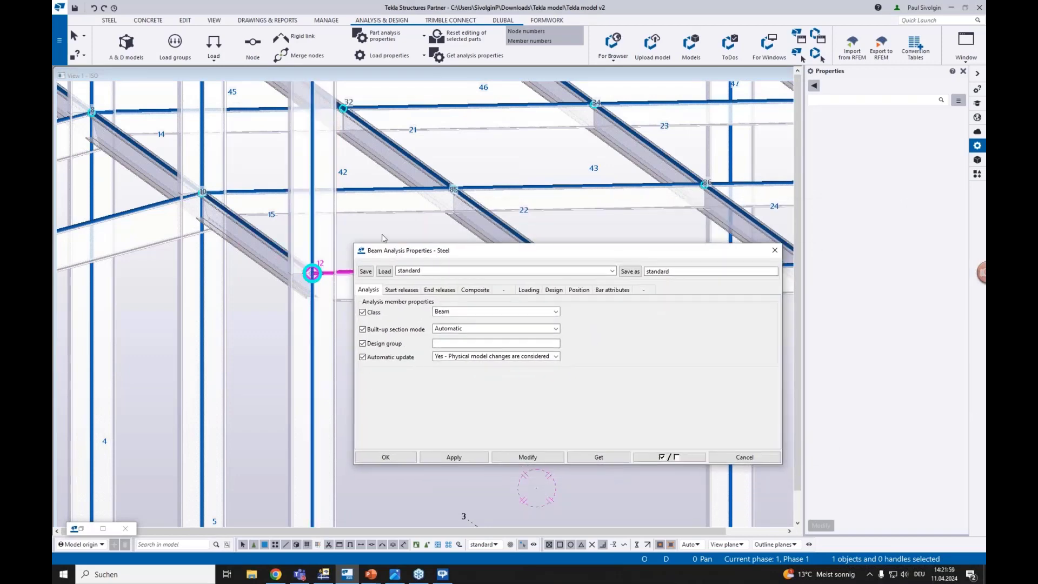
pyautogui.click(775, 251)
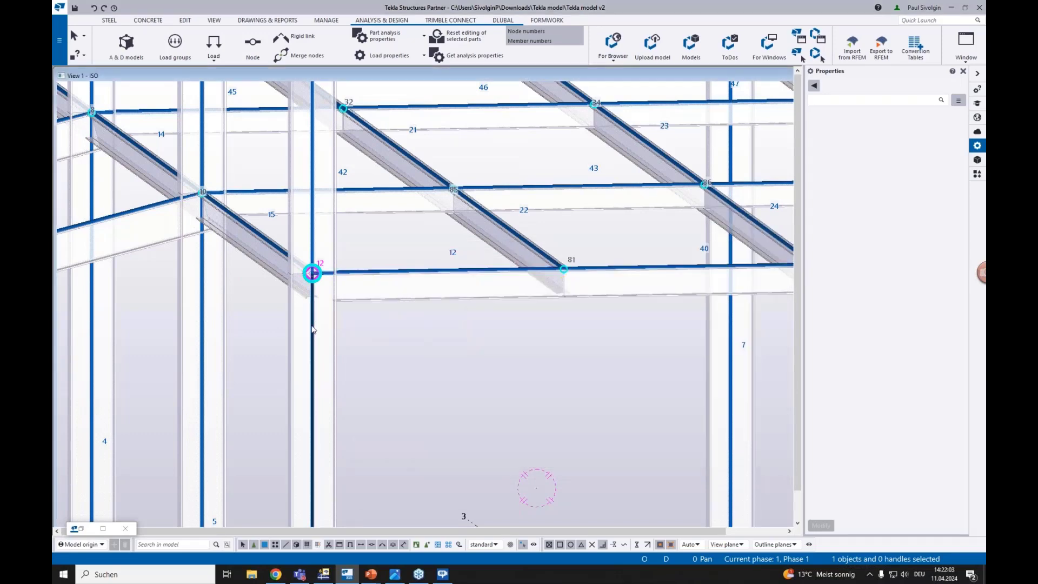
pyautogui.doubleClick(430, 260)
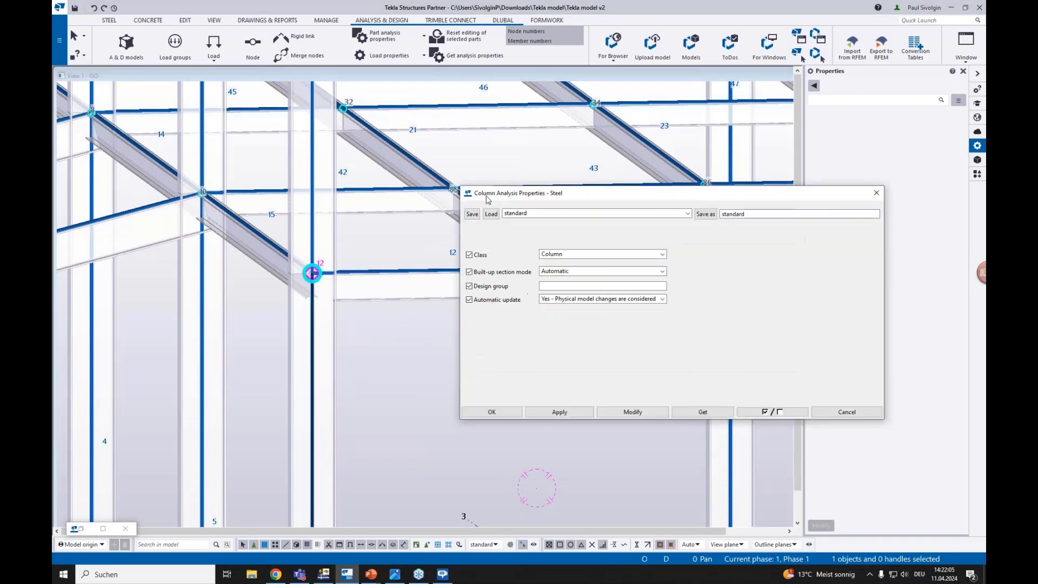
pyautogui.click(876, 193)
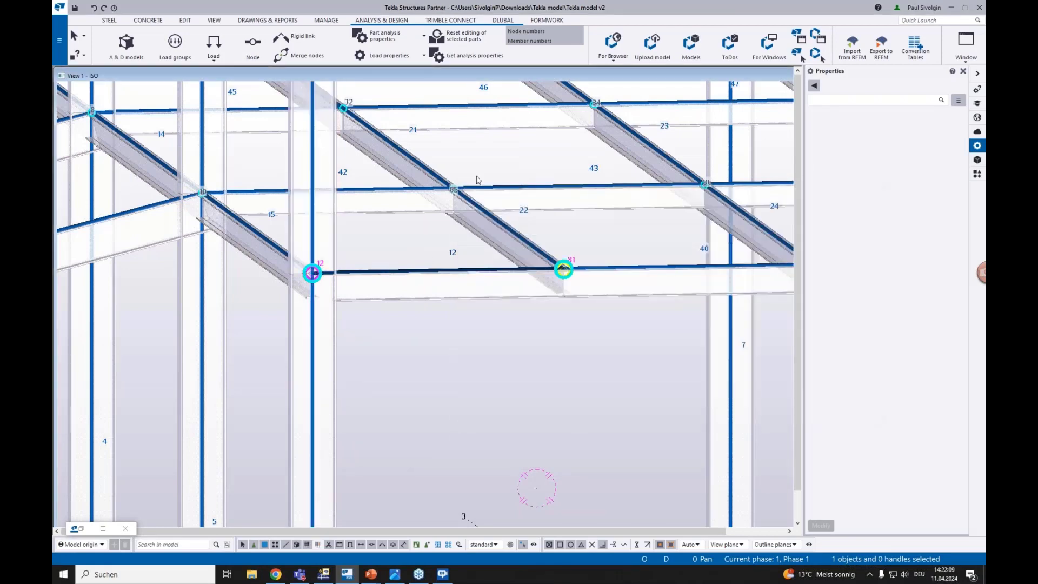
# Open the analysis properties of beam member 12 and choose the Beam - Truss class, keeping the dialog clear of the frame
pyautogui.doubleClick(475, 270)
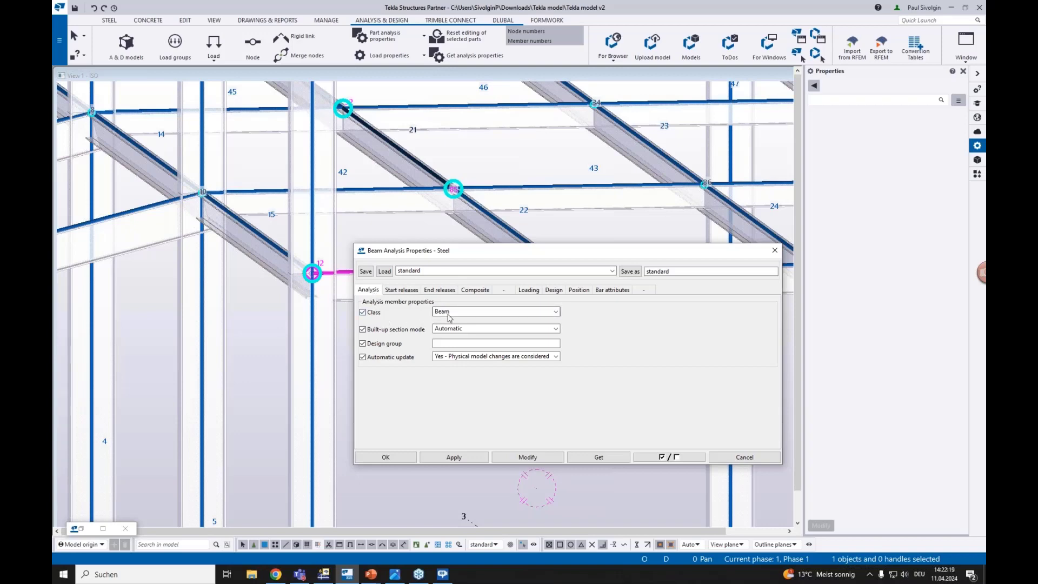
pyautogui.click(448, 317)
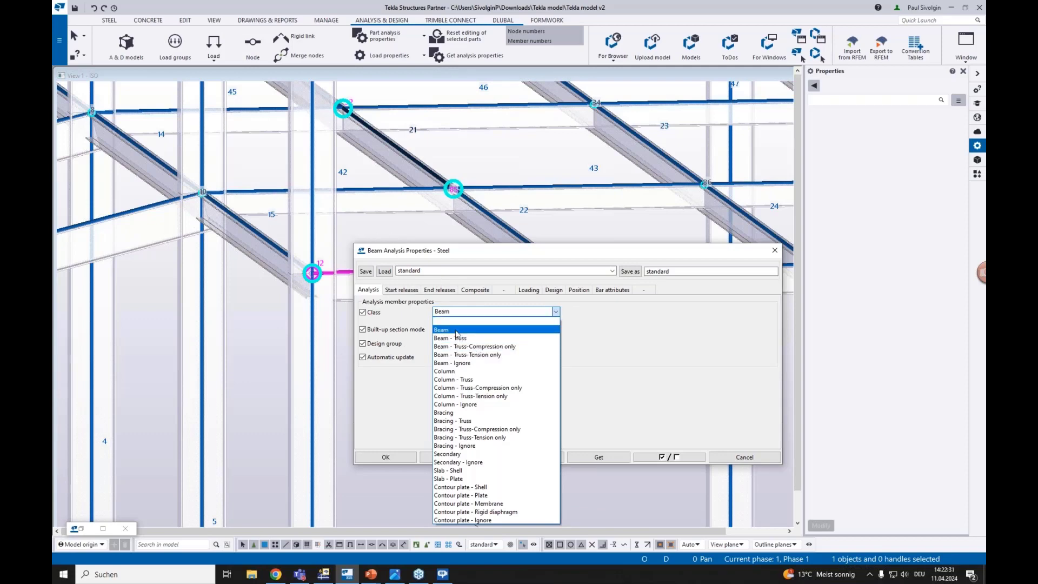
pyautogui.click(455, 337)
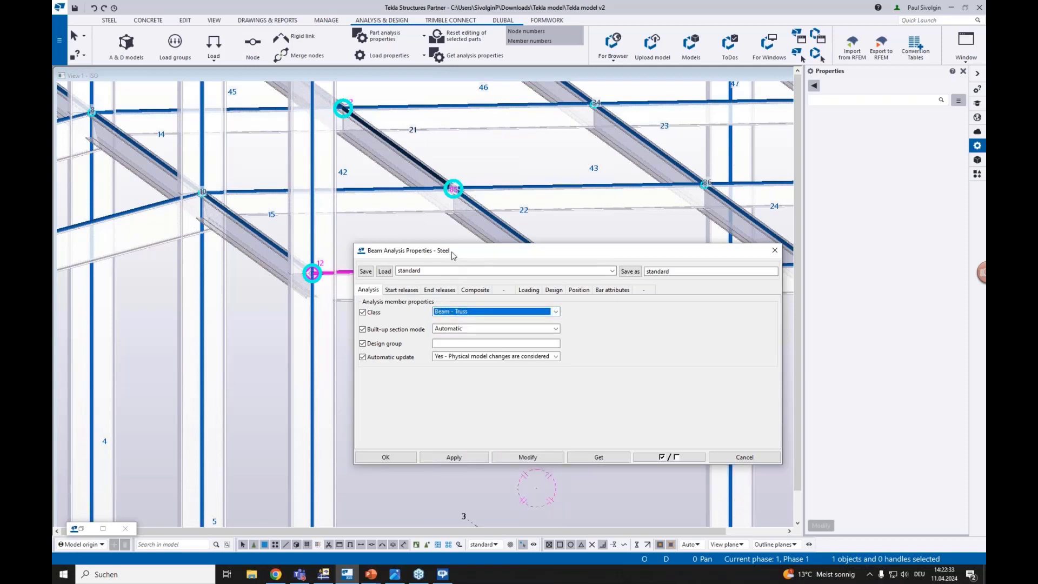
pyautogui.moveTo(454, 251); pyautogui.dragTo(627, 296)
# Show the frame in plan and select all beams running between grid lines A and B, perpendicular to the numbered frame bays' main beams
pyautogui.scroll(-3, 452, 355)
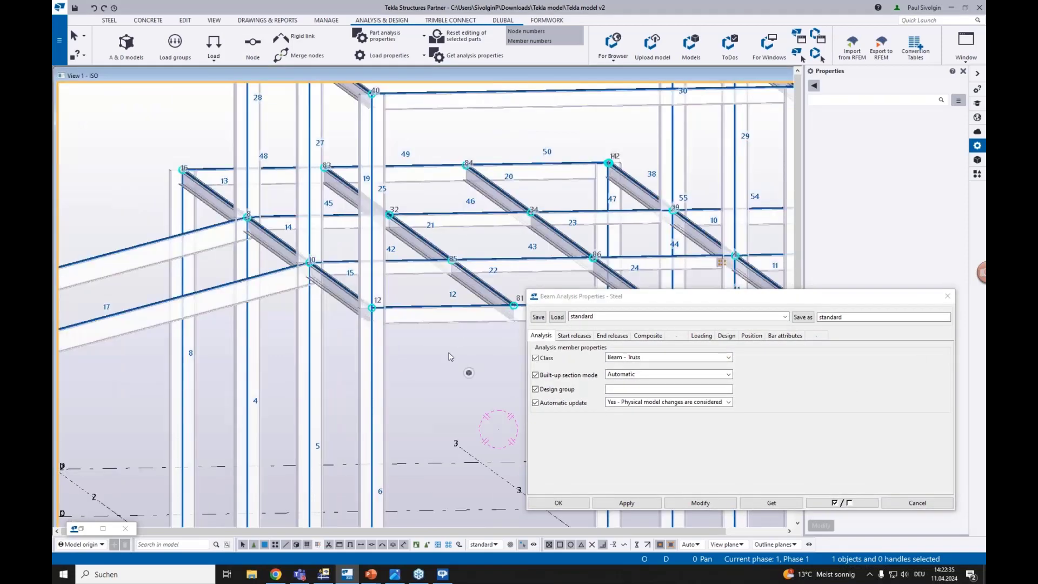
pyautogui.scroll(-5, 448, 356)
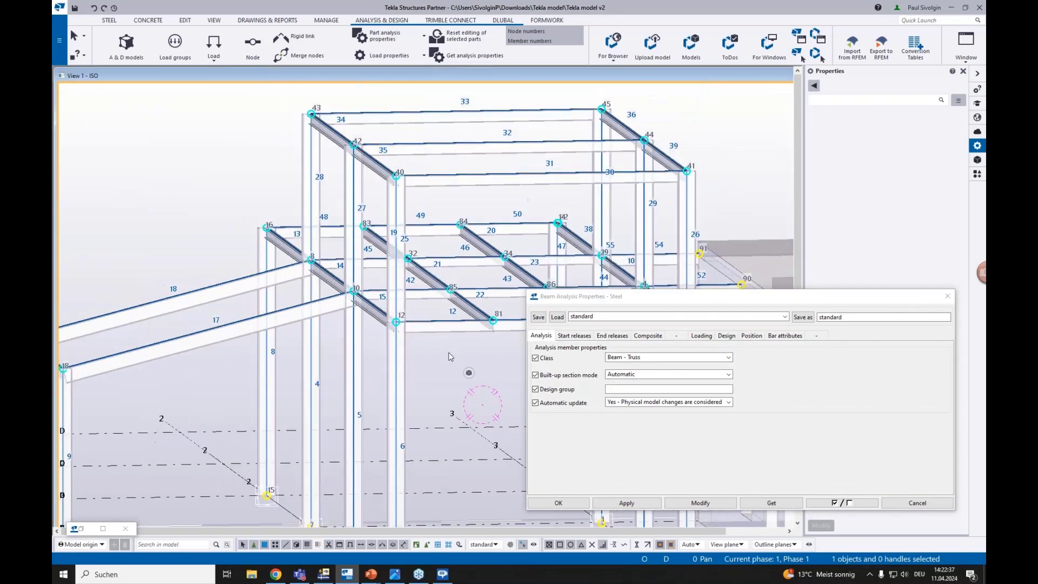
pyautogui.hotkey('ctrl', 'p')
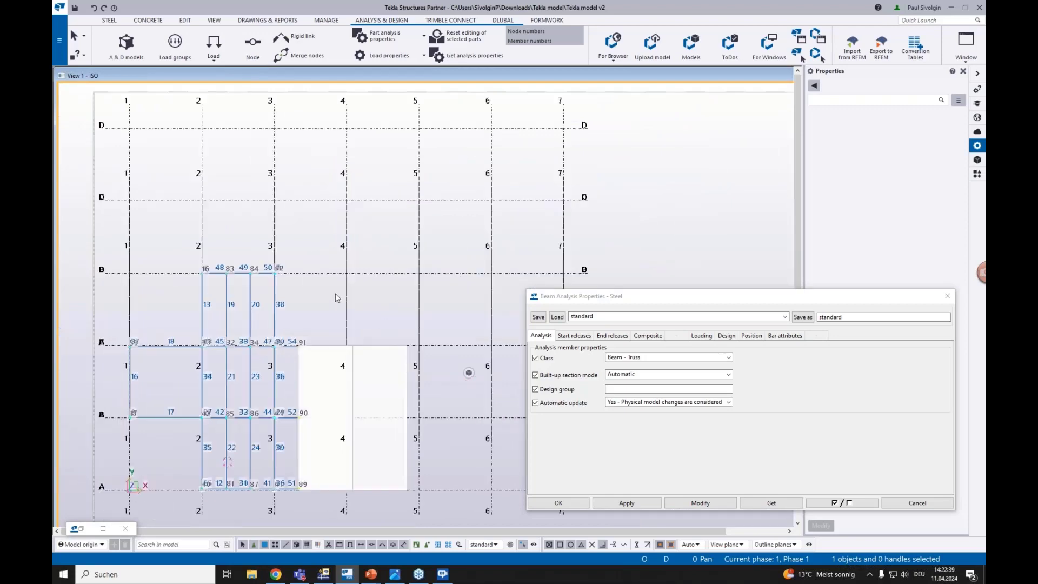
pyautogui.moveTo(310, 314); pyautogui.dragTo(321, 274, button='middle')
pyautogui.moveTo(321, 274); pyautogui.dragTo(241, 260)
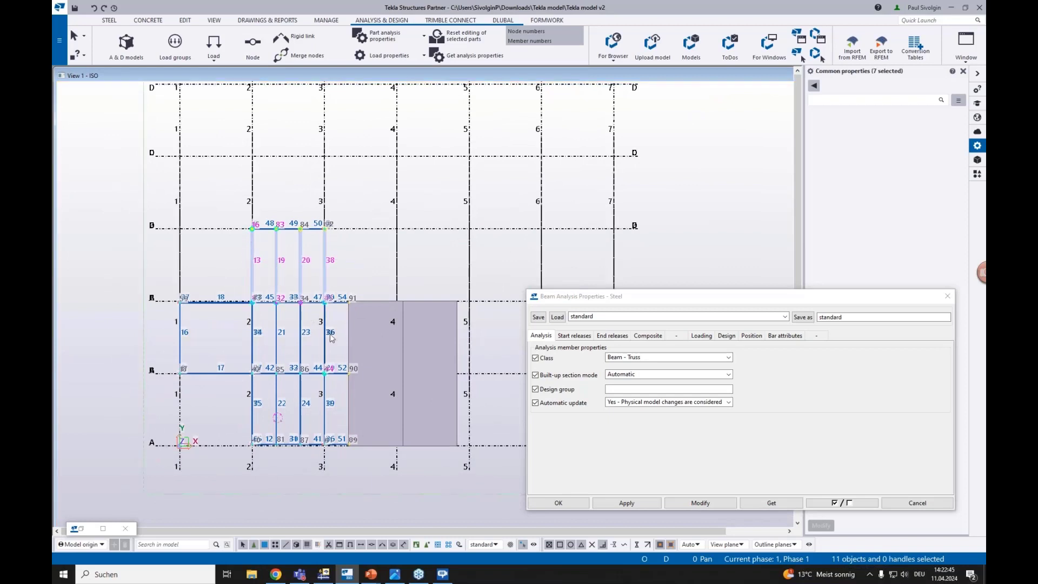
pyautogui.moveTo(335, 351); pyautogui.dragTo(153, 340)
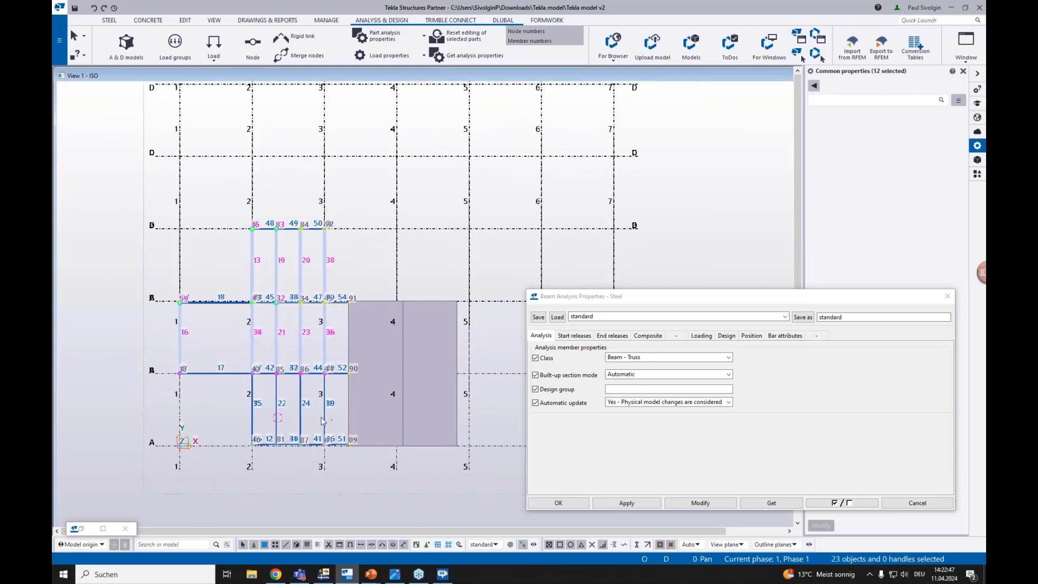
pyautogui.keyDown('shift'); pyautogui.moveTo(332, 425); pyautogui.dragTo(217, 392); pyautogui.keyUp('shift')
# Apply the Beam - Truss class to the selected beams and close the beam analysis properties
pyautogui.click(642, 296)
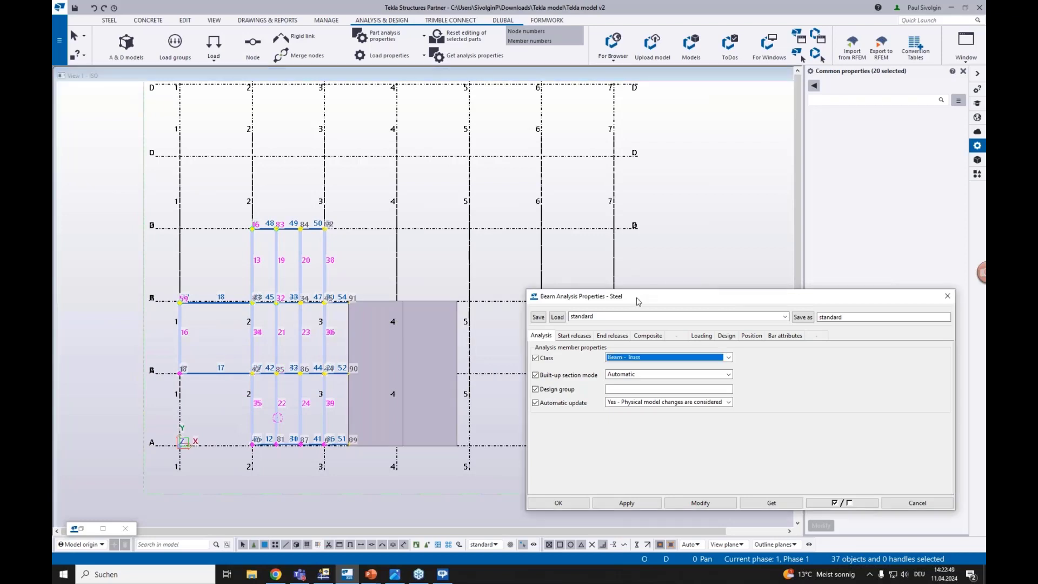
pyautogui.moveTo(642, 296); pyautogui.dragTo(526, 192)
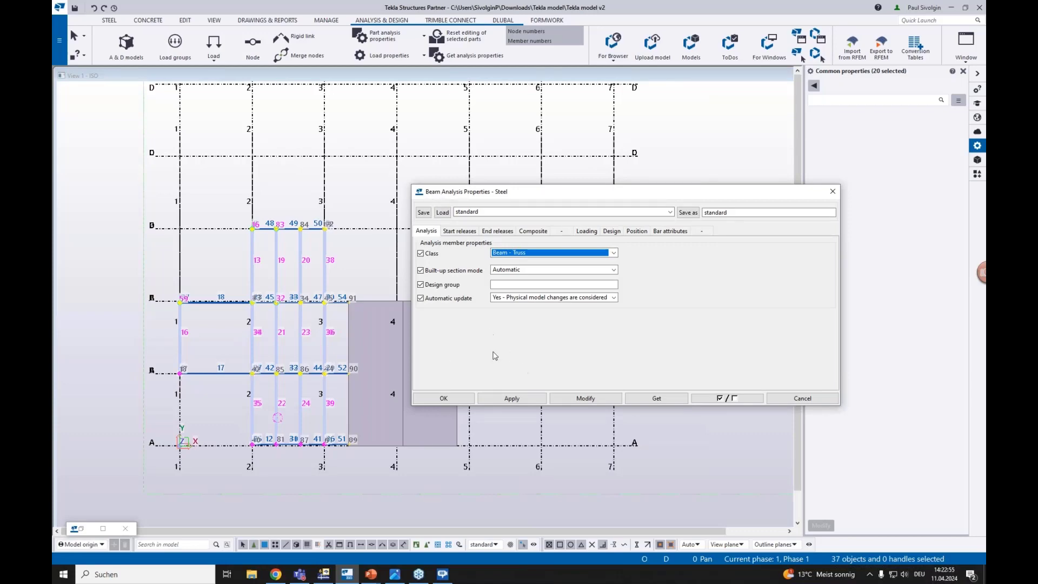
pyautogui.keyDown('ctrl'); pyautogui.moveTo(335, 401); pyautogui.dragTo(252, 352, button='middle'); pyautogui.keyUp('ctrl')
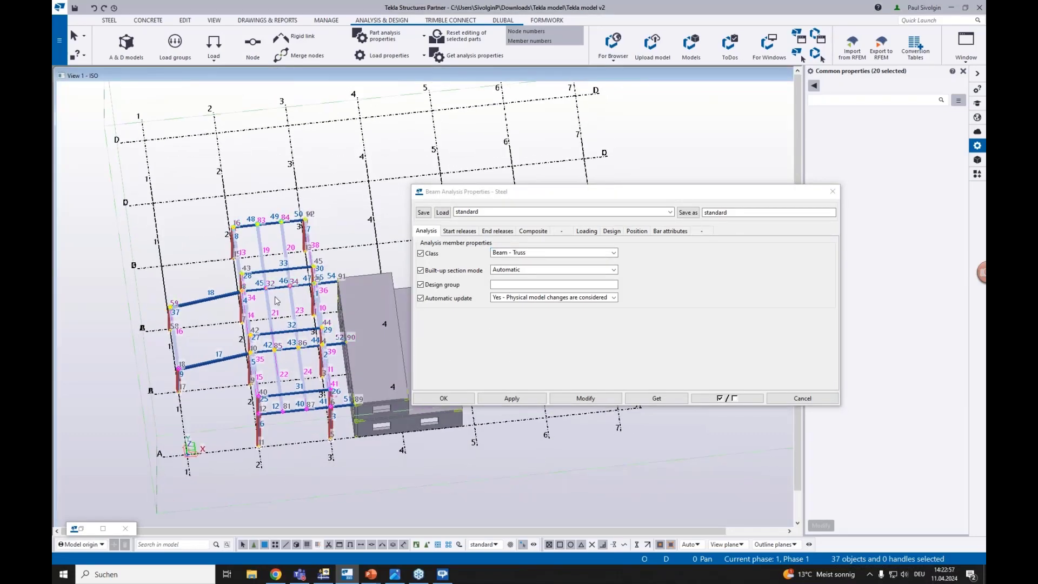
pyautogui.scroll(3, 279, 288)
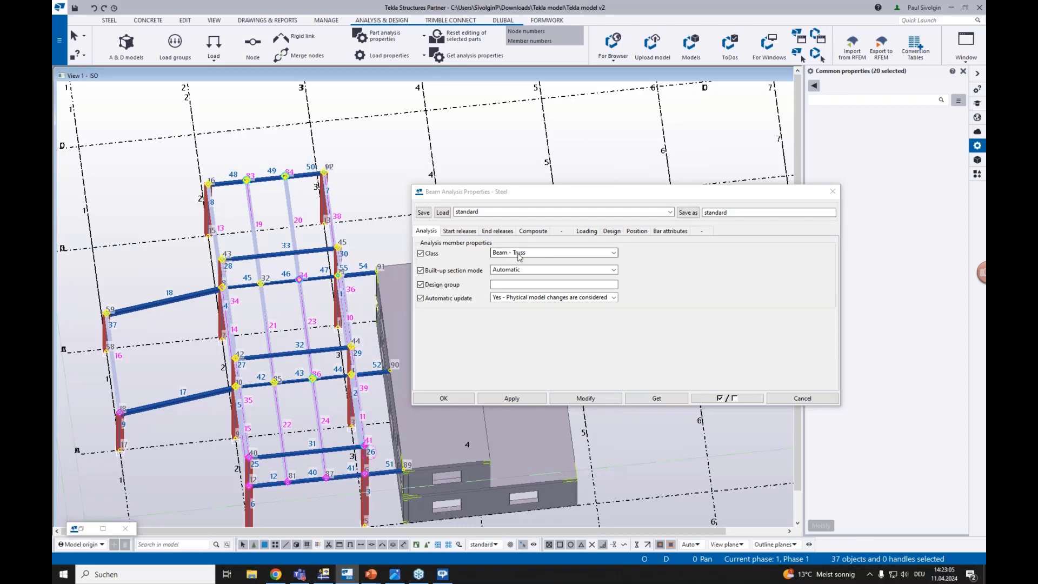
pyautogui.moveTo(526, 193); pyautogui.dragTo(497, 176)
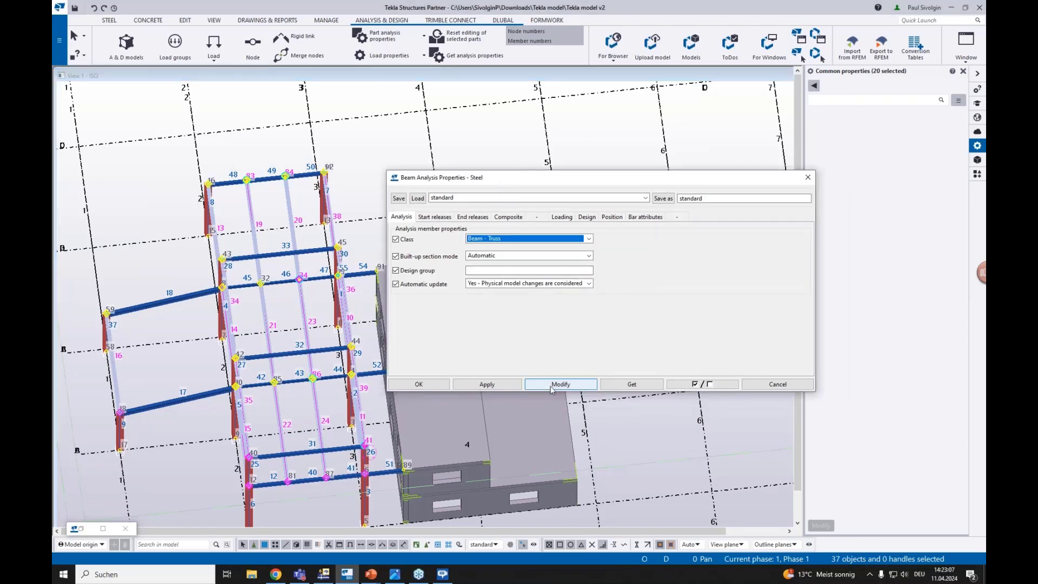
pyautogui.click(551, 385)
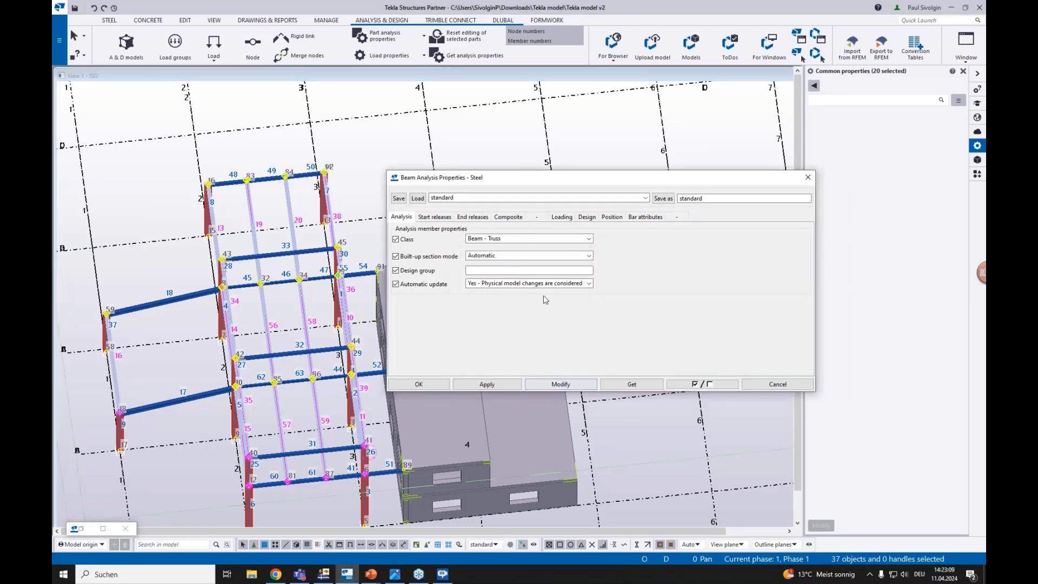
pyautogui.click(419, 385)
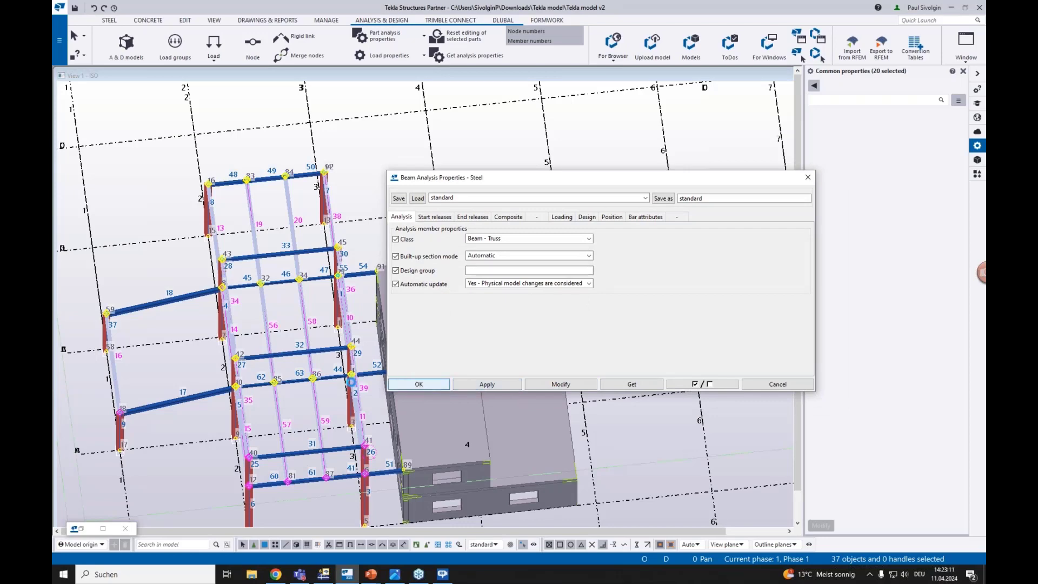
# Clear the beam selection, switch the parts to transparent rendering, and examine the truss members across the frame
pyautogui.click(295, 423)
pyautogui.scroll(10, 275, 419)
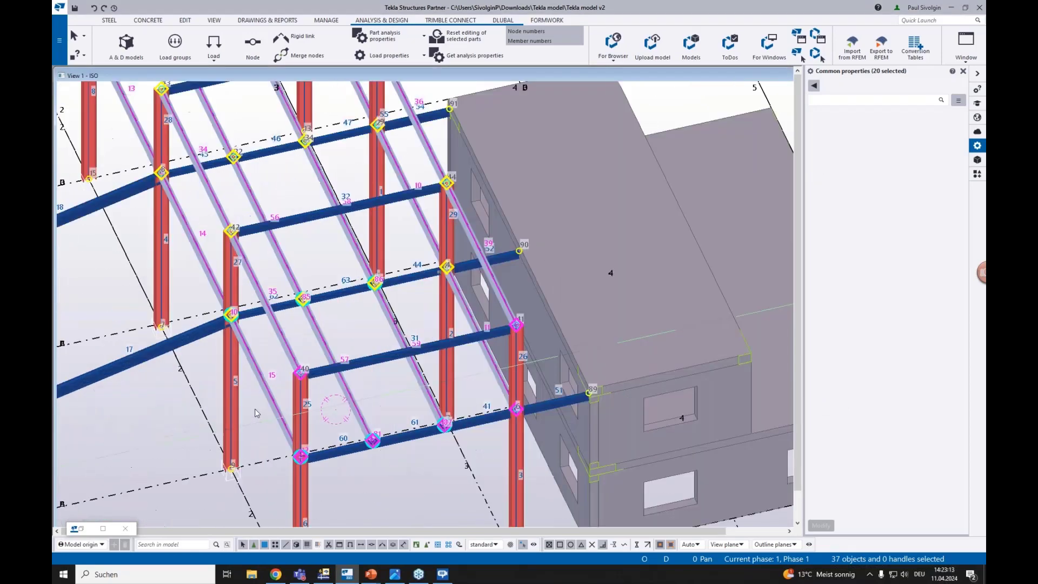
pyautogui.hotkey('ctrl', '2')
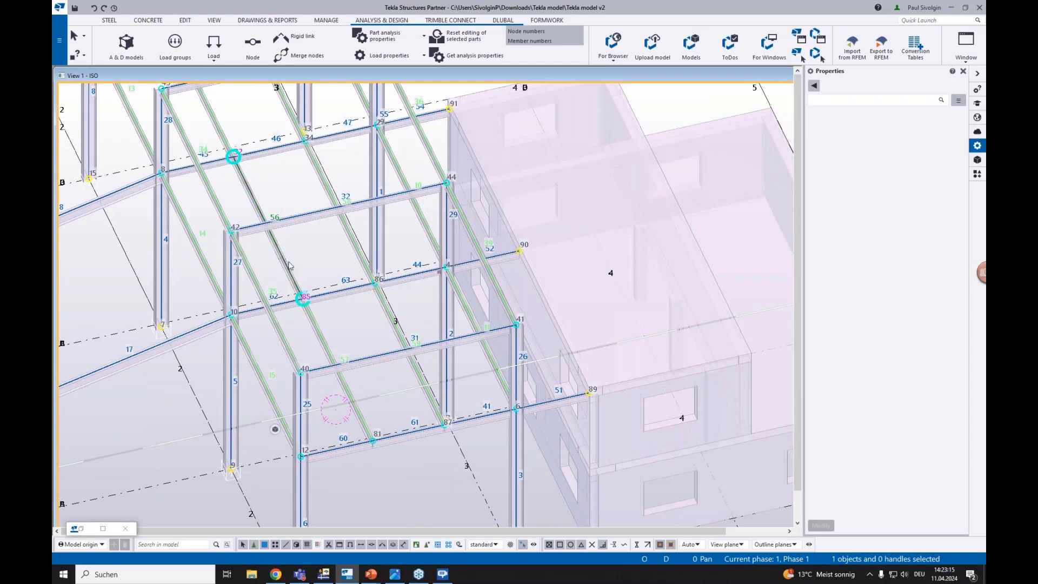
pyautogui.scroll(-5, 286, 262)
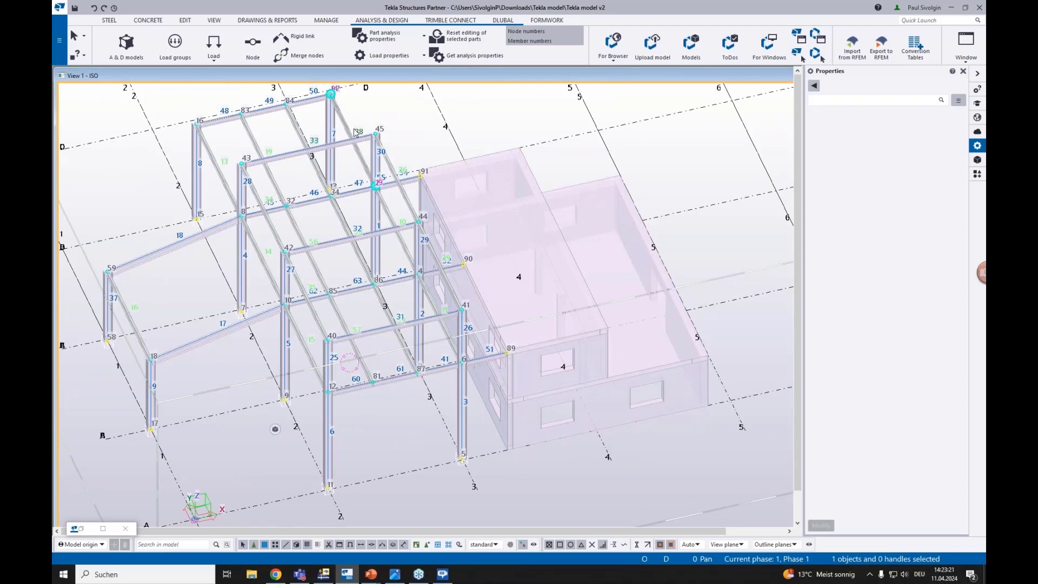
pyautogui.scroll(4, 352, 361)
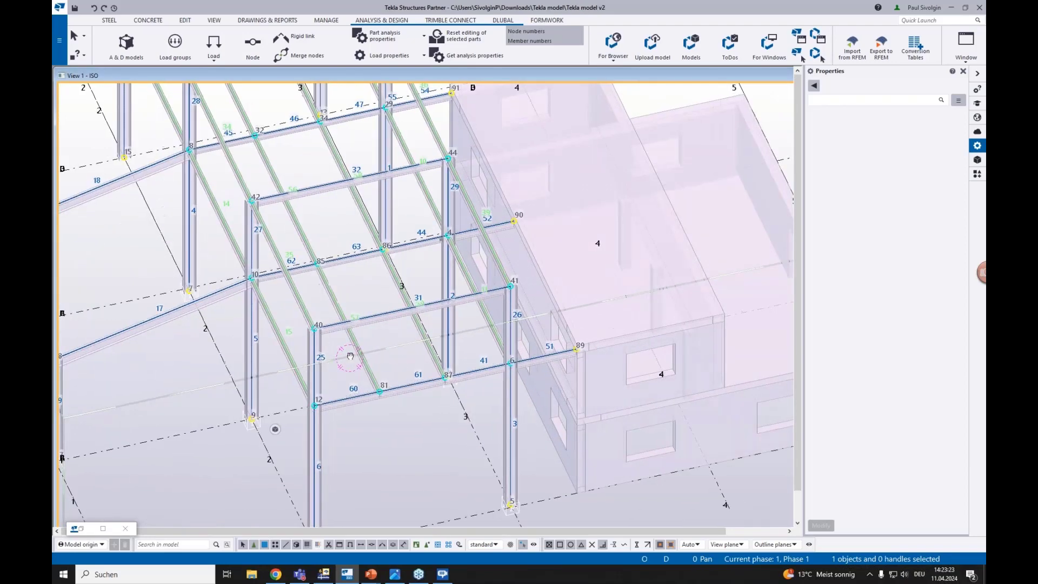
pyautogui.keyDown('ctrl'); pyautogui.moveTo(350, 357); pyautogui.dragTo(318, 299, button='middle'); pyautogui.keyUp('ctrl')
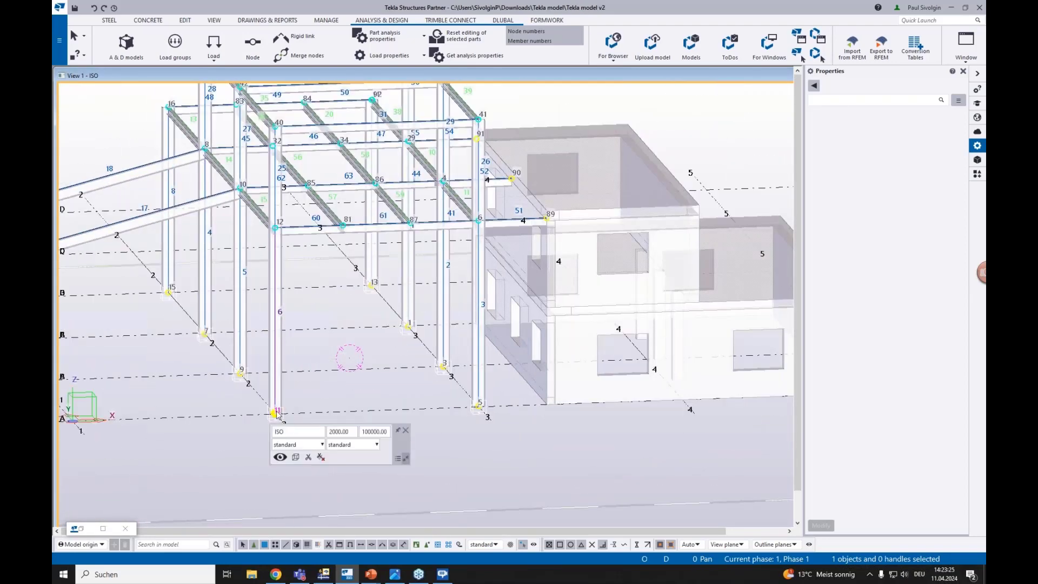
# Inspect the start releases and support condition of column member 6, leaving its analysis properties unchanged
pyautogui.scroll(5, 274, 308)
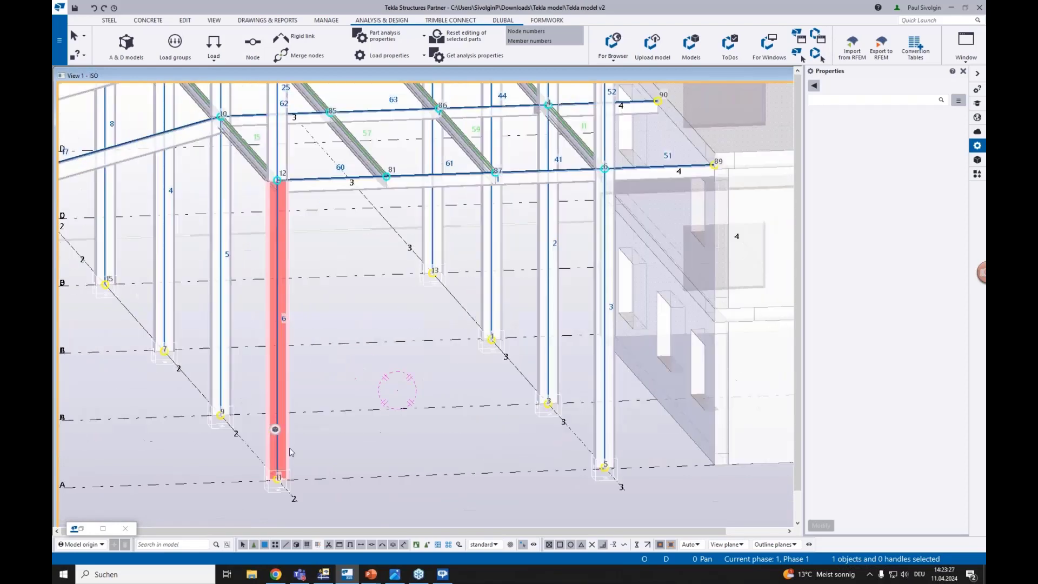
pyautogui.scroll(-4, 289, 446)
pyautogui.scroll(3, 288, 379)
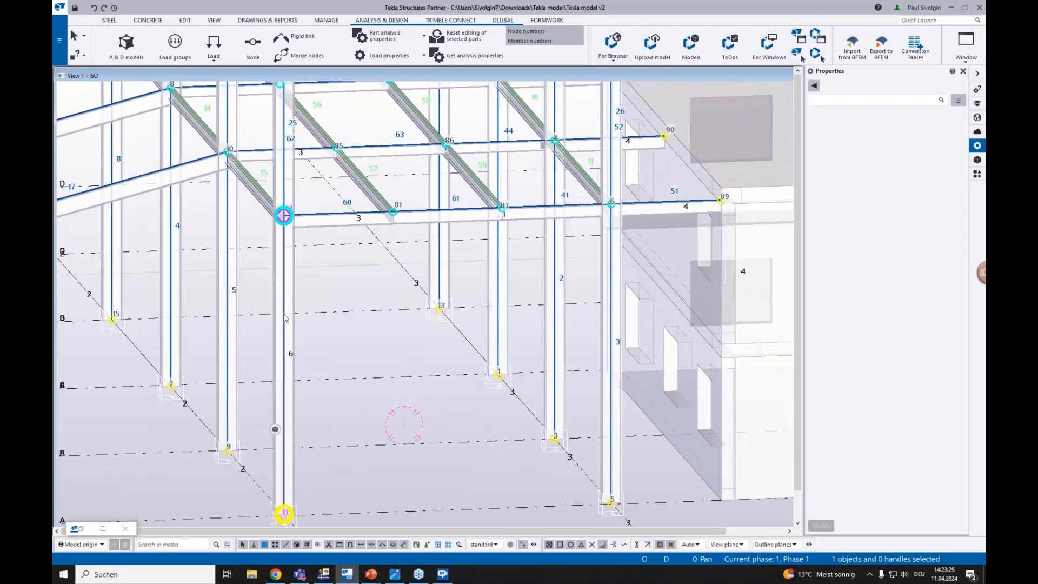
pyautogui.doubleClick(287, 318)
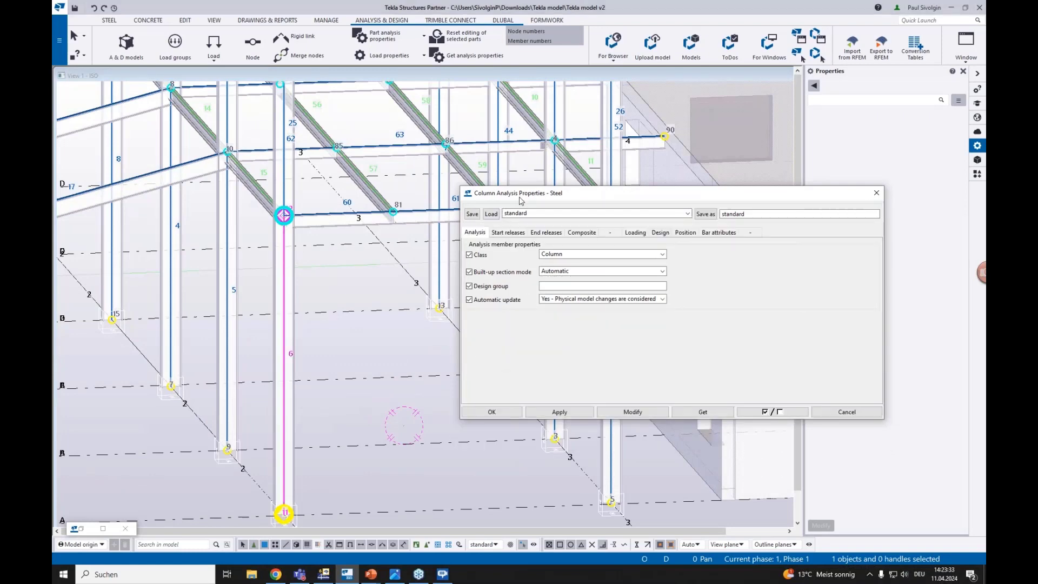
pyautogui.moveTo(519, 198); pyautogui.dragTo(396, 248)
pyautogui.click(389, 285)
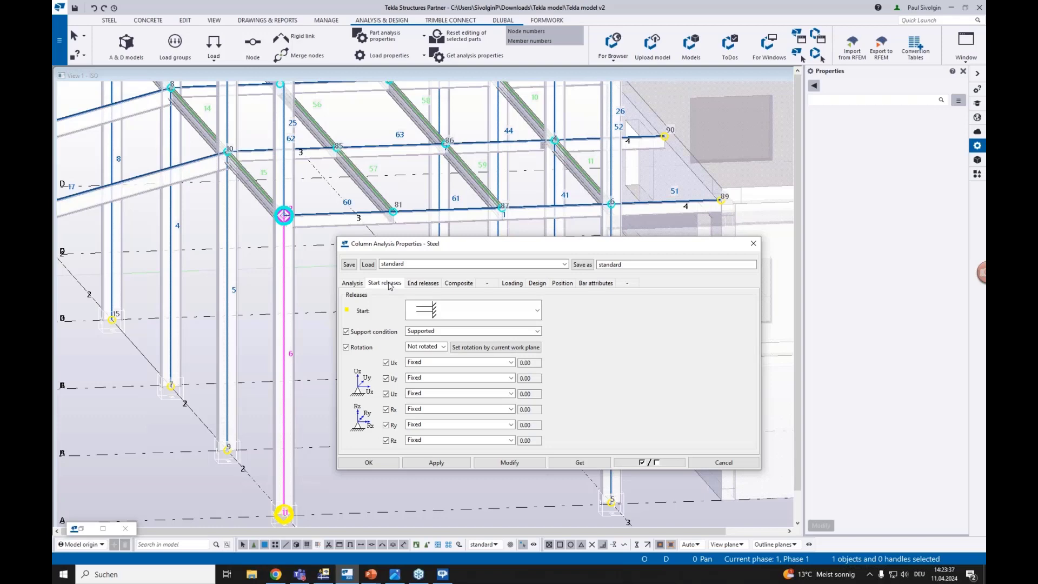
pyautogui.click(752, 244)
# Check the support settings of analysis node 11 at the base of column member 6
pyautogui.moveTo(306, 479); pyautogui.dragTo(318, 435, button='middle')
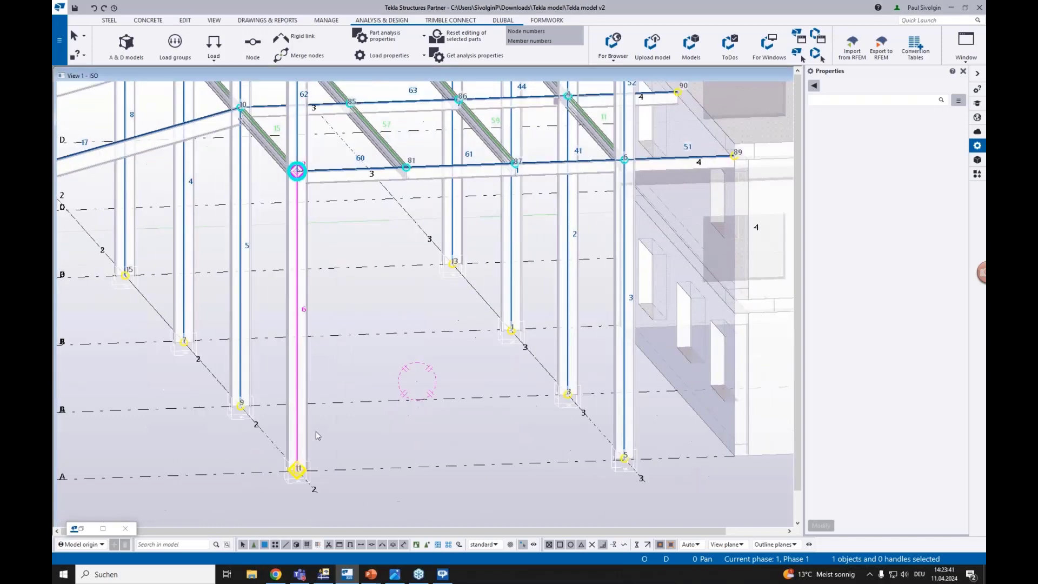
pyautogui.doubleClick(296, 470)
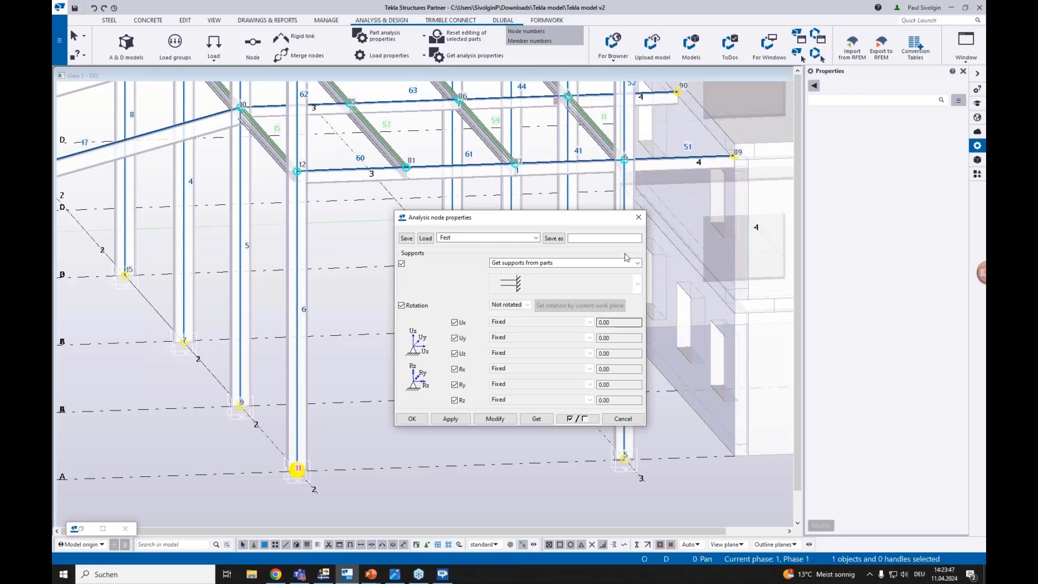
pyautogui.click(639, 217)
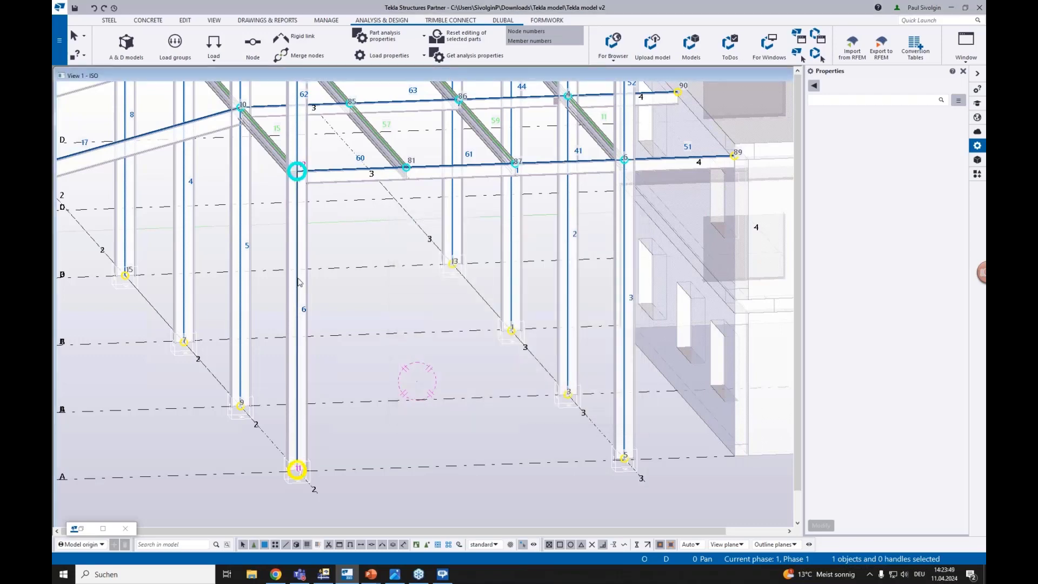
# Open the analysis properties of column member 6 and examine its start releases against the column's base node
pyautogui.doubleClick(297, 180)
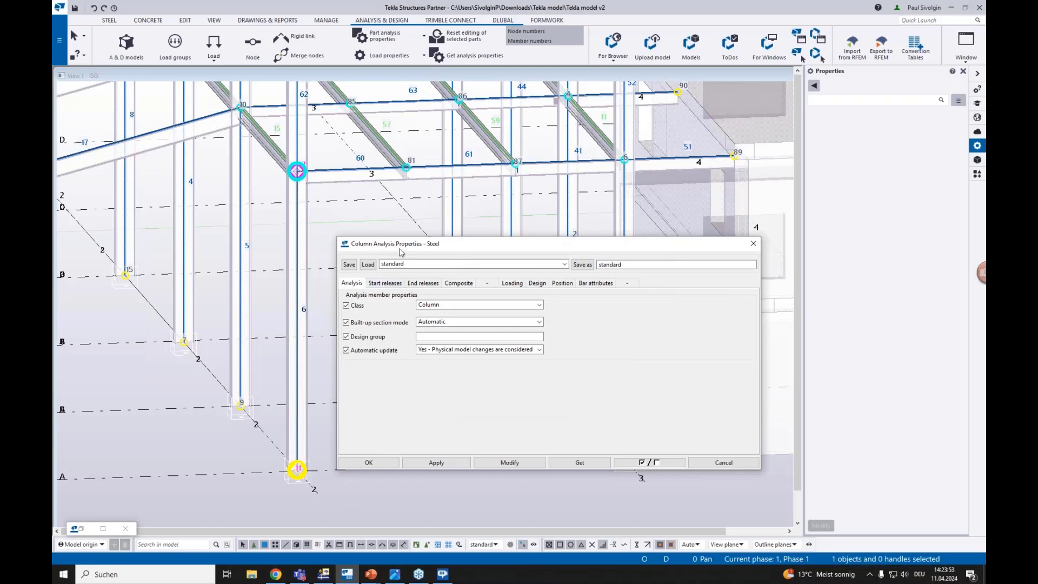
pyautogui.moveTo(377, 247); pyautogui.dragTo(378, 234)
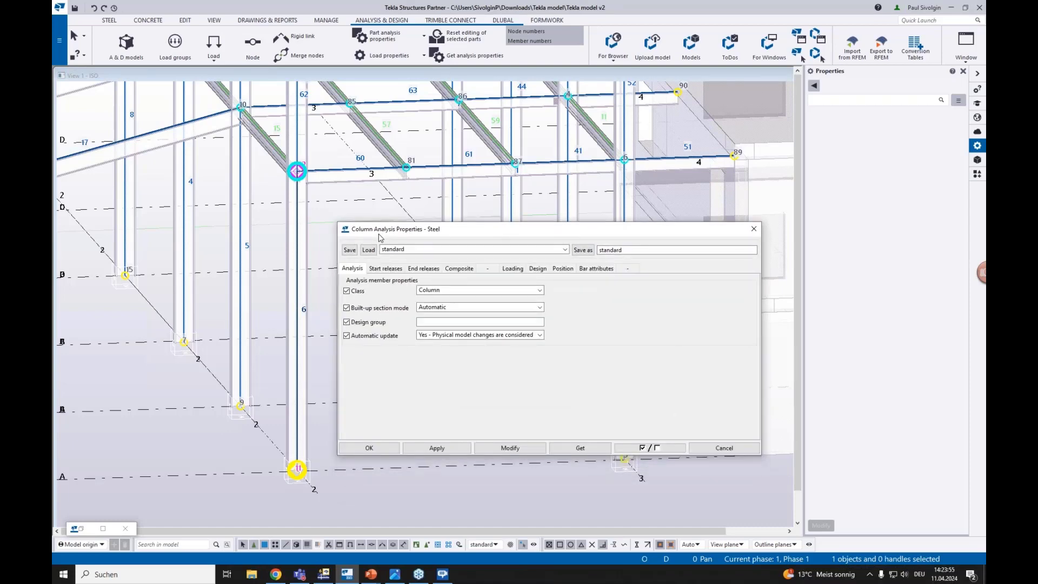
pyautogui.click(381, 269)
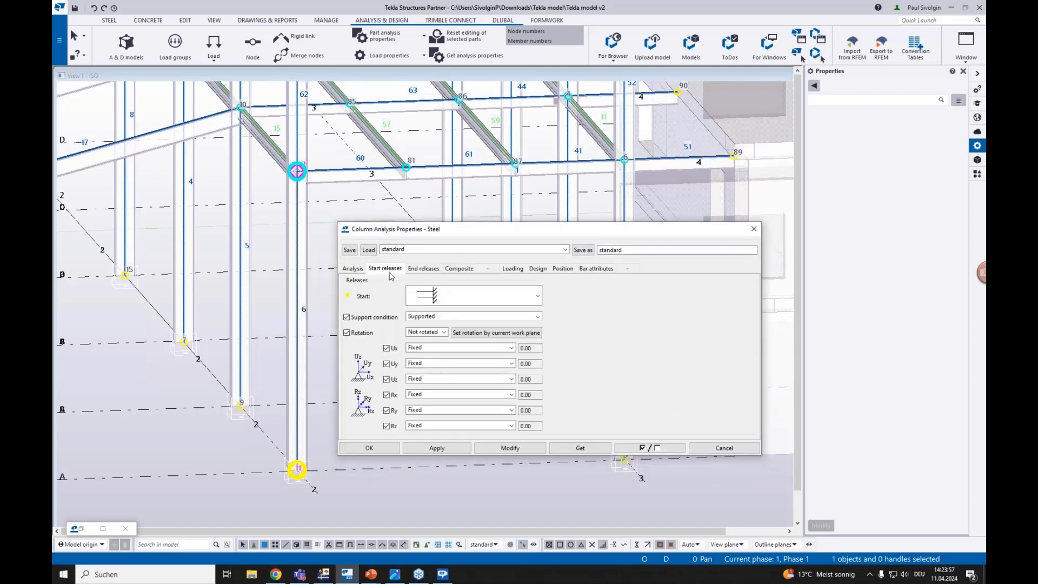
pyautogui.click(427, 269)
pyautogui.click(385, 269)
pyautogui.moveTo(389, 228); pyautogui.dragTo(398, 198)
pyautogui.scroll(6, 292, 442)
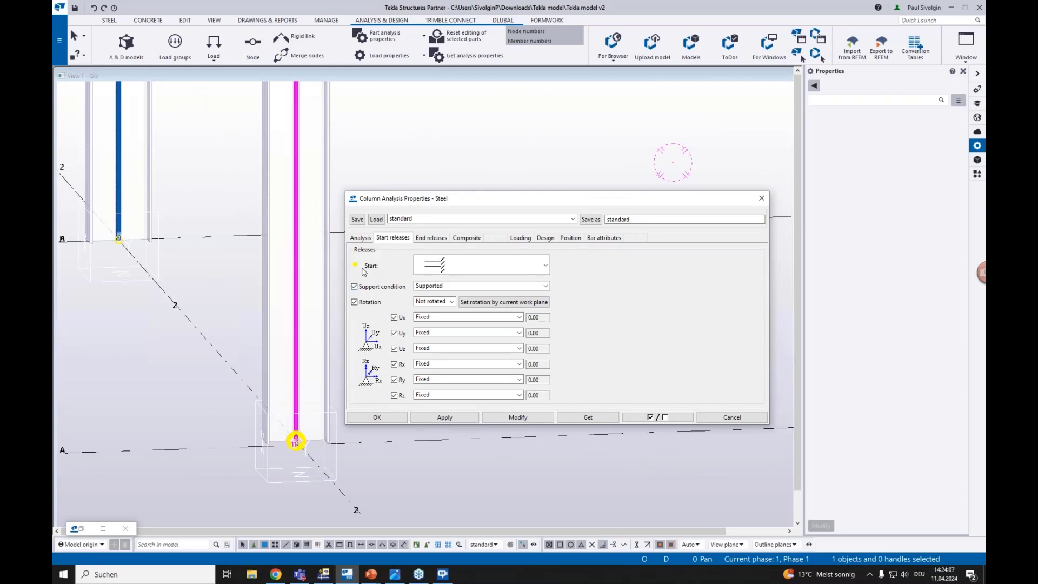
pyautogui.scroll(-2, 409, 151)
pyautogui.moveTo(409, 150); pyautogui.dragTo(297, 327, button='middle')
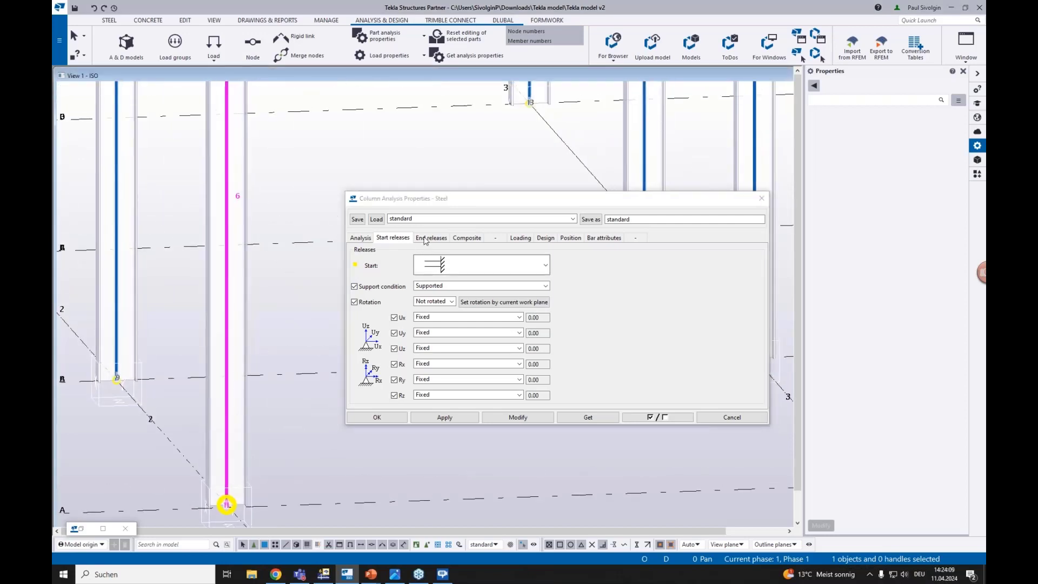
# Inspect the end releases of column member 6 and locate the matching end node at the column top
pyautogui.click(426, 240)
pyautogui.moveTo(309, 199); pyautogui.dragTo(306, 367, button='middle')
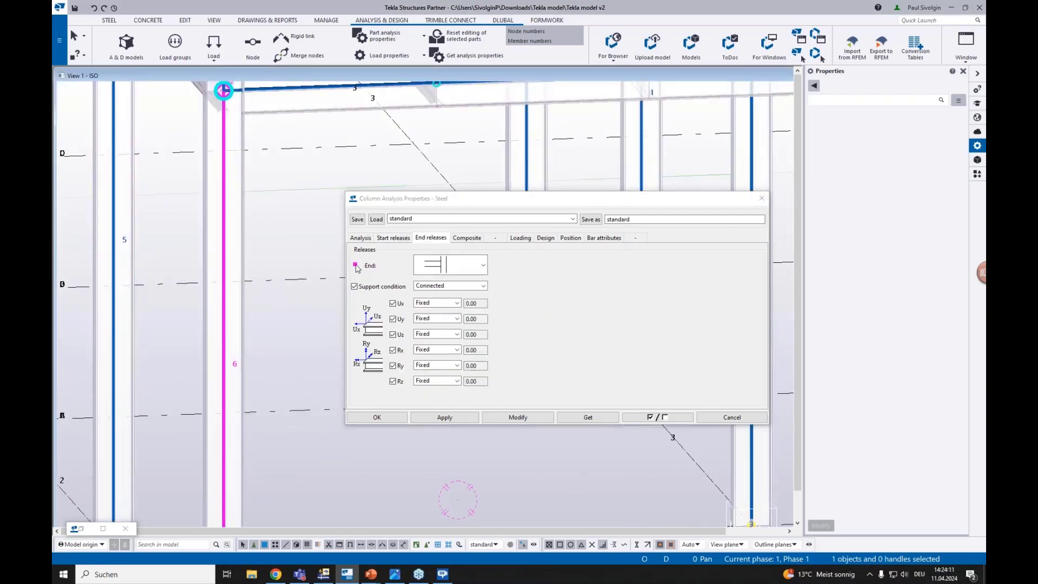
pyautogui.moveTo(292, 164); pyautogui.dragTo(303, 248, button='middle')
pyautogui.scroll(5, 233, 174)
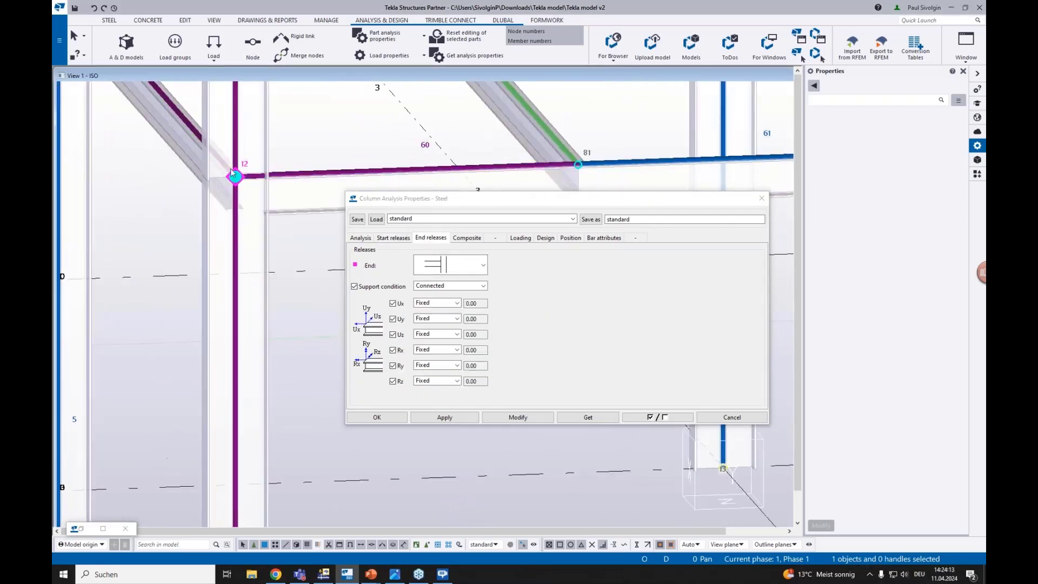
pyautogui.scroll(-3, 236, 178)
pyautogui.moveTo(273, 299); pyautogui.dragTo(312, 123, button='middle')
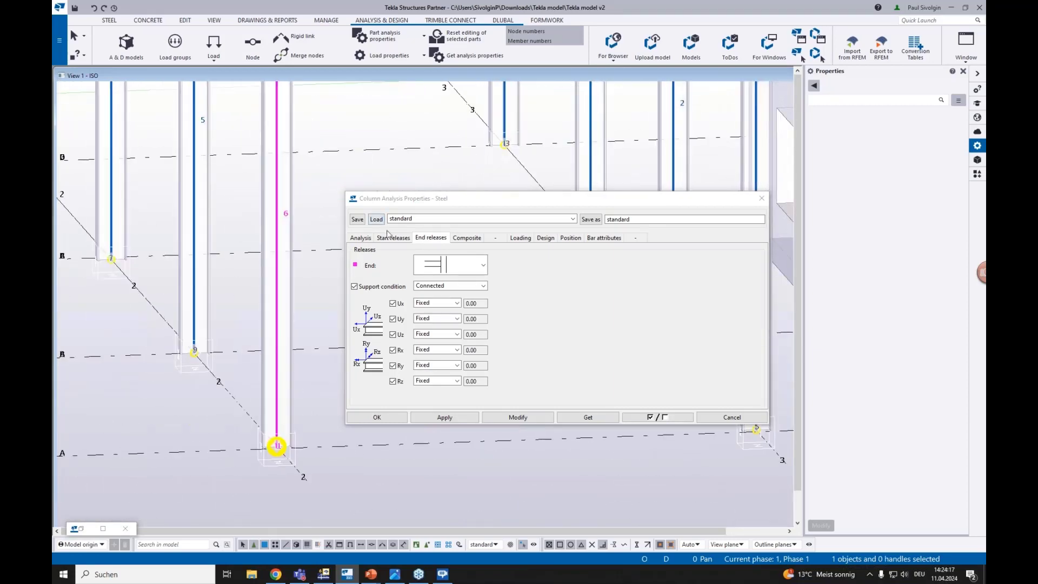
# Try the Connected support condition for the start of column member 6 and restore Supported
pyautogui.click(389, 239)
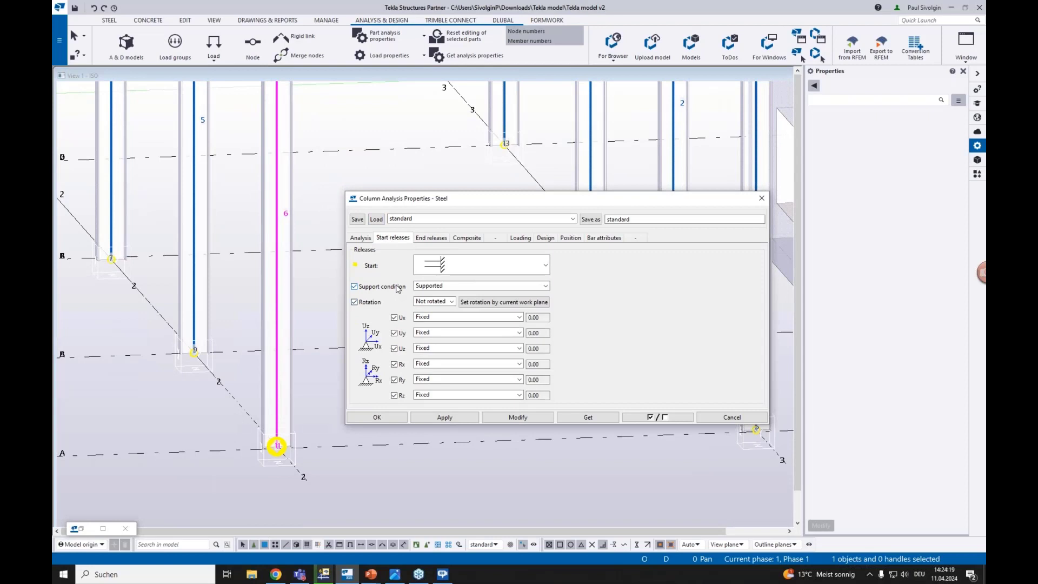
pyautogui.click(449, 286)
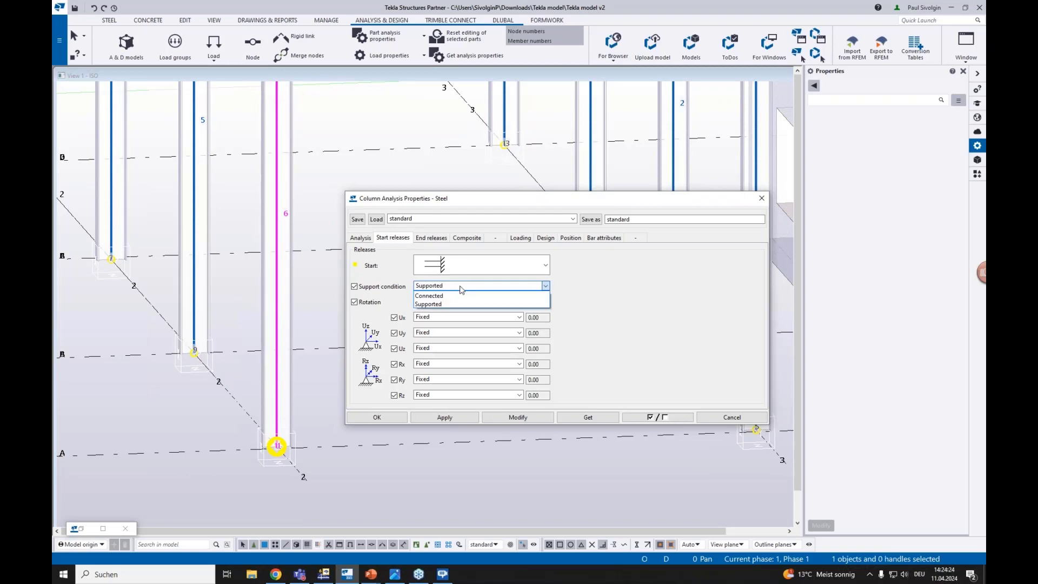
pyautogui.click(429, 295)
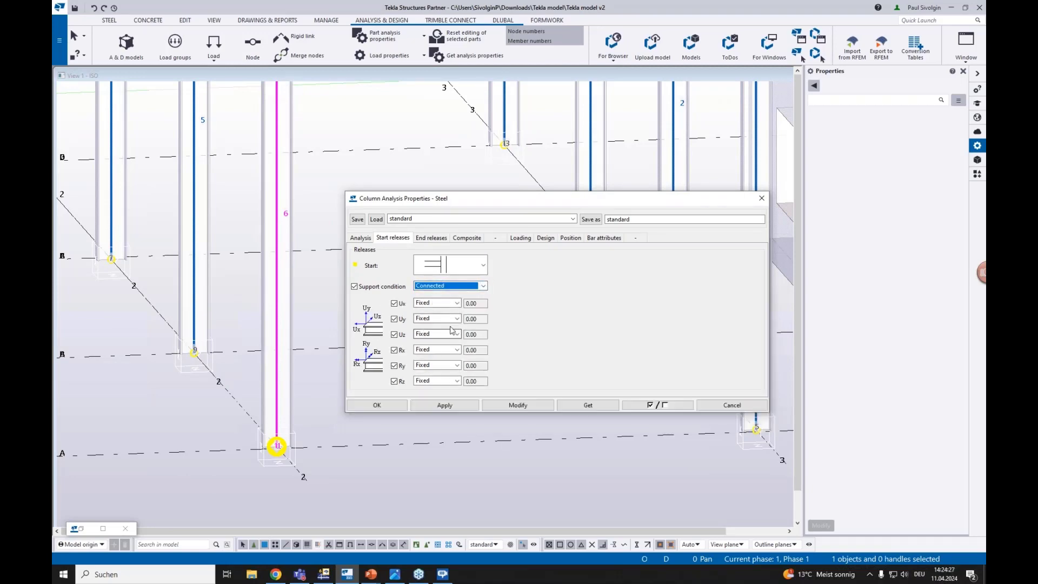
pyautogui.click(457, 304)
pyautogui.click(457, 304)
pyautogui.click(446, 286)
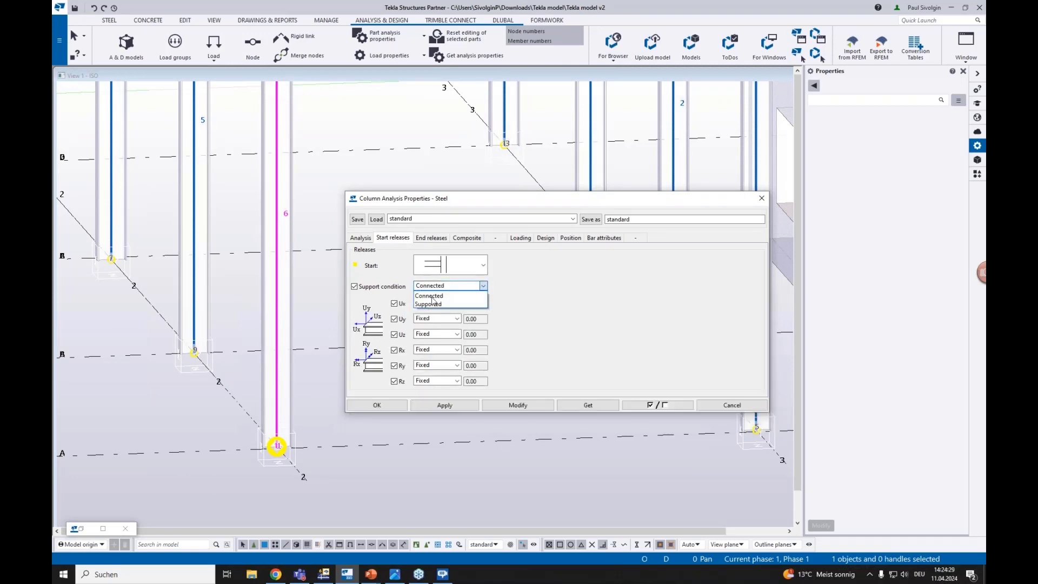
pyautogui.click(429, 304)
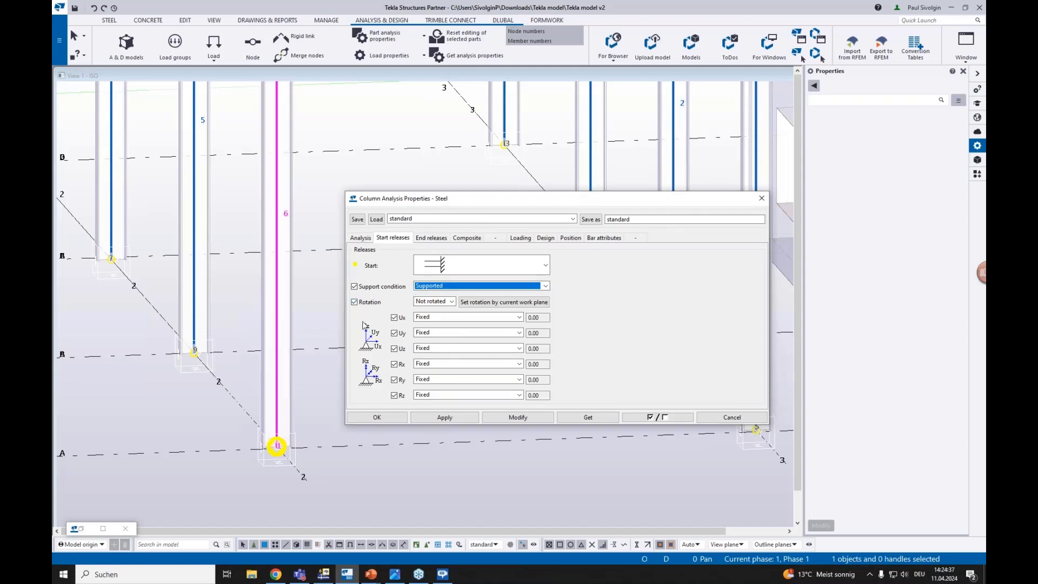
# Load the Support - Hinged preset into the column analysis properties
pyautogui.click(572, 219)
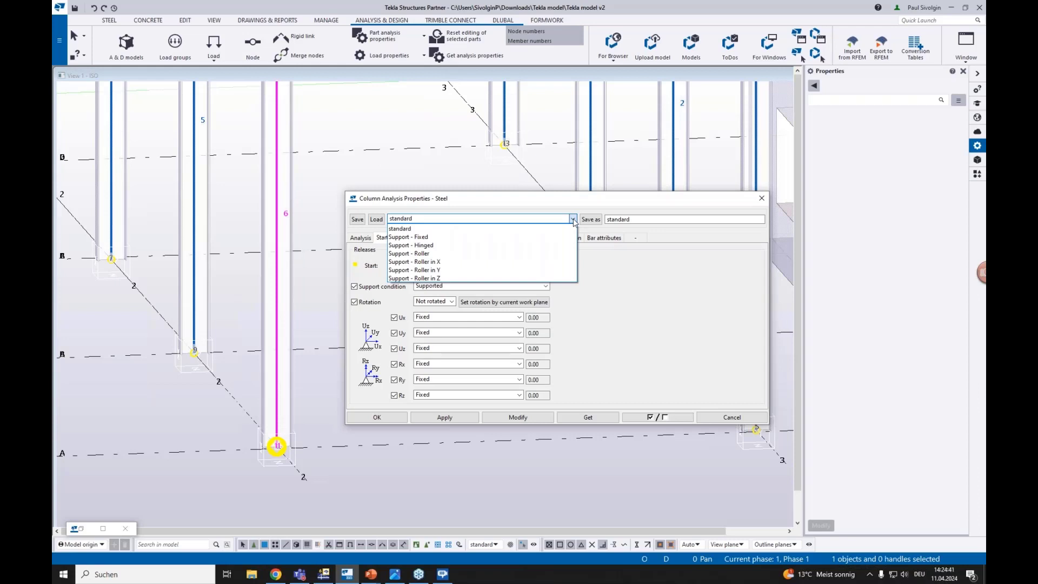
pyautogui.click(572, 219)
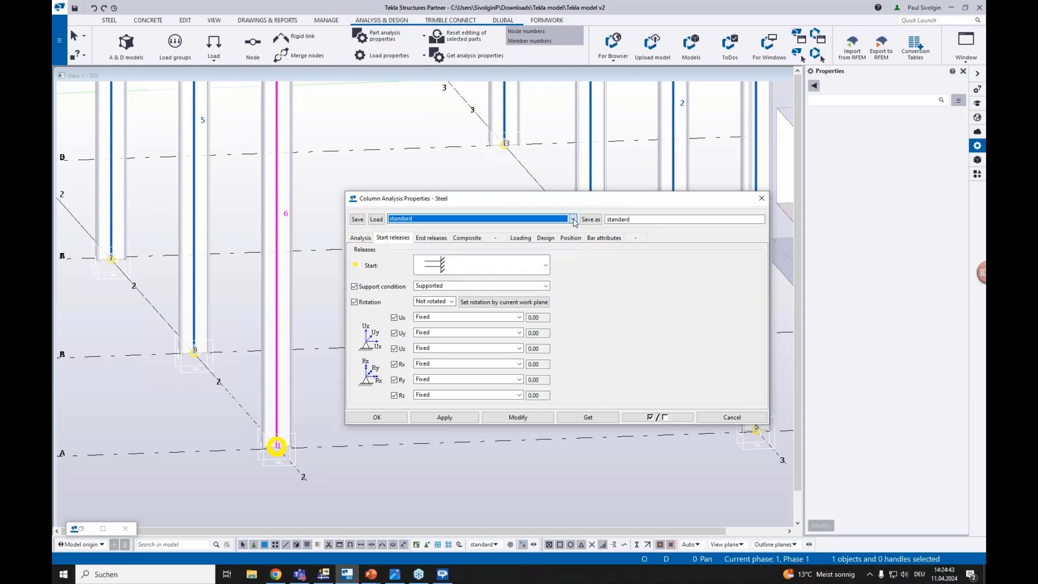
pyautogui.click(535, 219)
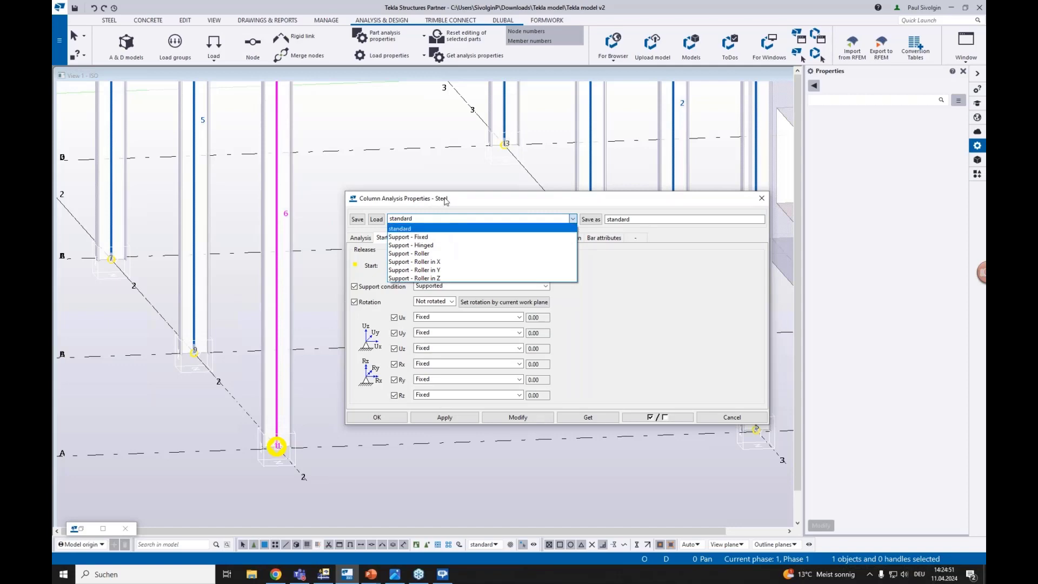
pyautogui.click(468, 194)
pyautogui.moveTo(457, 199); pyautogui.dragTo(464, 190)
pyautogui.click(444, 210)
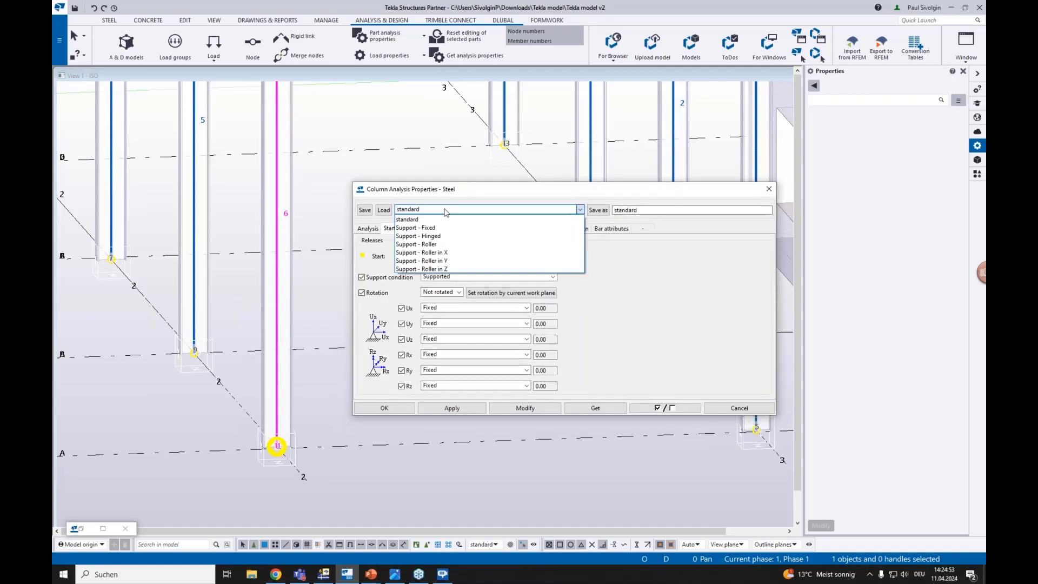
pyautogui.click(429, 238)
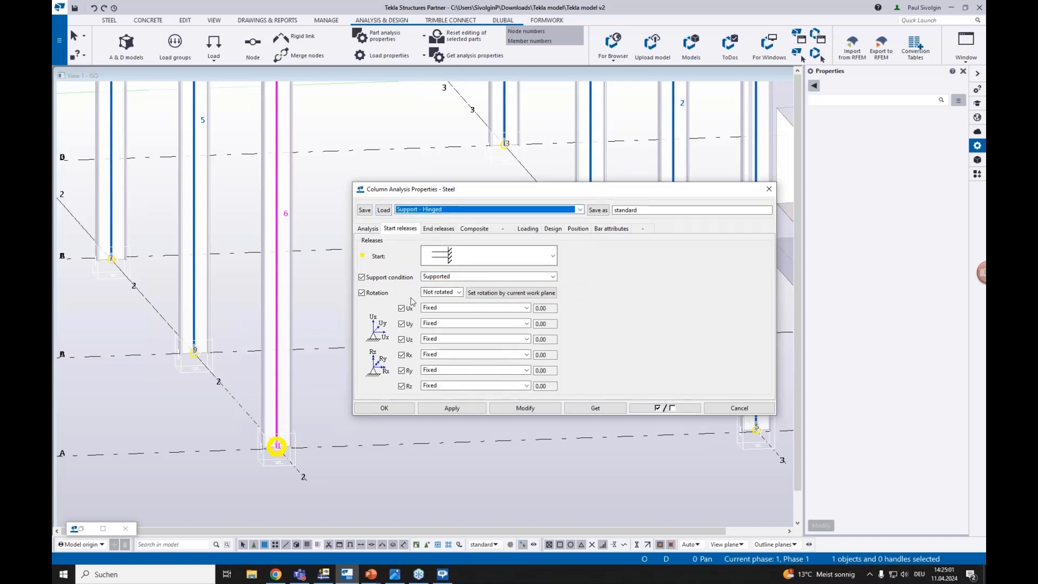
pyautogui.click(384, 210)
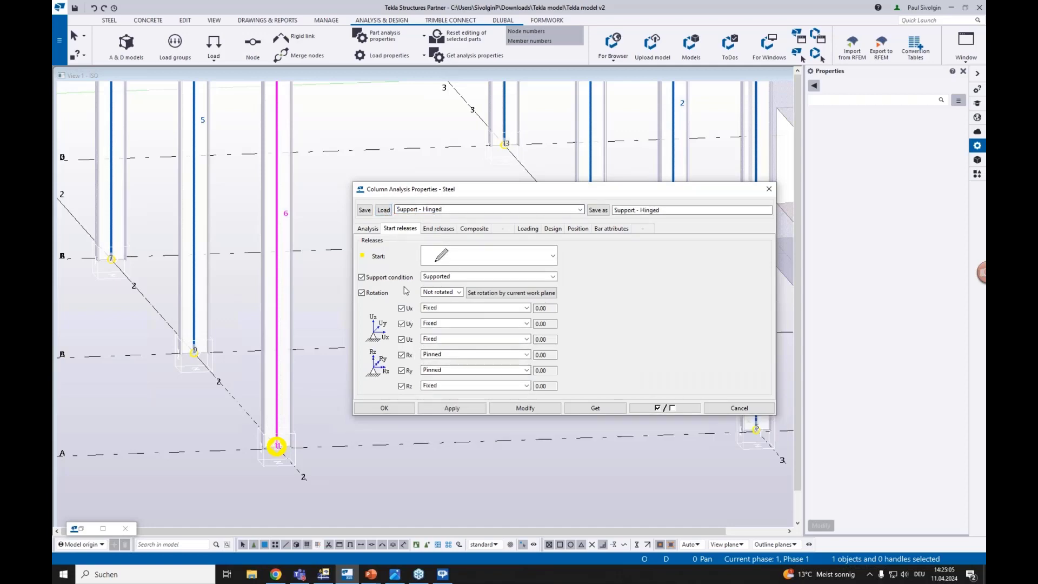
# Select all ground-supported steel columns, modify them with the Support - Hinged settings, and close the column analysis properties
pyautogui.scroll(-8, 318, 304)
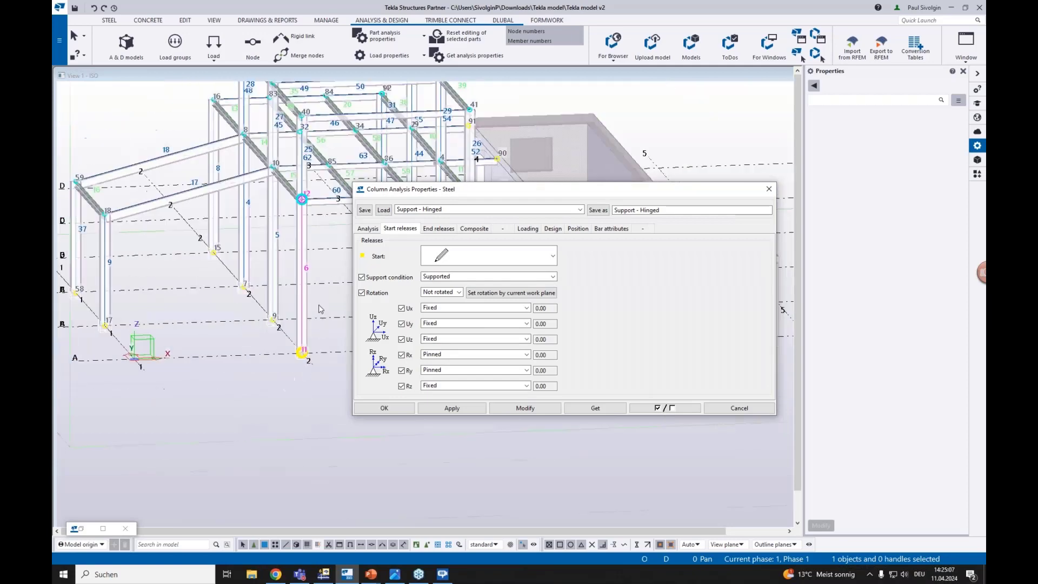
pyautogui.scroll(-2, 226, 336)
pyautogui.keyDown('ctrl'); pyautogui.moveTo(226, 337); pyautogui.dragTo(313, 362, button='middle'); pyautogui.keyUp('ctrl')
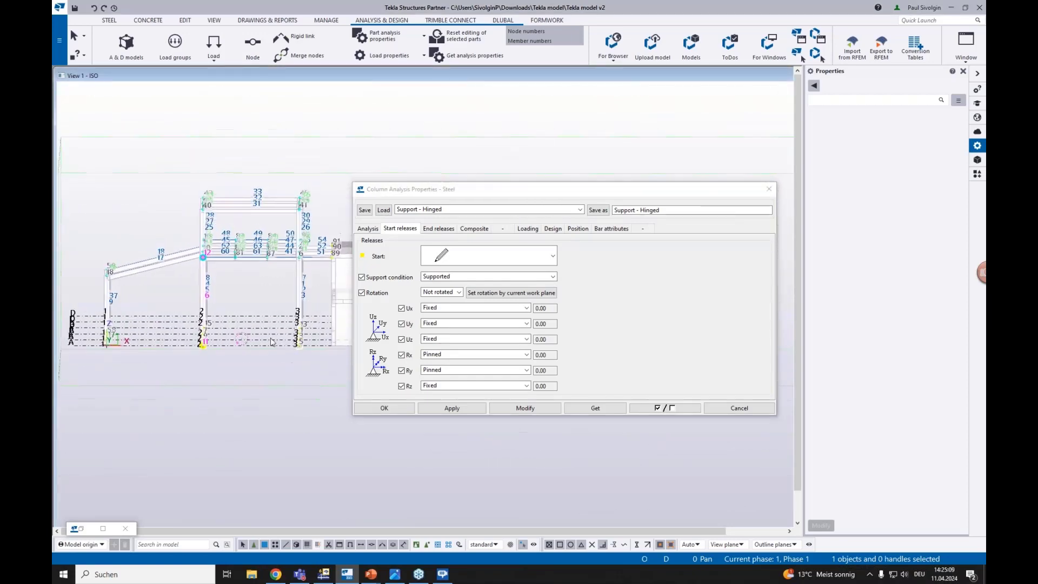
pyautogui.moveTo(313, 363); pyautogui.dragTo(96, 297)
pyautogui.moveTo(158, 303); pyautogui.dragTo(185, 316, button='middle')
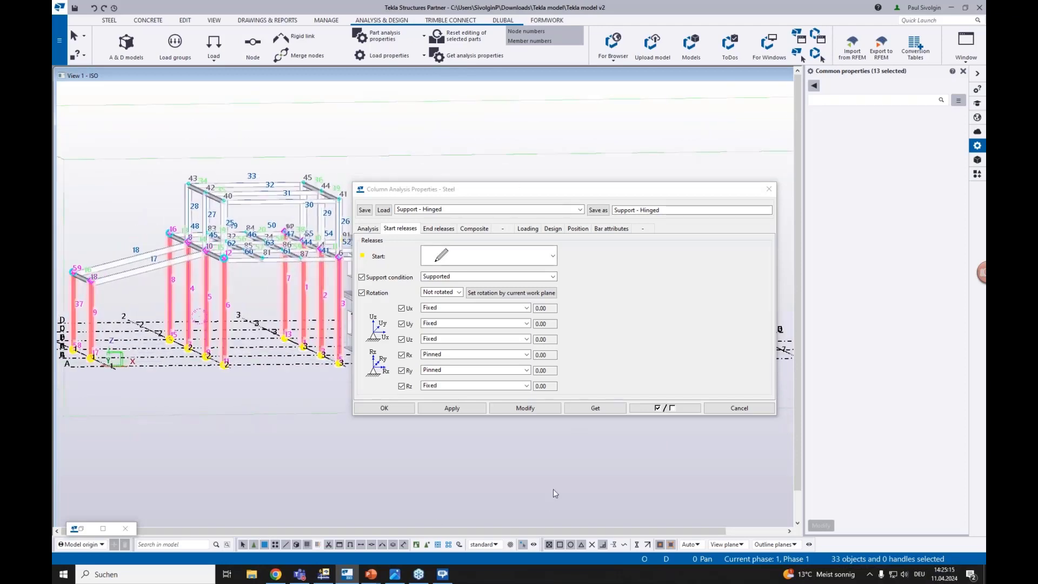
pyautogui.click(524, 408)
pyautogui.scroll(3, 219, 357)
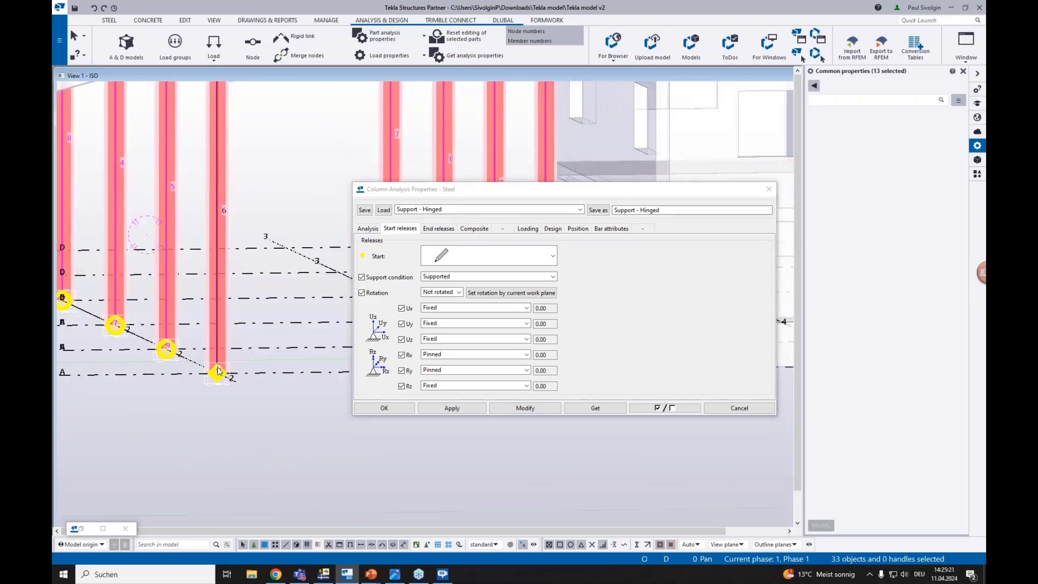
pyautogui.click(532, 410)
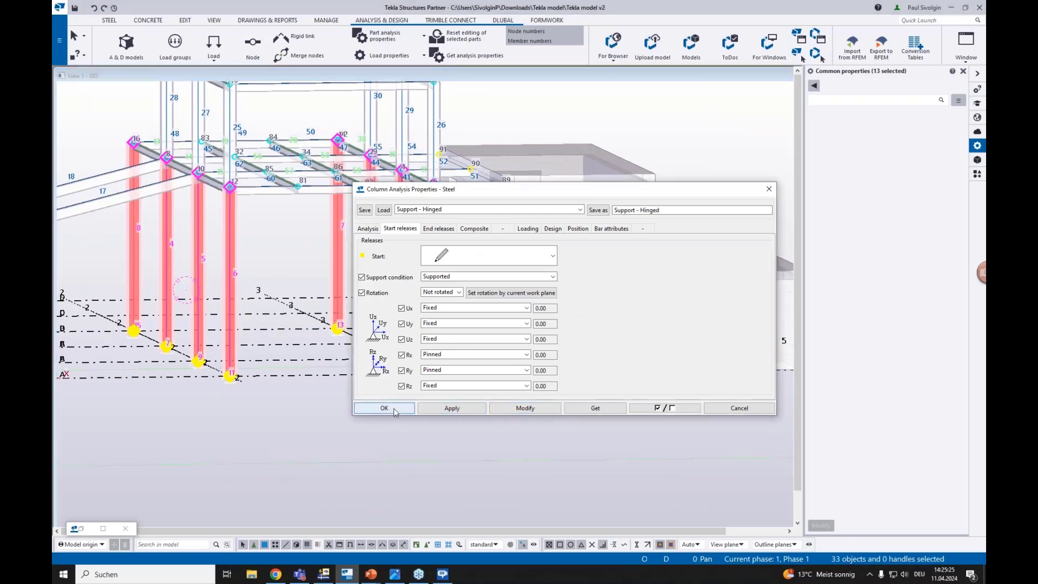
pyautogui.click(358, 409)
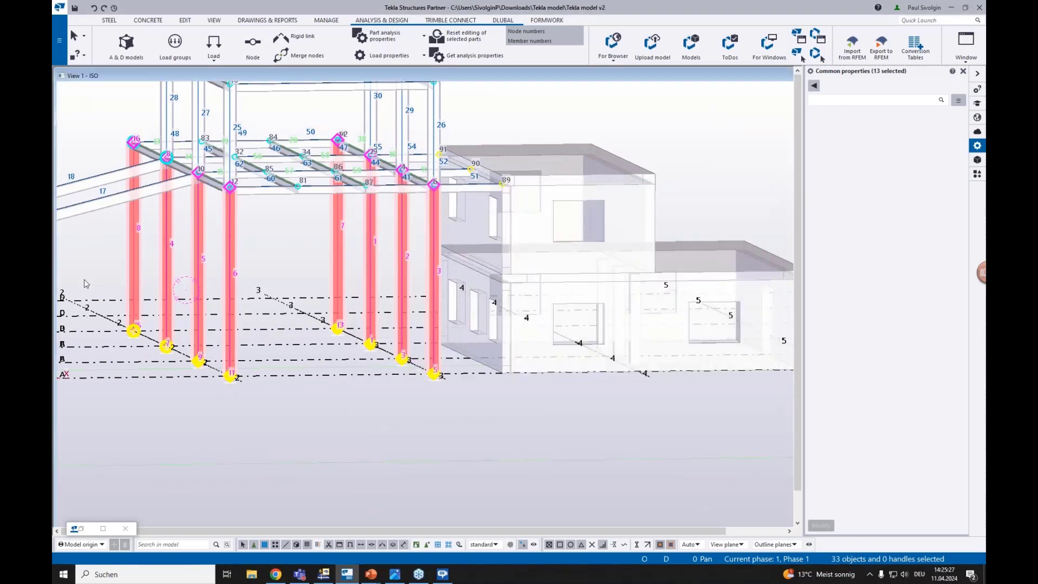
# Open the analysis properties of beam member 51 and review its start support condition options, keeping Connected
pyautogui.keyDown('ctrl'); pyautogui.moveTo(164, 332); pyautogui.dragTo(463, 168, button='middle'); pyautogui.keyUp('ctrl')
pyautogui.scroll(4, 463, 167)
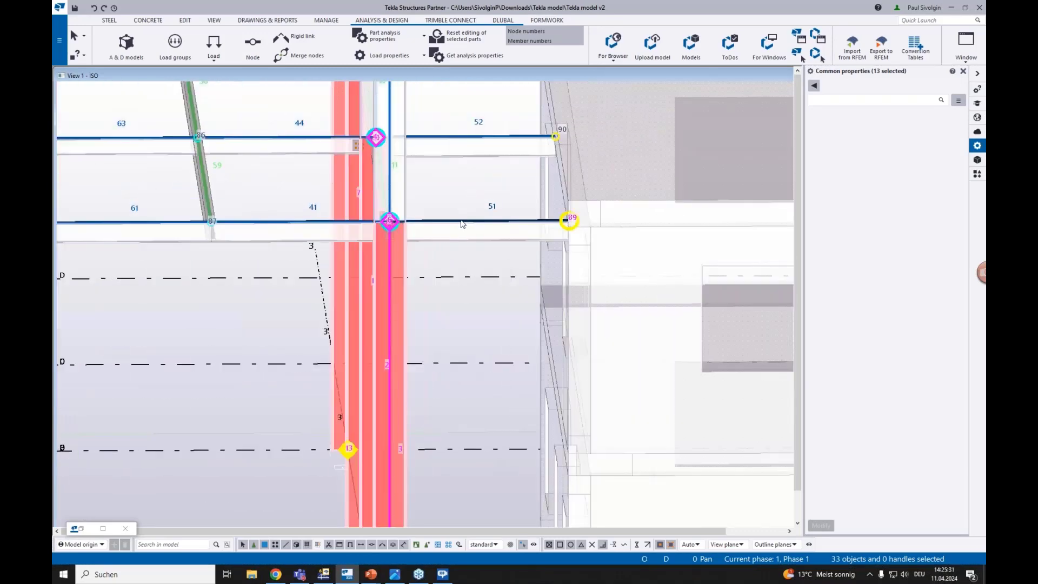
pyautogui.click(465, 222)
pyautogui.doubleClick(514, 200)
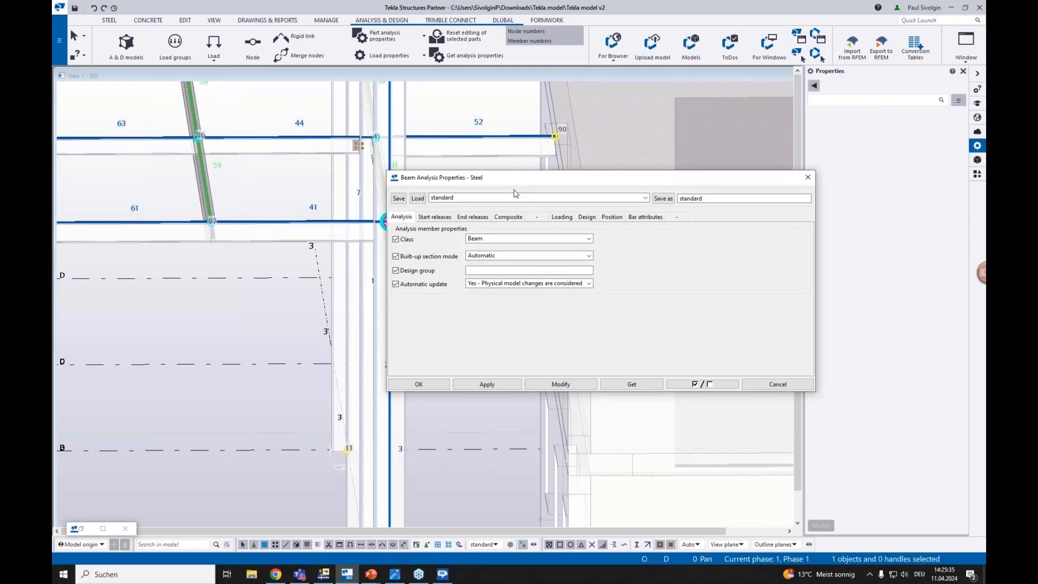
pyautogui.moveTo(463, 182); pyautogui.dragTo(532, 252)
pyautogui.click(501, 295)
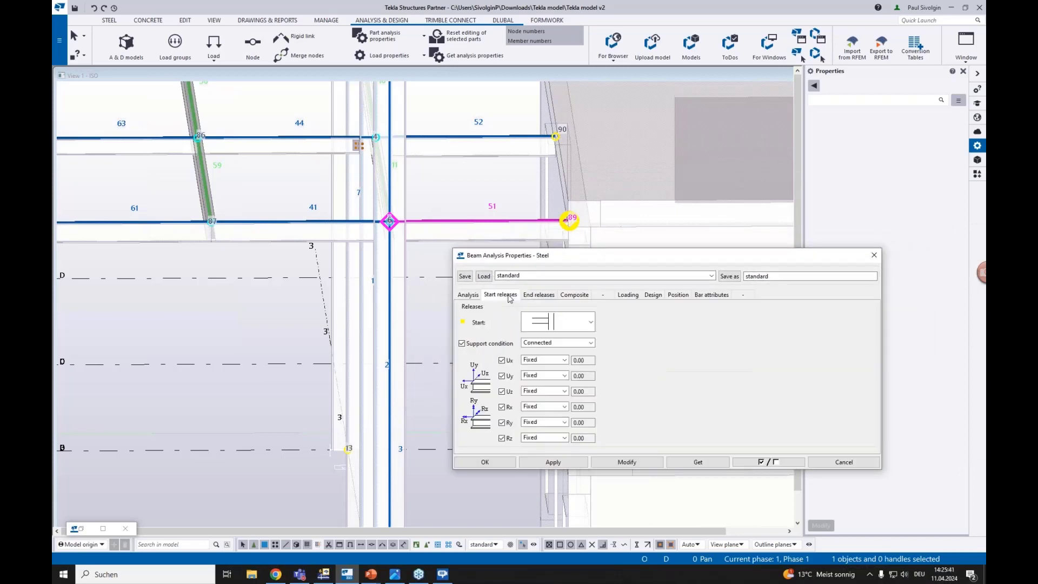
pyautogui.click(458, 296)
pyautogui.click(503, 295)
pyautogui.click(550, 341)
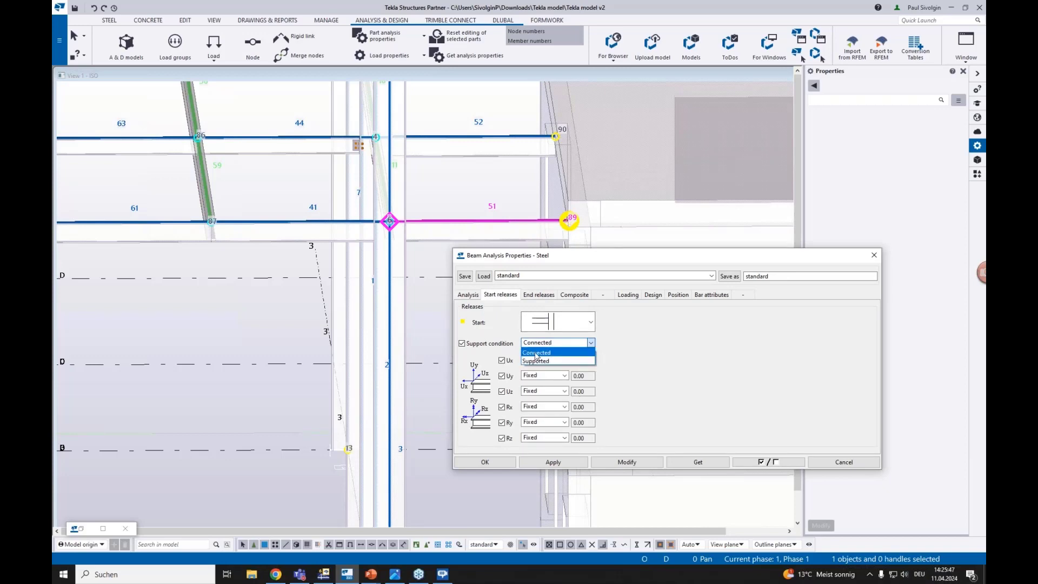
pyautogui.click(535, 355)
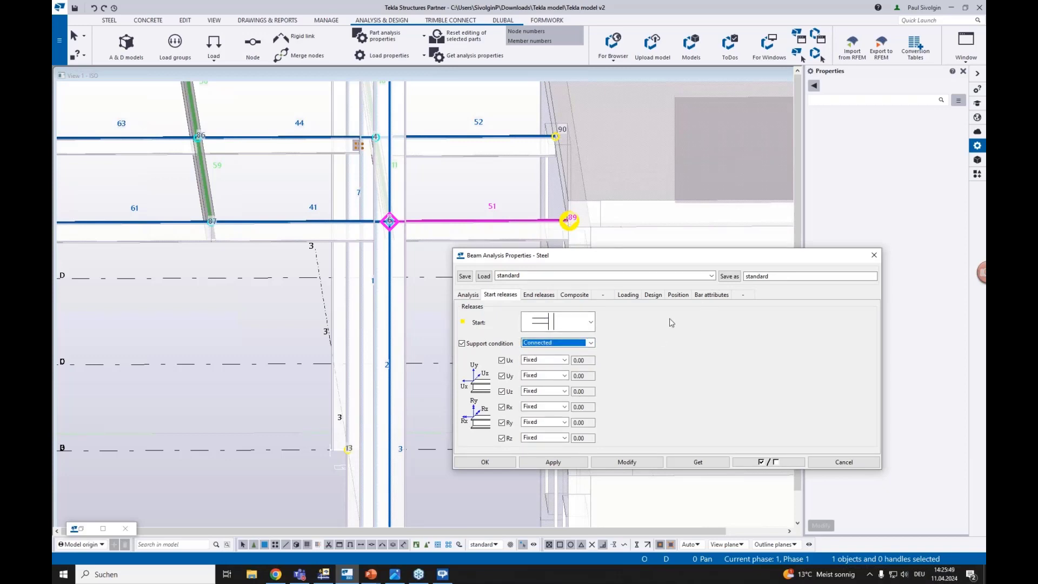
# Review the hinge and support presets available for beam member 51, keeping the standard preset
pyautogui.click(712, 277)
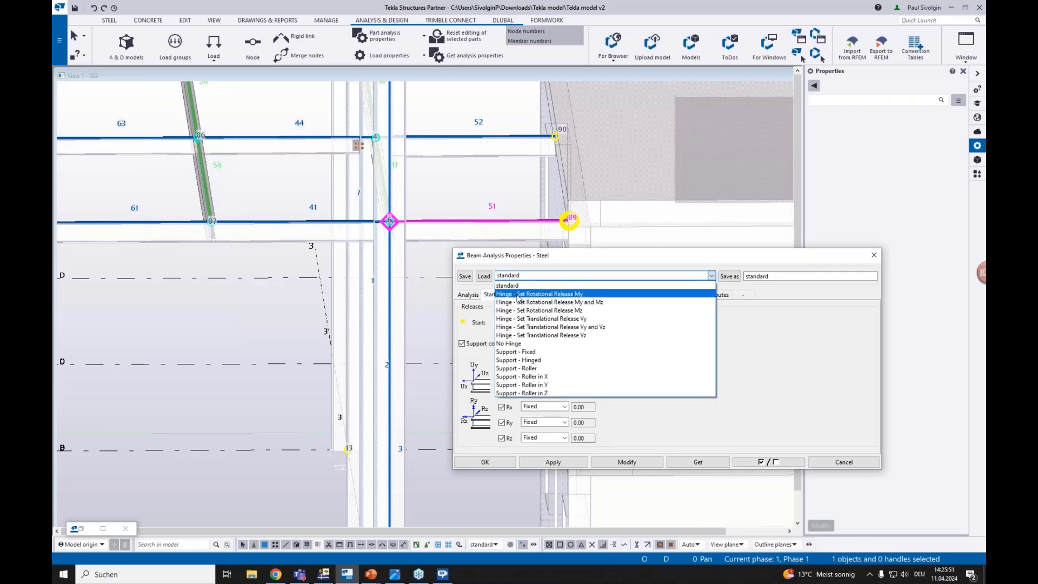
pyautogui.press('Up')
pyautogui.press('Up')
pyautogui.press('Up')
pyautogui.press('Up')
pyautogui.press('Up')
pyautogui.press('Up')
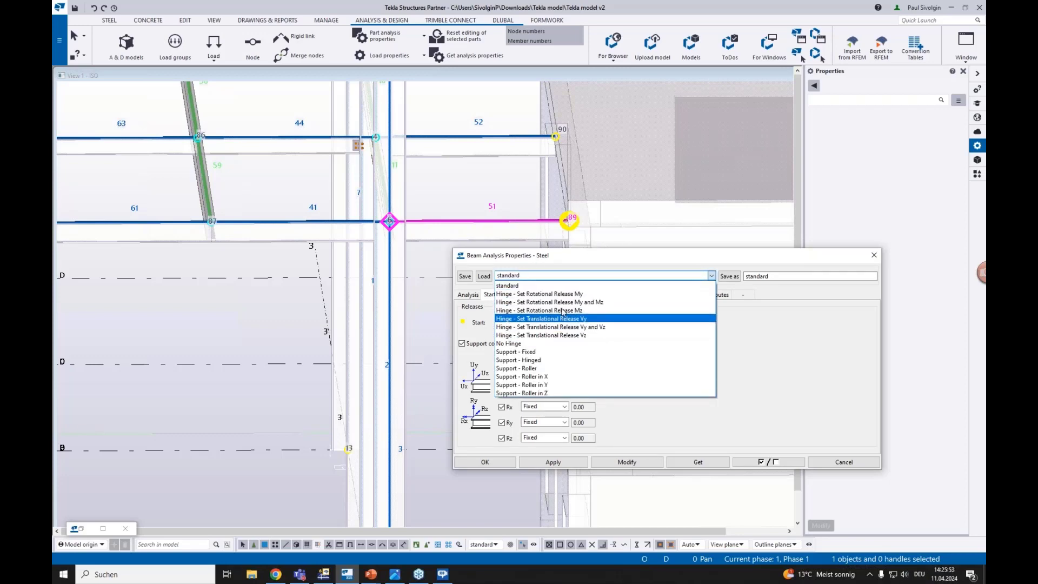
pyautogui.press('Down')
pyautogui.press('Down')
pyautogui.press('Down')
pyautogui.press('Down')
pyautogui.press('Down')
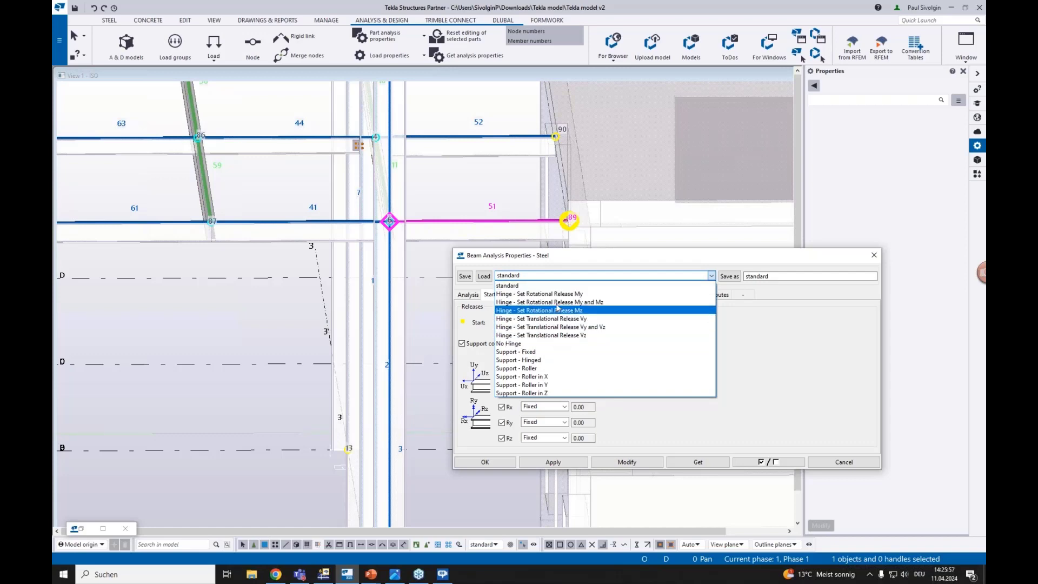
pyautogui.press('Up')
pyautogui.press('Up')
pyautogui.press('Up')
pyautogui.press('Up')
pyautogui.press('Up')
pyautogui.press('Up')
pyautogui.press('Up')
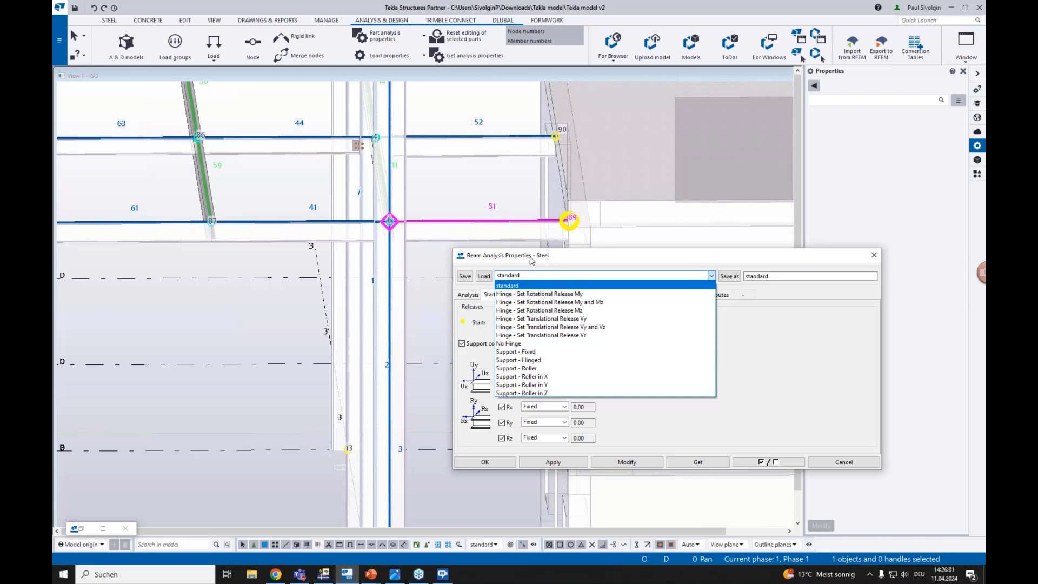
pyautogui.press('Return')
pyautogui.moveTo(574, 265); pyautogui.dragTo(608, 274)
pyautogui.scroll(-2, 448, 237)
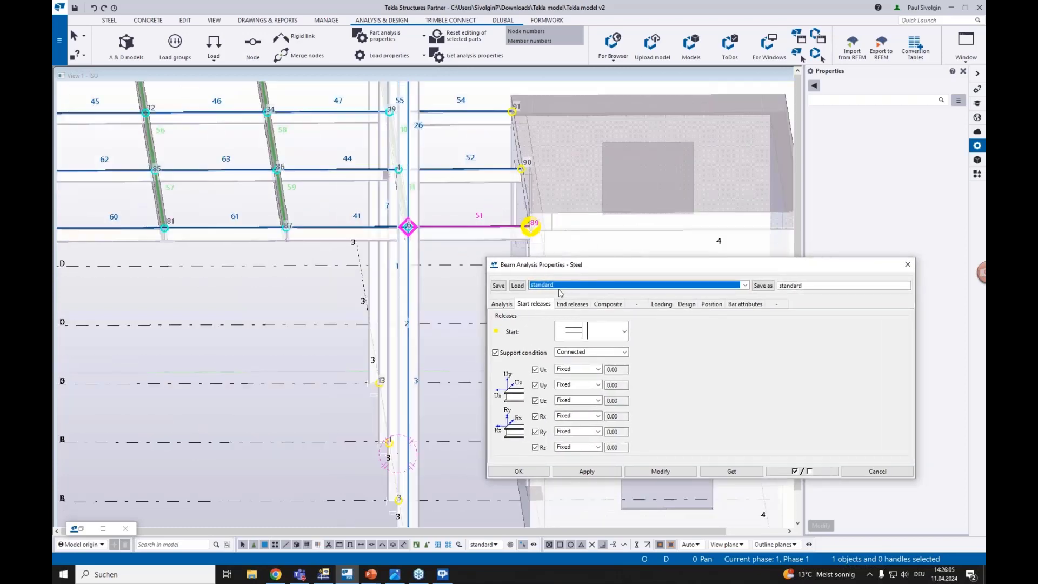
# Load the Support - Roller in X preset into the beam analysis properties
pyautogui.moveTo(478, 208); pyautogui.dragTo(431, 212, button='middle')
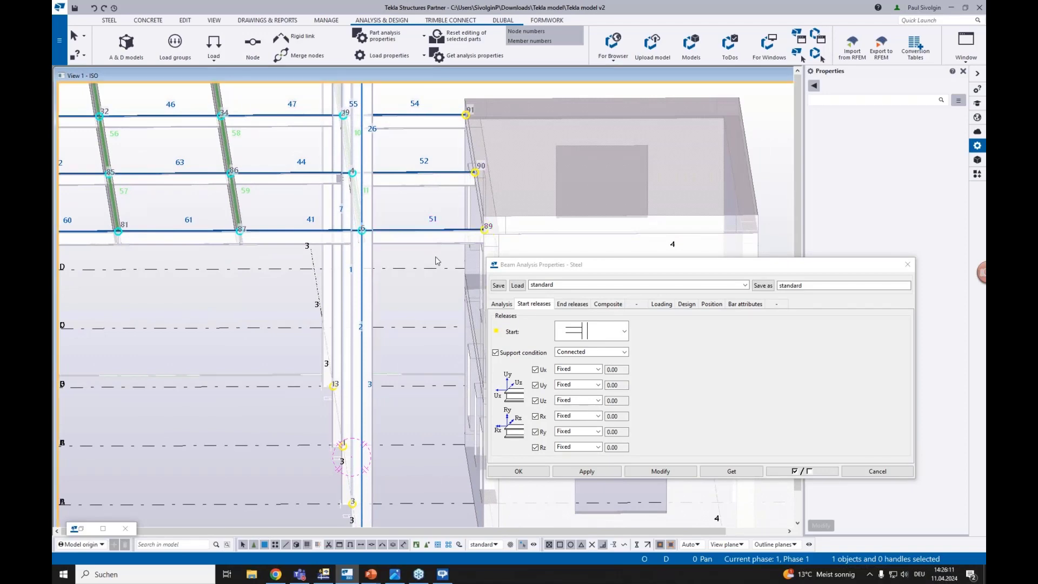
pyautogui.click(547, 287)
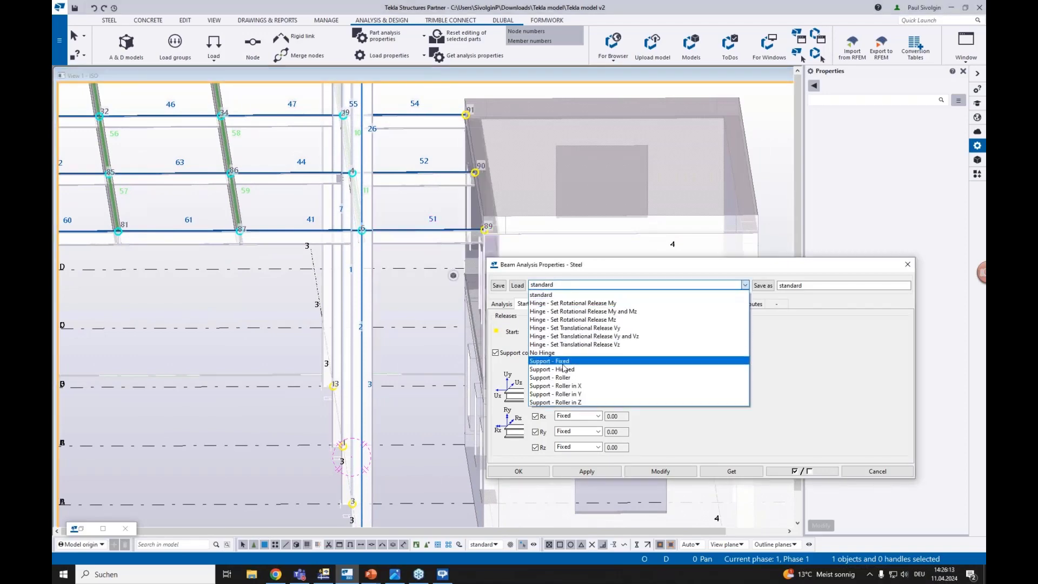
pyautogui.click(566, 387)
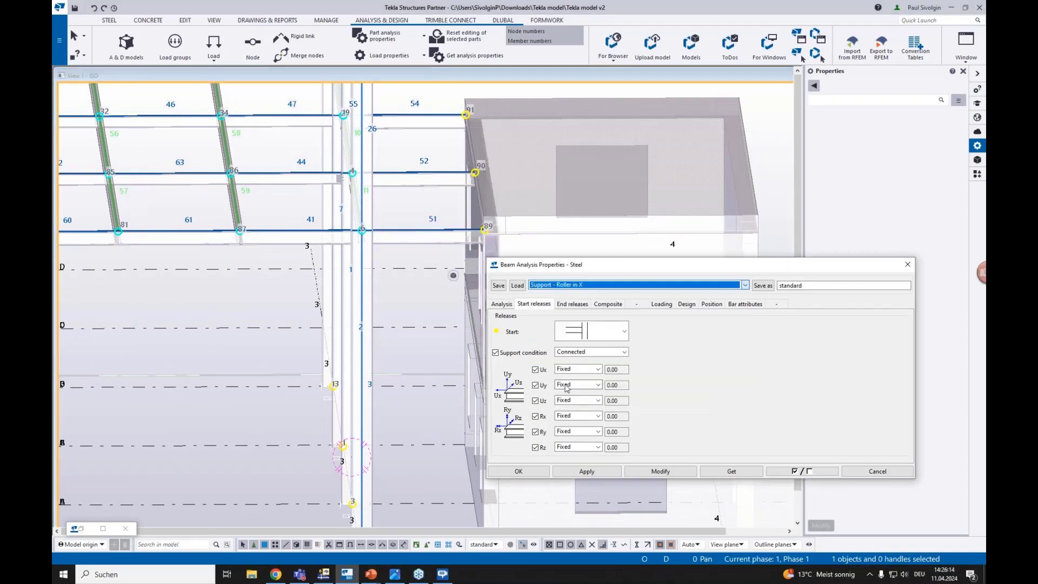
pyautogui.click(517, 286)
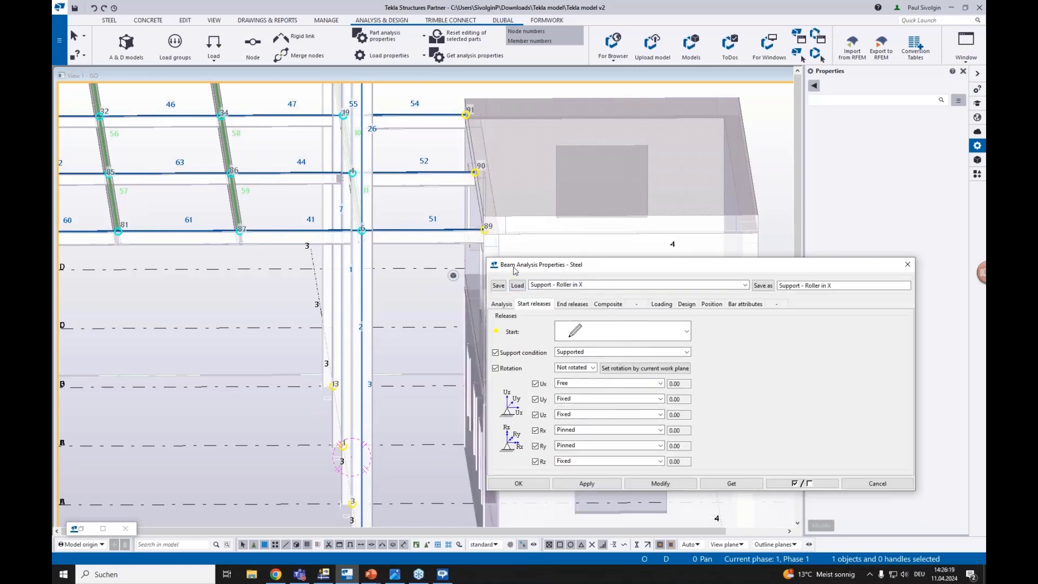
# Modify connecting beams 51, 52 and 54 with the Support - Roller in X start release settings, then close the beam analysis properties and clear the selection
pyautogui.moveTo(435, 263); pyautogui.dragTo(419, 304, button='middle')
pyautogui.moveTo(435, 300); pyautogui.dragTo(389, 138)
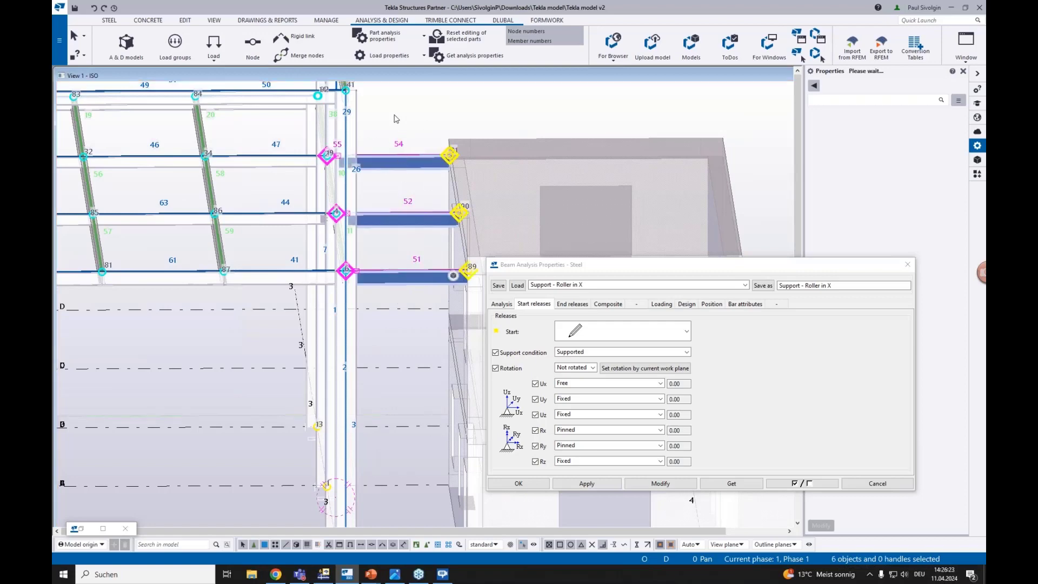
pyautogui.click(659, 484)
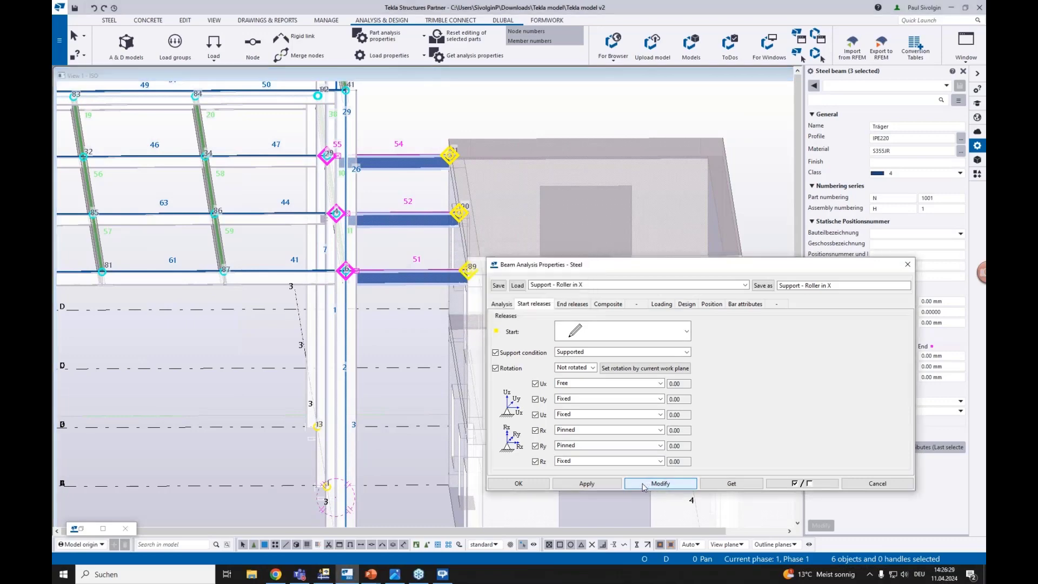
pyautogui.click(589, 485)
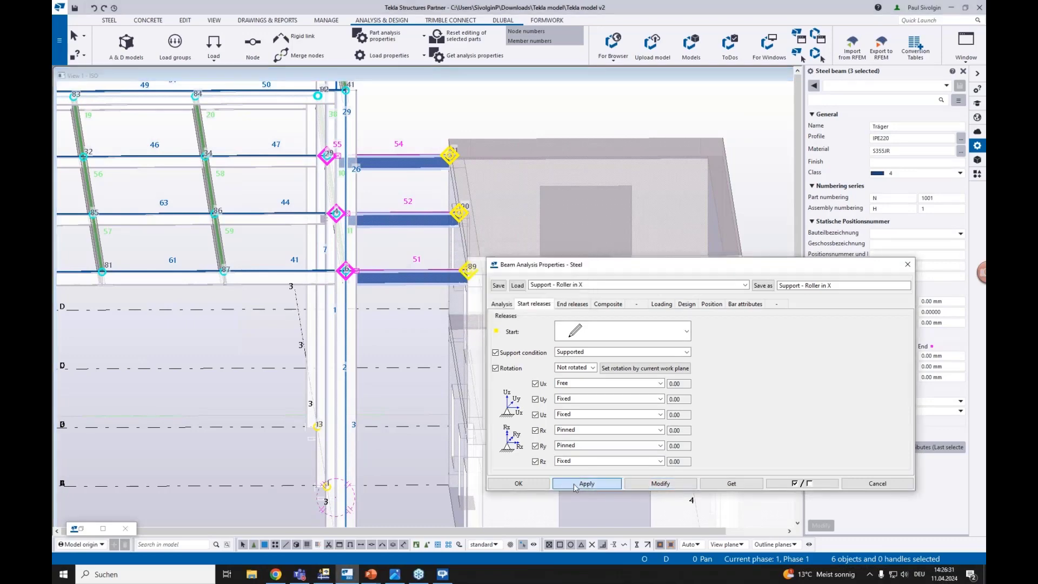
pyautogui.click(518, 483)
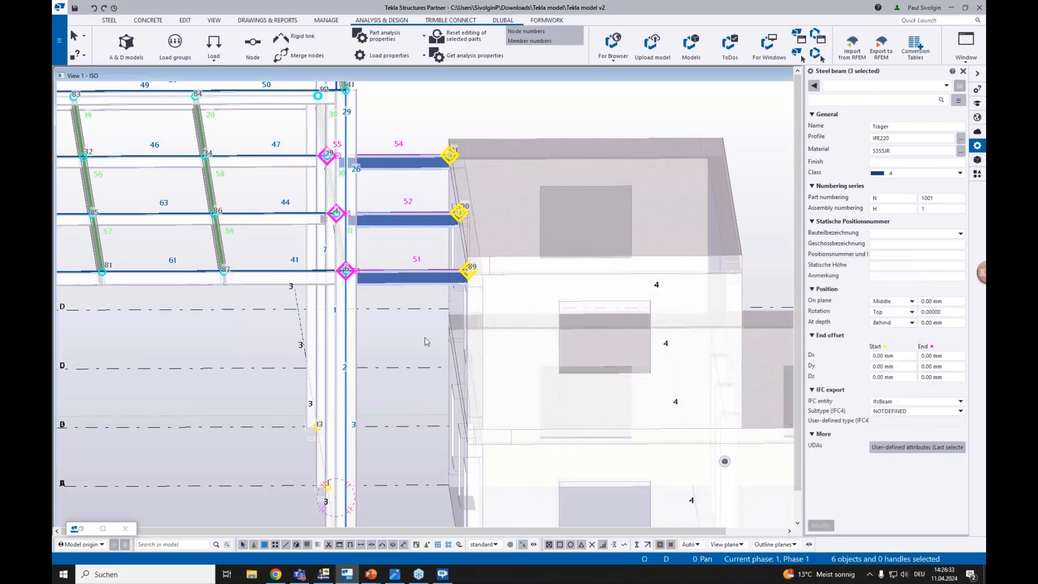
pyautogui.click(422, 340)
# Examine the steel frame's analysis nodes and members close up at node 81 and from the opposite side of the building
pyautogui.scroll(-2, 405, 335)
pyautogui.moveTo(64, 407); pyautogui.dragTo(122, 428, button='middle')
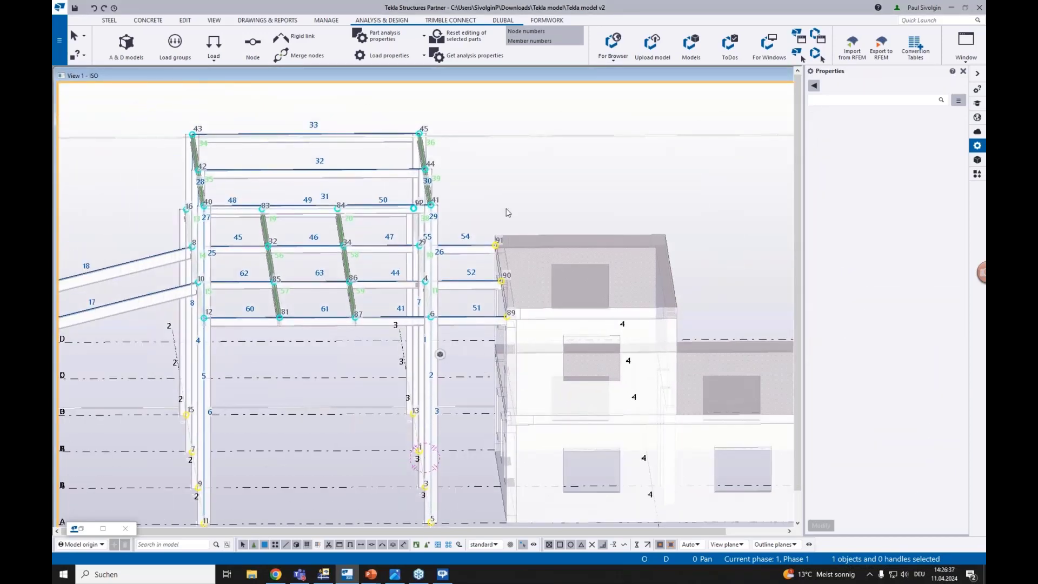
pyautogui.moveTo(463, 232); pyautogui.dragTo(482, 205, button='middle')
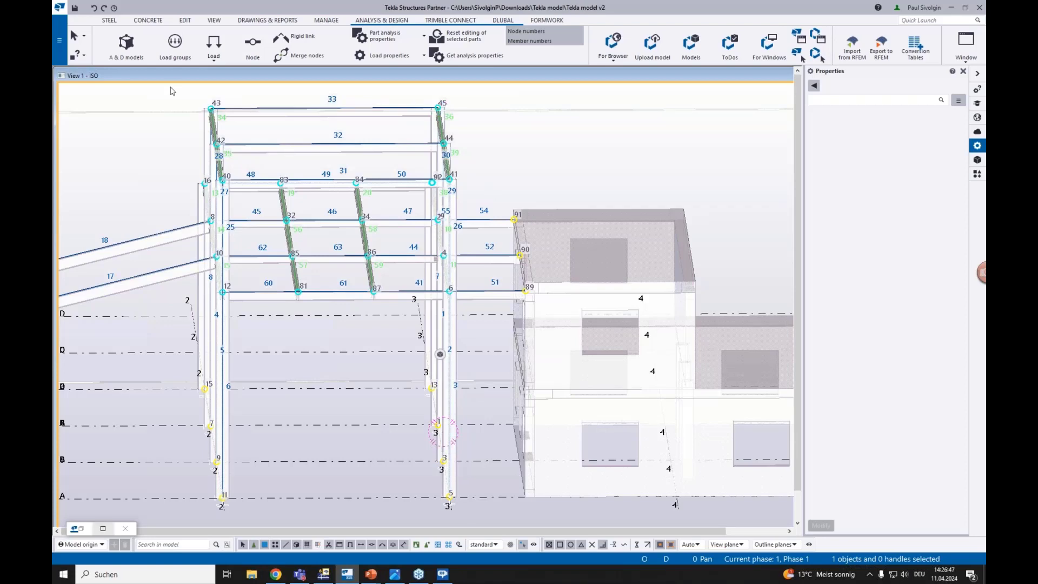
pyautogui.scroll(5, 371, 326)
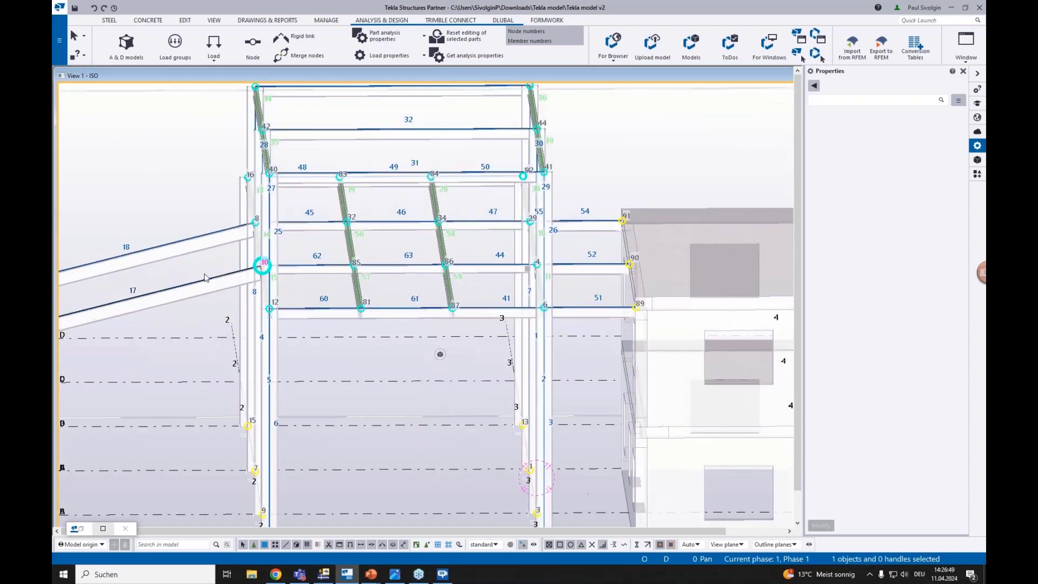
pyautogui.scroll(8, 378, 324)
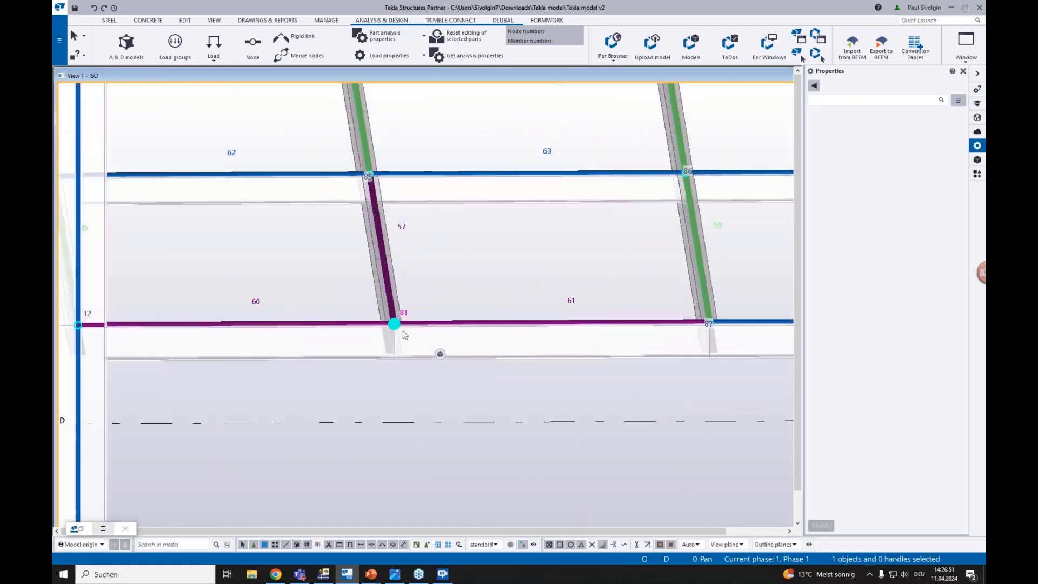
pyautogui.scroll(-7, 401, 327)
pyautogui.scroll(-4, 389, 326)
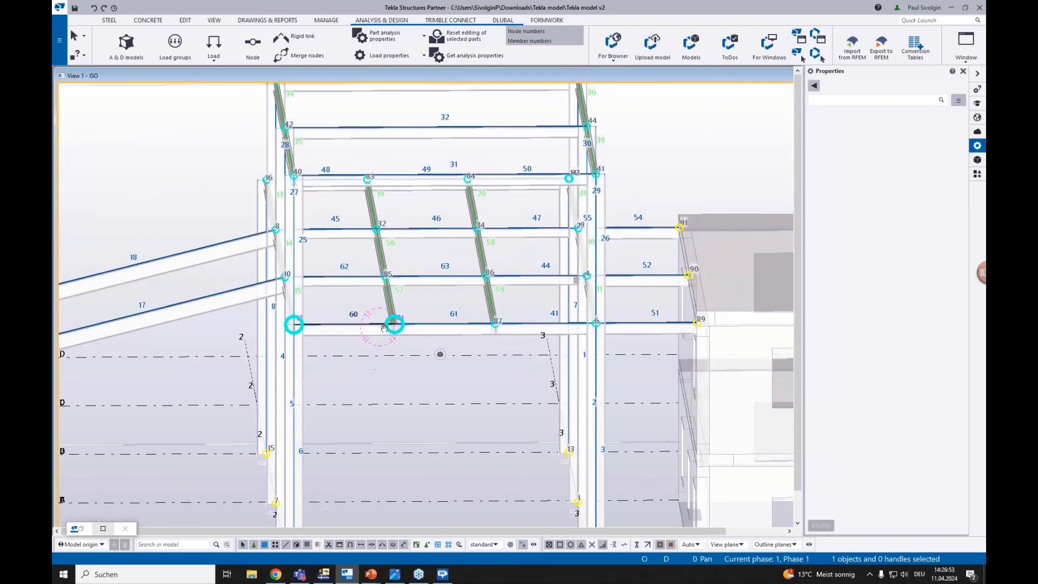
pyautogui.keyDown('ctrl'); pyautogui.moveTo(380, 327); pyautogui.dragTo(739, 341, button='middle'); pyautogui.keyUp('ctrl')
pyautogui.moveTo(420, 320); pyautogui.dragTo(616, 187, button='middle')
pyautogui.moveTo(431, 268); pyautogui.dragTo(273, 267, button='middle')
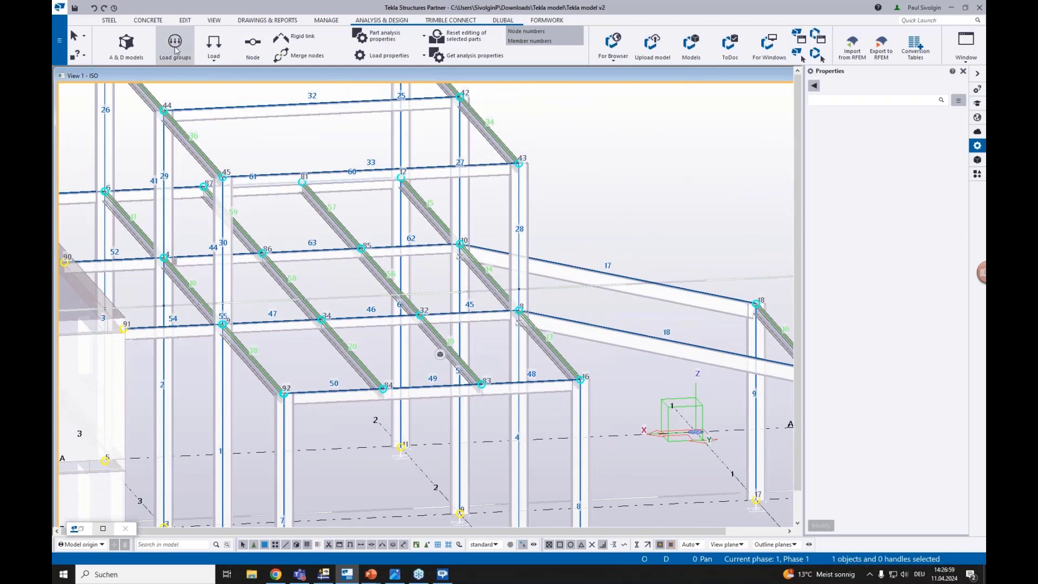
# Display the Steel analysis model's warnings with the detailed report, minimizing the analysis models list and dismissing the warning message
pyautogui.click(127, 48)
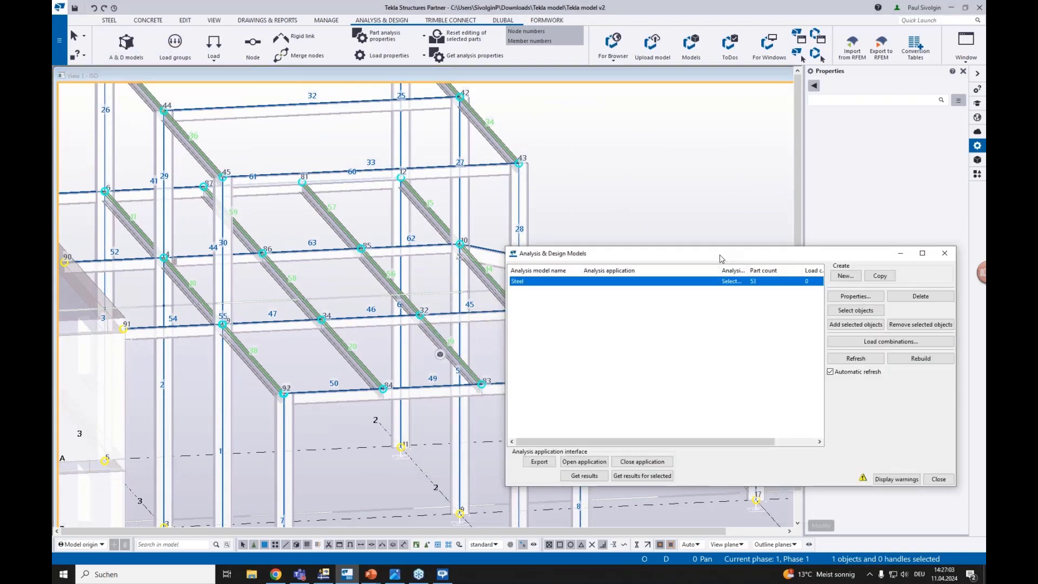
pyautogui.moveTo(720, 258); pyautogui.dragTo(679, 106)
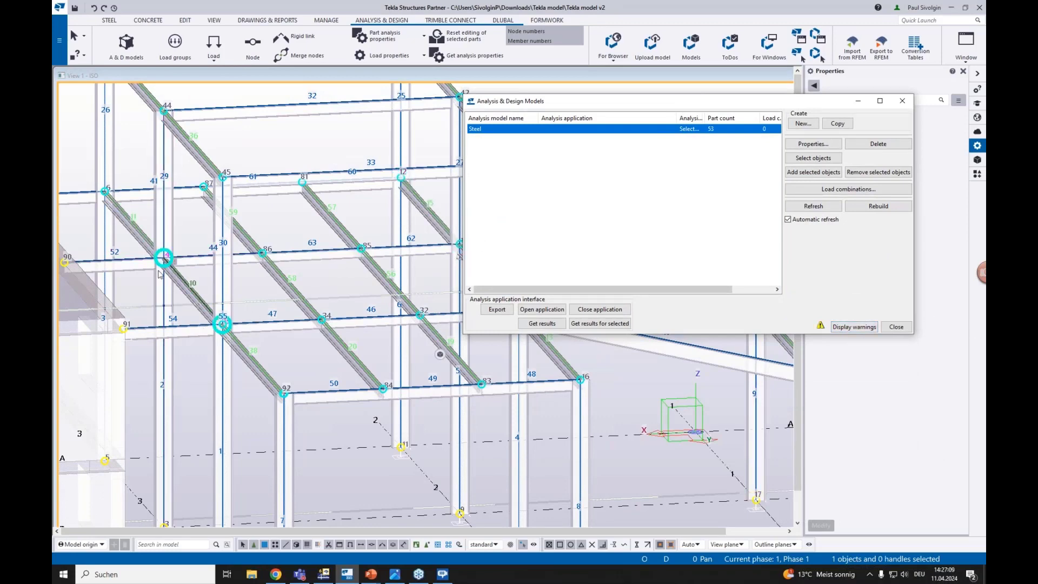
pyautogui.scroll(3, 142, 304)
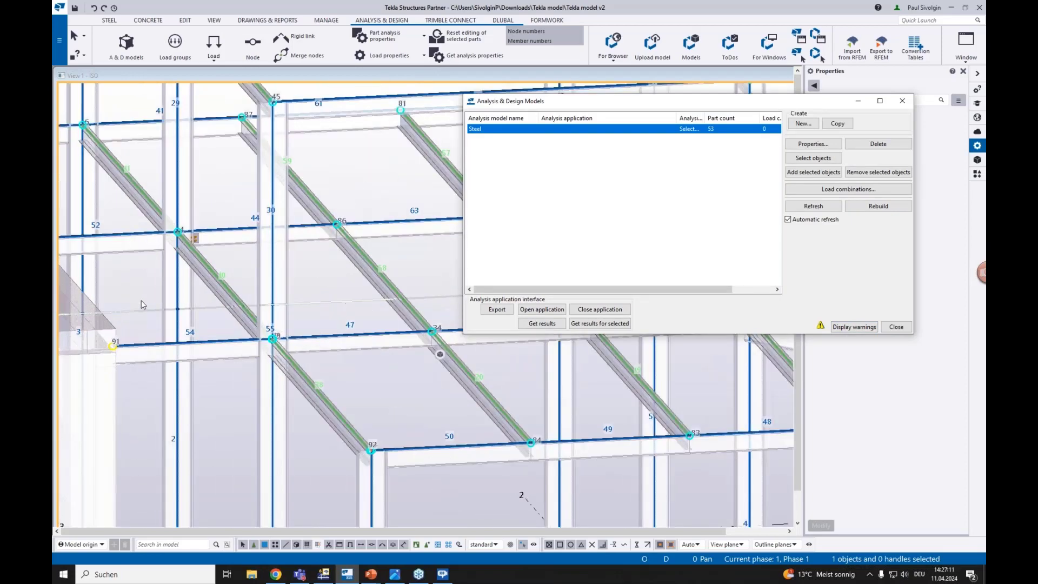
pyautogui.click(854, 328)
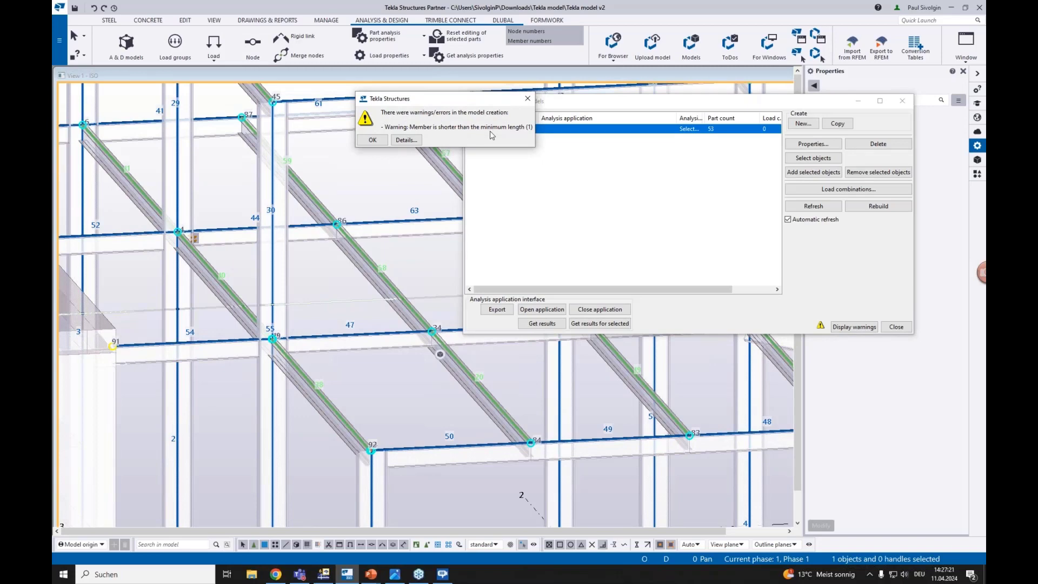
pyautogui.click(416, 140)
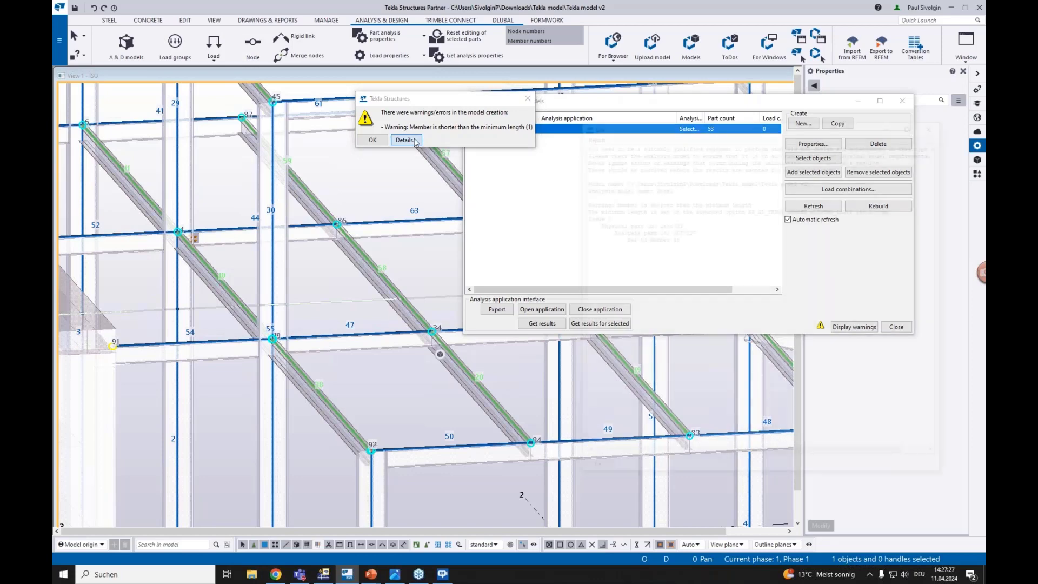
pyautogui.click(858, 100)
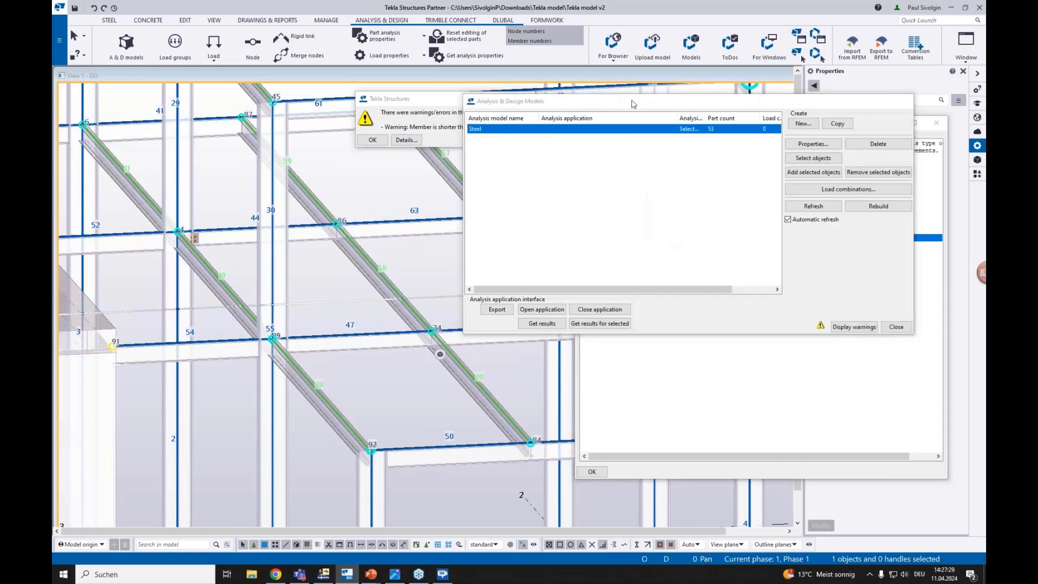
pyautogui.click(372, 140)
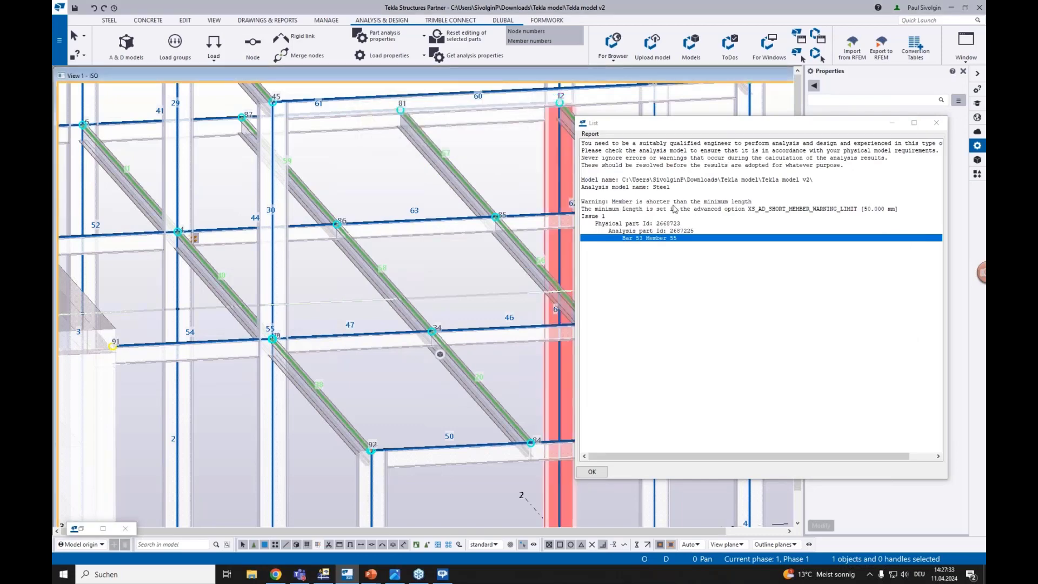
# Select the analysis part of member 55 in the warning report, zoom to it in the model and close the report
pyautogui.click(635, 231)
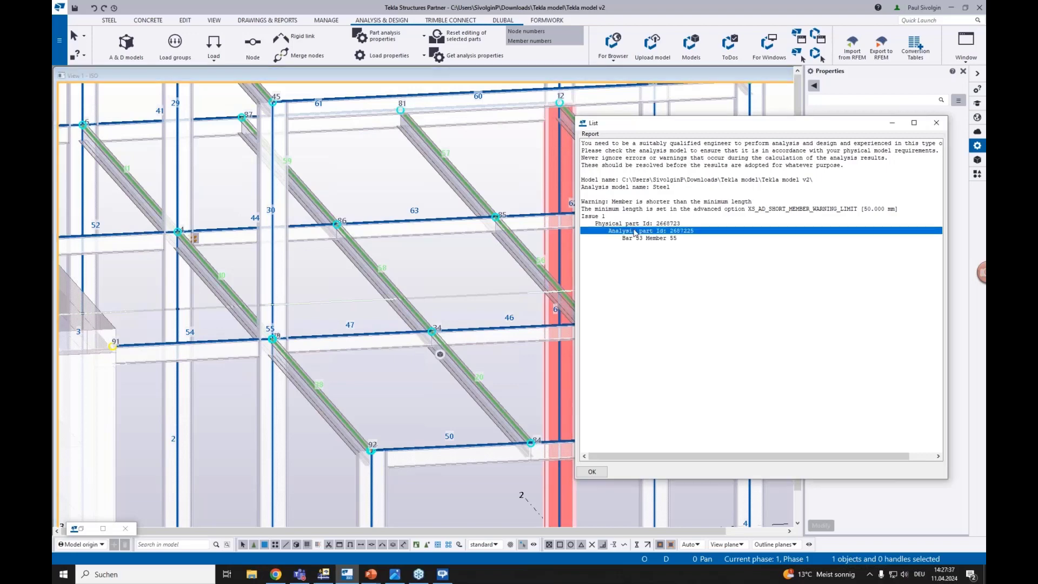
pyautogui.scroll(-4, 428, 258)
pyautogui.scroll(2, 428, 258)
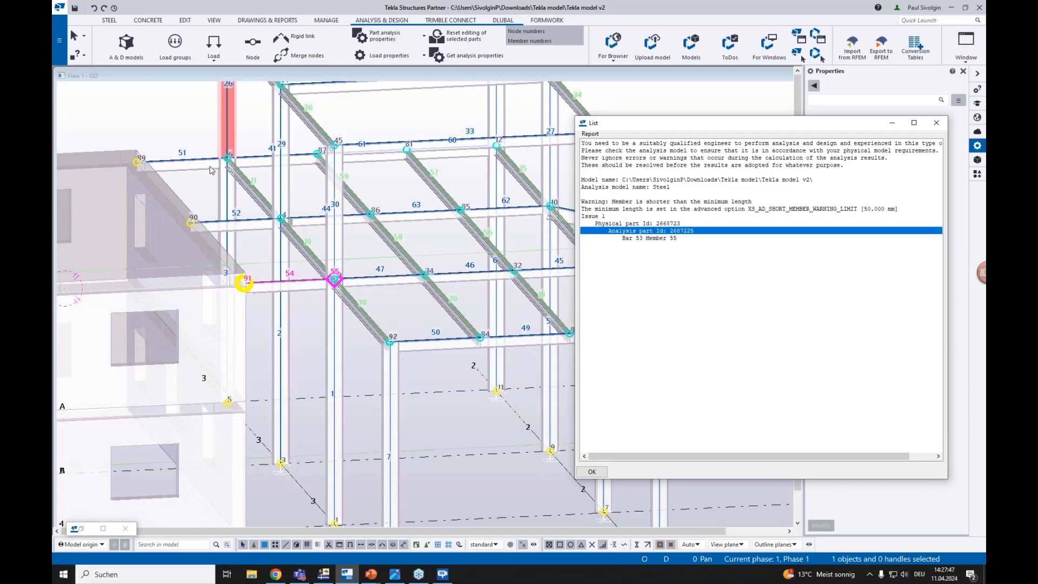
pyautogui.scroll(-1, 400, 254)
pyautogui.scroll(-2, 400, 254)
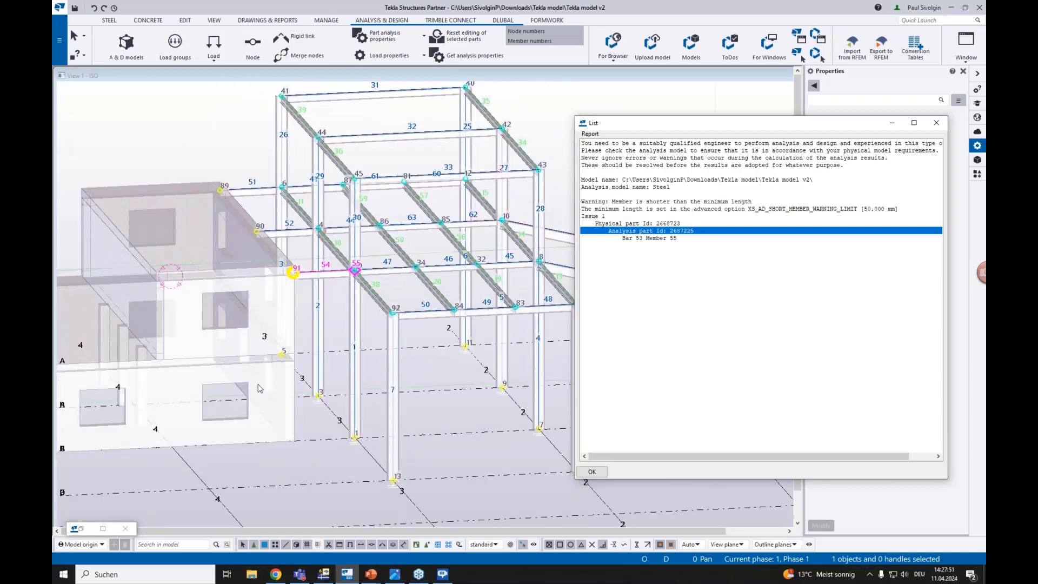
pyautogui.rightClick(625, 236)
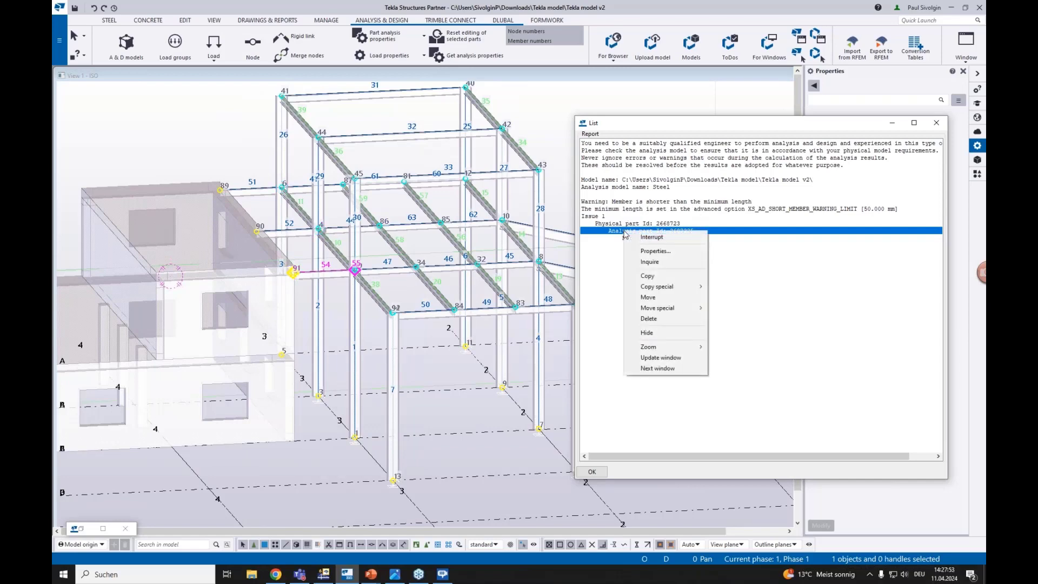
pyautogui.moveTo(694, 350)
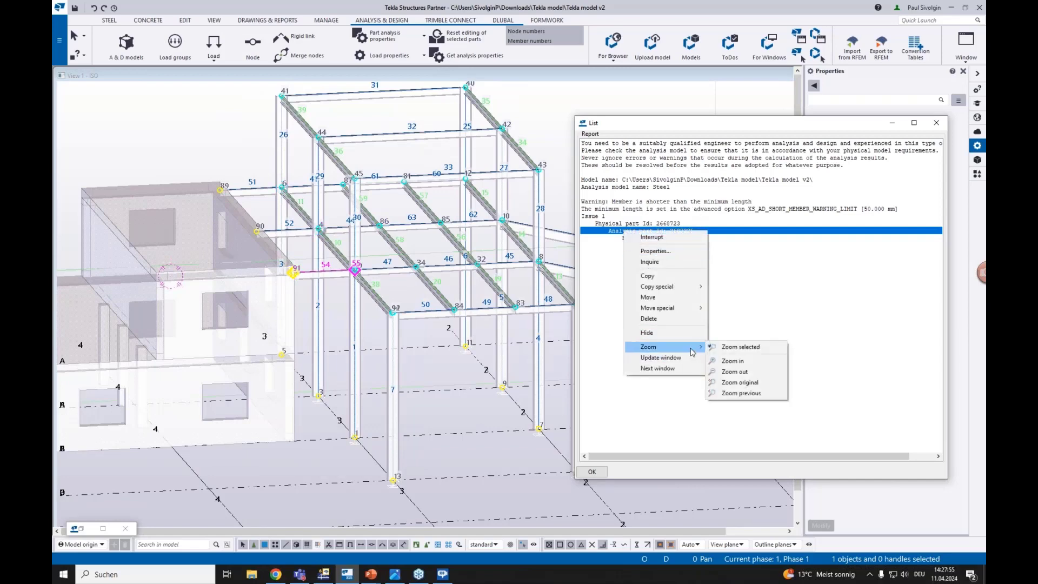
pyautogui.click(728, 349)
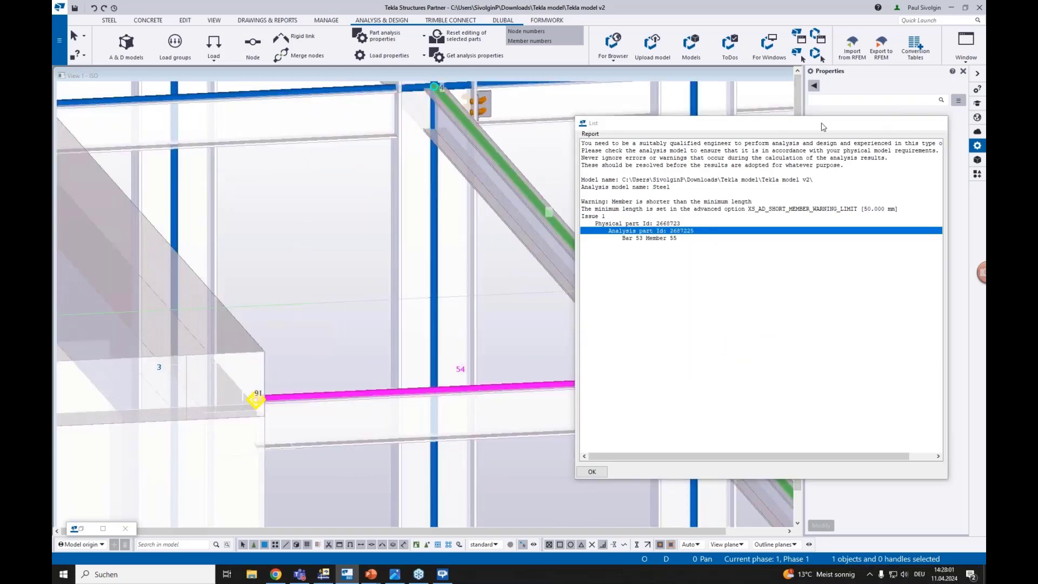
pyautogui.press('Escape')
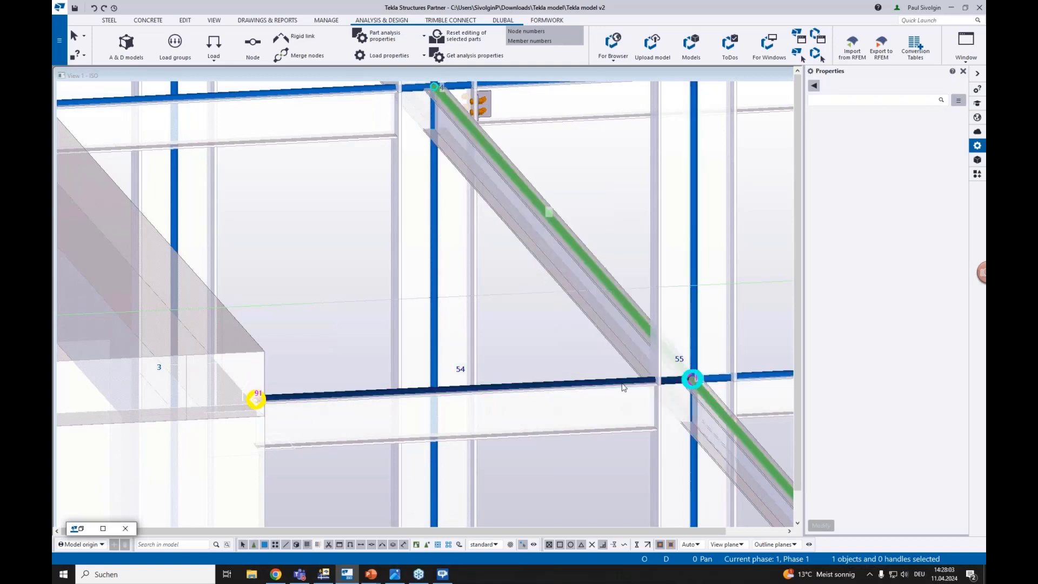
# Examine the two closely spaced nodes at the column joint of member 55, checking which members connect to each node
pyautogui.scroll(5, 694, 378)
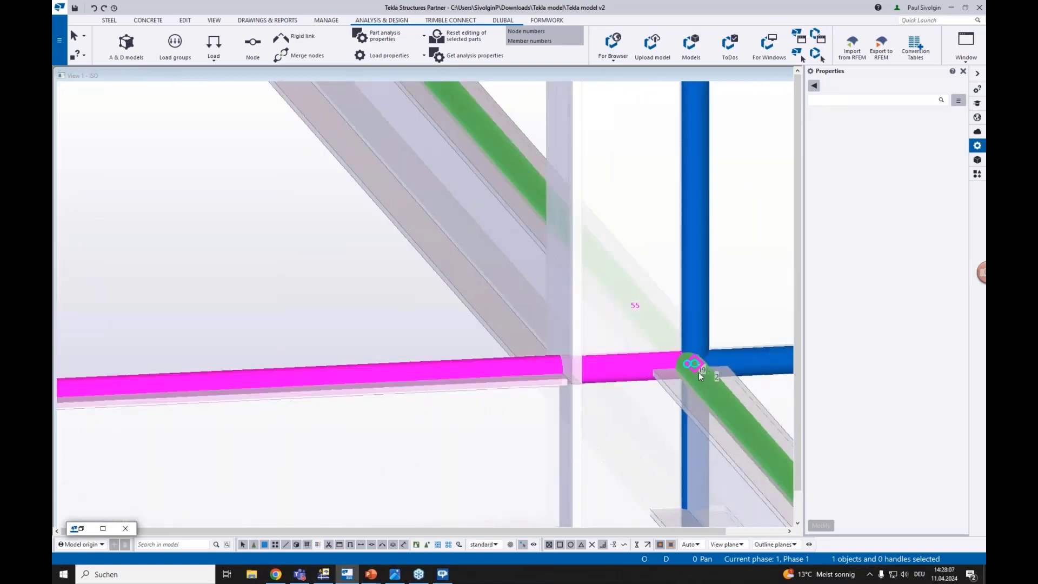
pyautogui.click(697, 370)
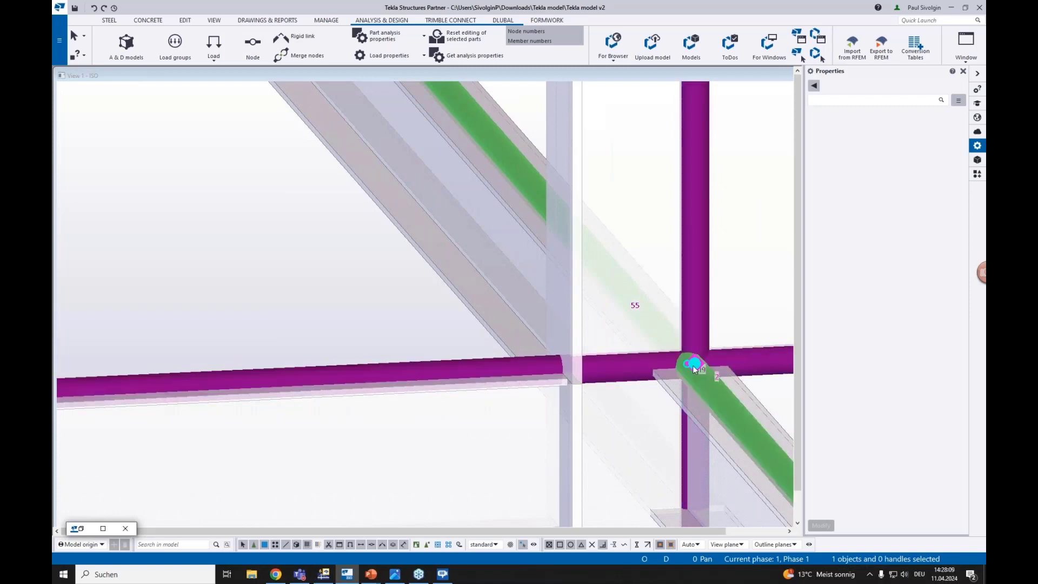
pyautogui.scroll(3, 689, 364)
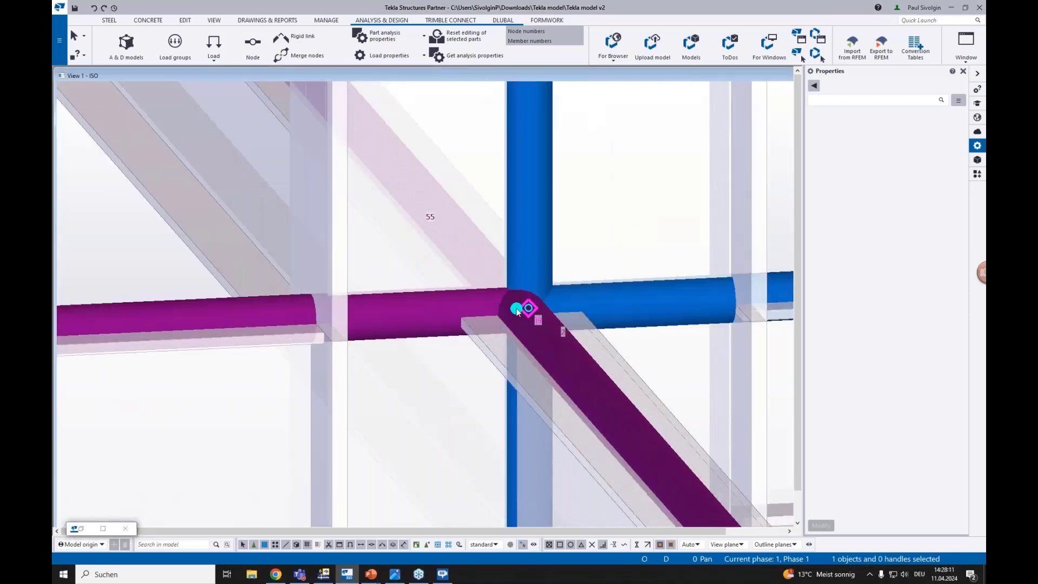
pyautogui.scroll(2, 519, 310)
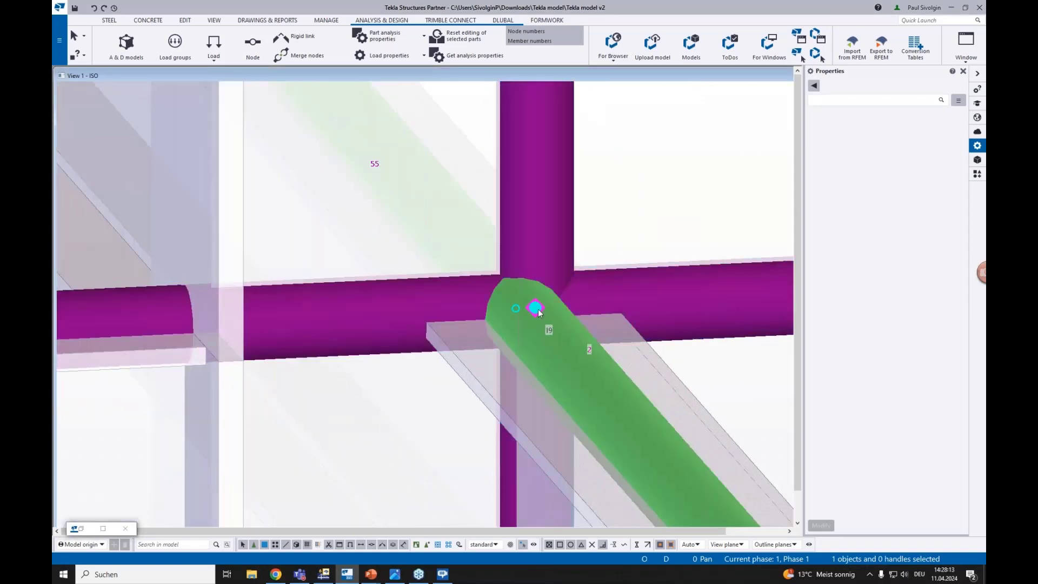
pyautogui.scroll(-1, 539, 313)
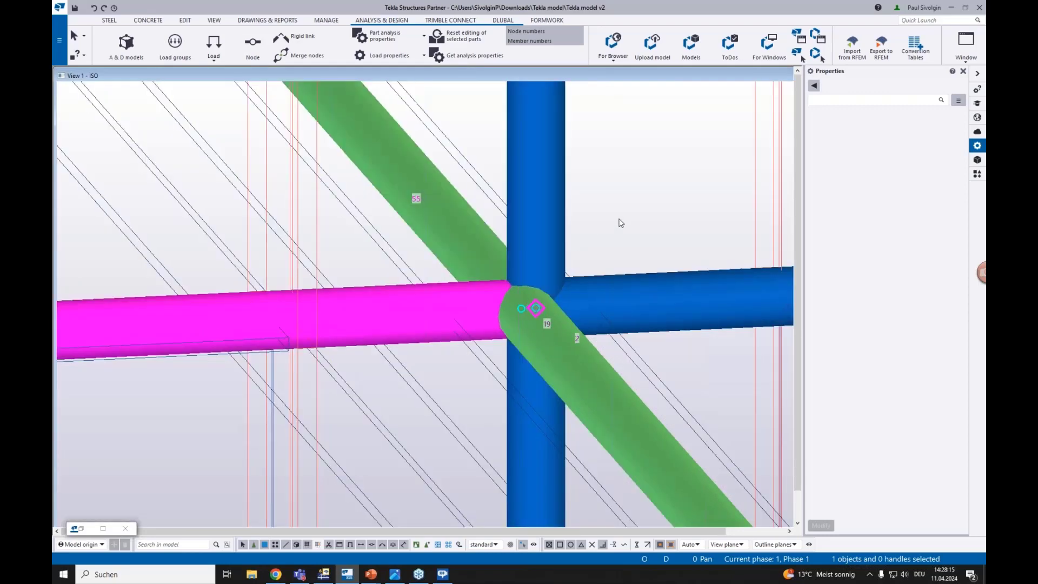
pyautogui.keyDown('ctrl'); pyautogui.click(545, 263); pyautogui.keyUp('ctrl')
pyautogui.keyDown('ctrl'); pyautogui.click(444, 316); pyautogui.keyUp('ctrl')
pyautogui.keyDown('ctrl'); pyautogui.click(589, 311); pyautogui.keyUp('ctrl')
pyautogui.keyDown('ctrl'); pyautogui.click(530, 394); pyautogui.keyUp('ctrl')
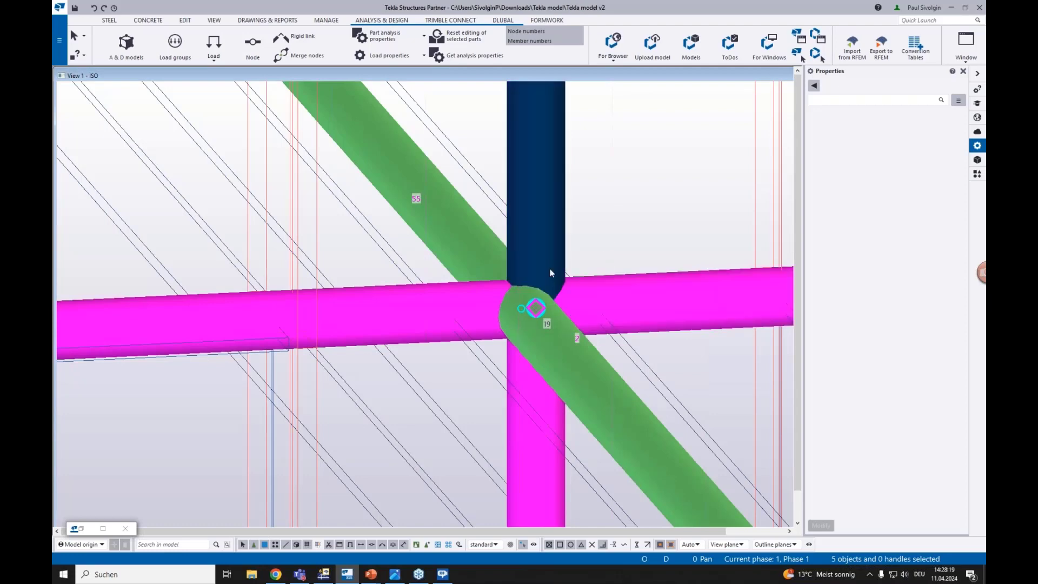
pyautogui.click(517, 312)
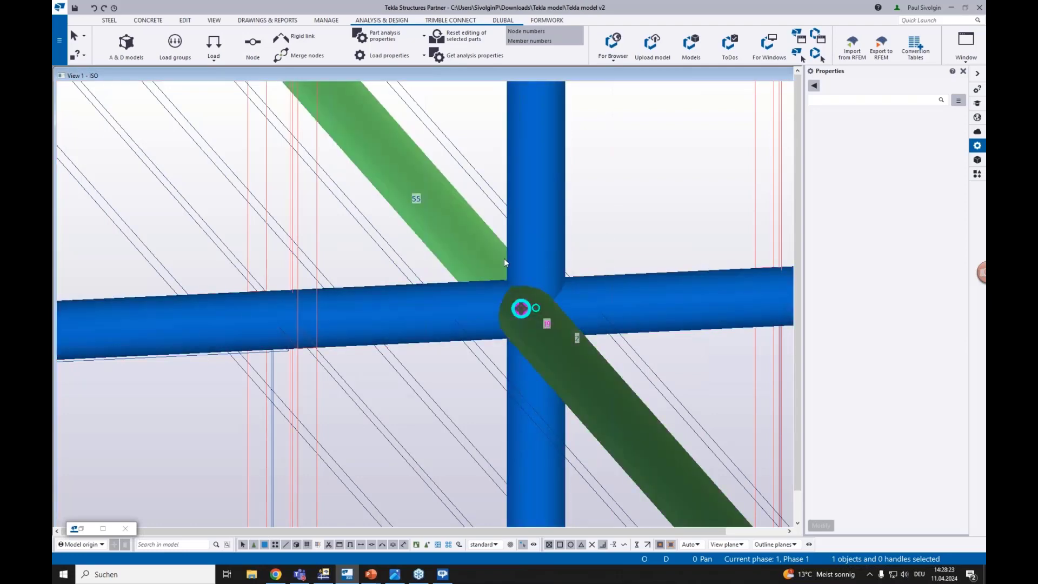
# Check which members meet at the column joint of member 55, highlighting the inclined beams on both sides of it
pyautogui.keyDown('ctrl'); pyautogui.click(504, 260); pyautogui.keyUp('ctrl')
pyautogui.keyDown('ctrl'); pyautogui.click(464, 298); pyautogui.keyUp('ctrl')
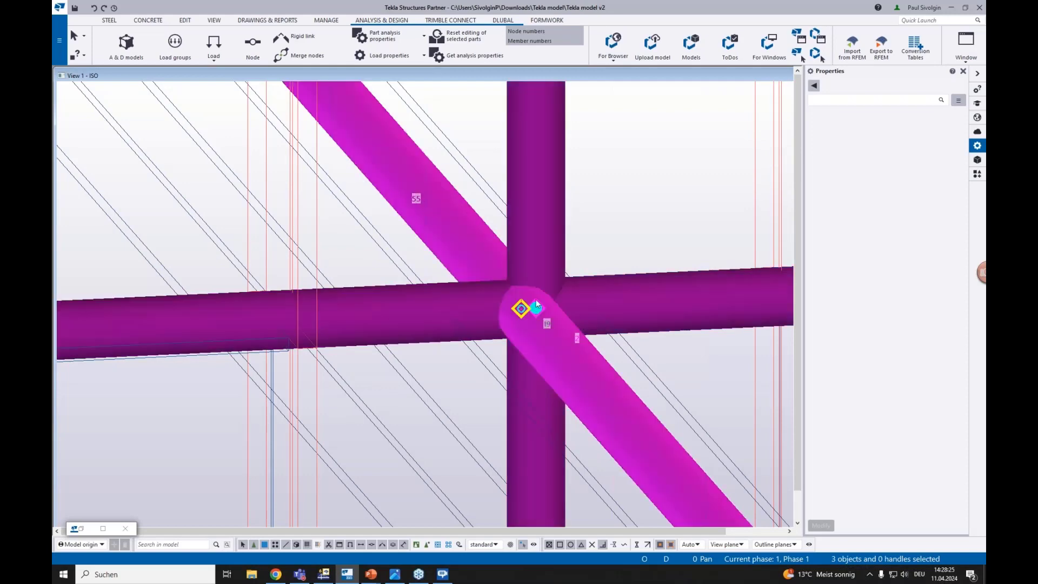
pyautogui.click(617, 233)
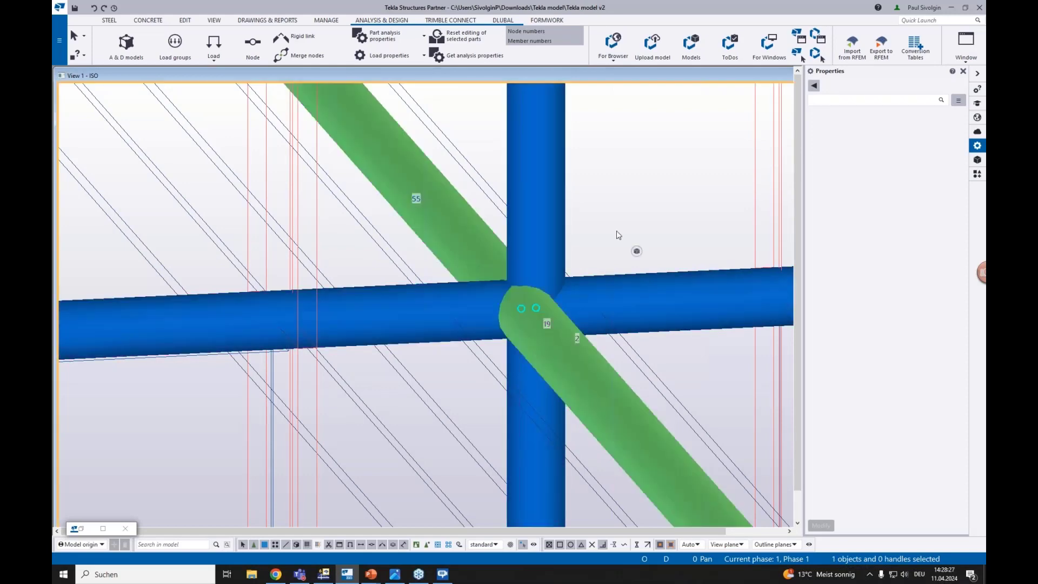
pyautogui.scroll(-4, 617, 233)
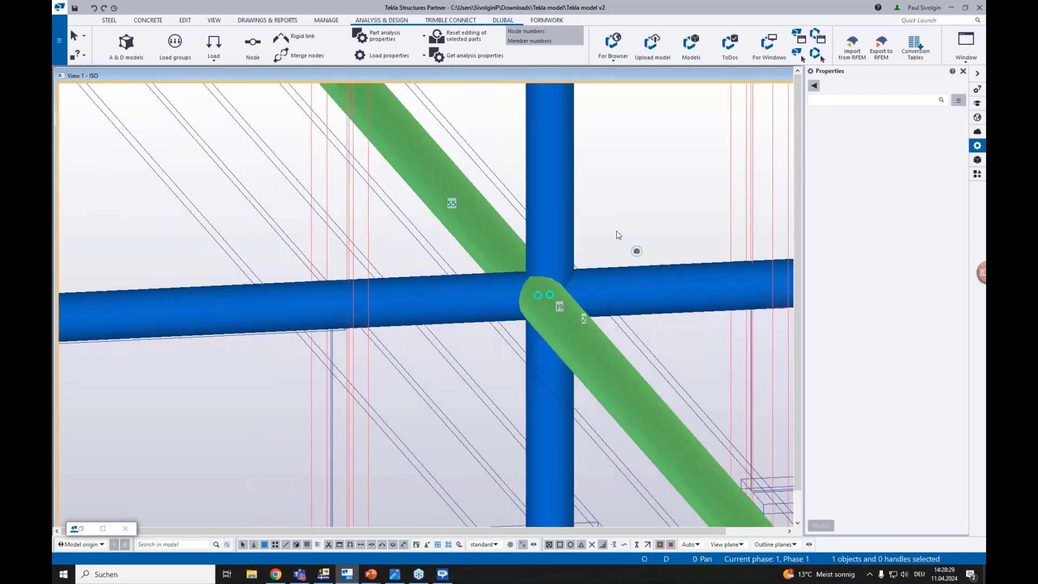
pyautogui.click(589, 289)
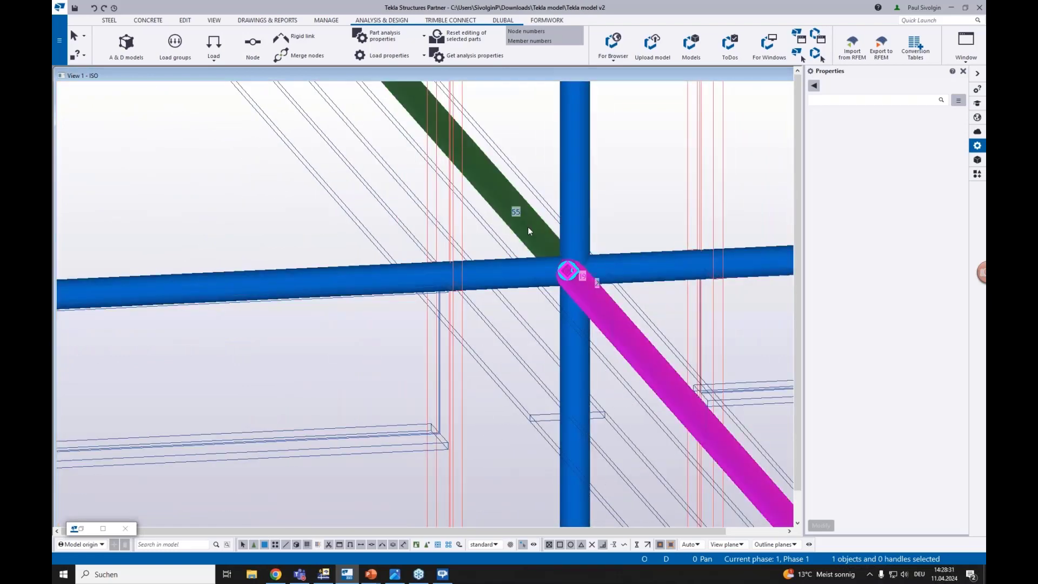
pyautogui.keyDown('ctrl'); pyautogui.click(529, 228); pyautogui.keyUp('ctrl')
pyautogui.scroll(-1, 588, 295)
pyautogui.scroll(-5, 588, 295)
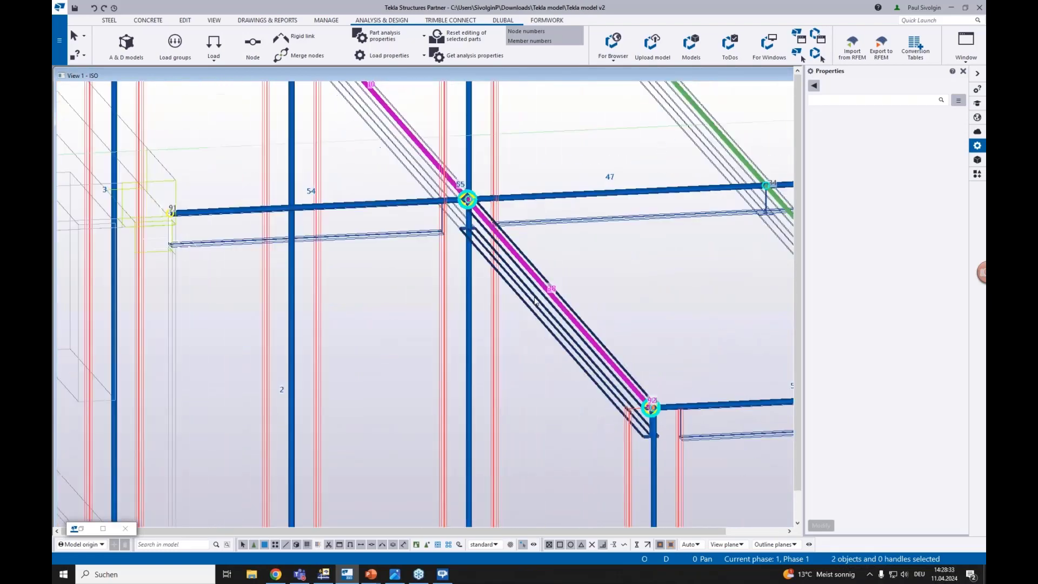
# Examine the closely spaced nodes at the lower end of the inclined beam, including the supporting column in the selection
pyautogui.scroll(6, 568, 351)
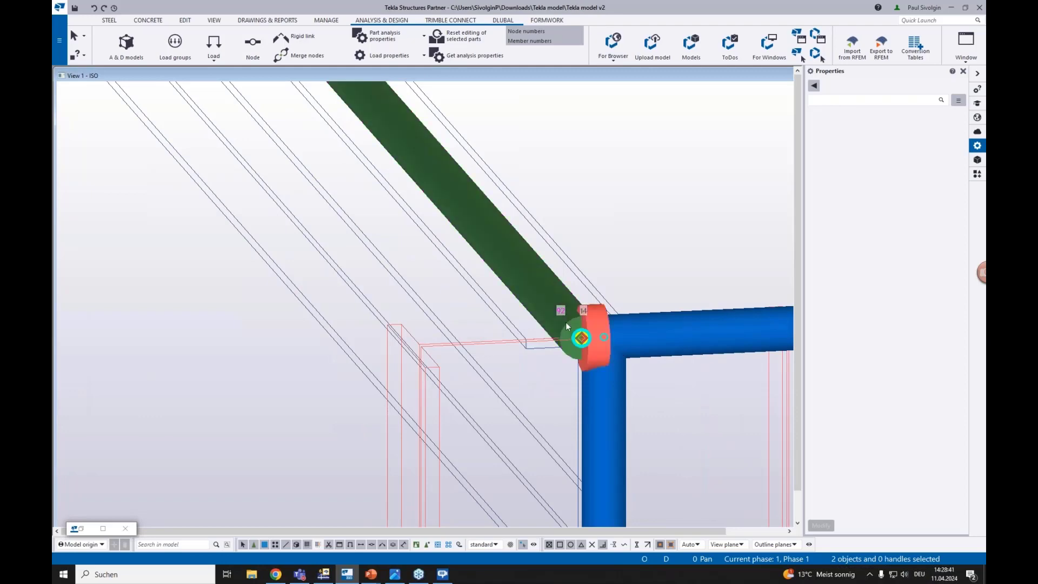
pyautogui.scroll(-5, 571, 352)
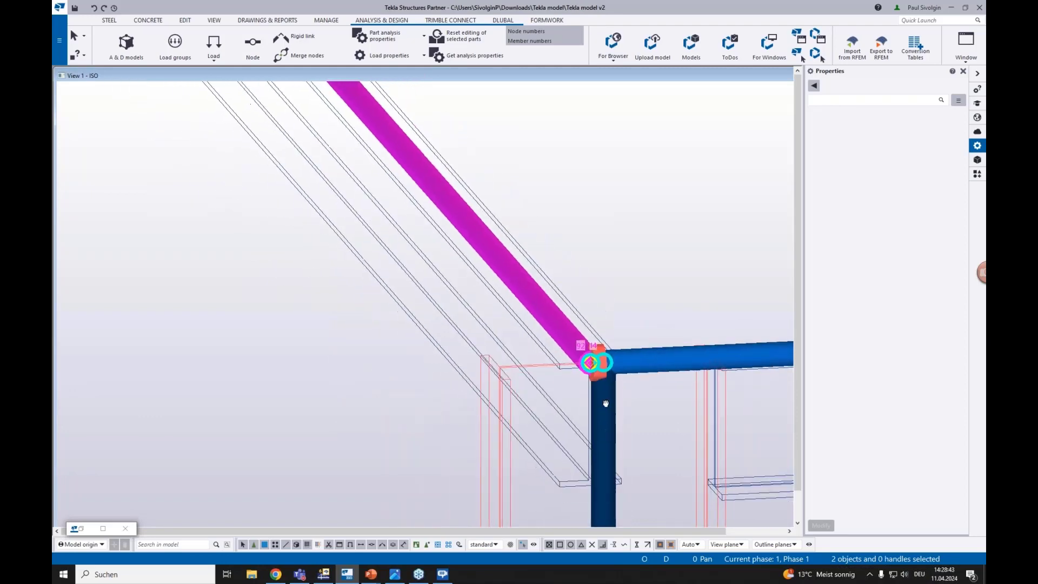
pyautogui.moveTo(604, 384); pyautogui.dragTo(603, 386, button='middle')
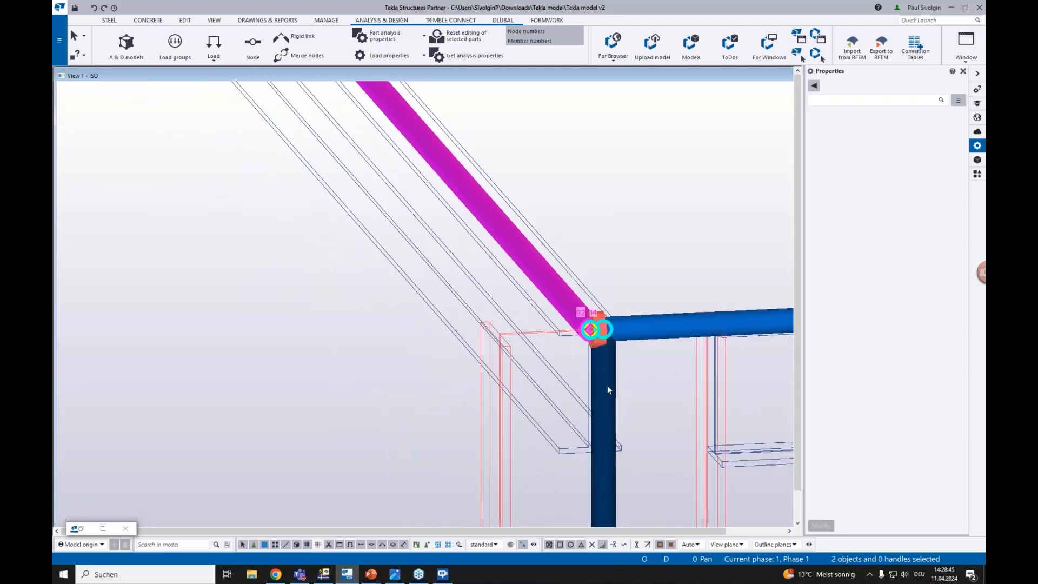
pyautogui.keyDown('shift'); pyautogui.click(605, 395); pyautogui.keyUp('shift')
pyautogui.scroll(3, 608, 351)
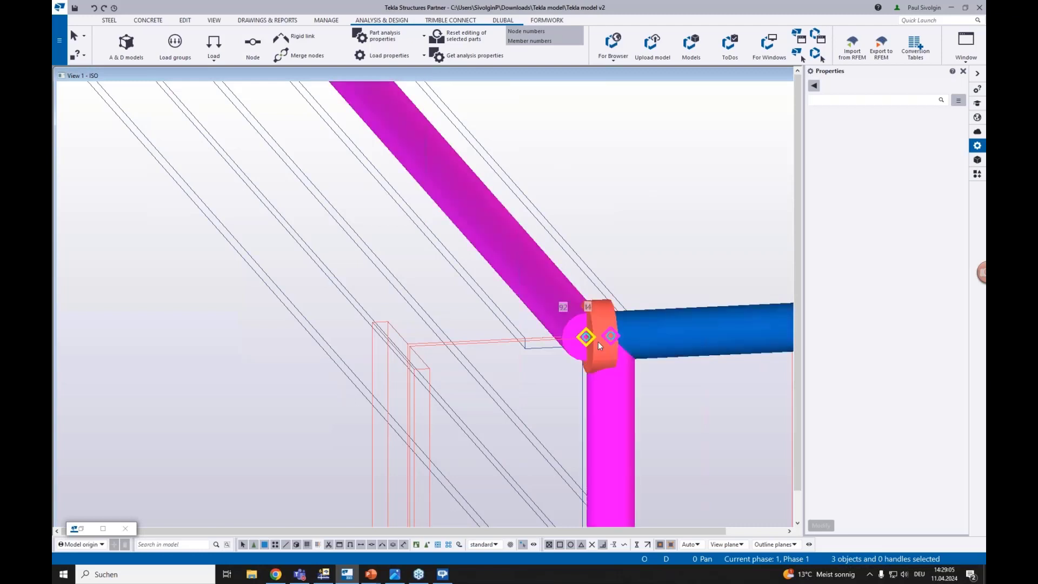
pyautogui.scroll(-5, 597, 341)
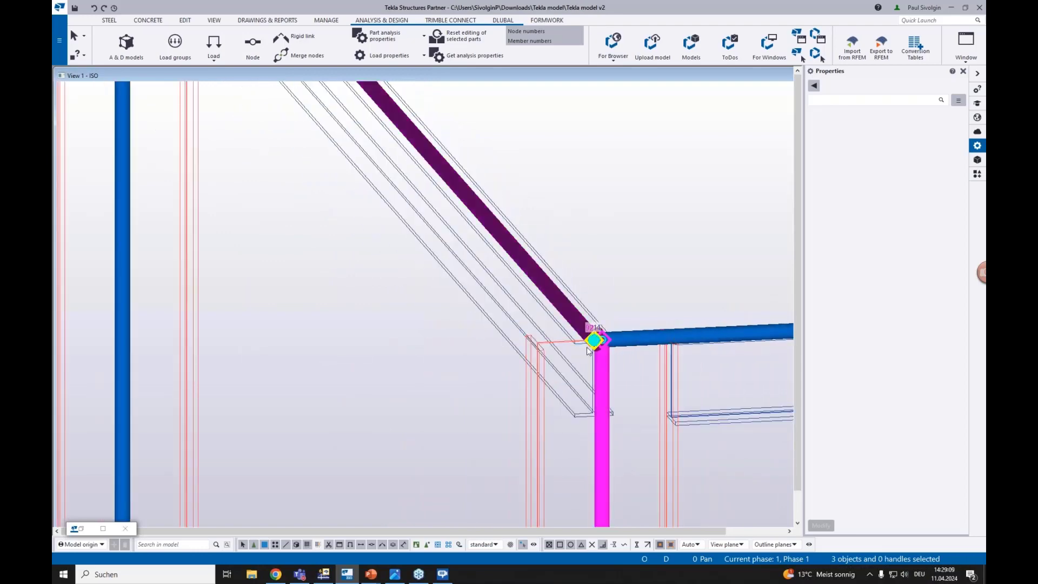
pyautogui.scroll(2, 606, 354)
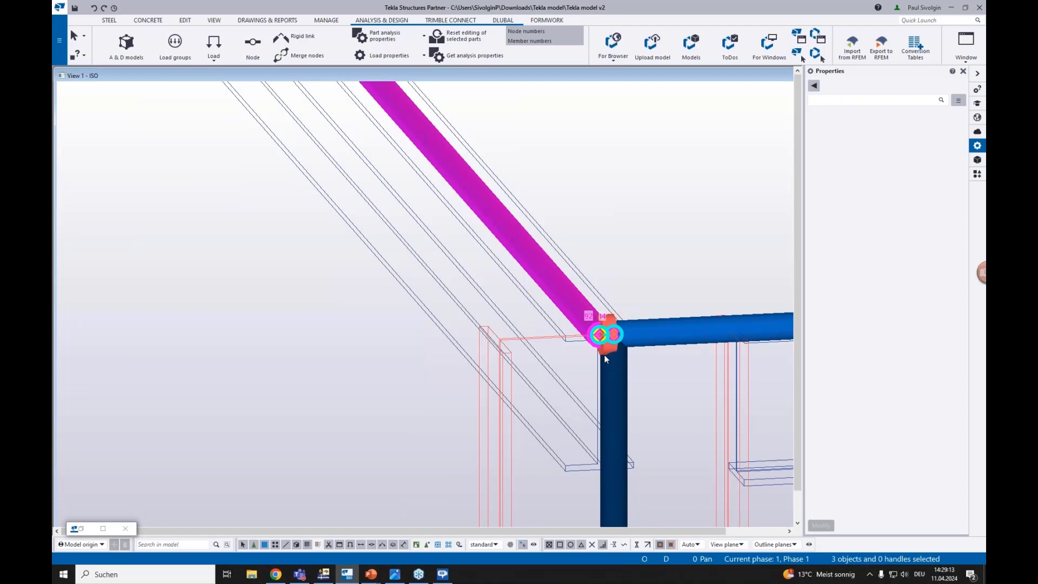
pyautogui.scroll(-1, 610, 367)
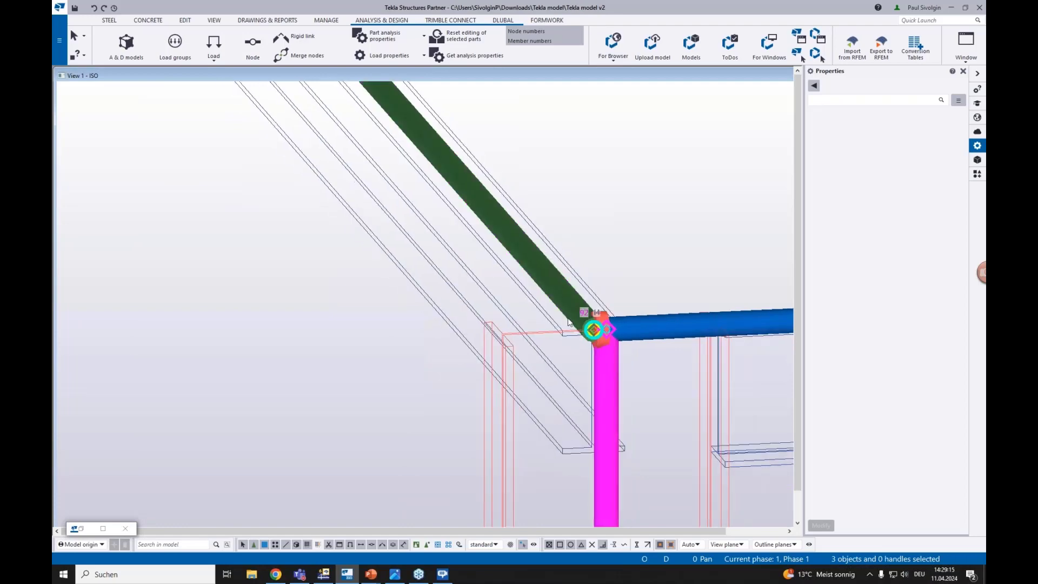
pyautogui.scroll(2, 594, 335)
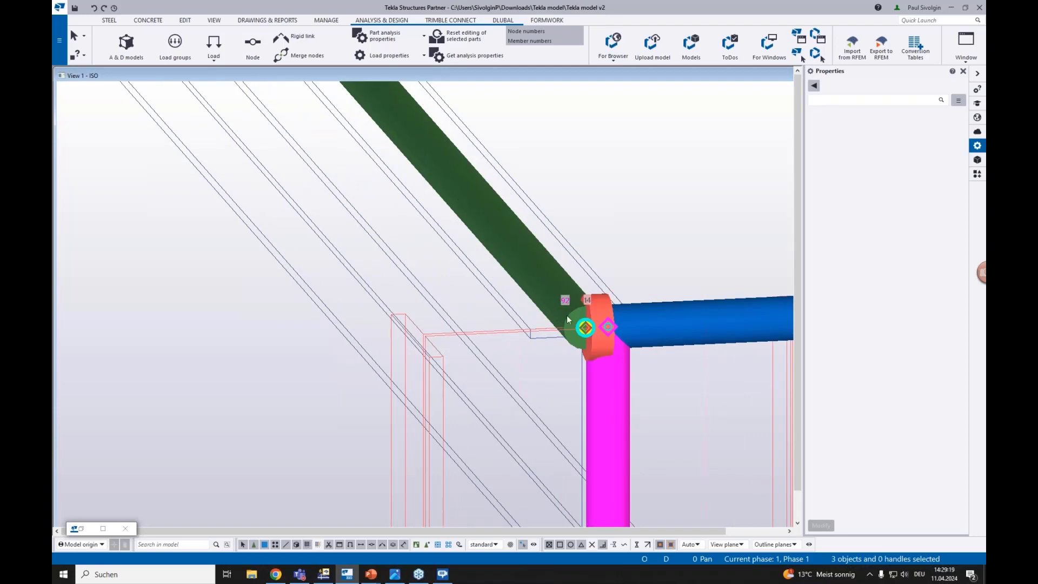
pyautogui.scroll(-3, 610, 458)
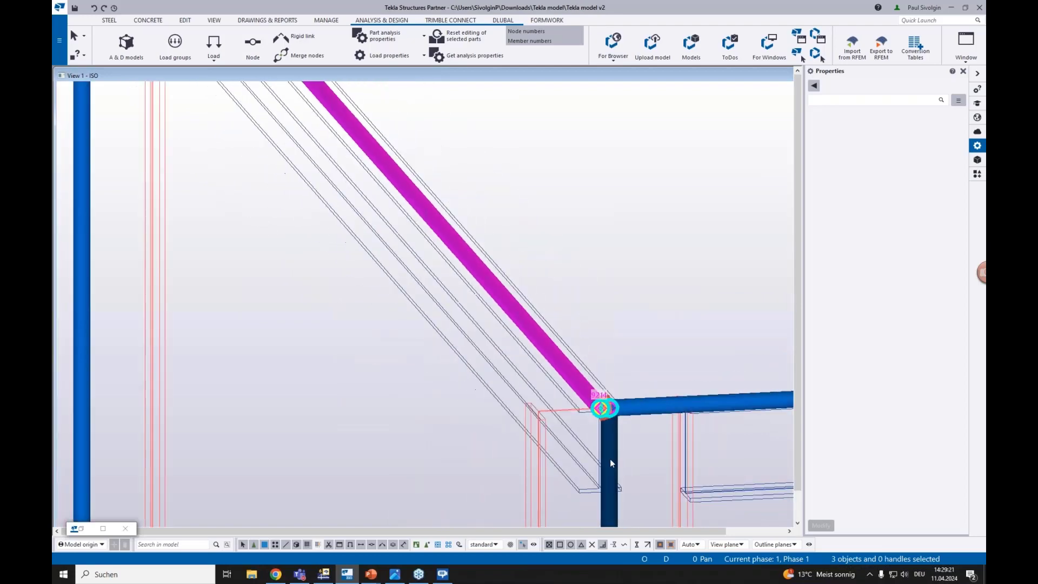
# Merge the two closely spaced nodes at the joint of member 55 into the node on the column axis, setting keep axis to No
pyautogui.scroll(-5, 609, 454)
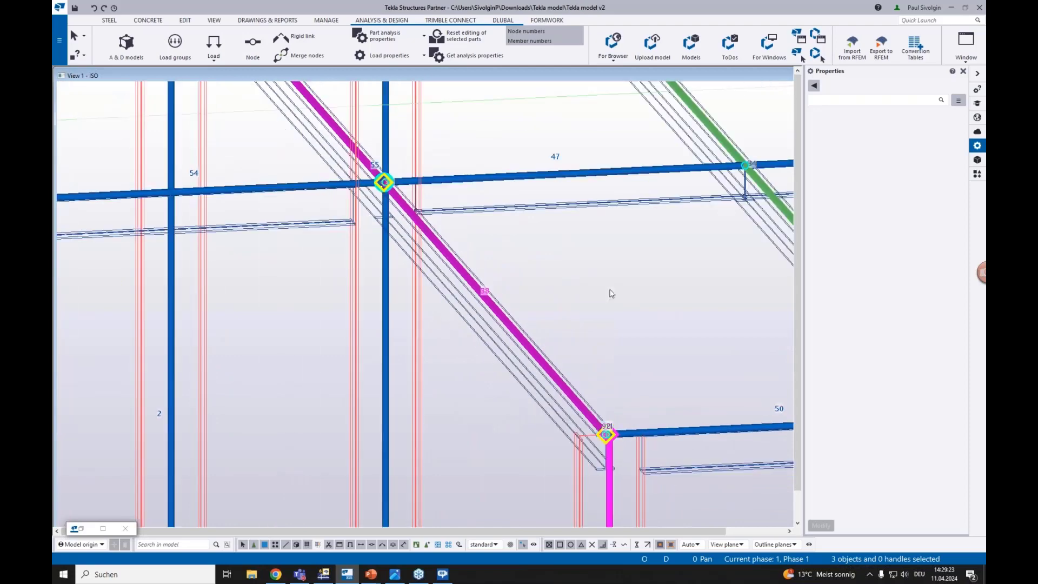
pyautogui.scroll(4, 372, 151)
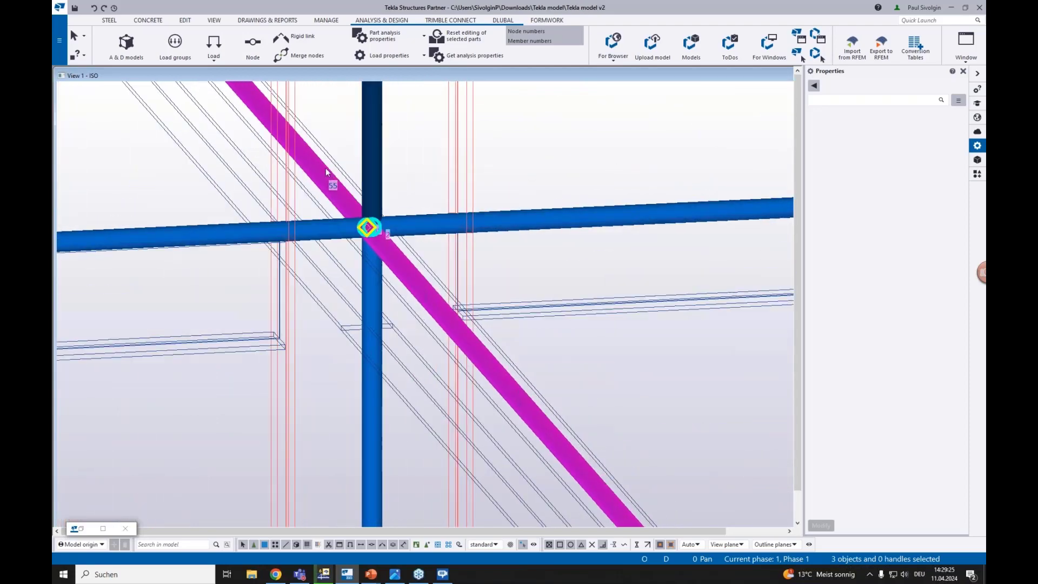
pyautogui.moveTo(392, 238); pyautogui.dragTo(444, 264, button='middle')
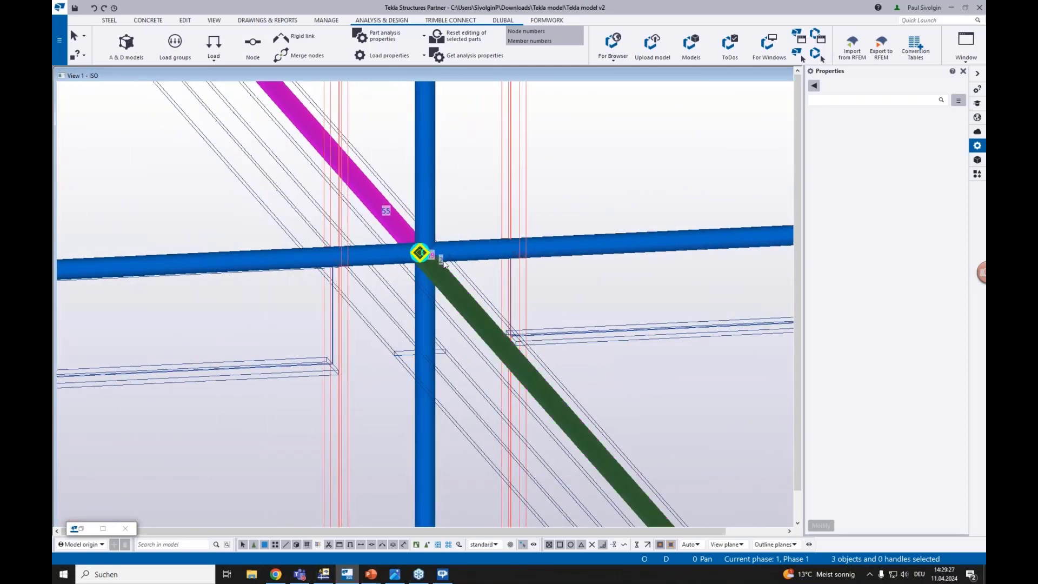
pyautogui.scroll(3, 446, 267)
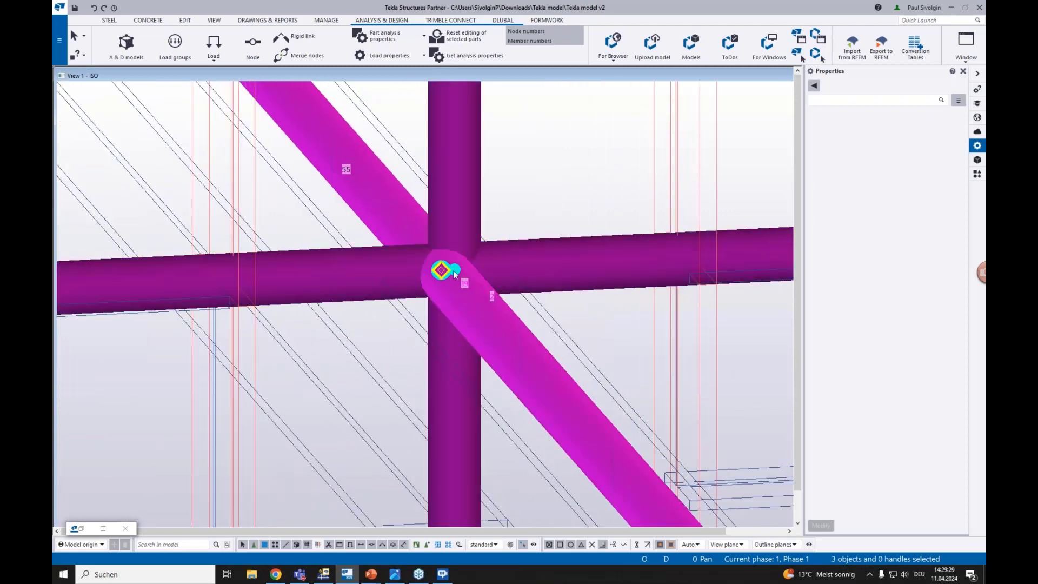
pyautogui.scroll(1, 463, 266)
pyautogui.click(464, 273)
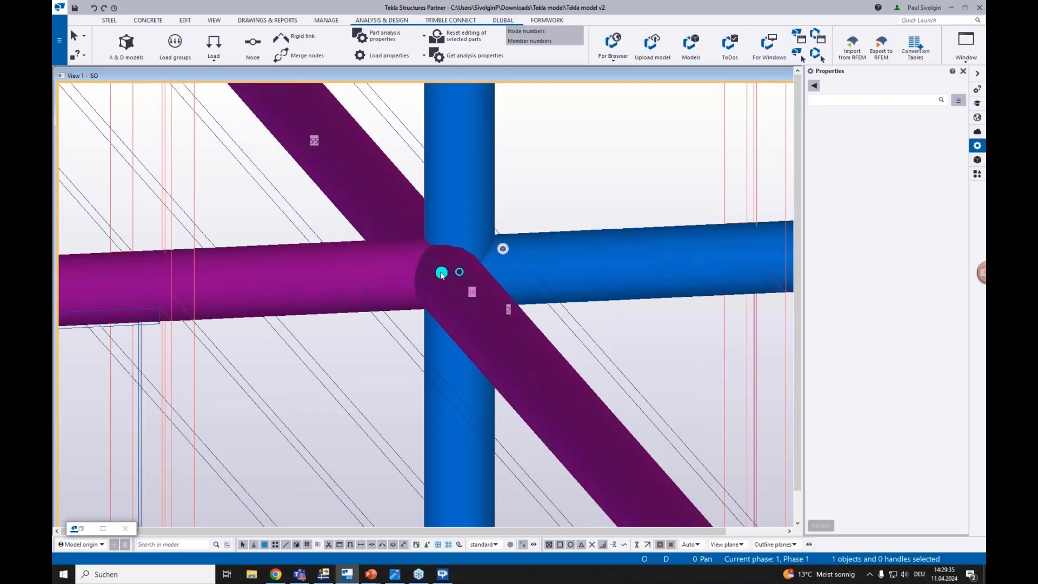
pyautogui.keyDown('shift'); pyautogui.click(460, 272); pyautogui.keyUp('shift')
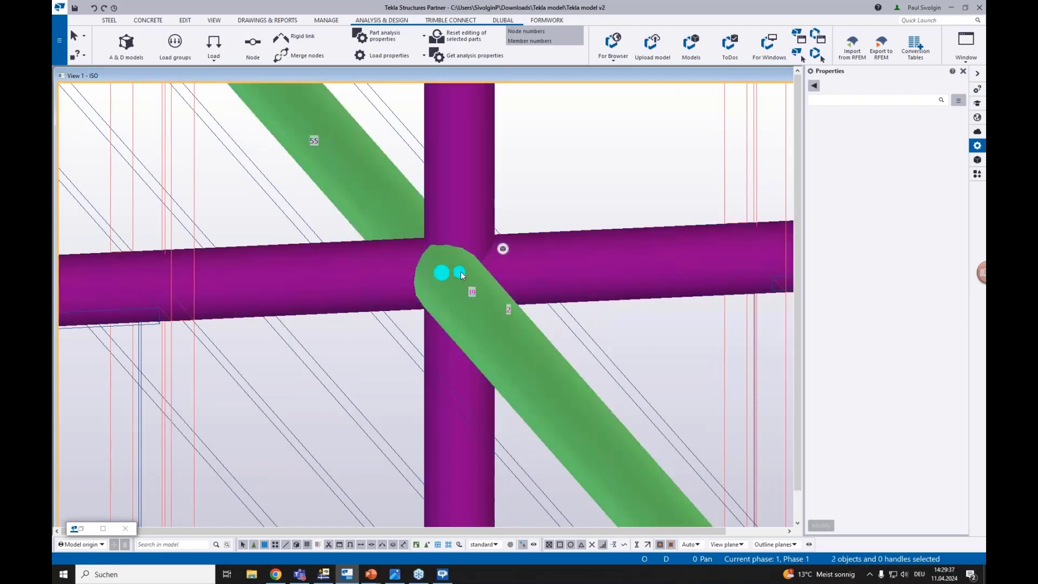
pyautogui.keyDown('shift'); pyautogui.click(452, 276); pyautogui.keyUp('shift')
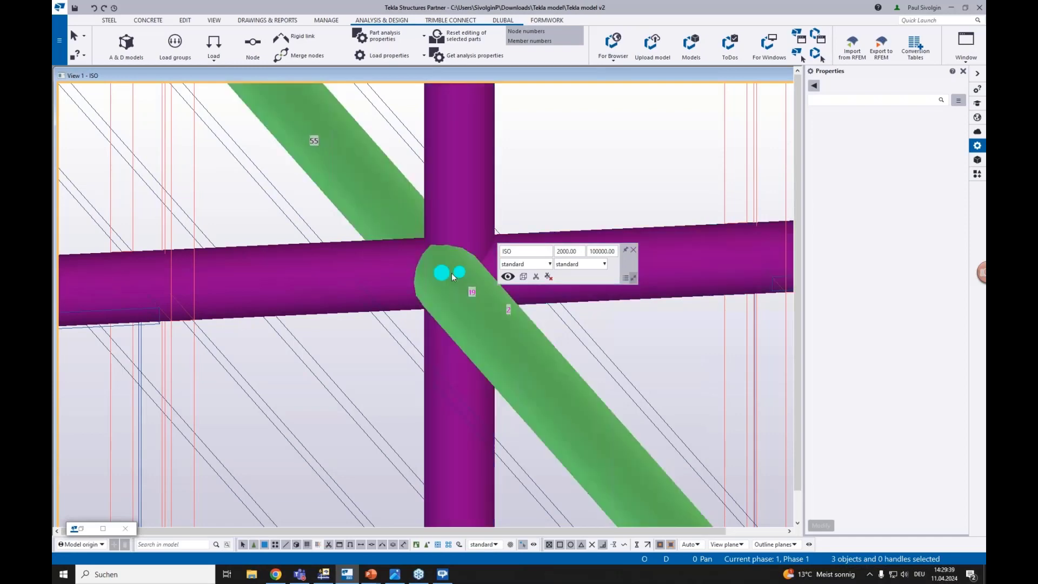
pyautogui.rightClick(460, 276)
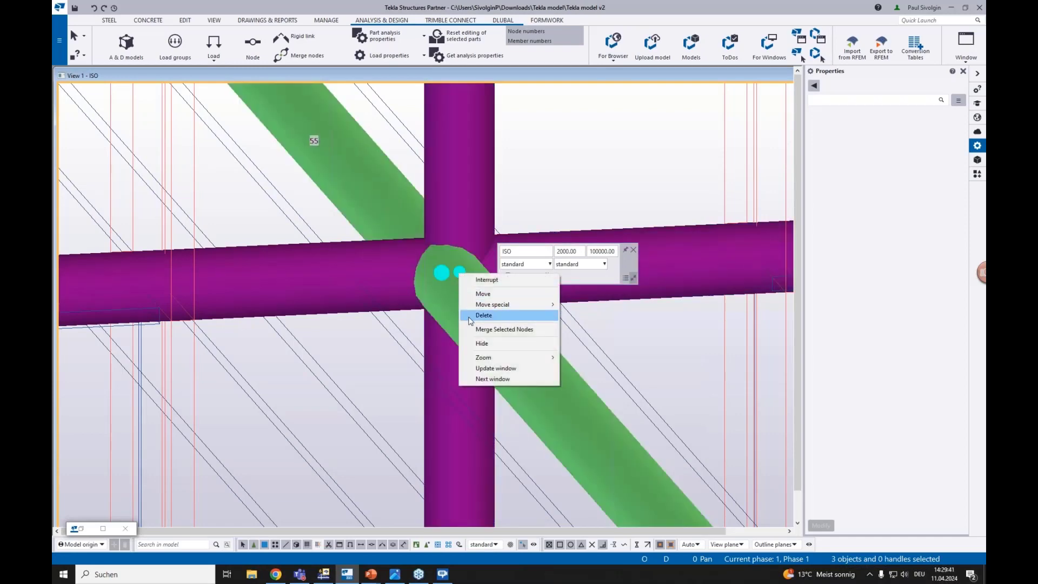
pyautogui.click(512, 330)
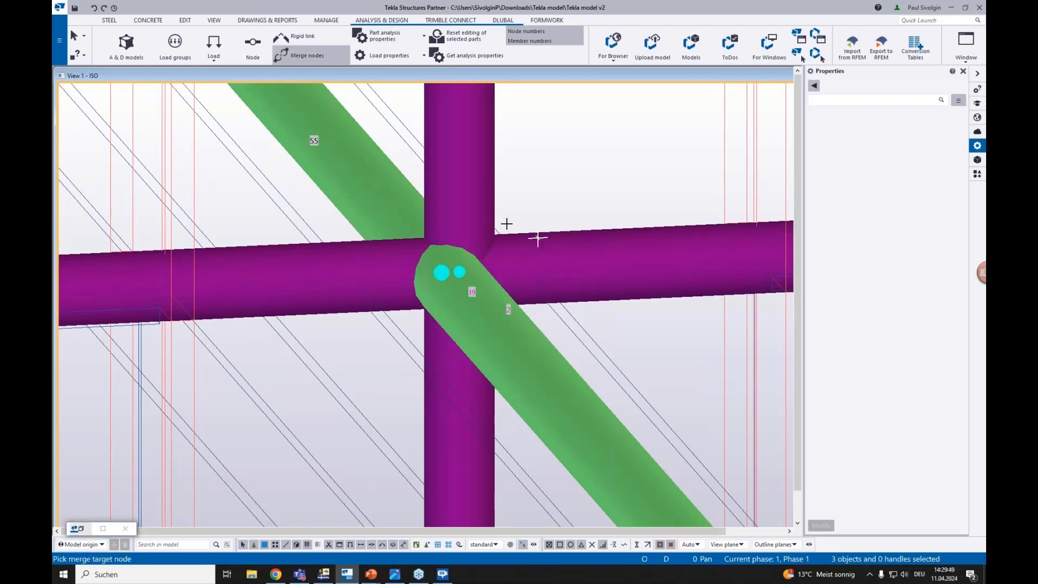
pyautogui.click(459, 272)
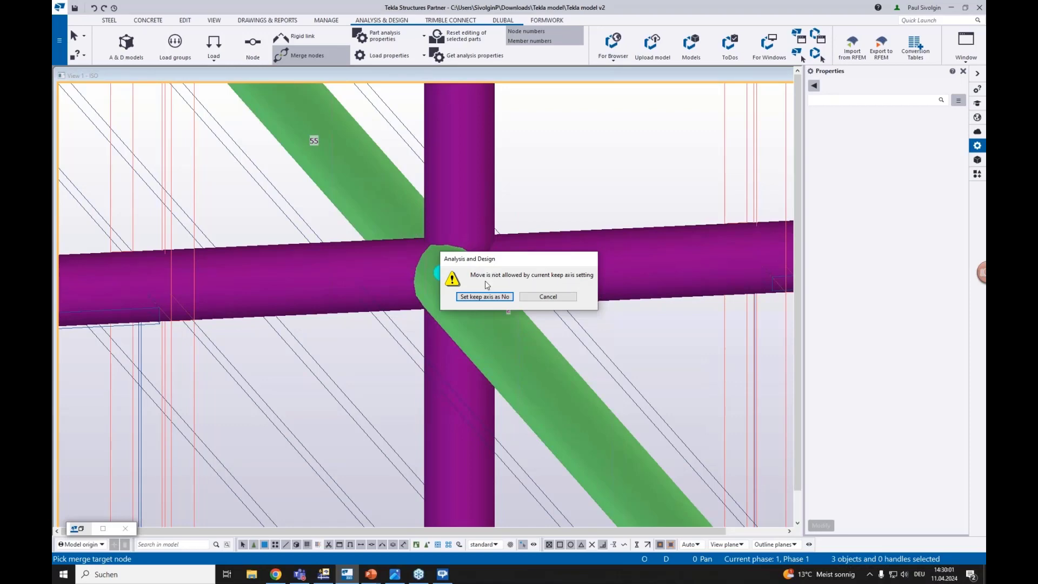
pyautogui.click(483, 296)
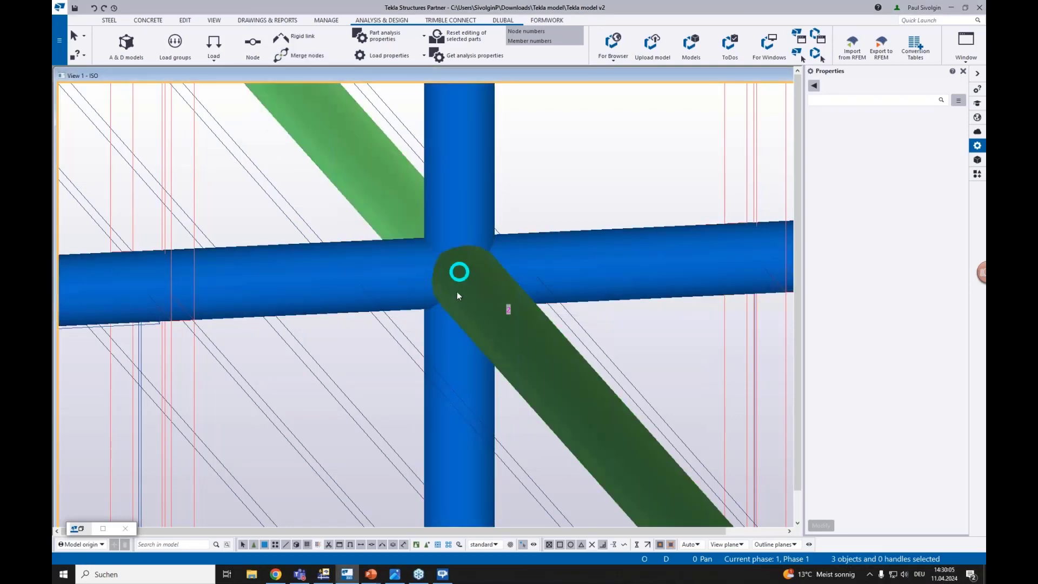
# Examine the inclined beam's lower end joint and the merged joint at the upper column, checking how the members connect at each node
pyautogui.scroll(-8, 456, 295)
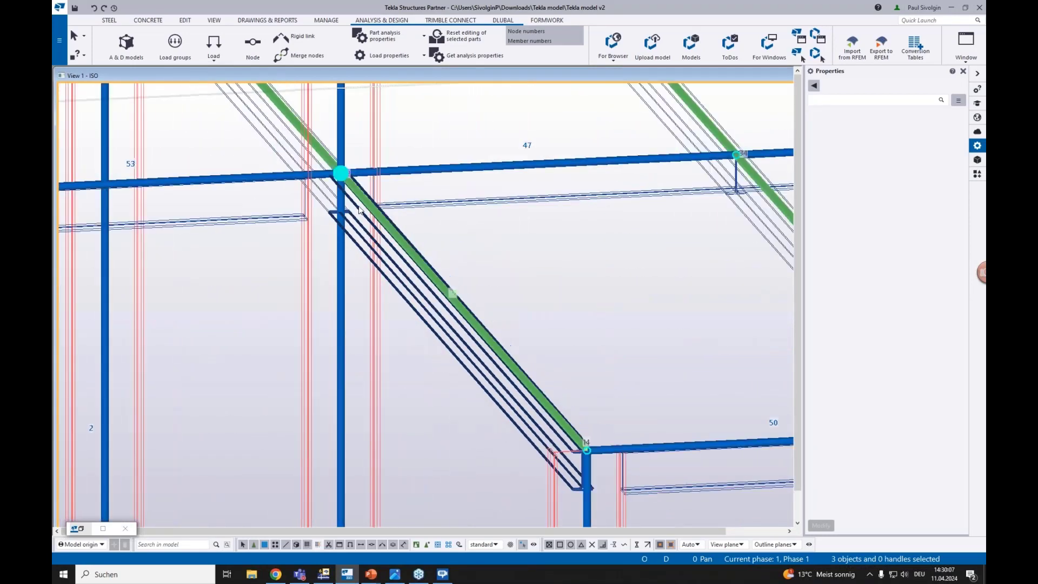
pyautogui.scroll(6, 560, 385)
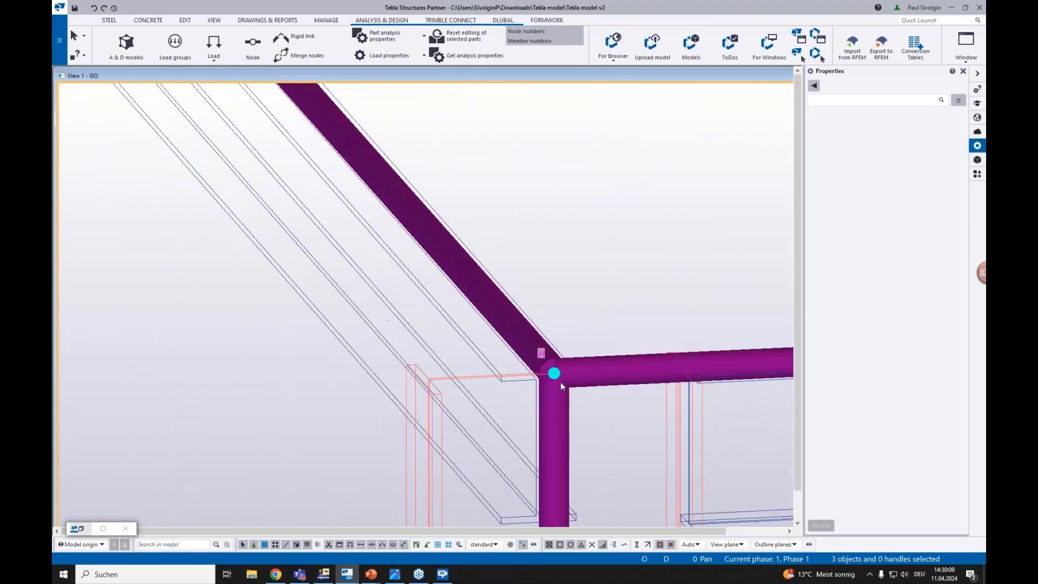
pyautogui.scroll(3, 561, 382)
pyautogui.scroll(-1, 316, 171)
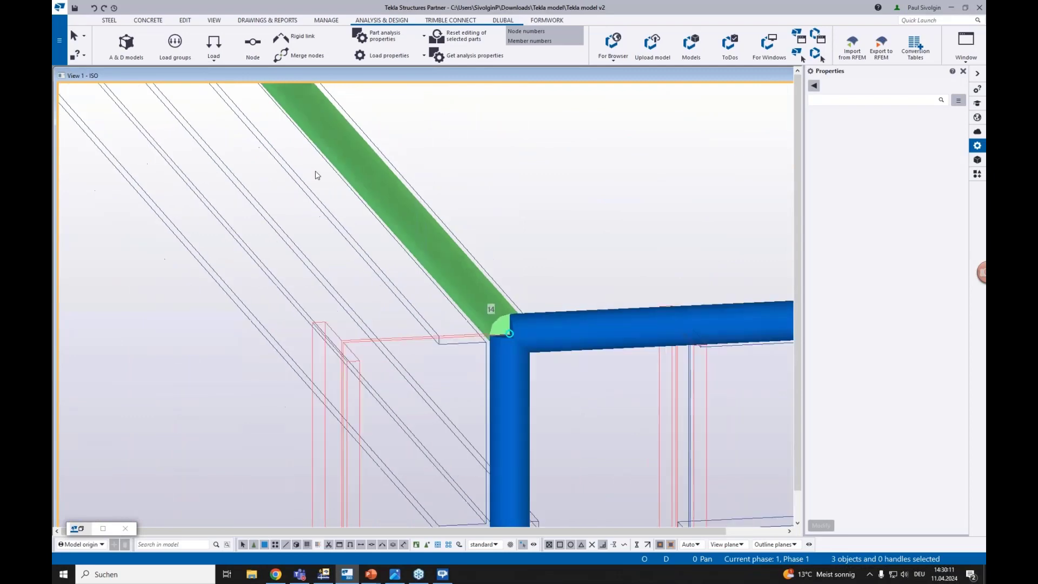
pyautogui.scroll(-2, 317, 175)
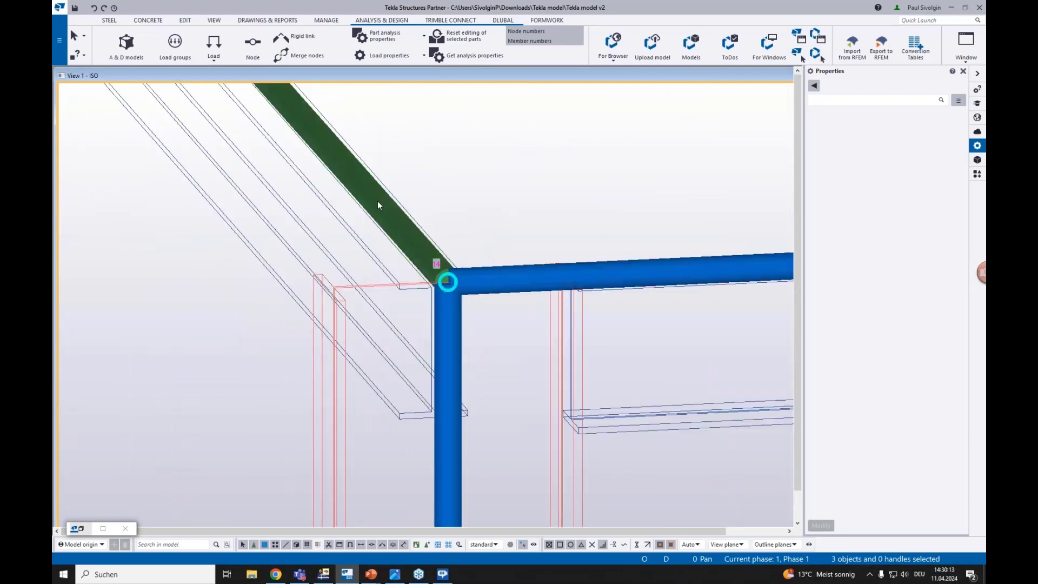
pyautogui.click(447, 281)
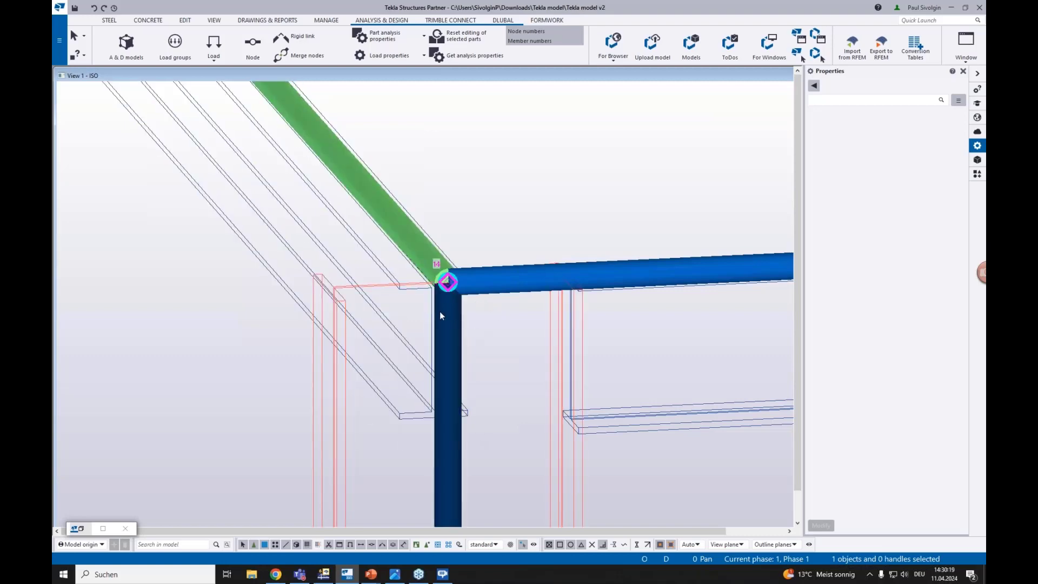
pyautogui.scroll(-5, 441, 323)
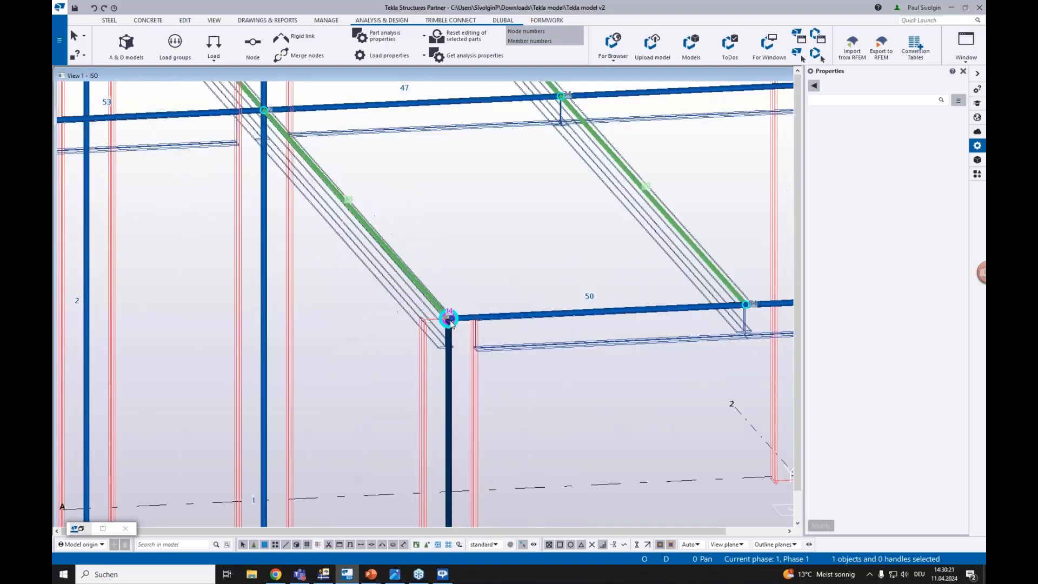
pyautogui.moveTo(387, 181); pyautogui.dragTo(507, 331, button='middle')
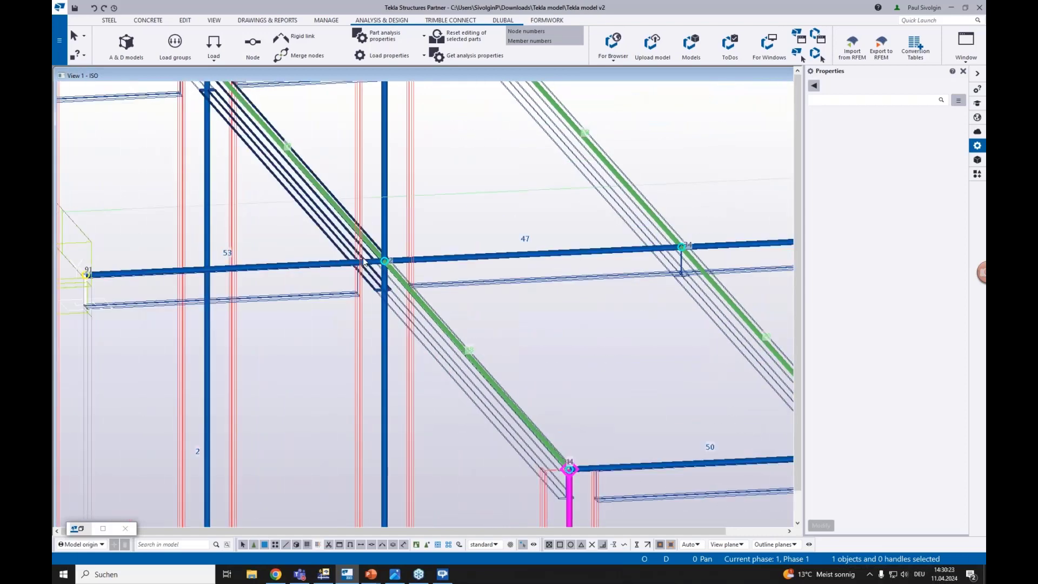
pyautogui.scroll(3, 384, 260)
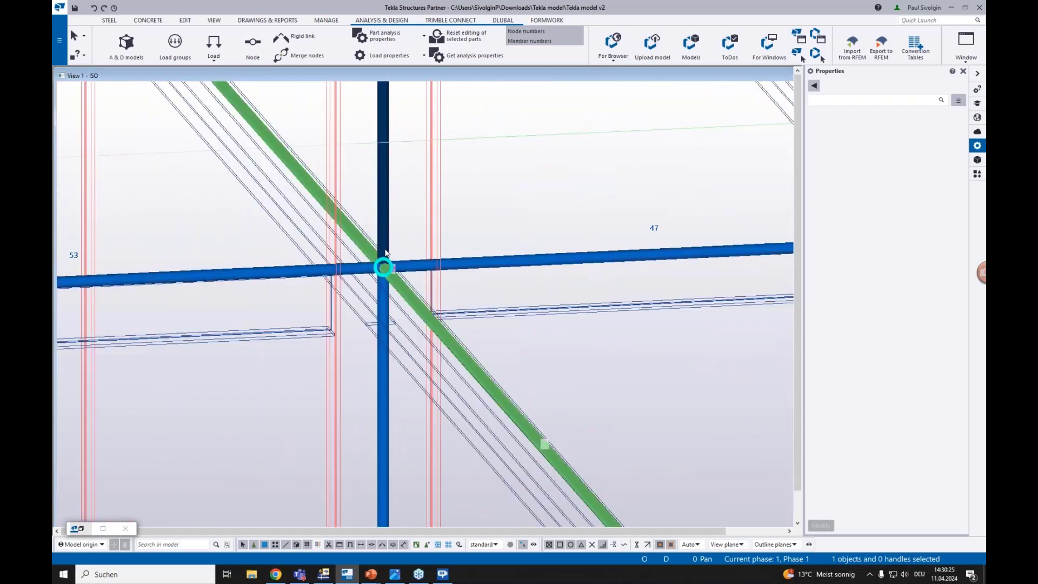
pyautogui.click(379, 272)
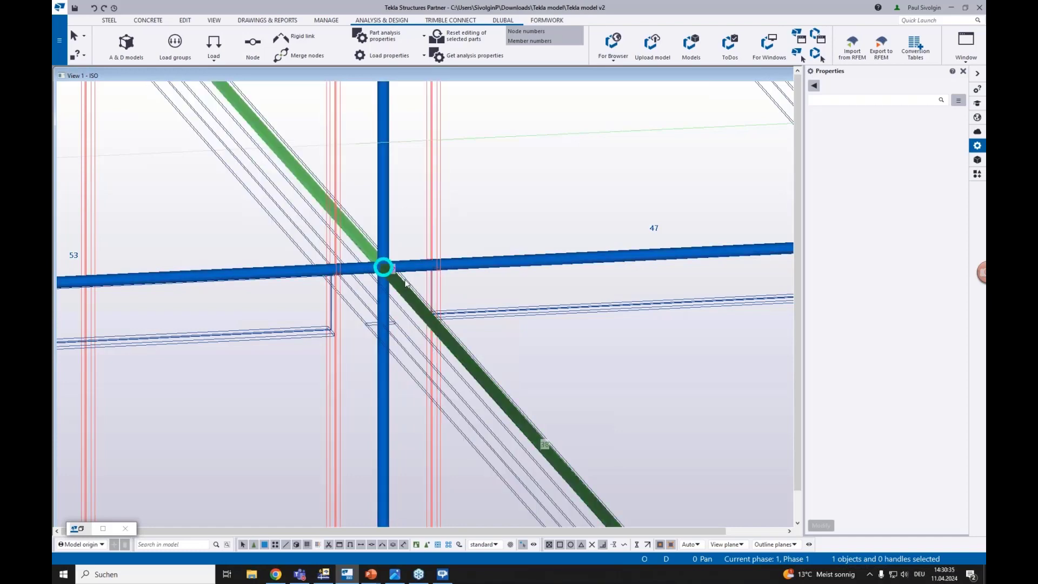
pyautogui.scroll(-4, 405, 282)
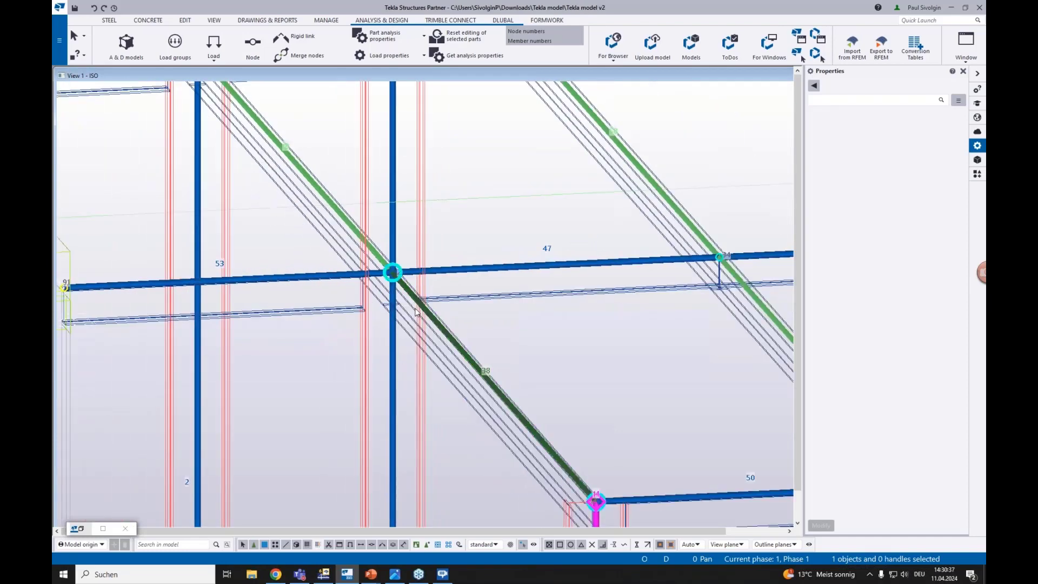
# Clear the inclined beam's selection and examine the joints along it and the neighbouring members
pyautogui.click(300, 349)
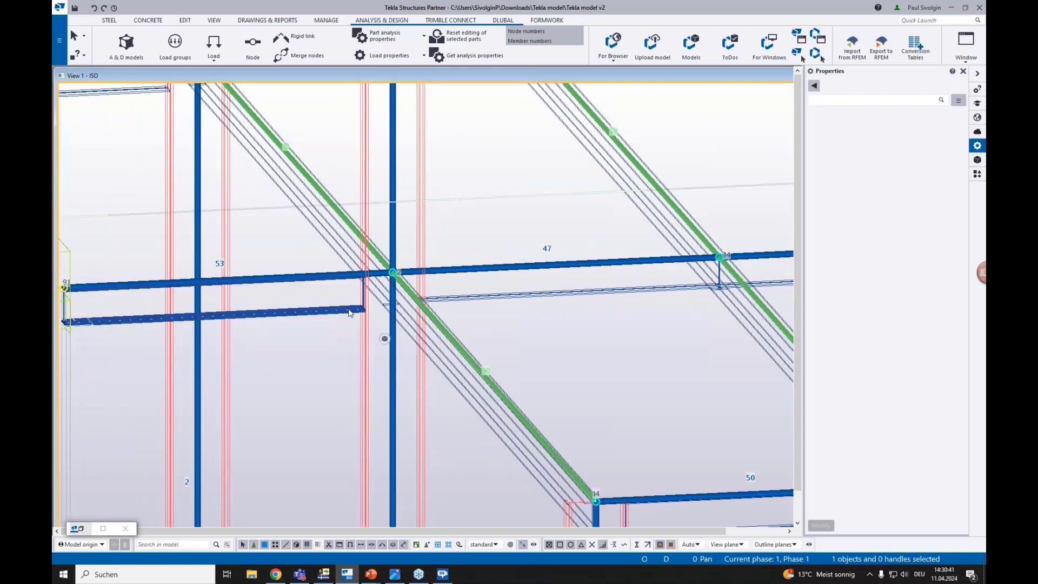
pyautogui.scroll(-3, 379, 276)
pyautogui.scroll(4, 391, 248)
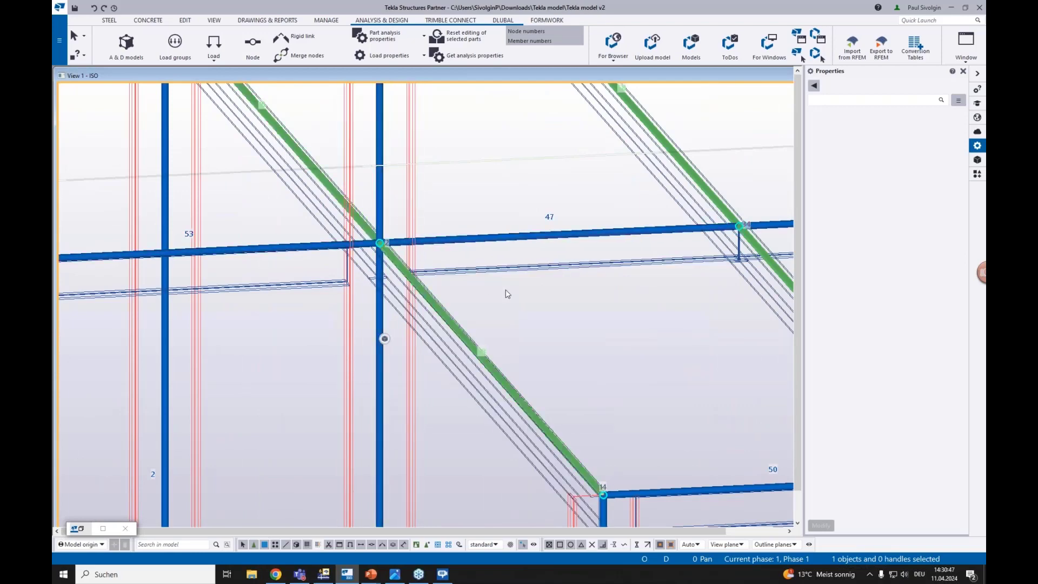
pyautogui.scroll(-3, 507, 293)
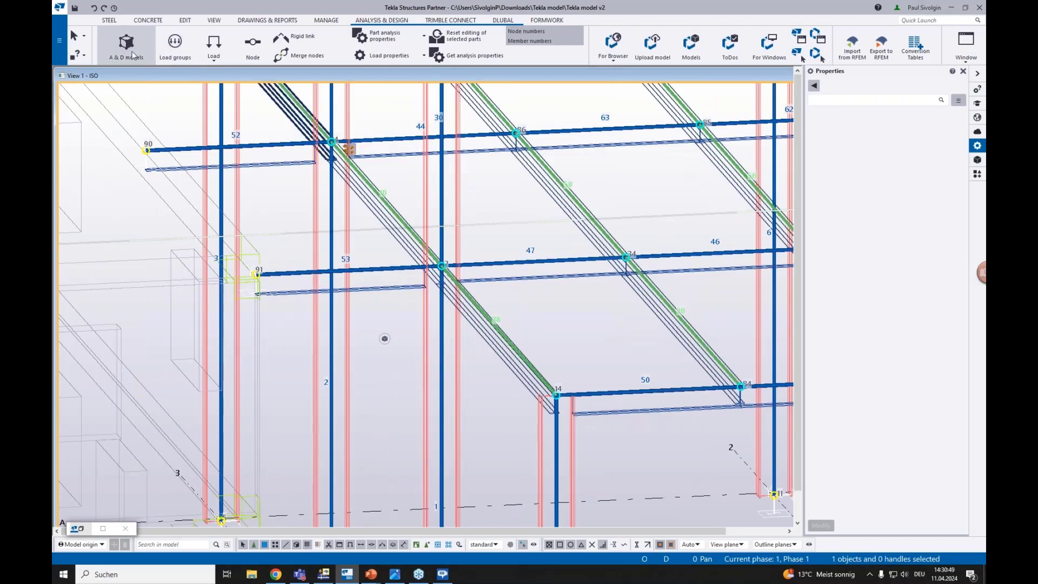
# Display the Steel analysis model from the list of analysis models, and close the list to compare with the physical model
pyautogui.click(126, 46)
pyautogui.click(477, 129)
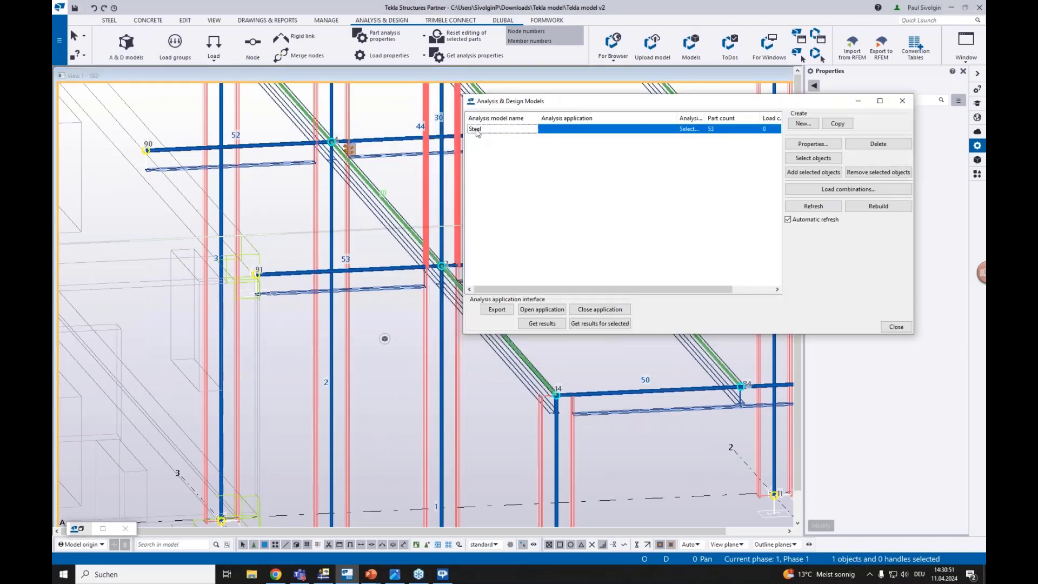
pyautogui.moveTo(618, 110); pyautogui.dragTo(557, 115)
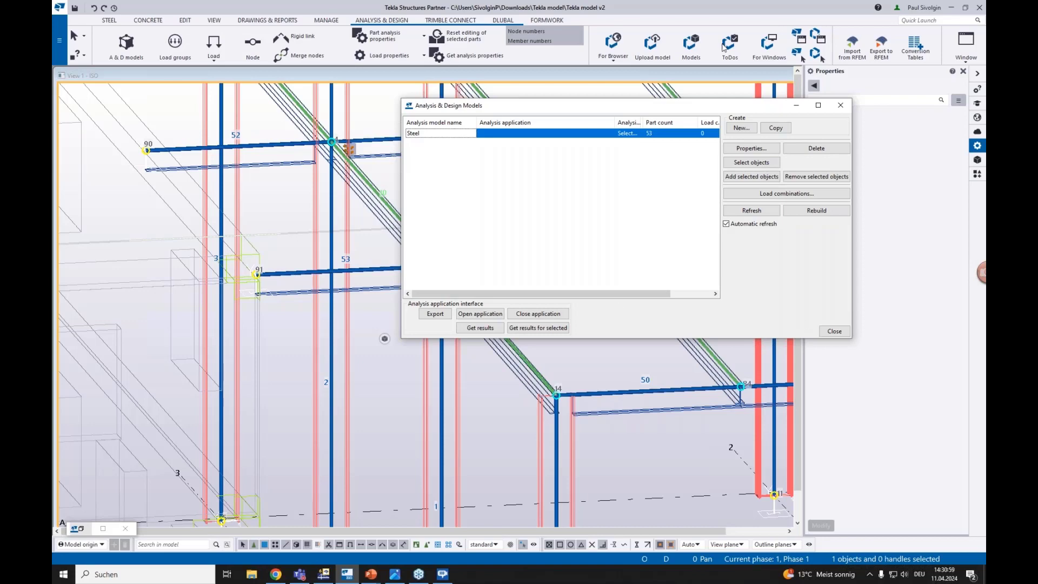
pyautogui.click(833, 331)
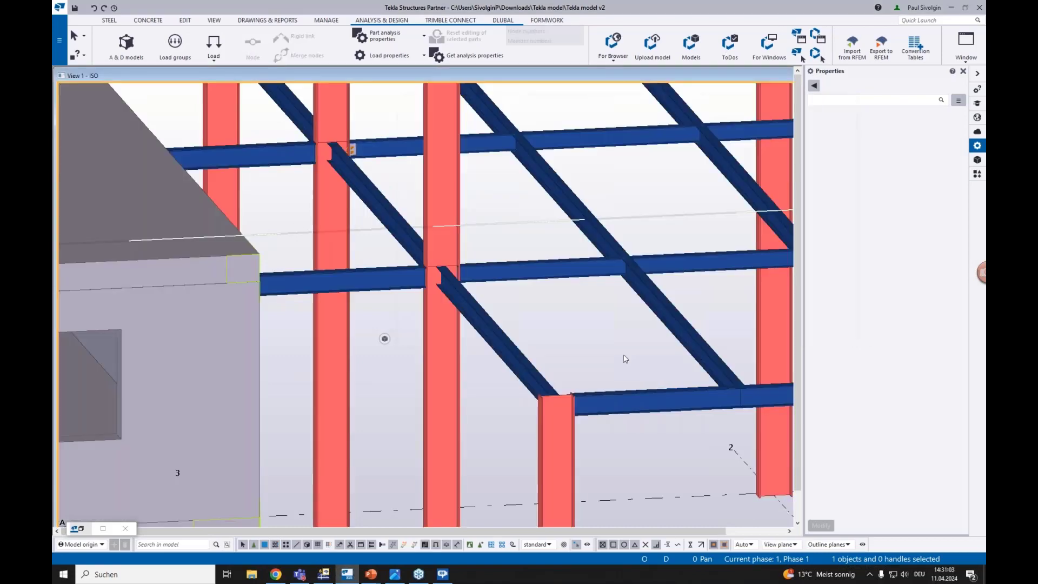
# Display the Steel analysis model again and open the position settings in the analysis properties of column 7
pyautogui.click(126, 43)
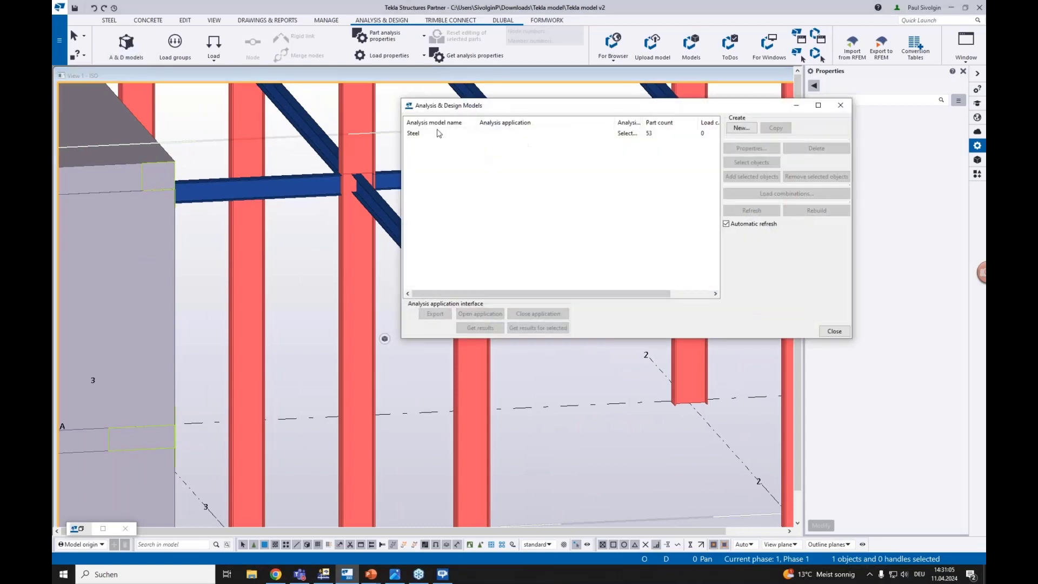
pyautogui.moveTo(514, 111); pyautogui.dragTo(597, 76)
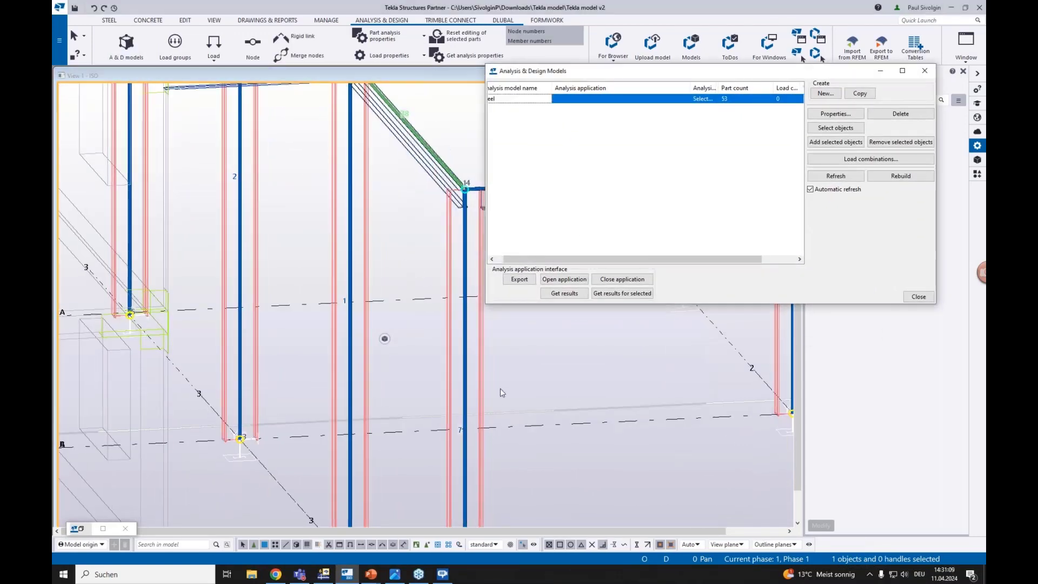
pyautogui.moveTo(516, 366); pyautogui.dragTo(495, 136, button='middle')
pyautogui.scroll(-2, 457, 351)
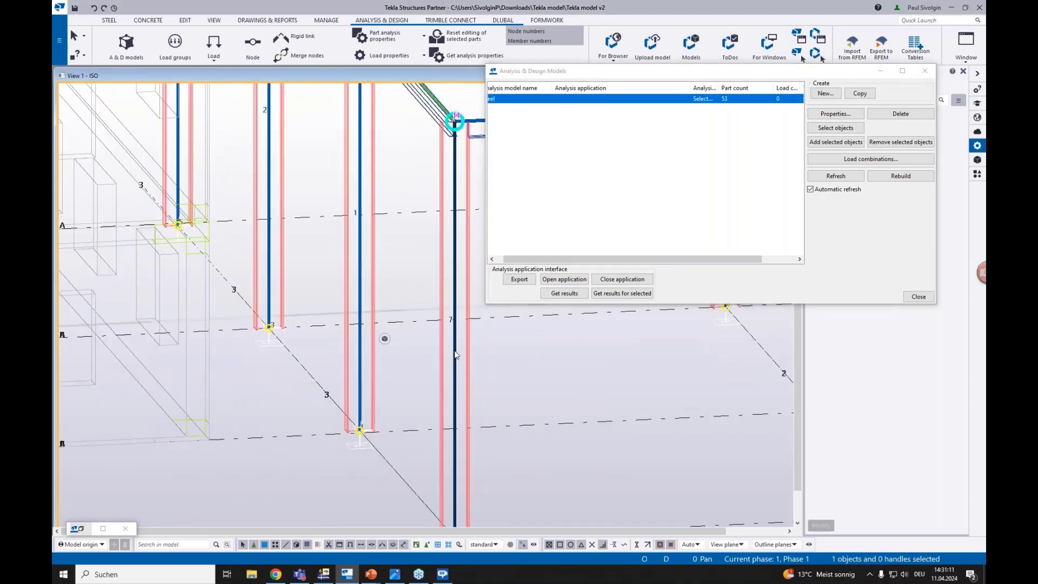
pyautogui.doubleClick(455, 353)
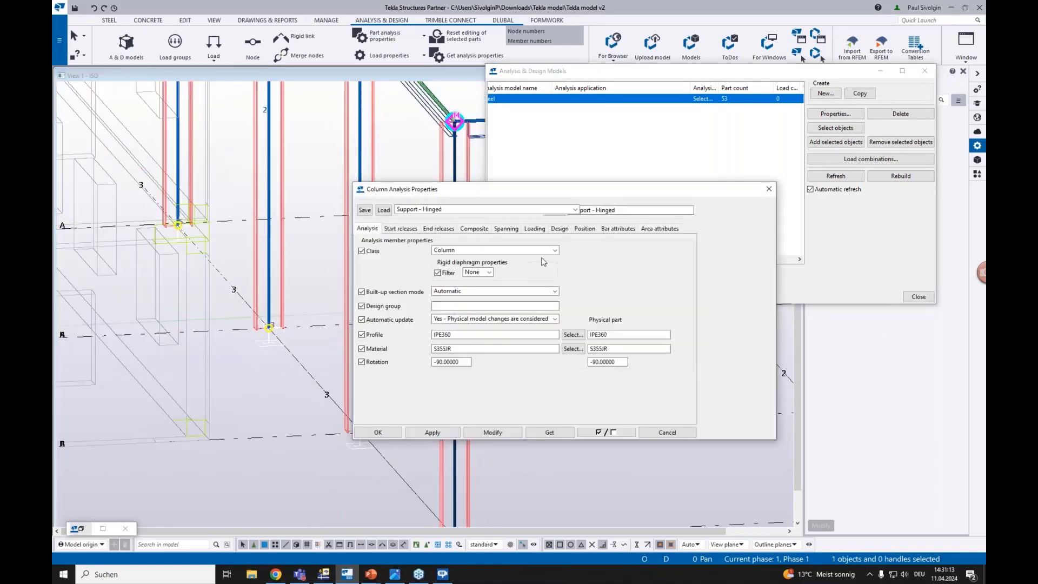
pyautogui.moveTo(443, 193); pyautogui.dragTo(583, 193)
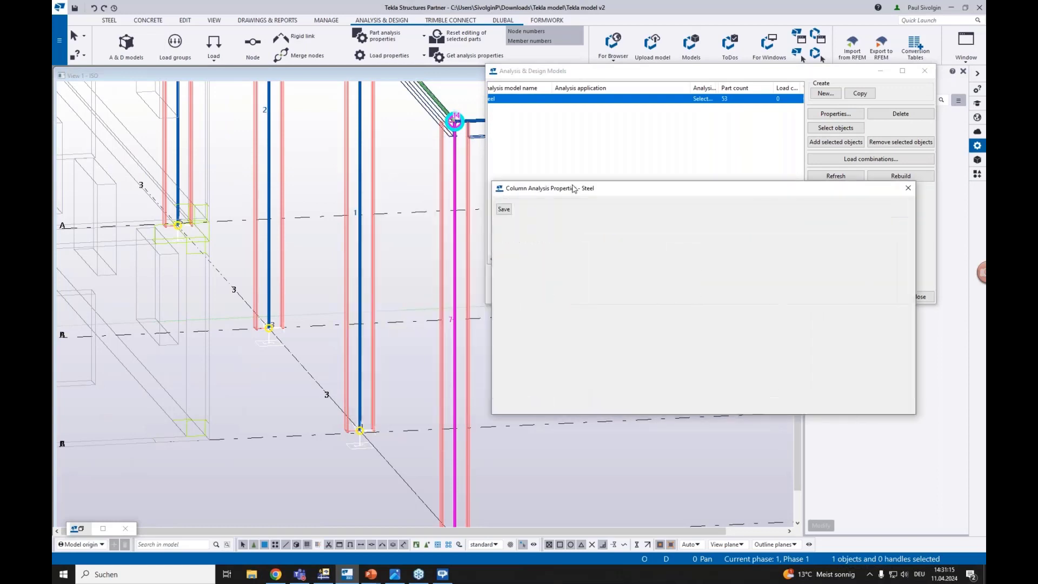
pyautogui.scroll(5, 458, 434)
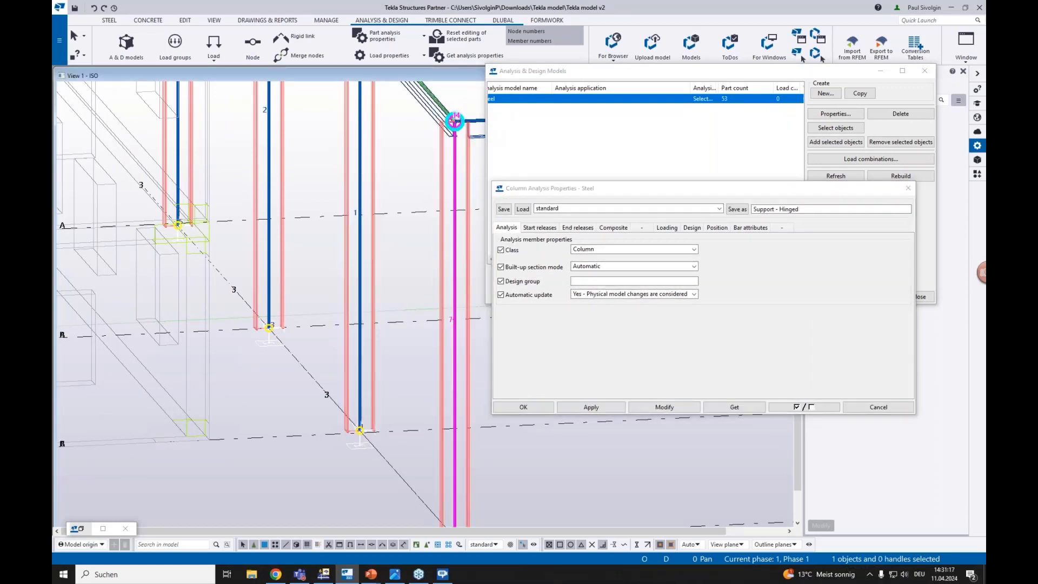
pyautogui.click(717, 227)
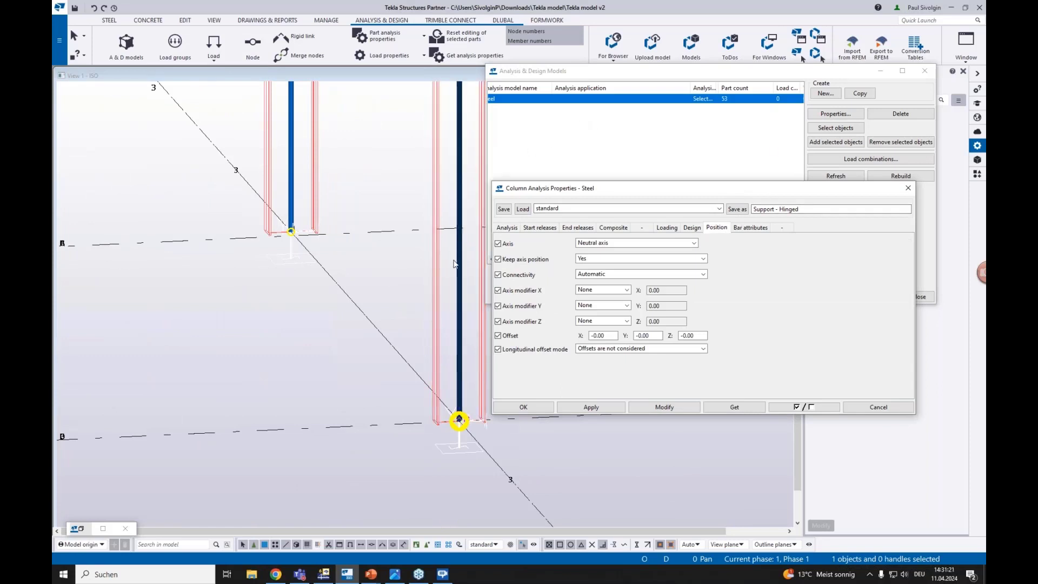
# Set the analysis axis of column 7 to Top center and apply it to the column
pyautogui.moveTo(457, 269); pyautogui.dragTo(411, 253, button='middle')
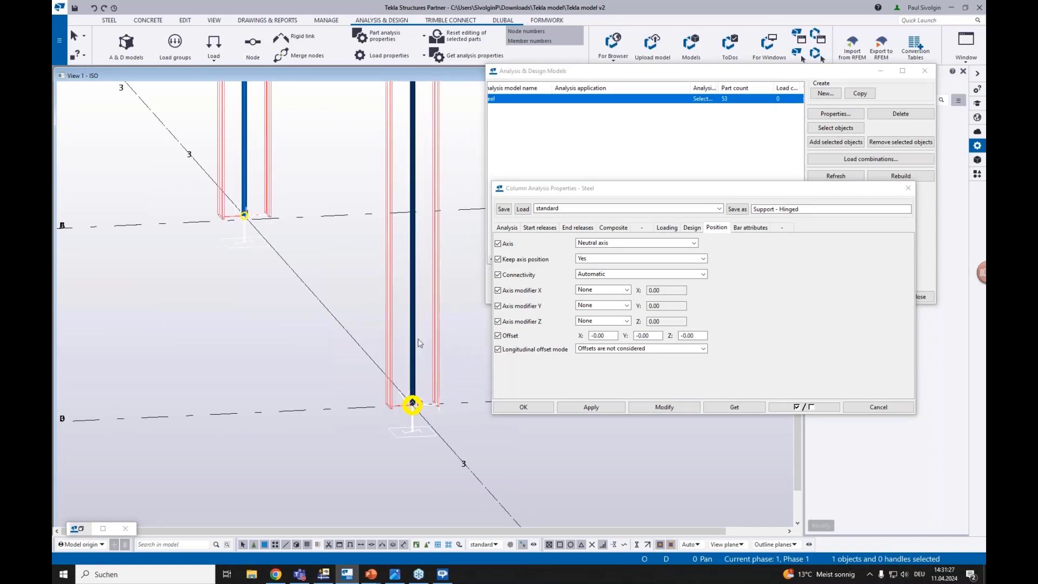
pyautogui.scroll(3, 405, 249)
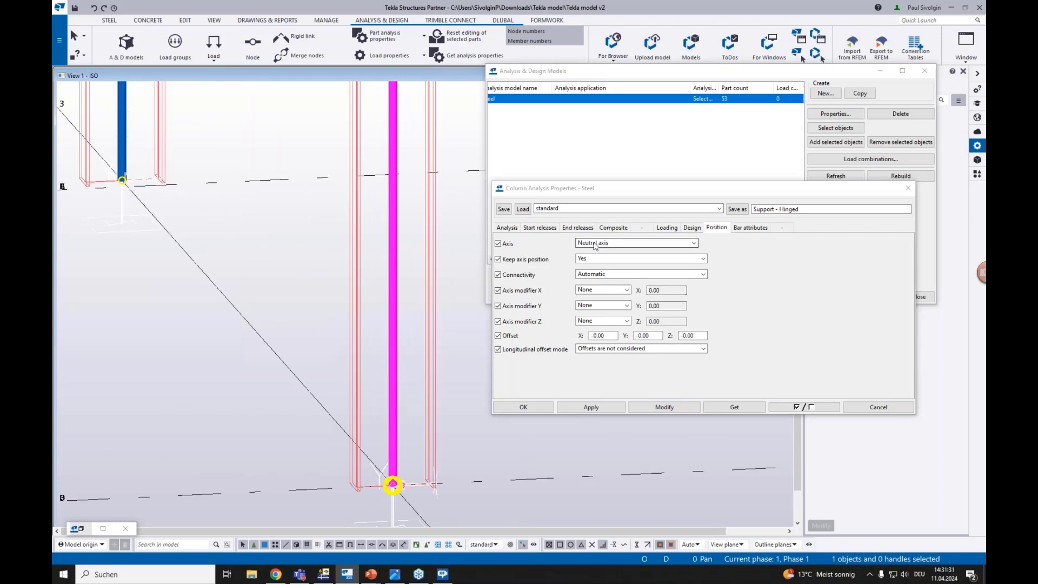
pyautogui.click(629, 243)
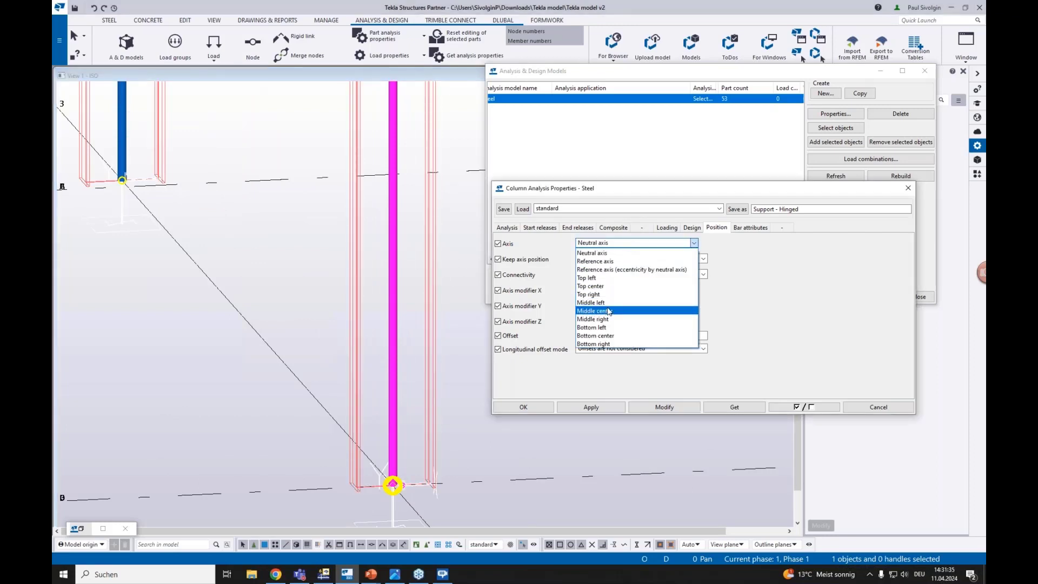
pyautogui.click(594, 286)
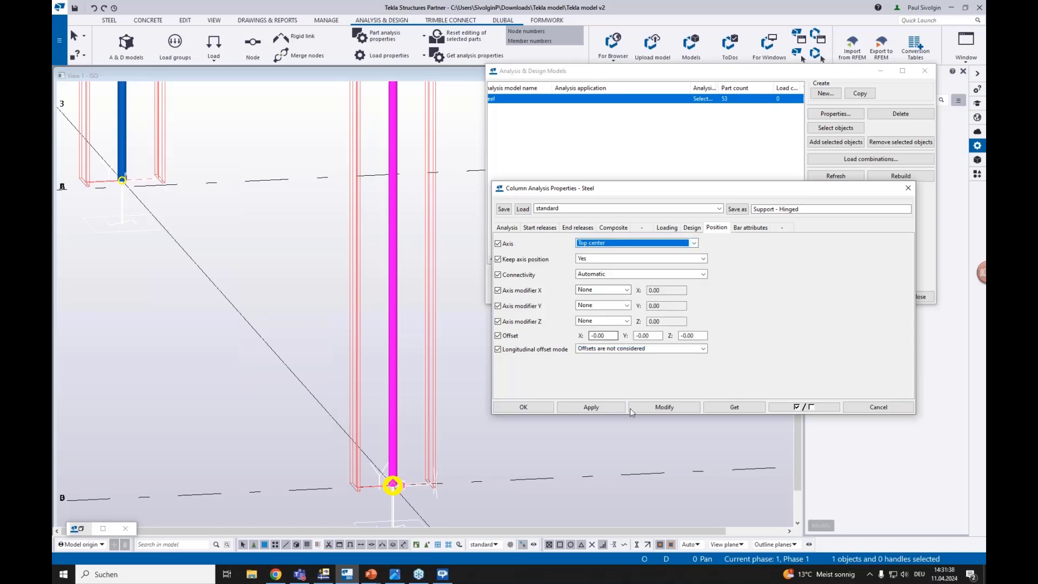
pyautogui.click(657, 408)
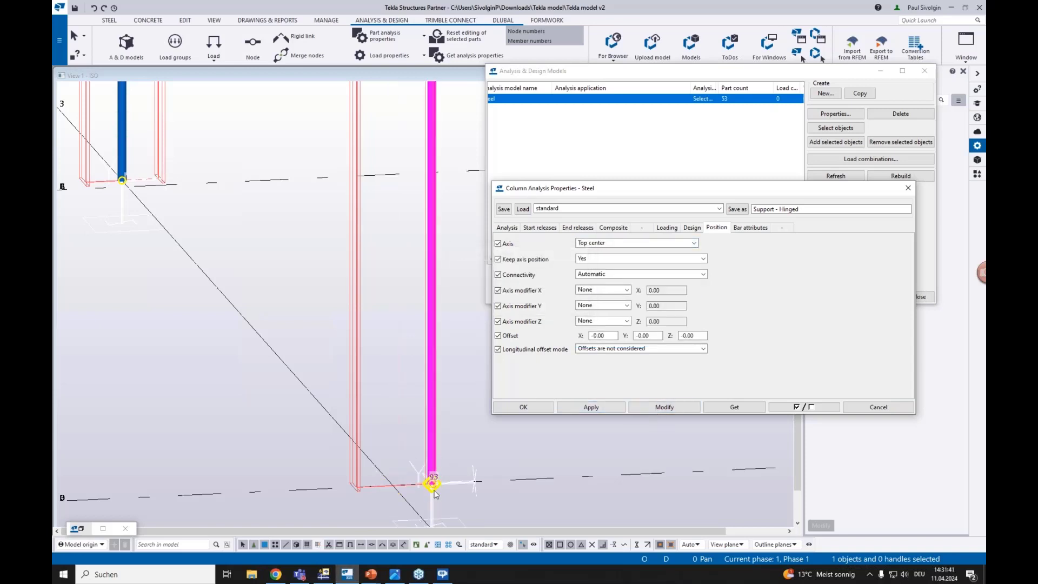
# Set the analysis axis of column 7 to Bottom center and apply the change
pyautogui.click(631, 243)
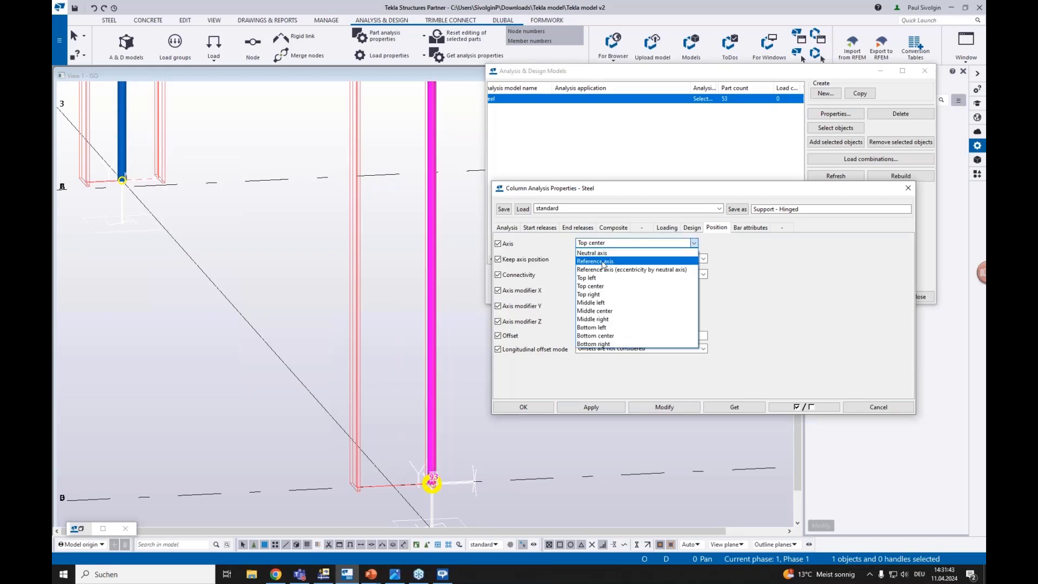
pyautogui.click(595, 336)
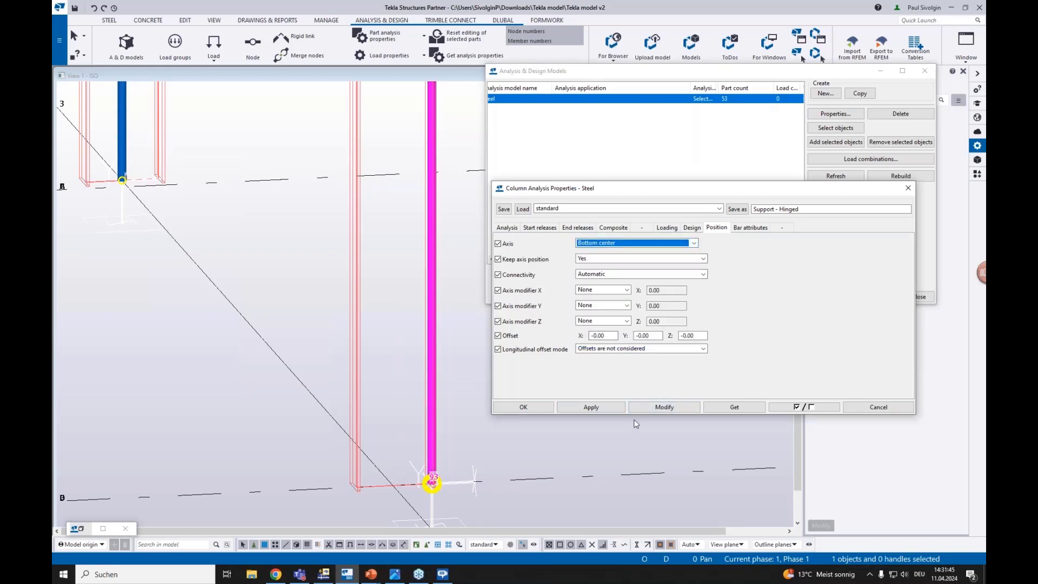
pyautogui.click(664, 407)
# Set the analysis axis of column 7 back to Neutral axis, keeping the standard preset, and apply it
pyautogui.click(631, 244)
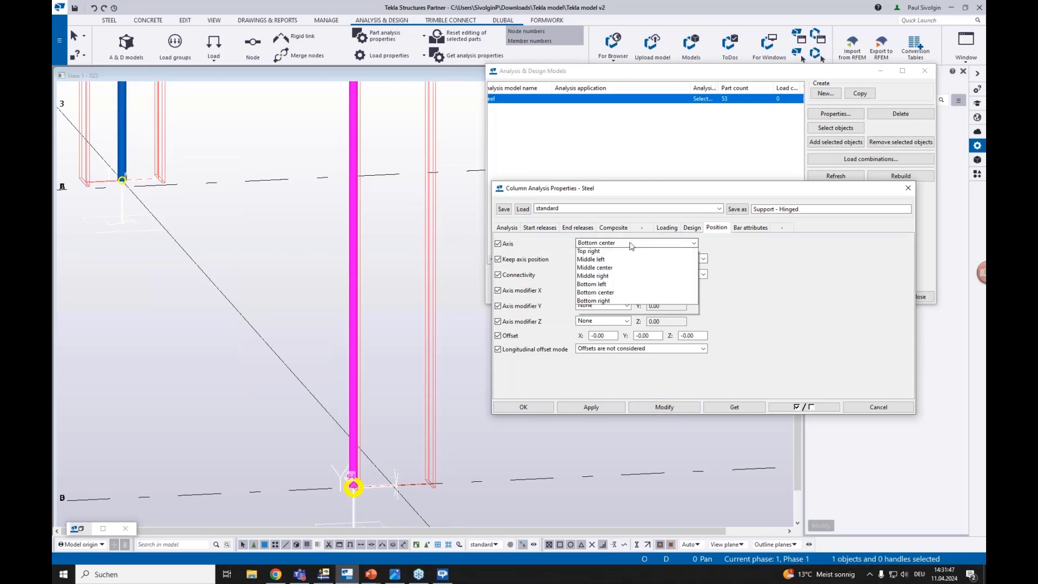
pyautogui.scroll(2, 631, 246)
pyautogui.click(597, 251)
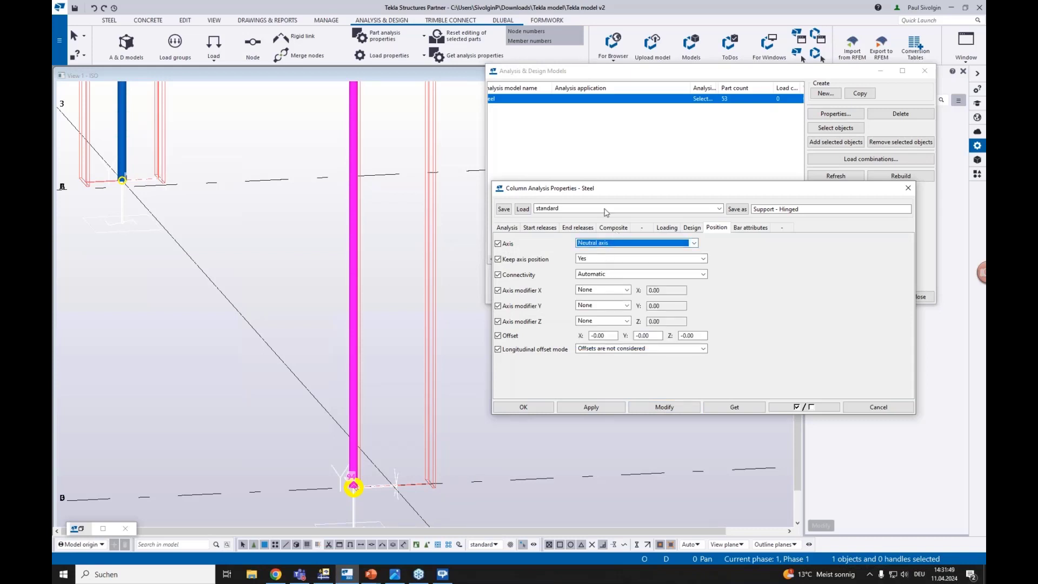
pyautogui.click(555, 211)
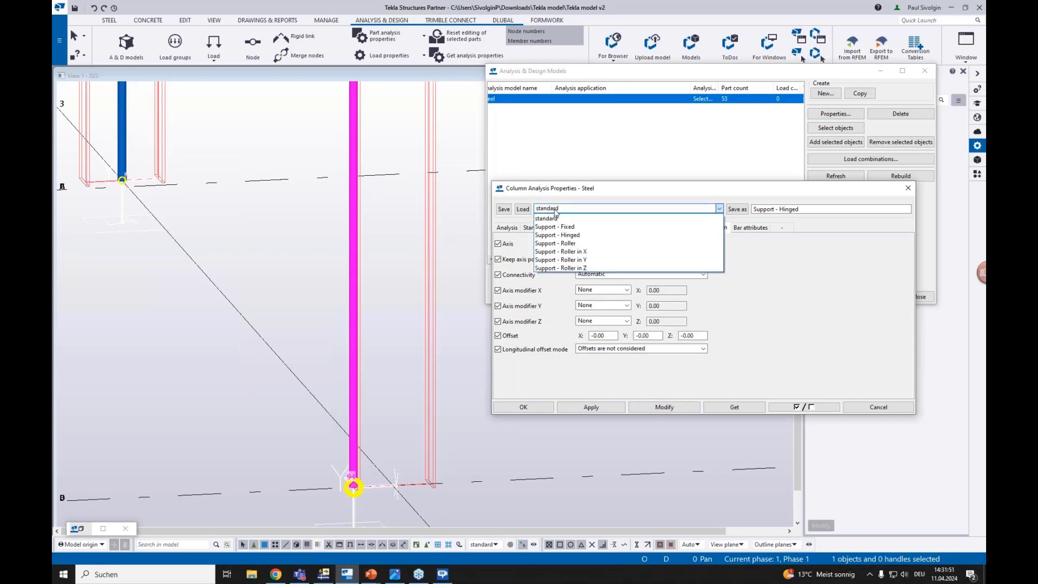
pyautogui.click(554, 218)
pyautogui.click(662, 408)
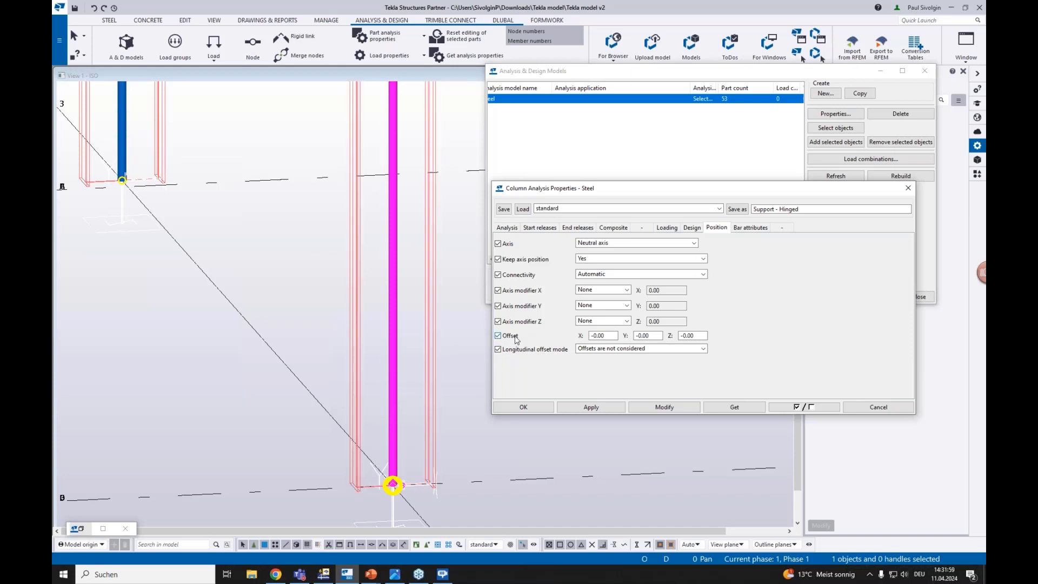
# Check the X offset option in the column's position settings and cancel the properties without changing it
pyautogui.doubleClick(592, 335)
pyautogui.scroll(-3, 378, 375)
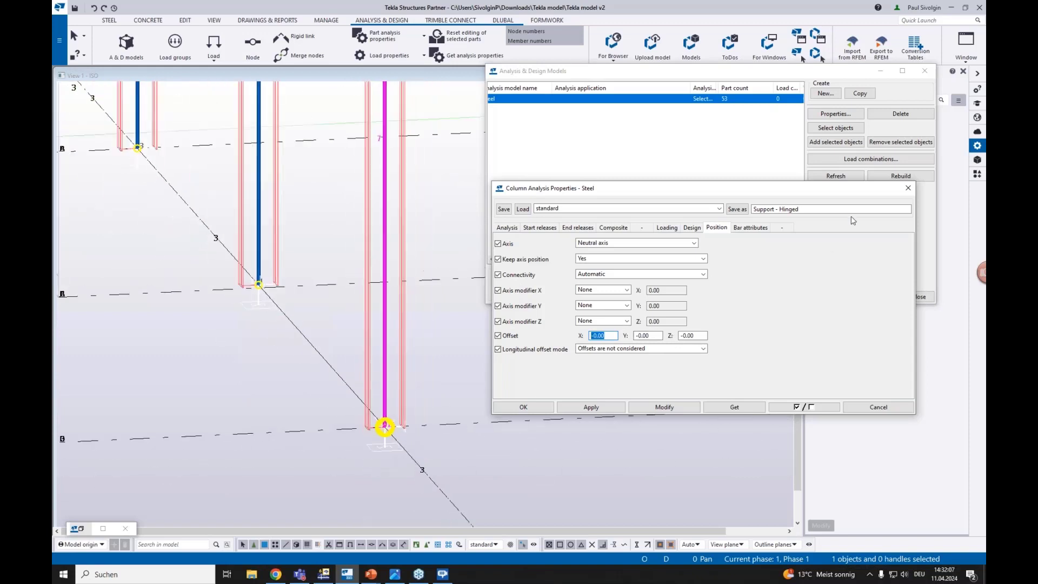
pyautogui.click(866, 409)
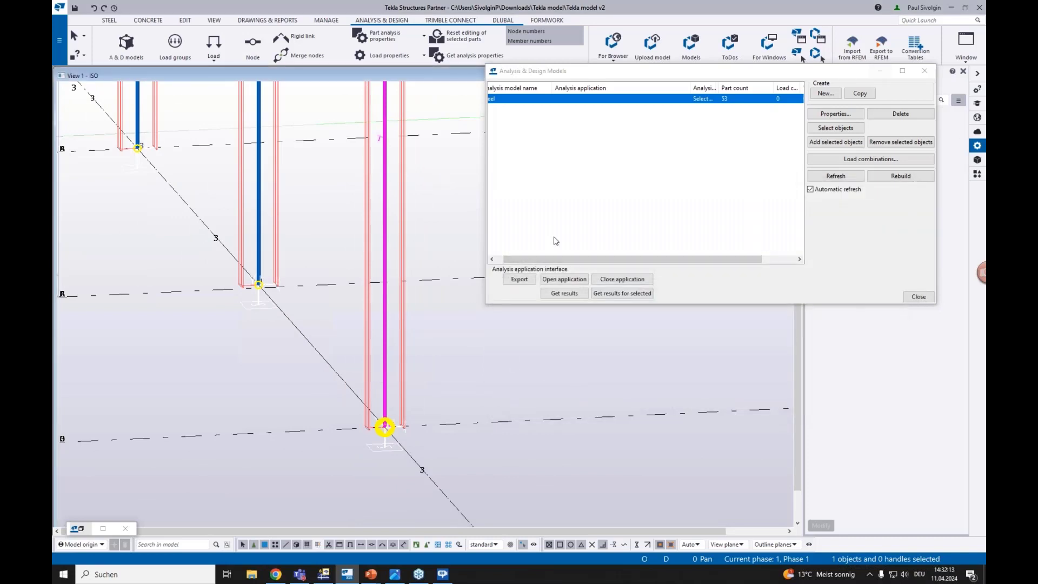
# Close the list of analysis models and show the whole building with rendered parts
pyautogui.scroll(-5, 391, 356)
pyautogui.scroll(-4, 391, 356)
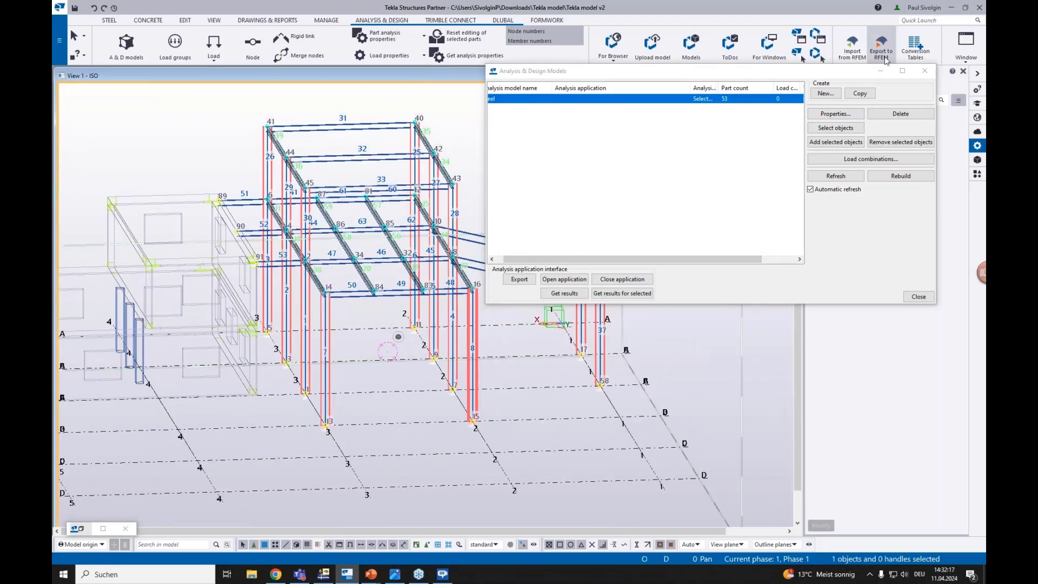
pyautogui.click(924, 71)
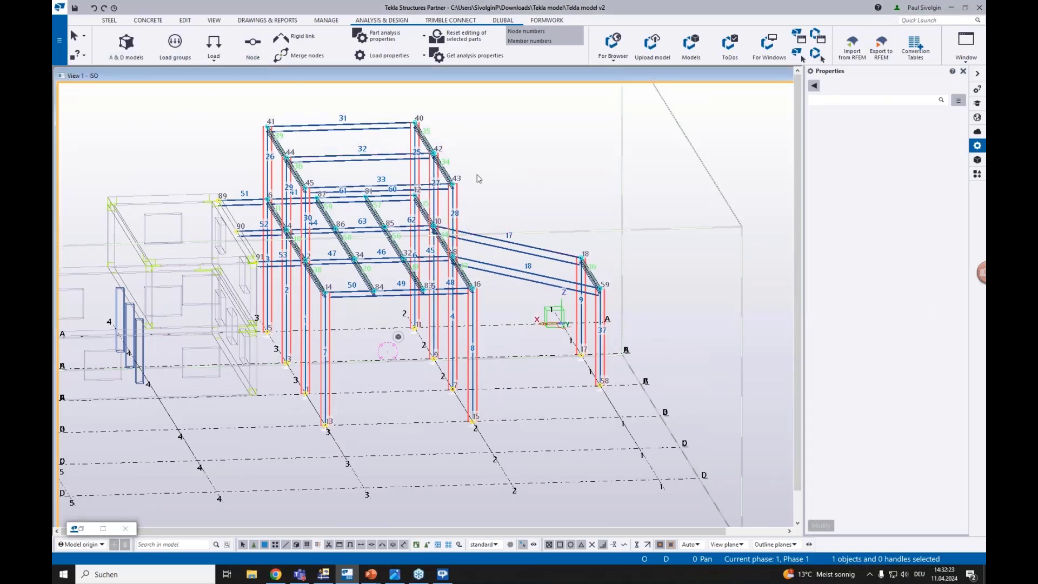
pyautogui.hotkey('ctrl', '4')
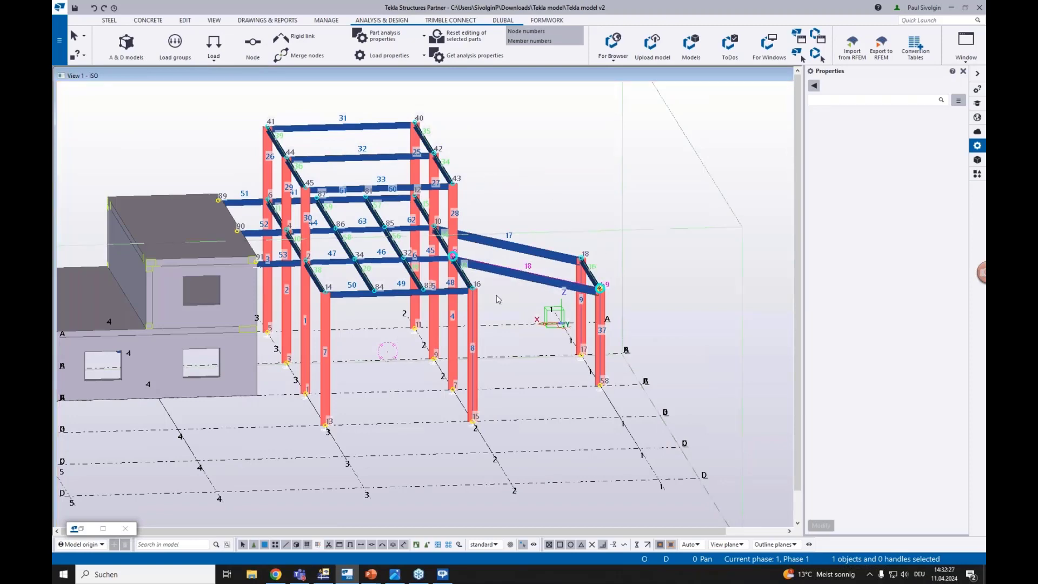
# Check the profile names of beam 18 and of beam 49 in their part properties
pyautogui.scroll(3, 517, 287)
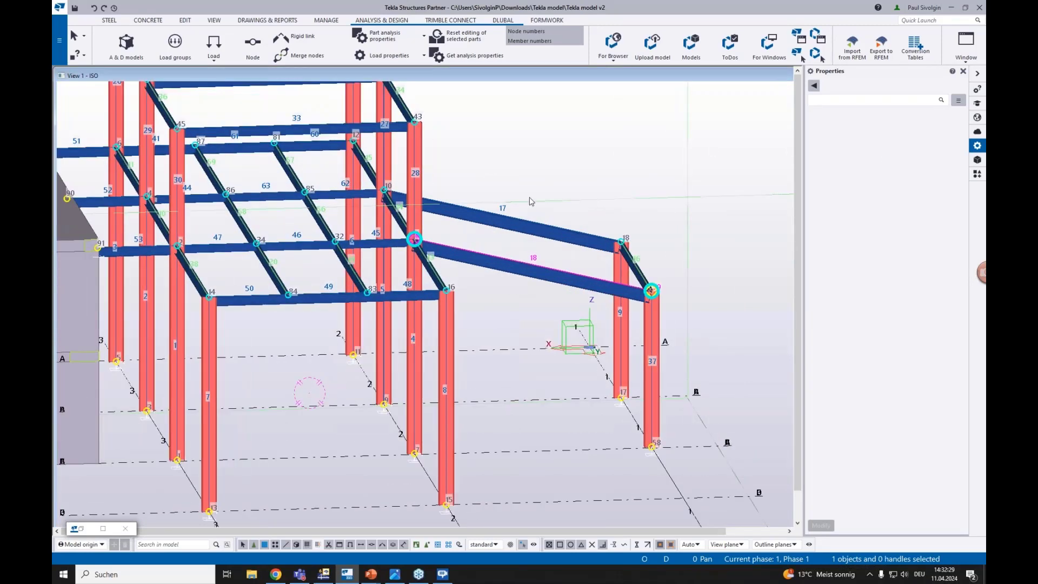
pyautogui.click(505, 273)
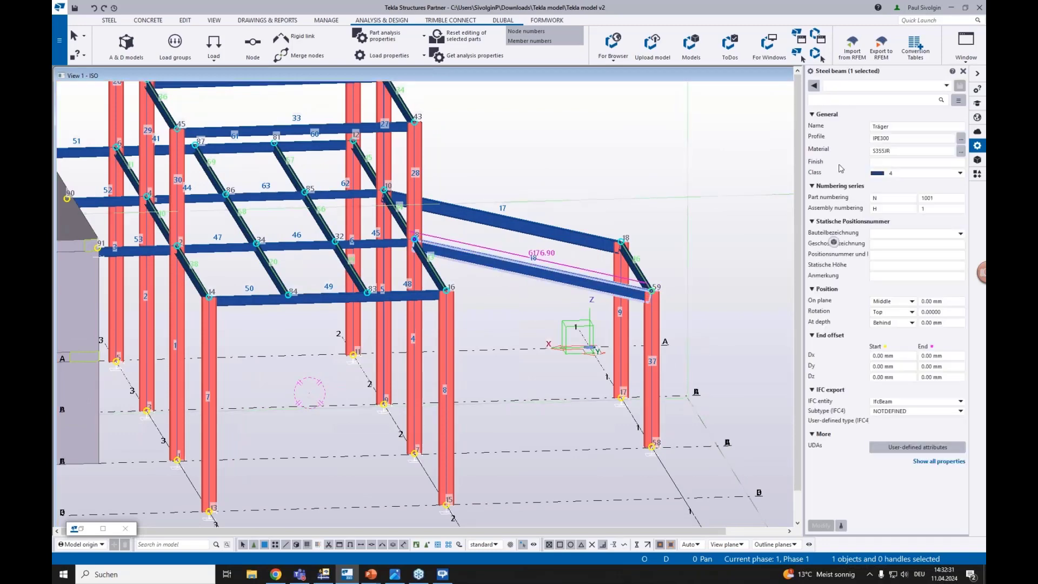
pyautogui.click(885, 137)
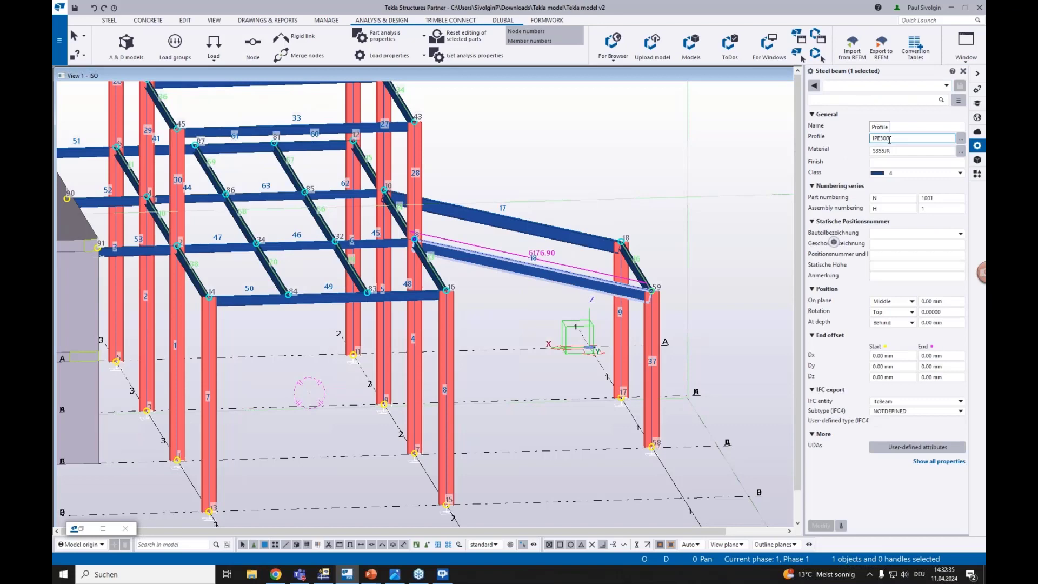
pyautogui.click(356, 300)
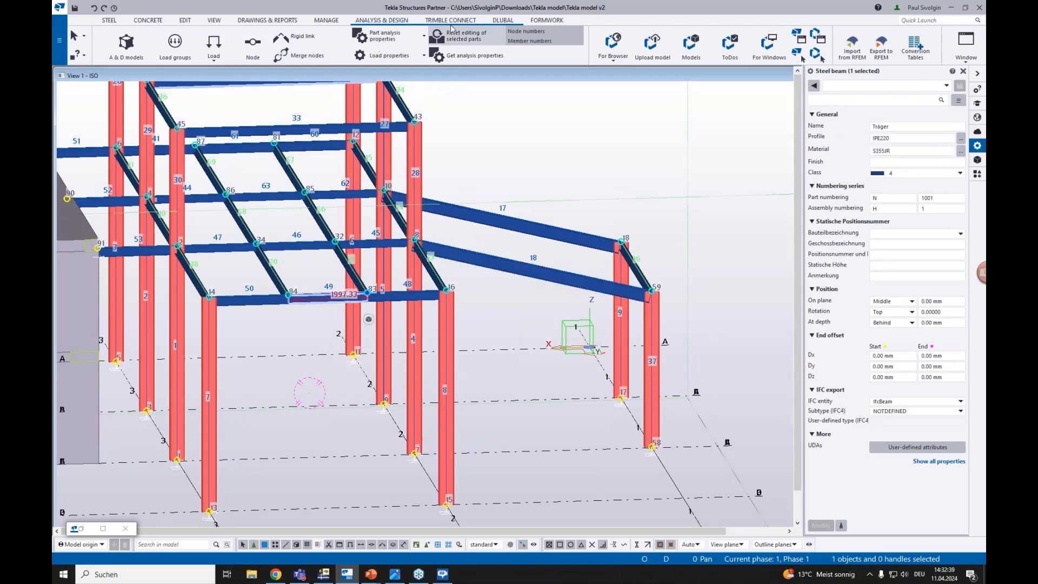
# Review the IPE(\d+) section rule for the export to RFEM in Dlubal's conversion tables and close them
pyautogui.click(503, 20)
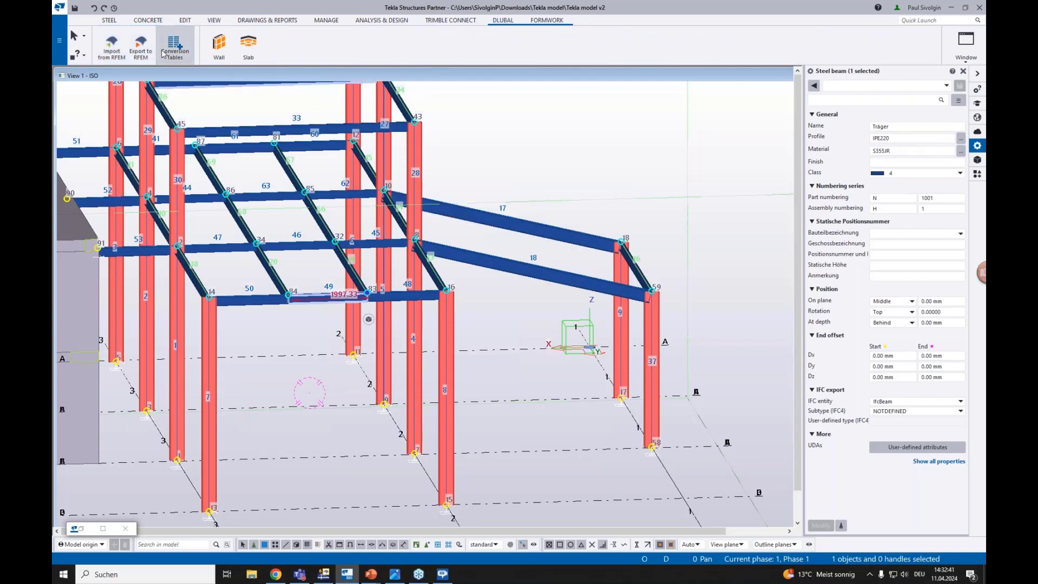
pyautogui.click(184, 53)
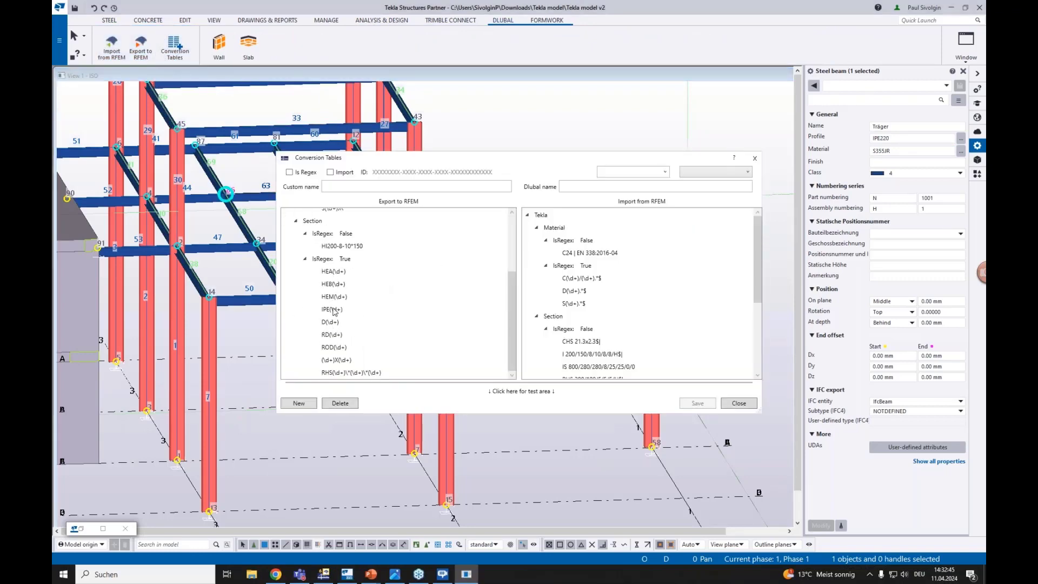
pyautogui.click(333, 311)
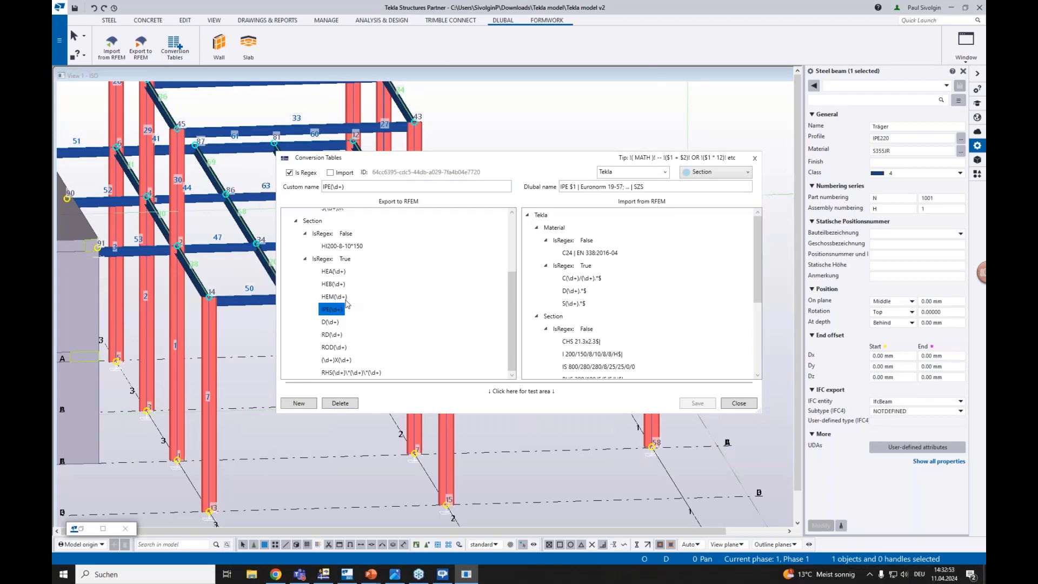
pyautogui.scroll(3, 323, 319)
pyautogui.scroll(-3, 322, 319)
pyautogui.click(754, 158)
# Export the analytical model to RFEM with rigid links and the Z-axis upward, overwriting the current model
pyautogui.keyDown('ctrl'); pyautogui.moveTo(546, 291); pyautogui.dragTo(516, 272, button='middle'); pyautogui.keyUp('ctrl')
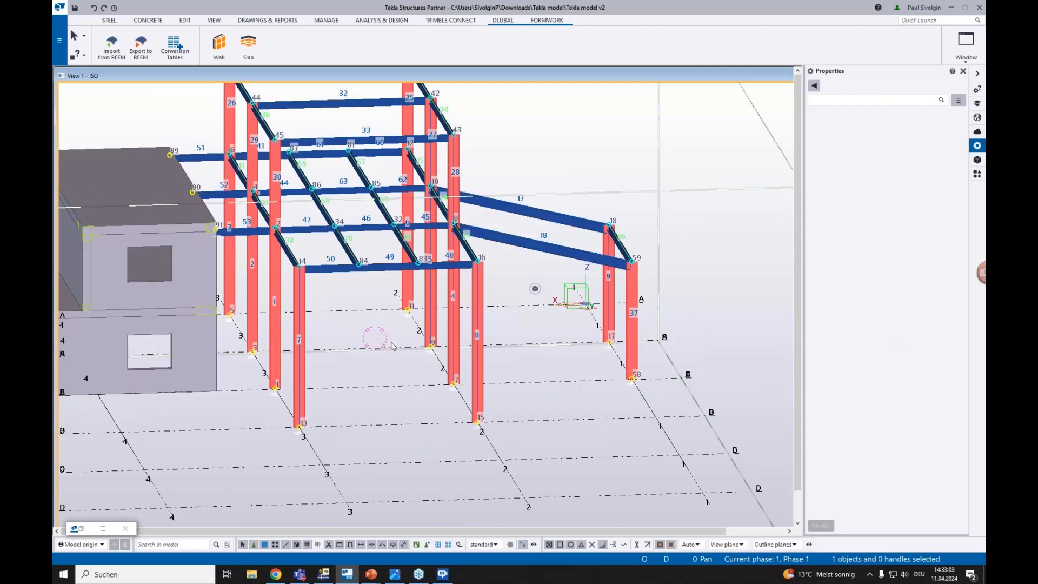
pyautogui.scroll(-3, 392, 345)
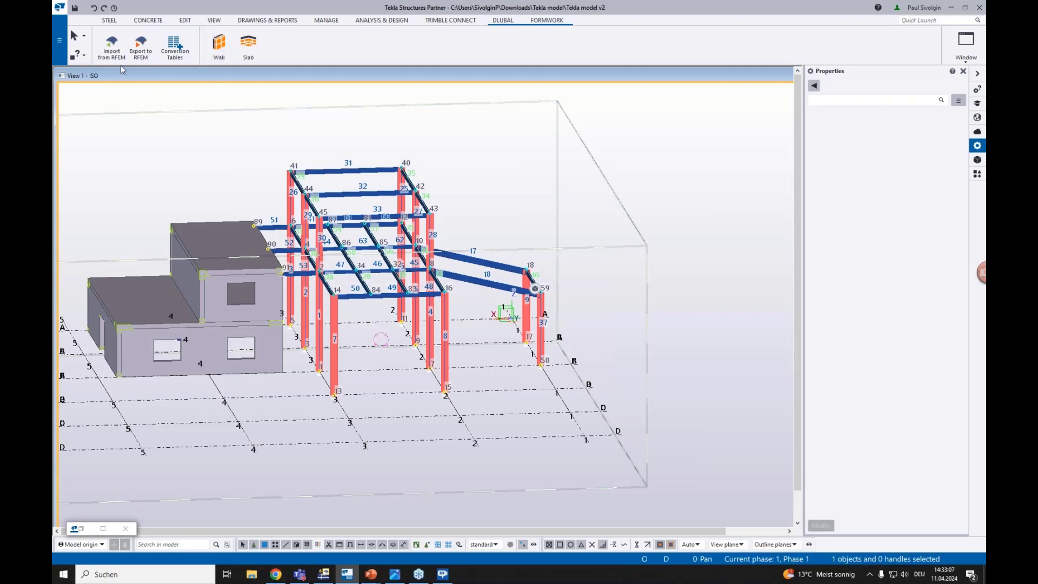
pyautogui.click(141, 48)
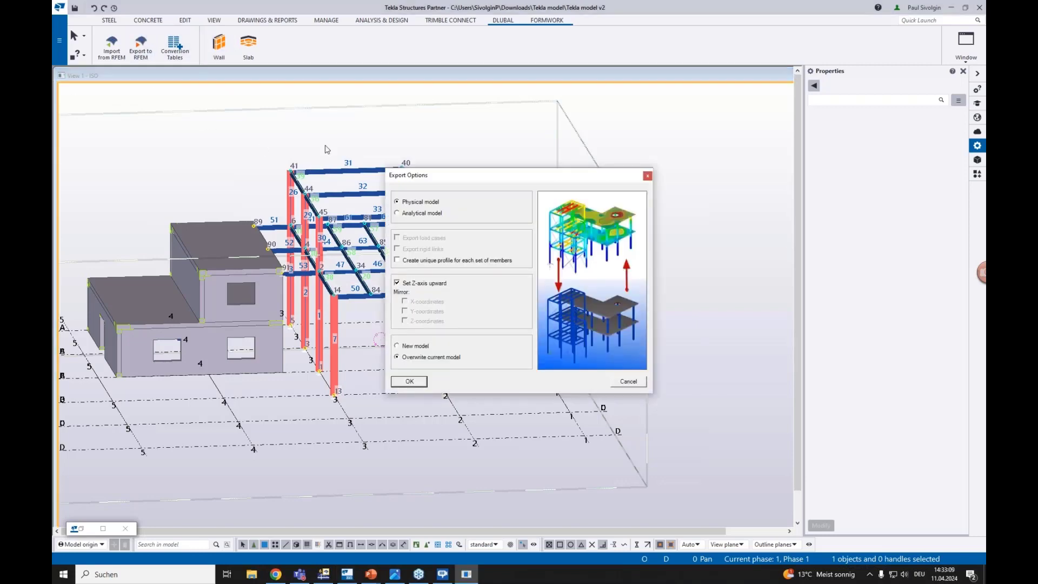
pyautogui.click(424, 214)
pyautogui.moveTo(481, 176); pyautogui.dragTo(527, 151)
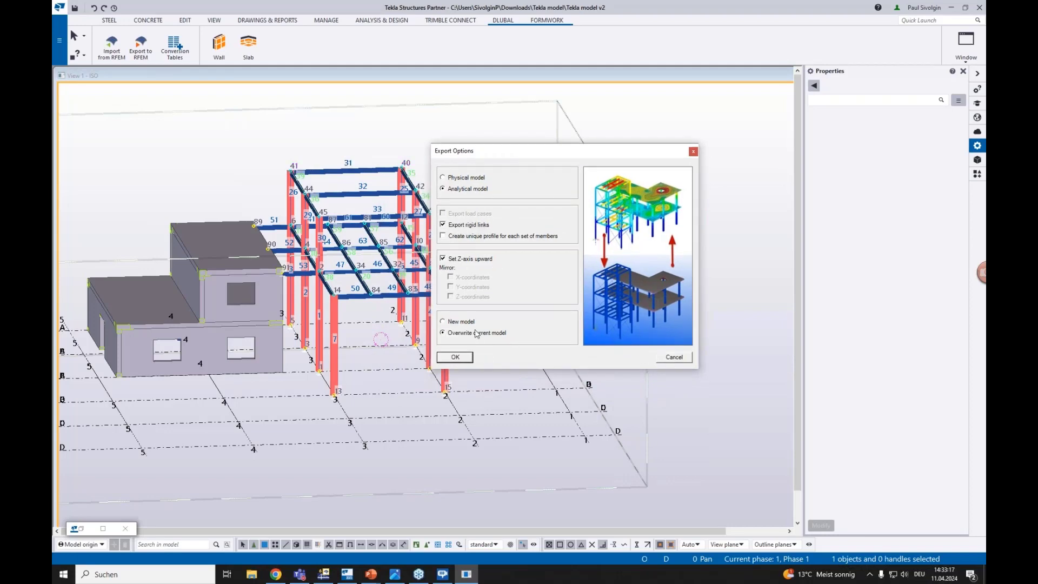
pyautogui.click(325, 574)
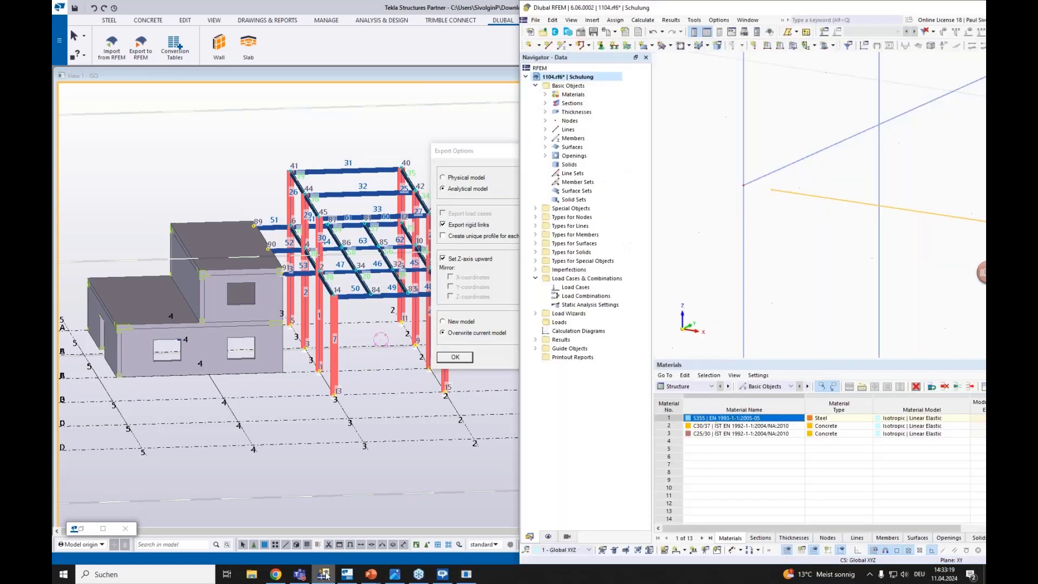
pyautogui.scroll(3, 788, 233)
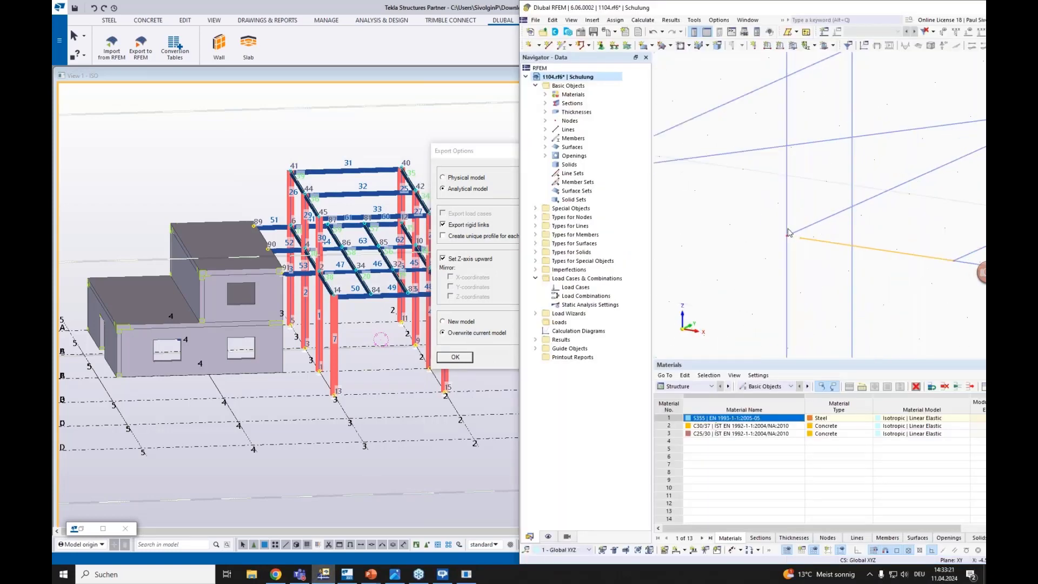
pyautogui.click(492, 343)
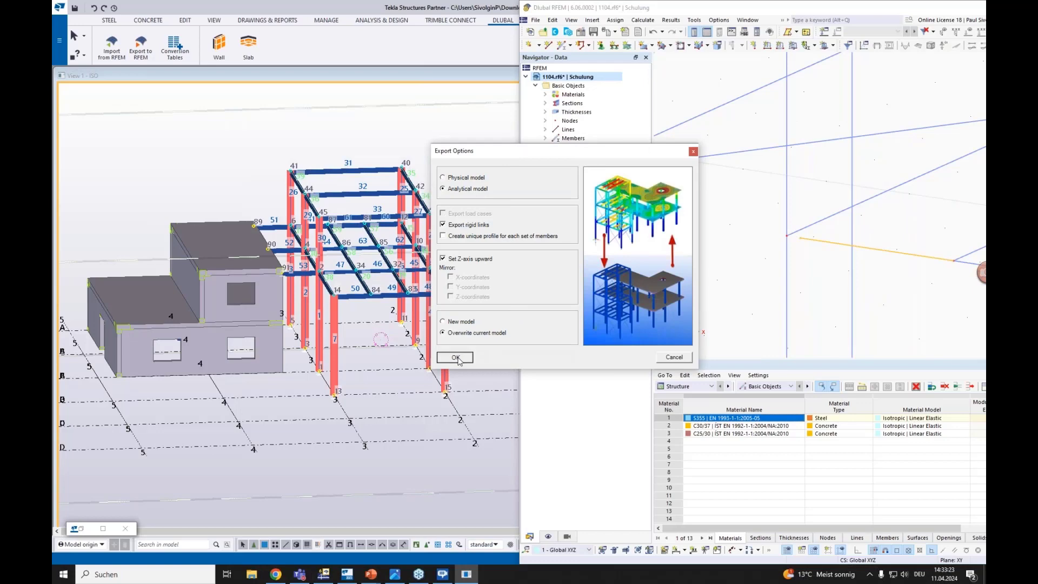
pyautogui.click(455, 357)
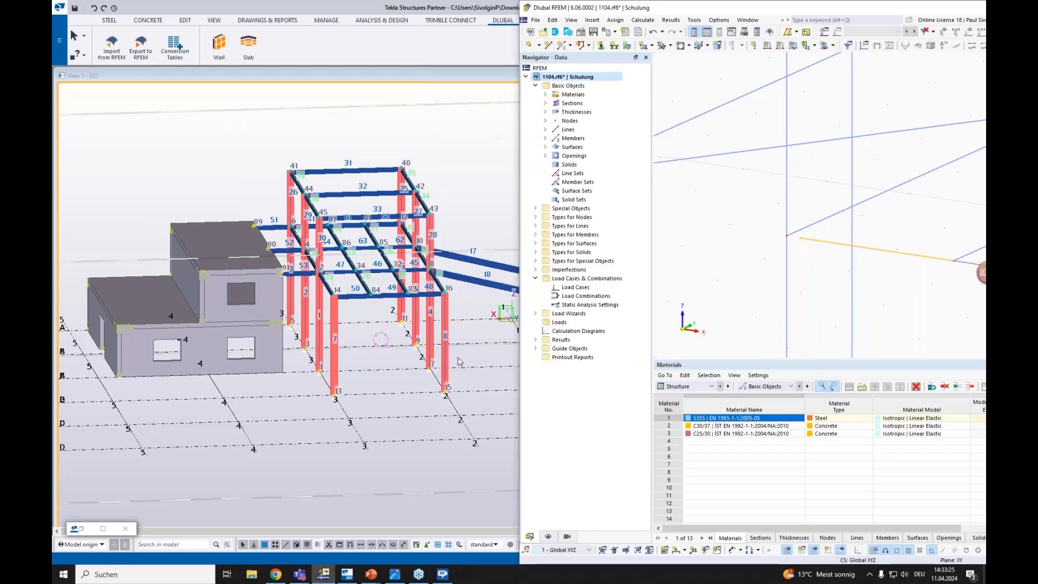
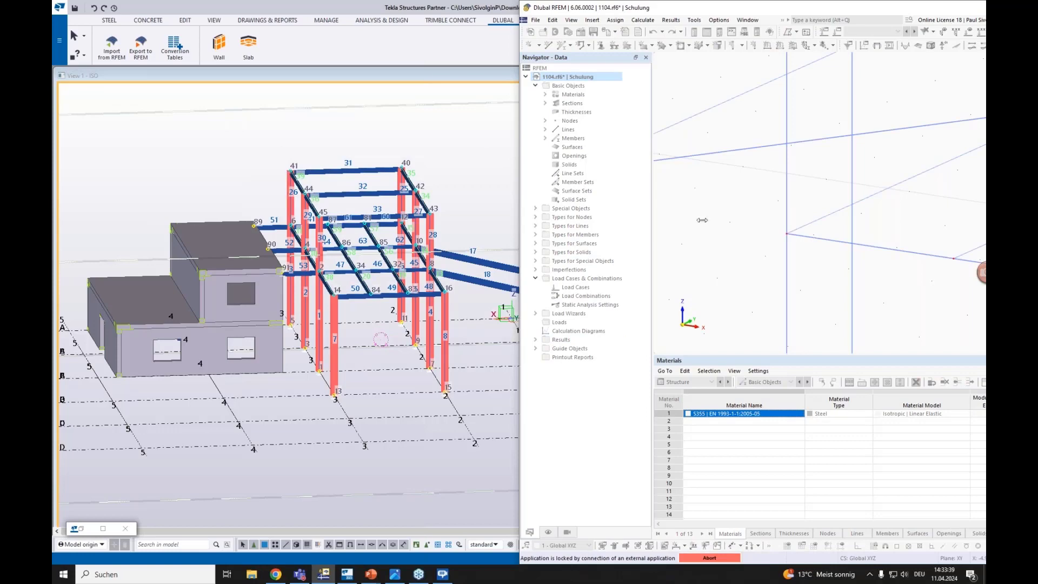
# Switch to RFEM in a maximized window and inspect the exported steel frame as a rendered model
pyautogui.doubleClick(901, 12)
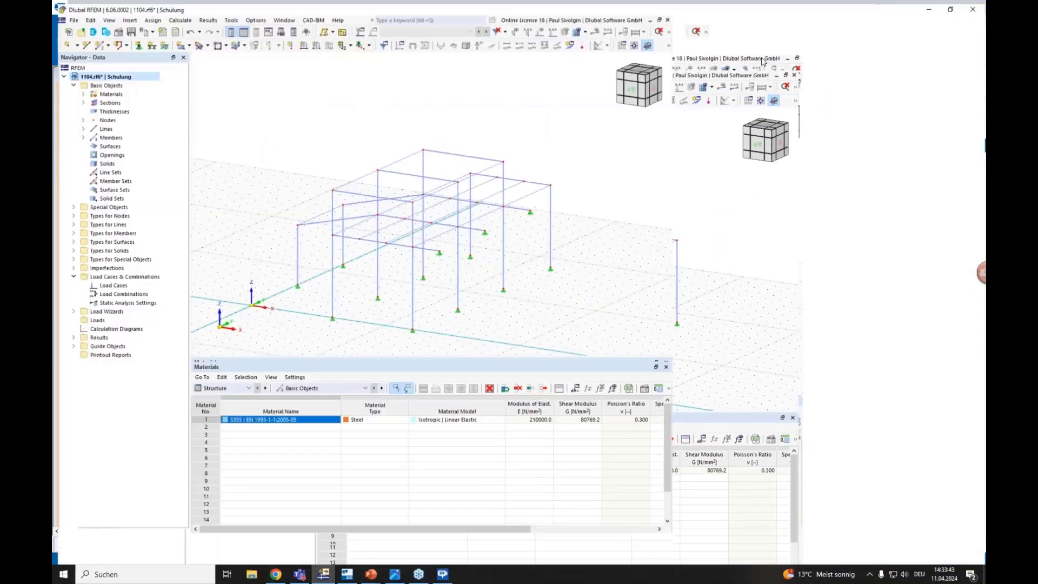
pyautogui.keyDown('ctrl'); pyautogui.moveTo(719, 122); pyautogui.dragTo(800, 136, button='middle'); pyautogui.keyUp('ctrl')
pyautogui.click(825, 30)
pyautogui.scroll(3, 664, 266)
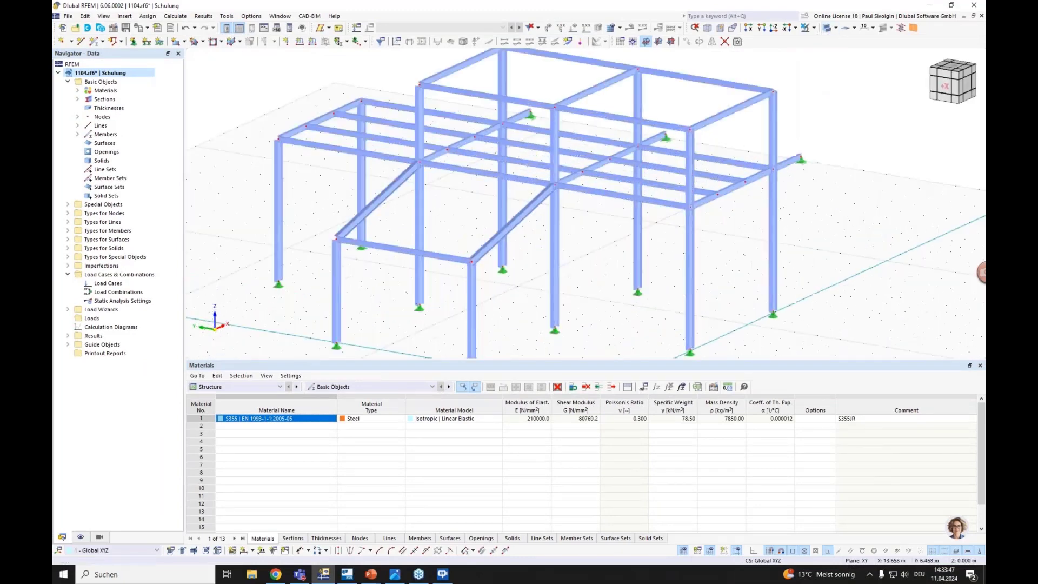
pyautogui.moveTo(562, 331); pyautogui.dragTo(560, 267, button='middle')
pyautogui.scroll(-2, 560, 268)
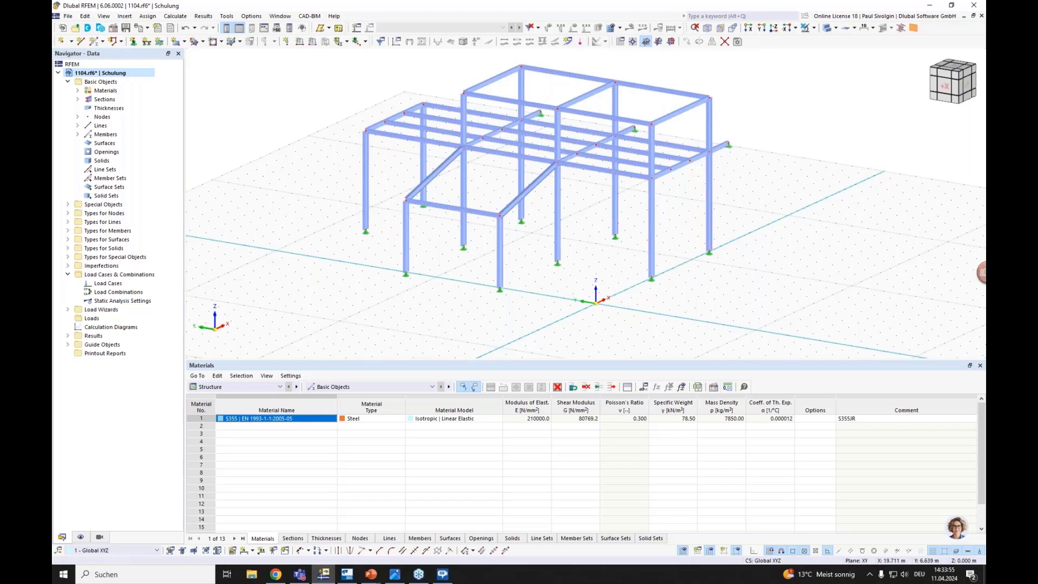
pyautogui.keyDown('ctrl'); pyautogui.moveTo(665, 205); pyautogui.dragTo(675, 202, button='middle'); pyautogui.keyUp('ctrl')
# Review the exported members coloured by section, by member type and by material
pyautogui.click(80, 537)
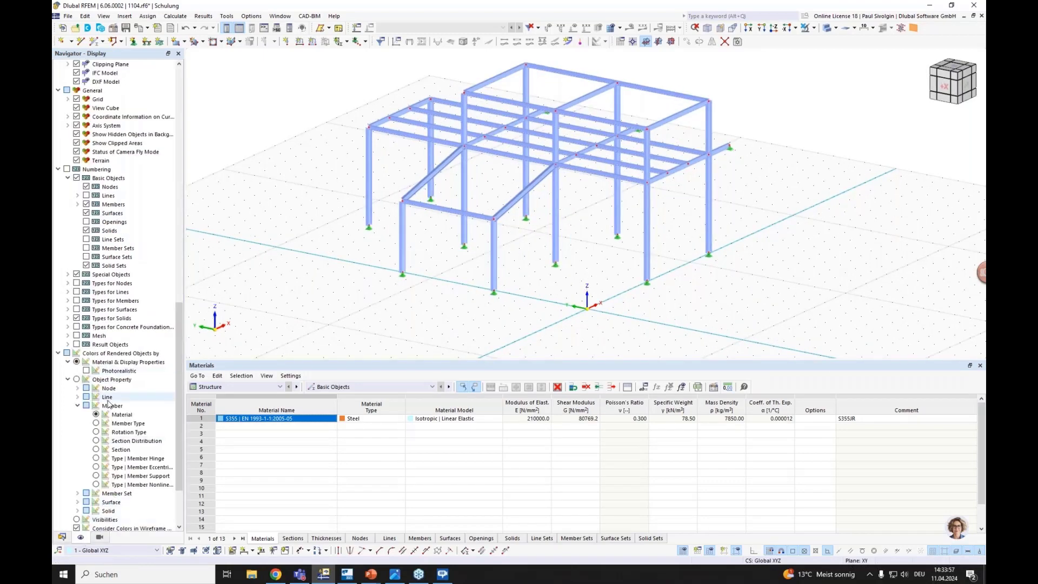
pyautogui.click(96, 449)
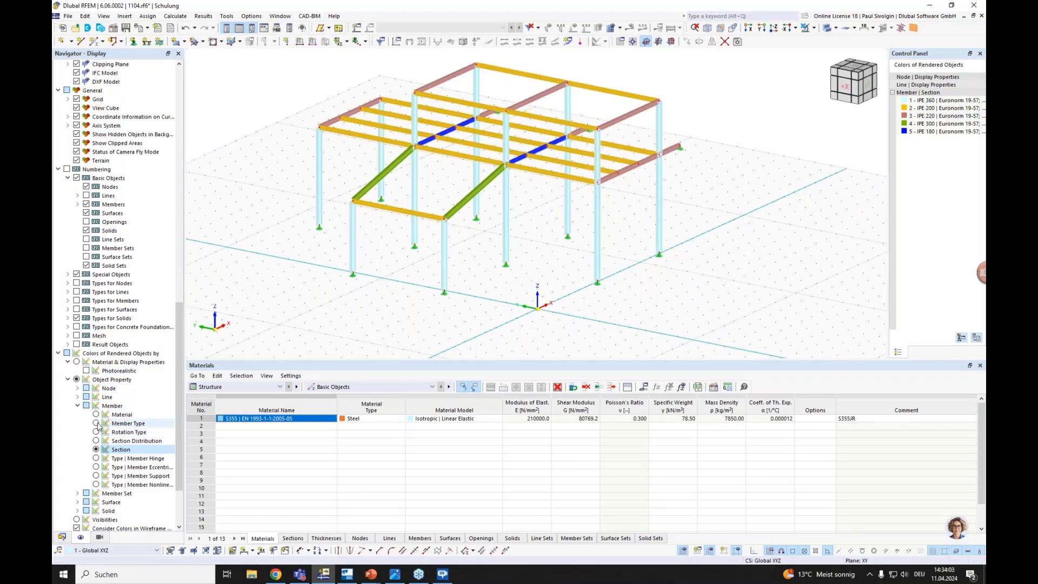
pyautogui.click(96, 423)
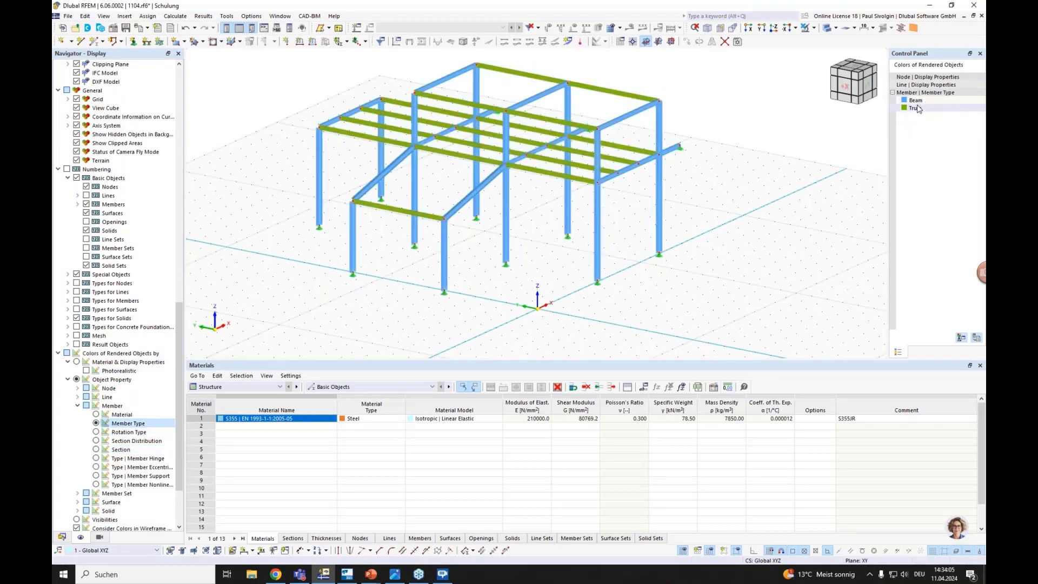
pyautogui.click(96, 414)
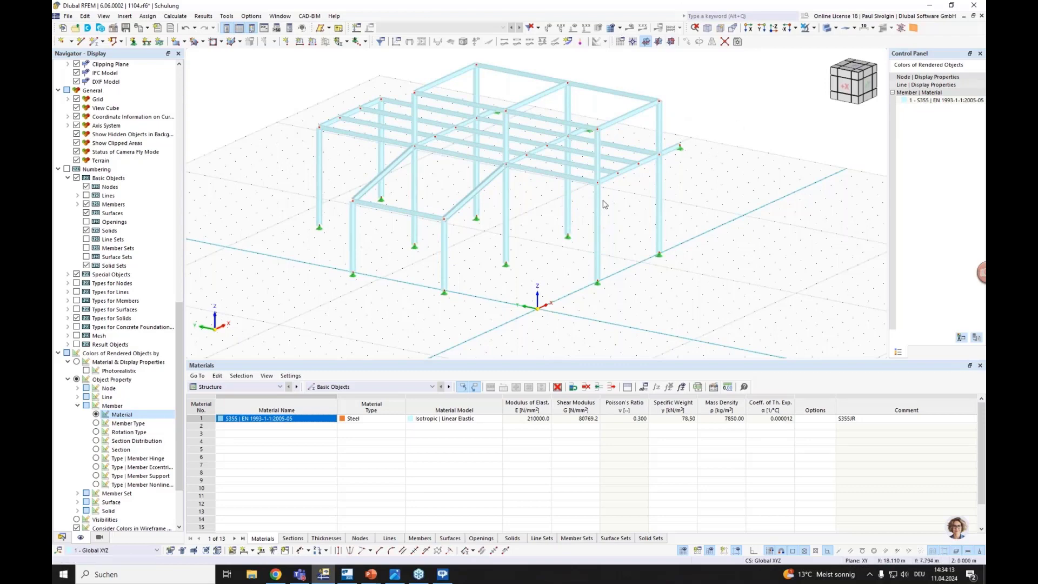
# Colour the rendered members by member type
pyautogui.click(62, 536)
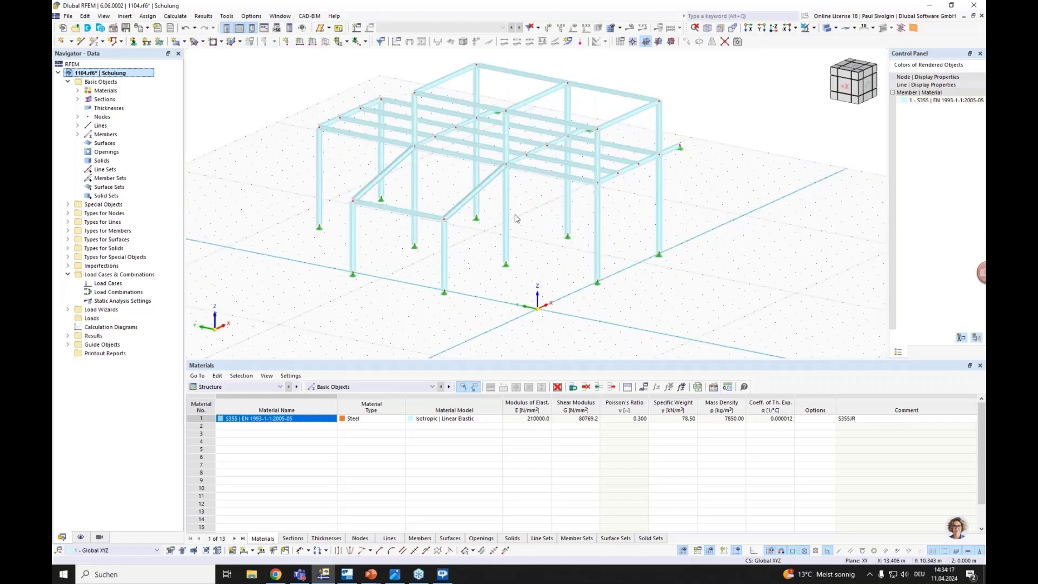
pyautogui.scroll(-2, 515, 218)
pyautogui.click(80, 537)
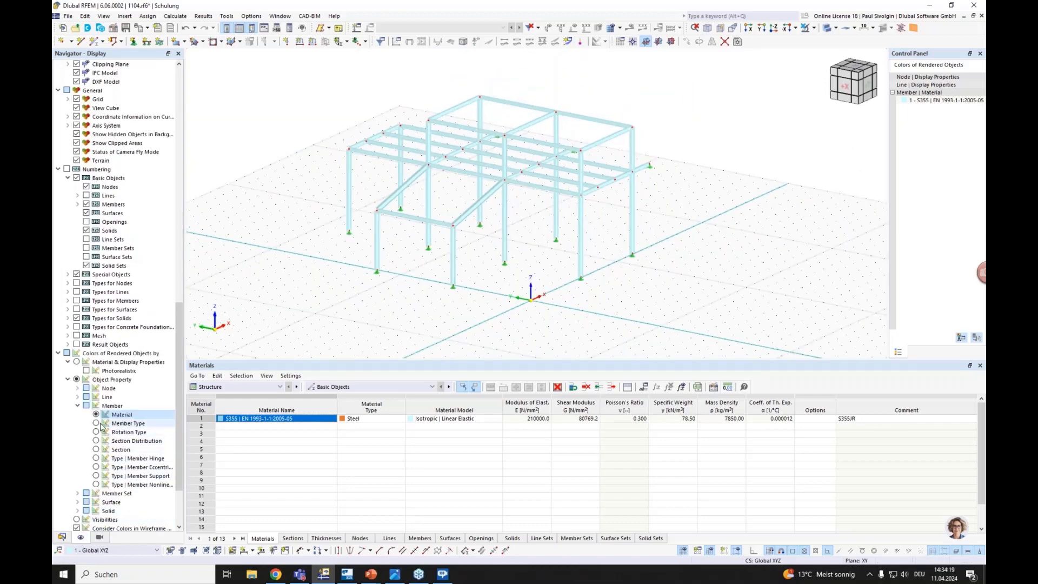
pyautogui.click(97, 423)
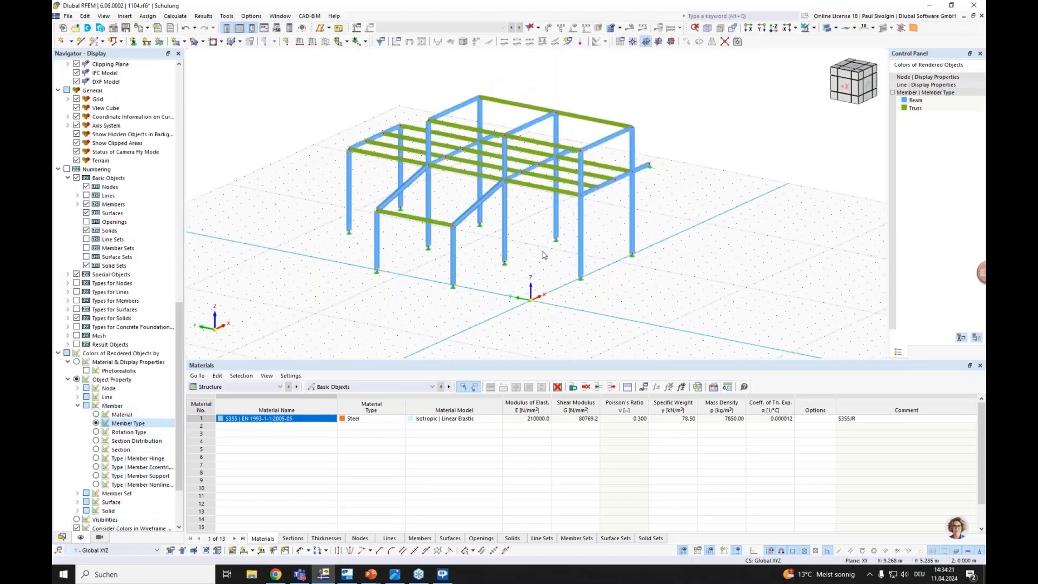
pyautogui.moveTo(544, 255); pyautogui.dragTo(545, 281, button='middle')
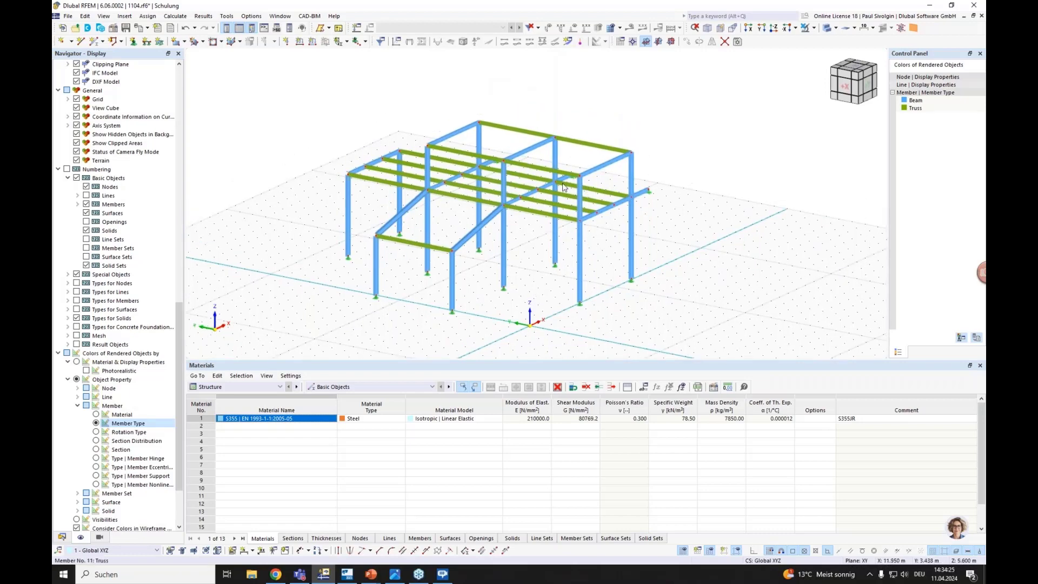
# Start a new single member and set its member type to Tension
pyautogui.click(93, 42)
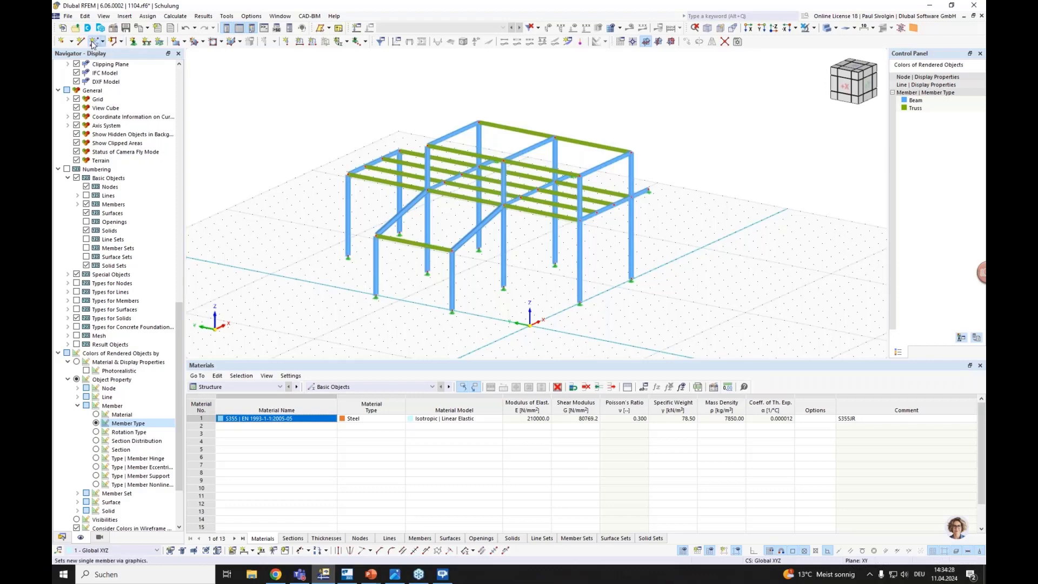
pyautogui.doubleClick(393, 183)
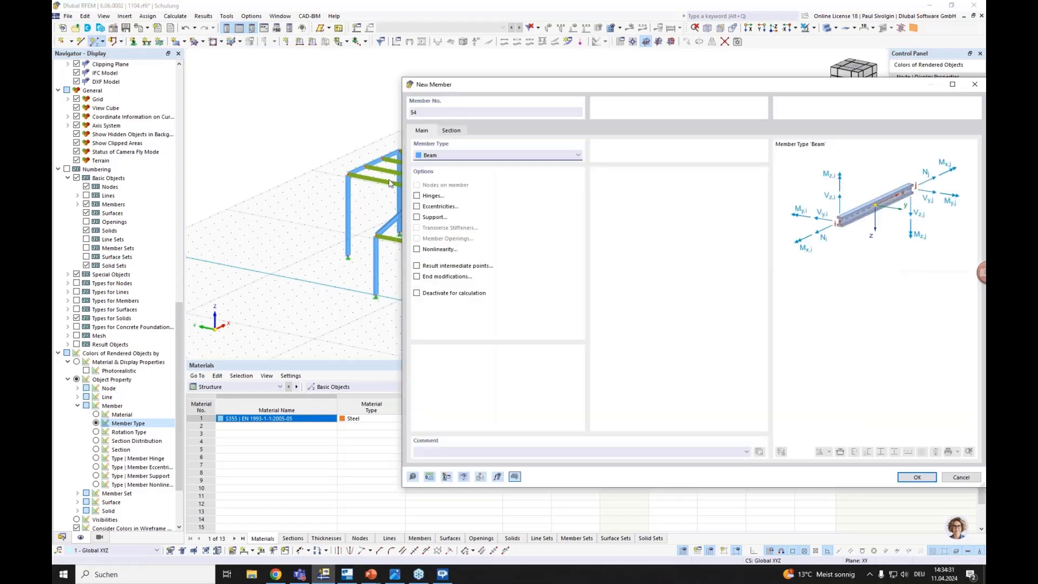
pyautogui.click(443, 155)
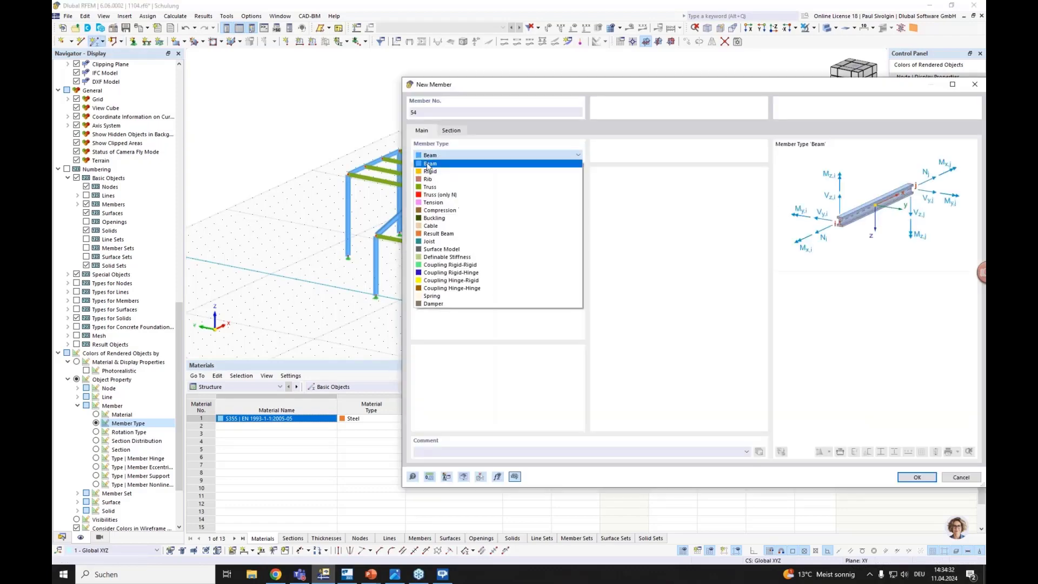
pyautogui.click(440, 203)
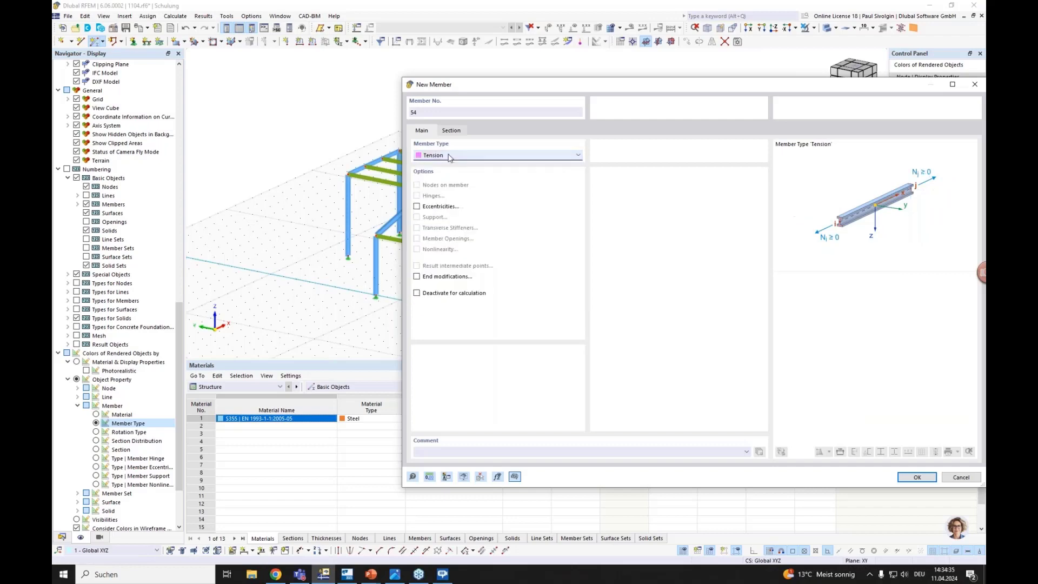
# Assign the standardized round bar section R 20 to the new tension member and confirm its definition
pyautogui.click(451, 130)
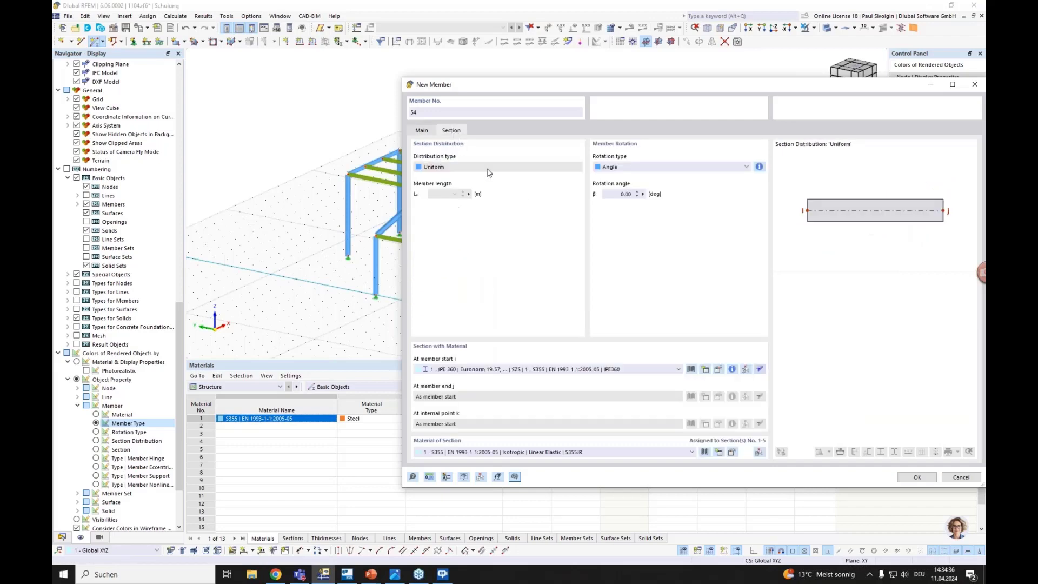
pyautogui.click(691, 369)
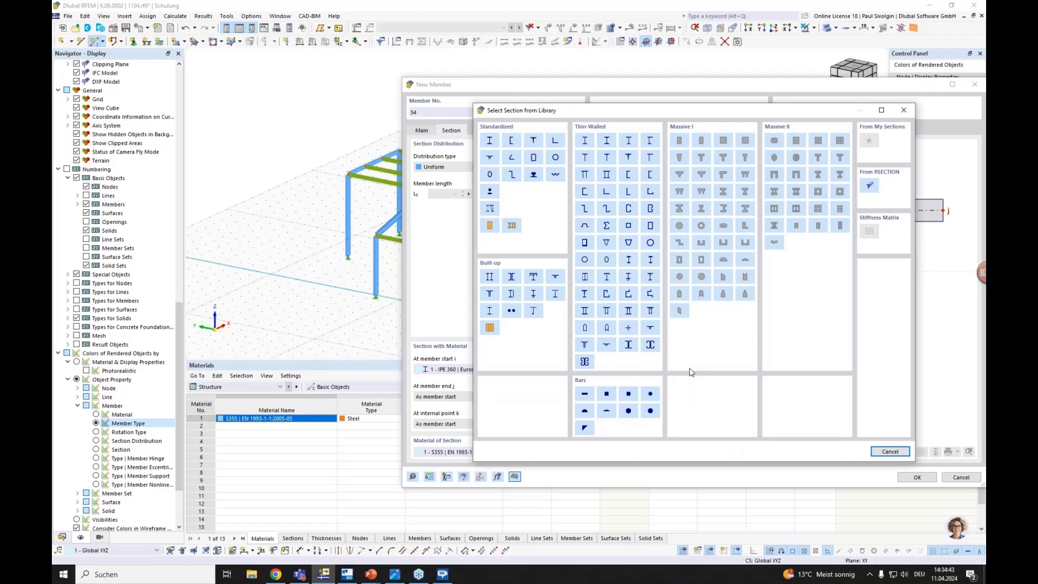
pyautogui.click(490, 193)
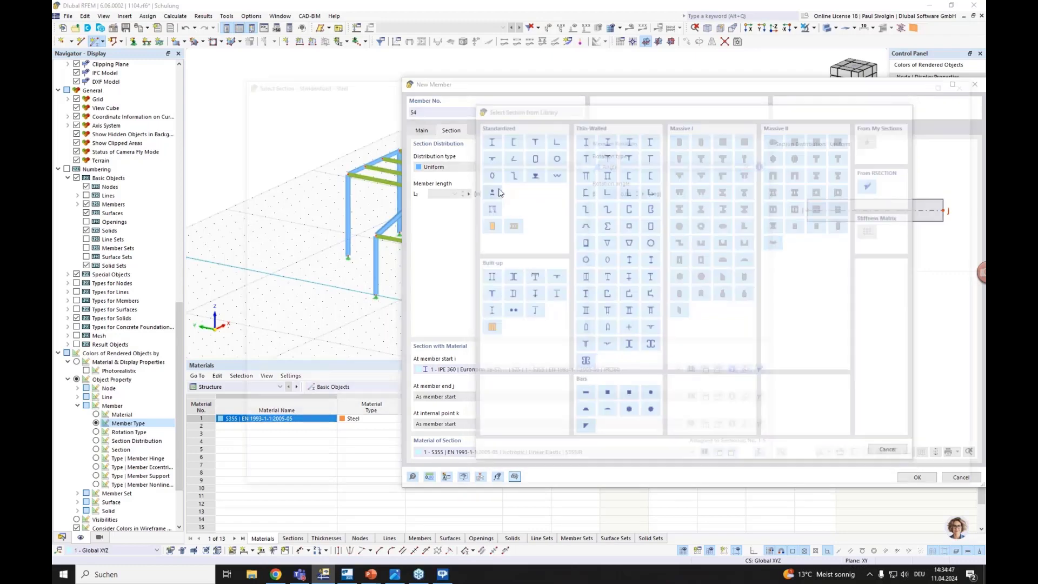
pyautogui.scroll(-3, 379, 200)
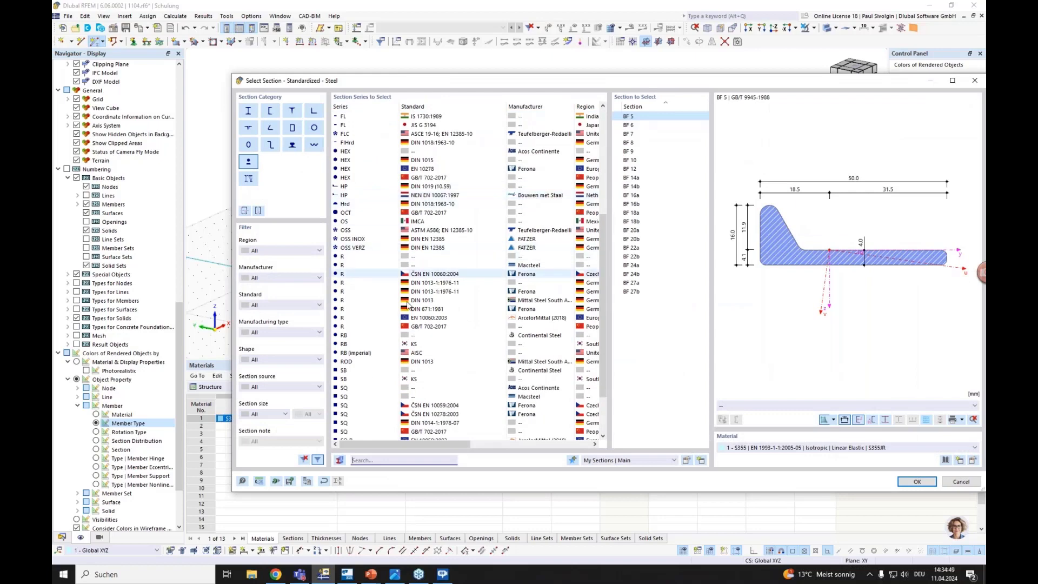
pyautogui.click(379, 258)
pyautogui.click(635, 204)
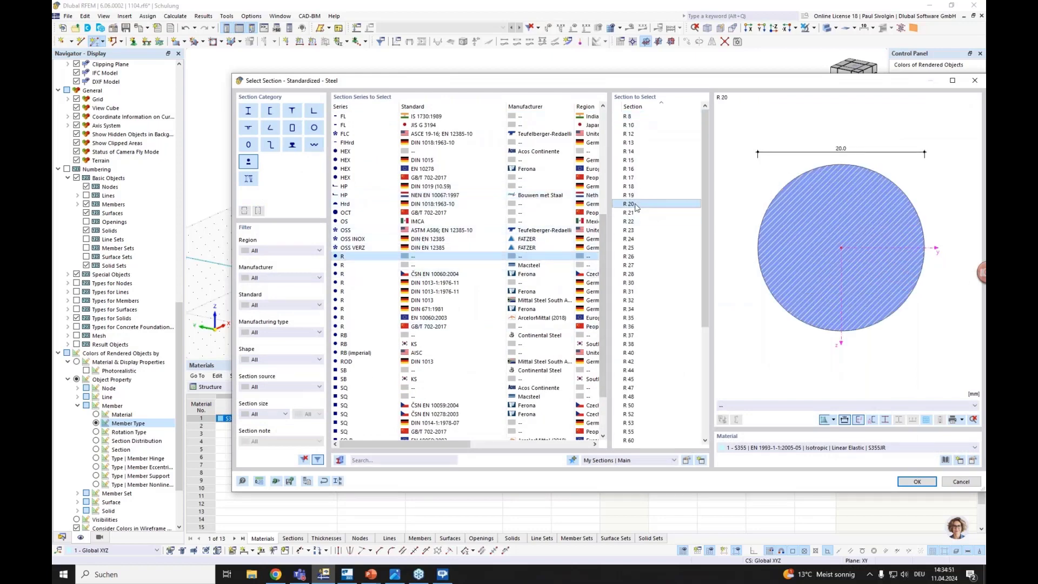
pyautogui.click(917, 481)
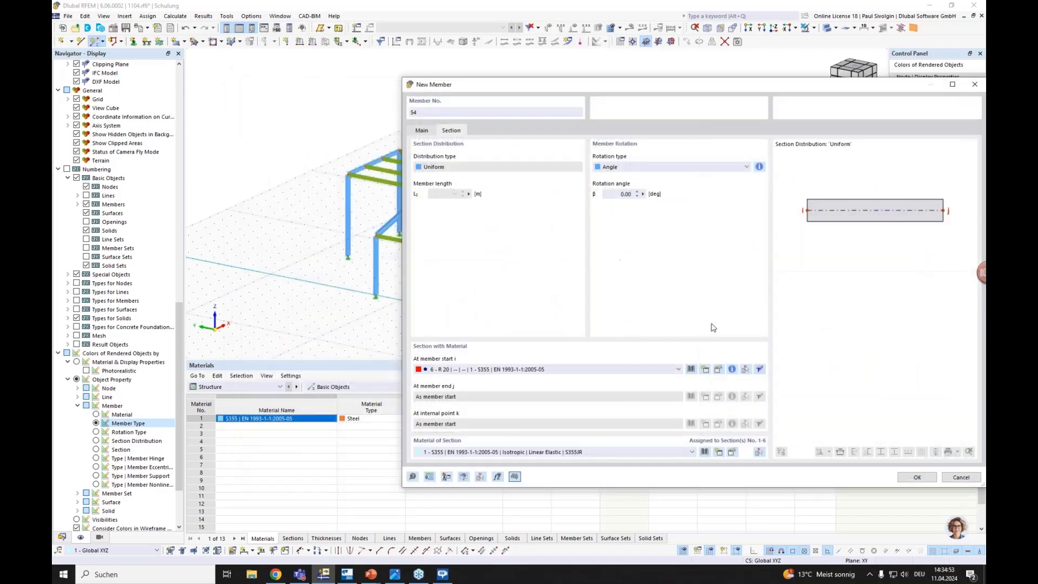
pyautogui.click(914, 478)
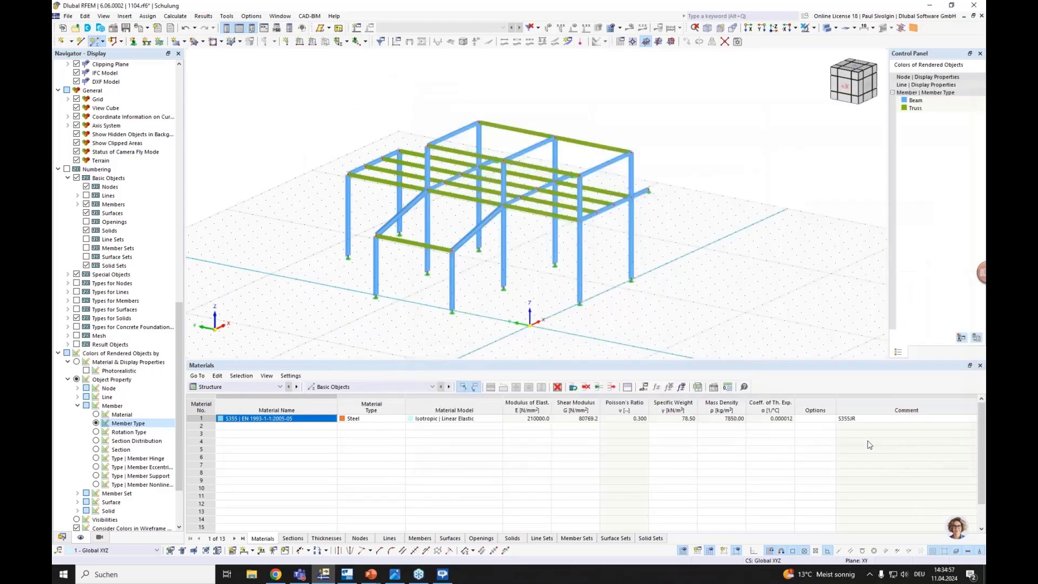
# Draw crossed tension diagonals between the two short columns at the low end of the frame, connecting column bases to opposite column heads
pyautogui.scroll(2, 401, 262)
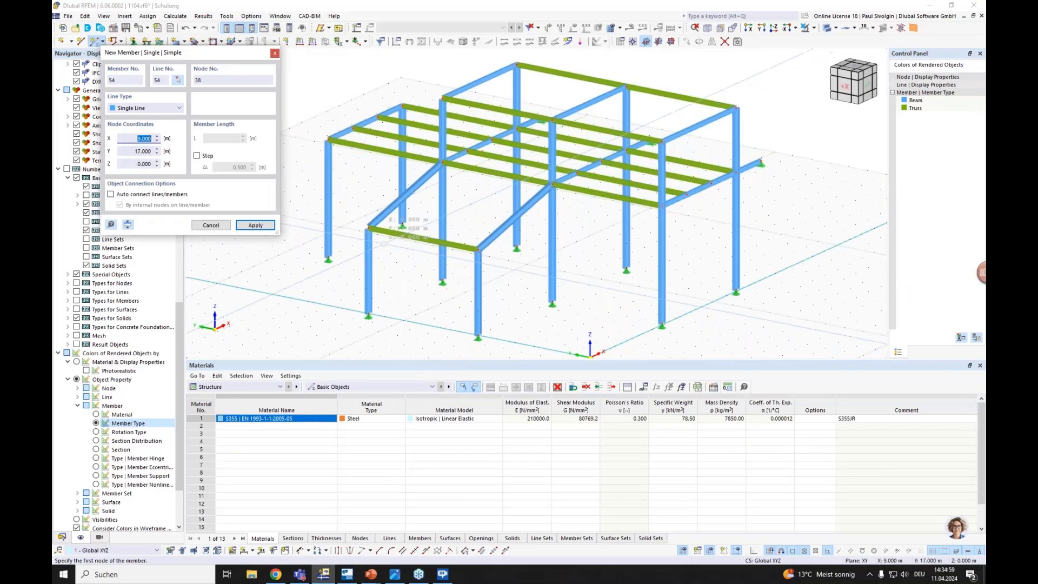
pyautogui.click(474, 331)
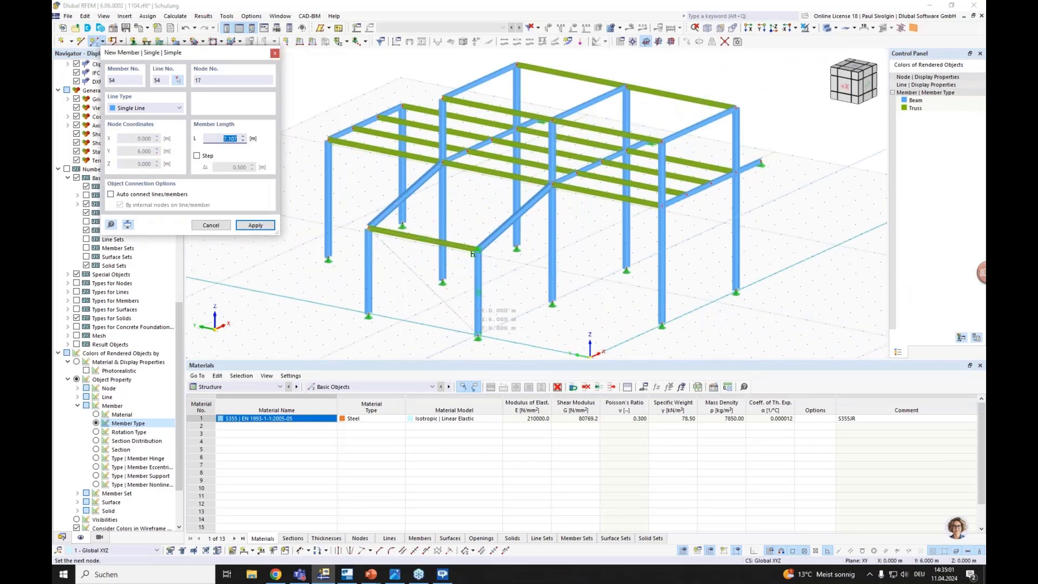
pyautogui.click(368, 229)
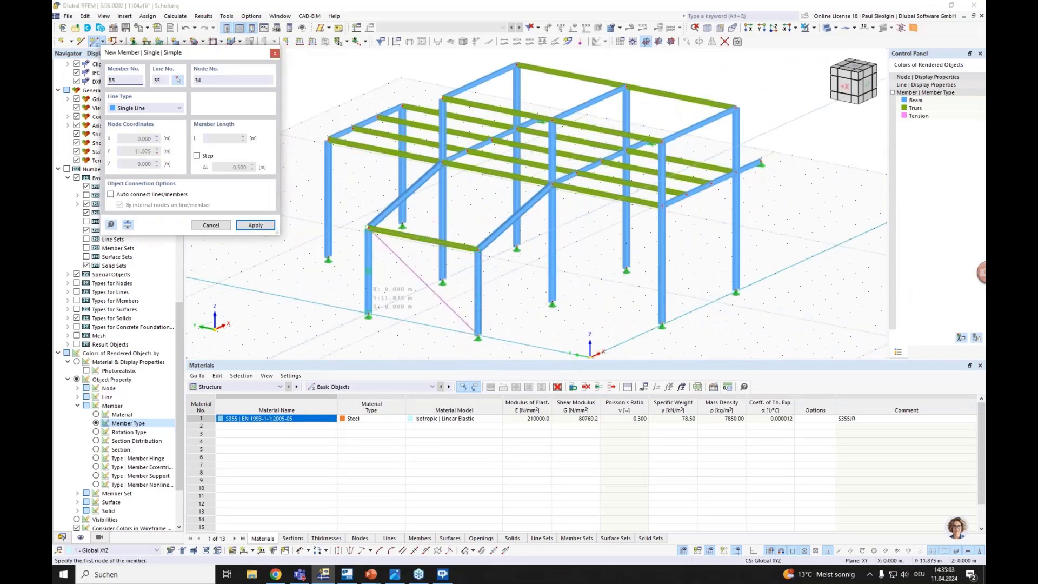
pyautogui.click(370, 315)
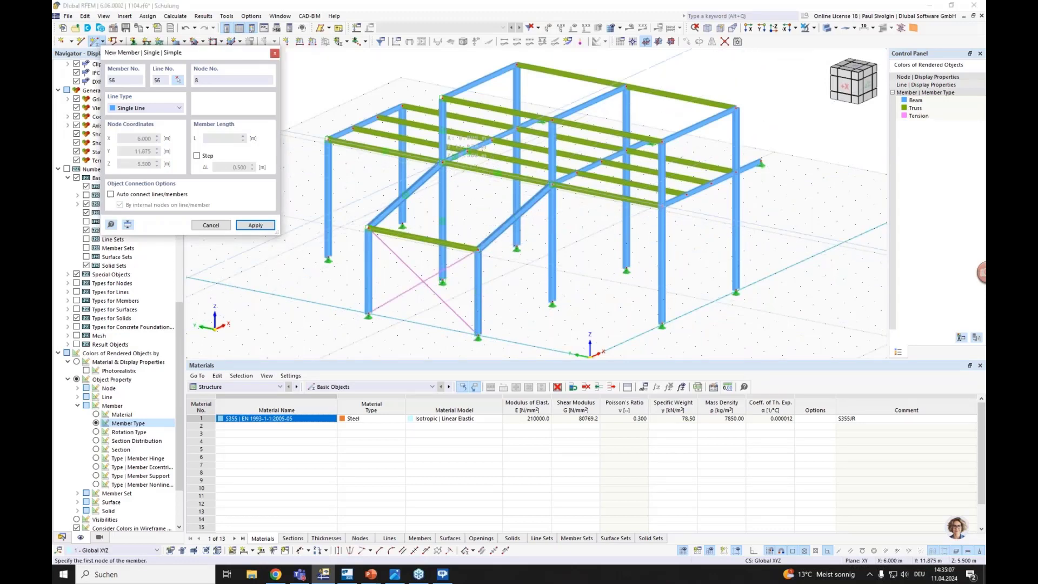
pyautogui.click(477, 249)
pyautogui.click(368, 229)
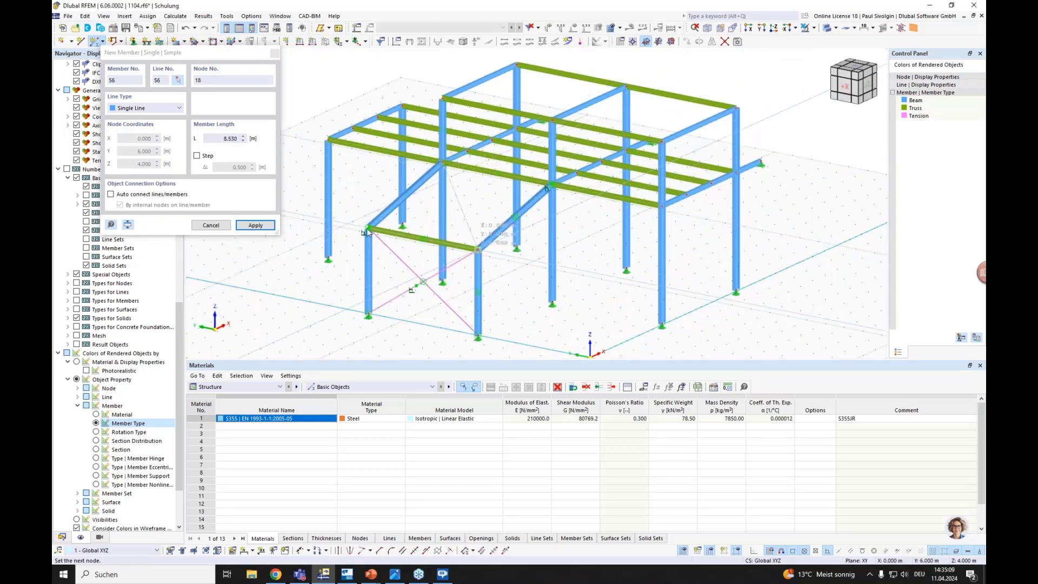
# Complete the crossed tension diagonals in the sloped roof bay between X = 0 and X = 6 m
pyautogui.click(443, 162)
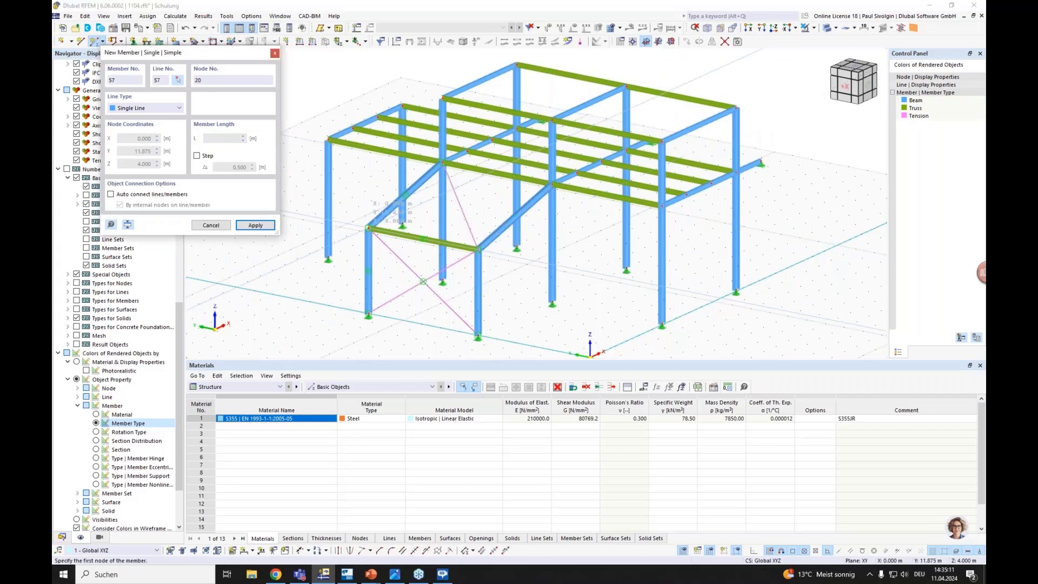
pyautogui.click(443, 162)
pyautogui.click(552, 184)
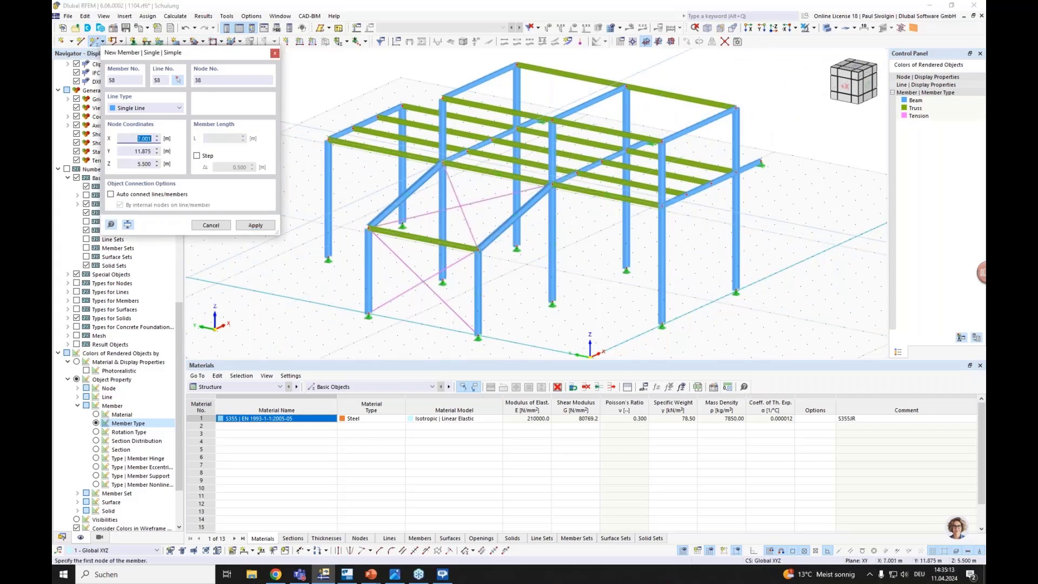
# Add two crossing tension diagonals in the flat roof bay between X = 6 and X = 12 m at Z = 5.5 m
pyautogui.click(627, 149)
pyautogui.click(626, 150)
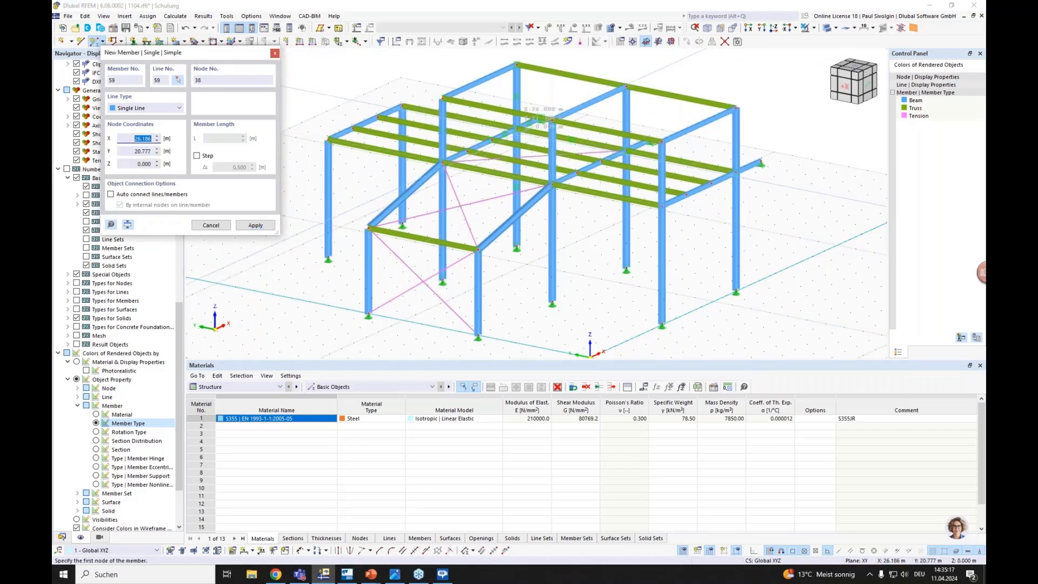
pyautogui.click(551, 179)
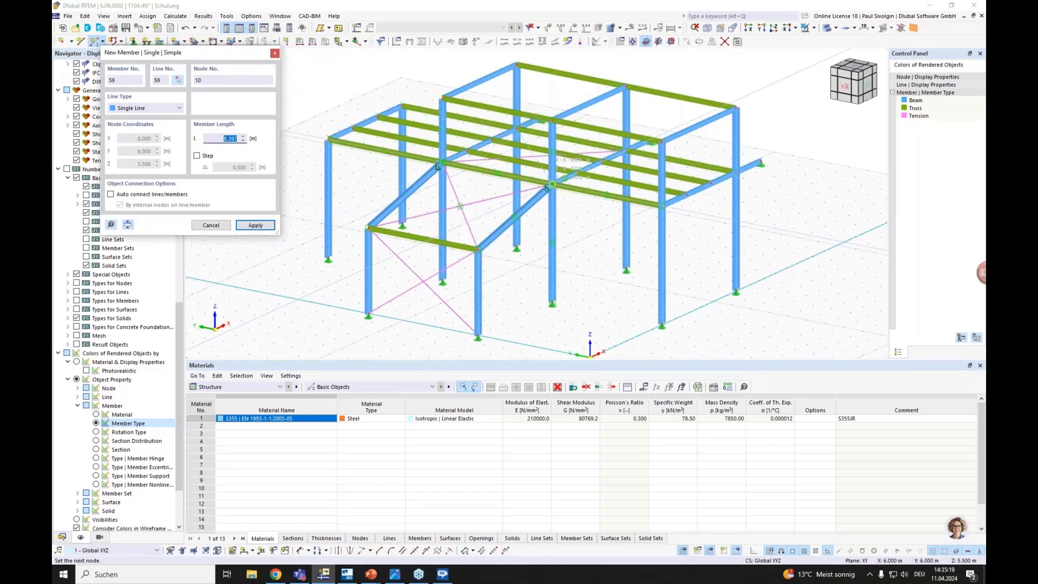
pyautogui.click(552, 184)
pyautogui.press('Escape')
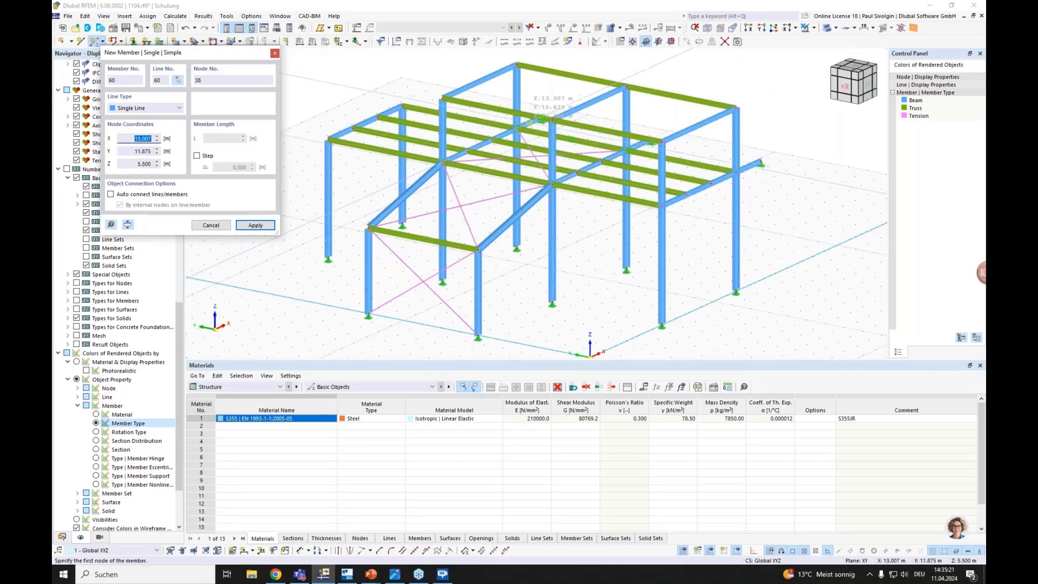
# Add crossed tension diagonals between the two columns at X = 12 m, from base to Z = 5.5 m, and save the model
pyautogui.click(625, 268)
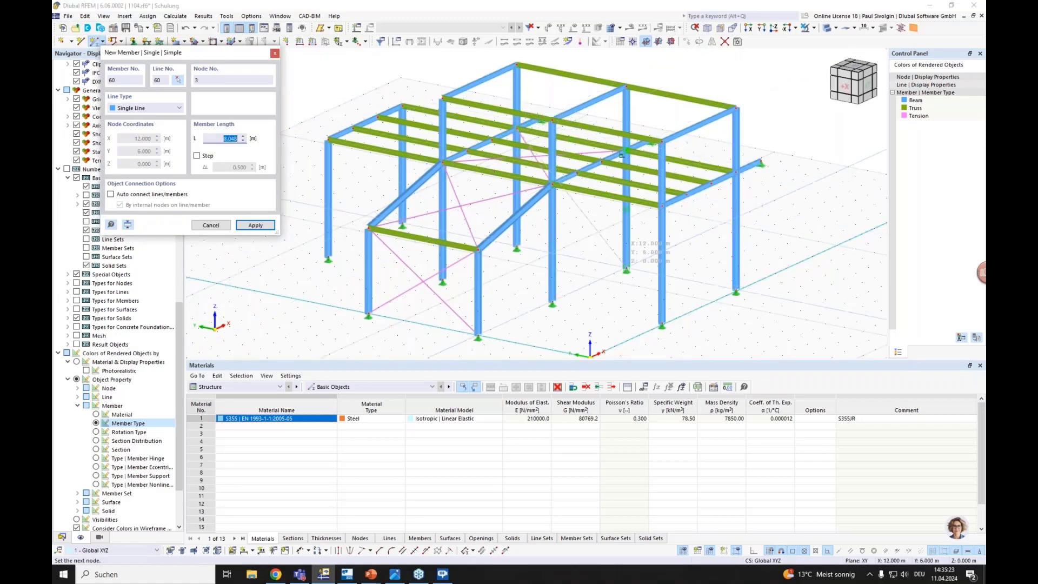
pyautogui.click(552, 183)
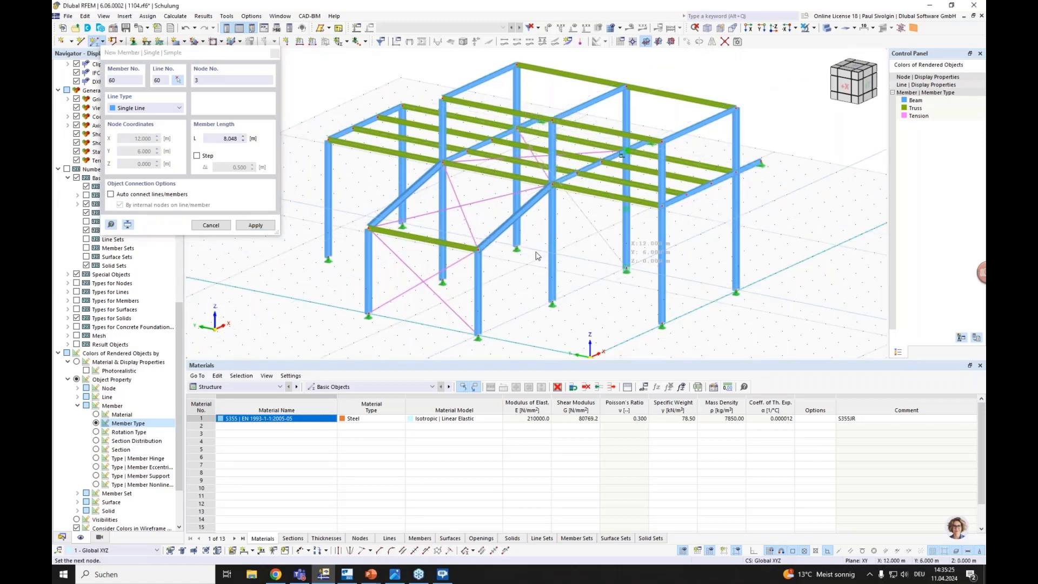
pyautogui.press('Escape')
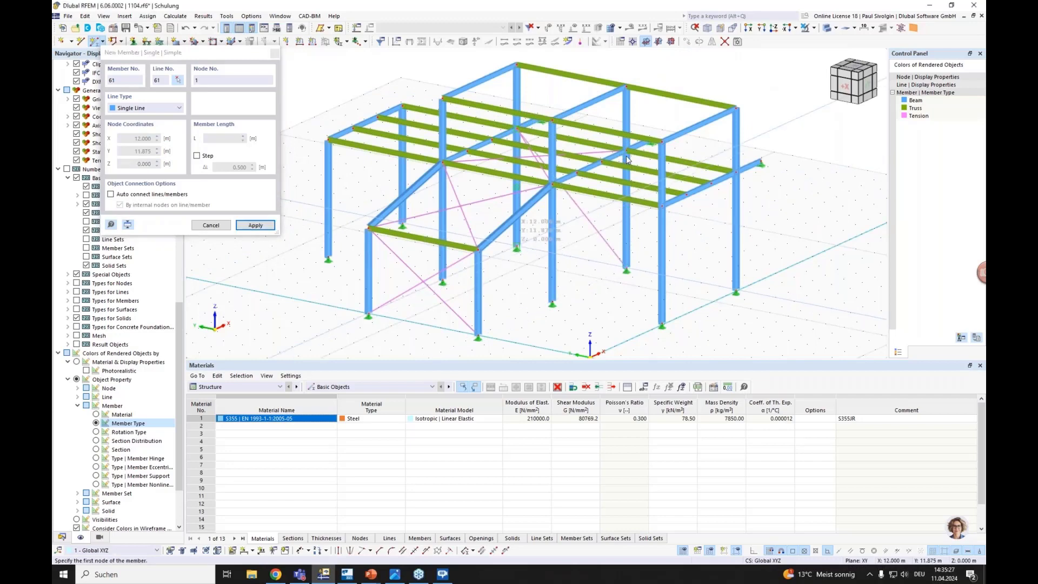
pyautogui.click(625, 152)
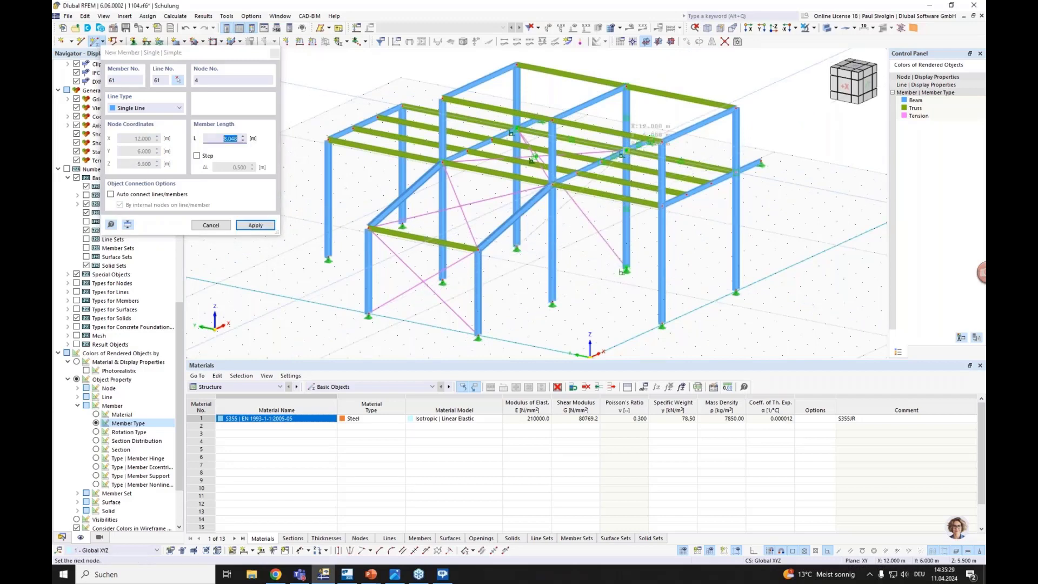
pyautogui.click(620, 240)
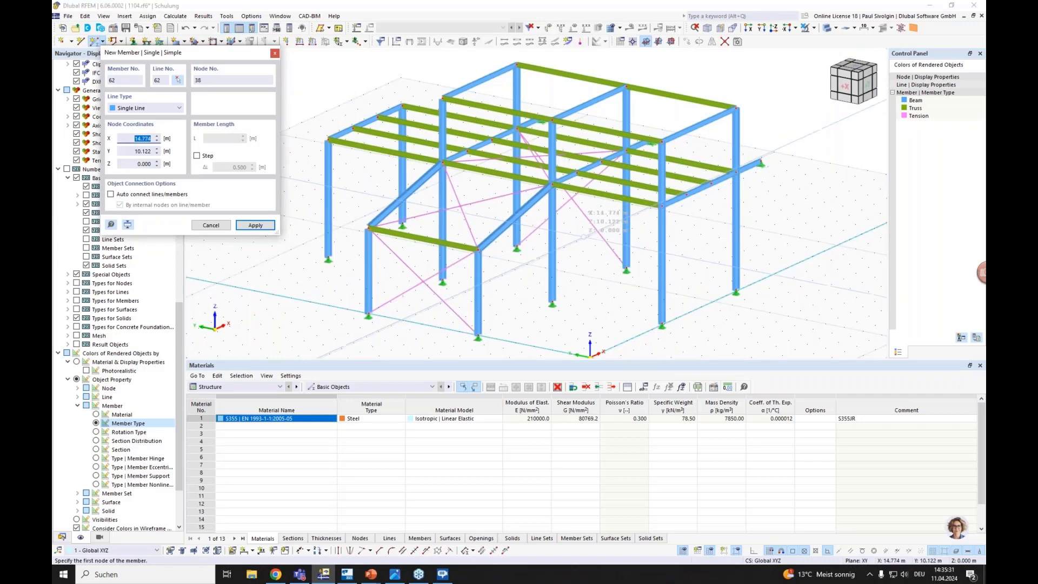
pyautogui.press('Escape')
pyautogui.hotkey('ctrl', 's')
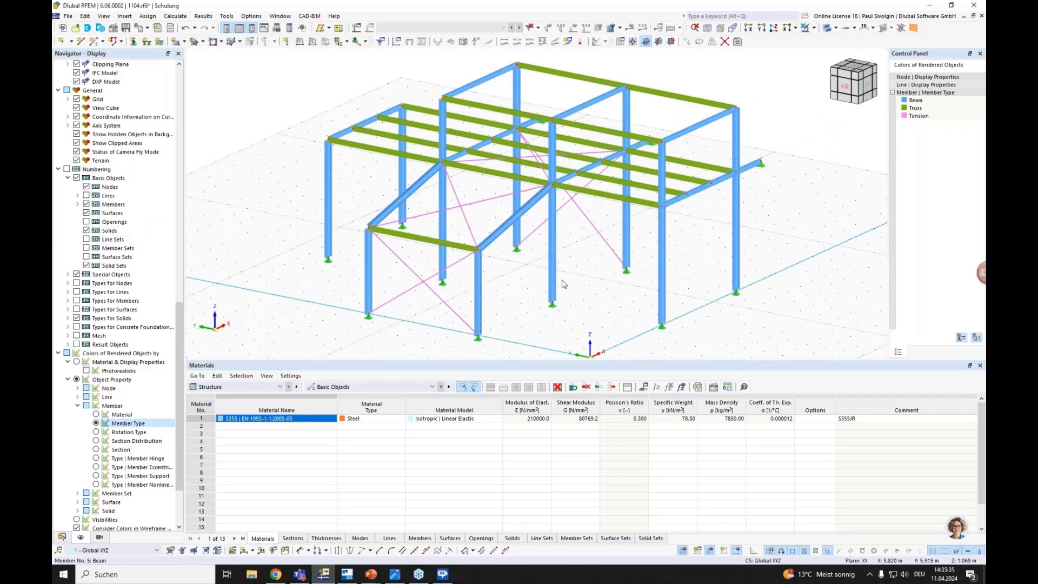
# Activate the combination wizard and classification standards in the model's base data and accept saving the changes
pyautogui.moveTo(582, 273)
pyautogui.keyDown('ctrl'); pyautogui.mouseDown(button='middle')
pyautogui.moveTo(575, 313)
pyautogui.moveTo(528, 306)
pyautogui.moveTo(593, 254)
pyautogui.moveTo(597, 287)
pyautogui.moveTo(585, 290)
pyautogui.mouseUp(button='middle'); pyautogui.keyUp('ctrl')
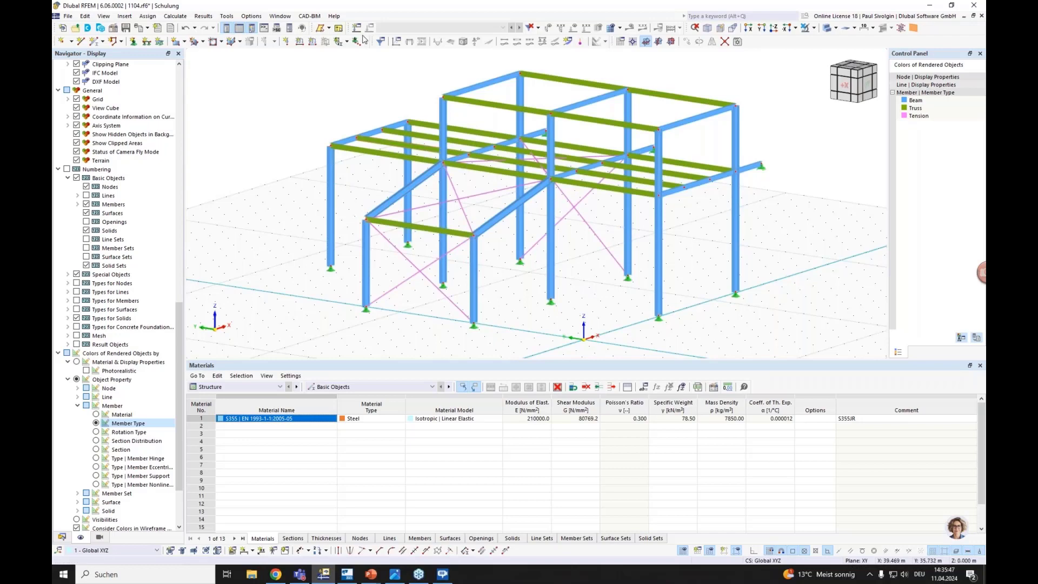
pyautogui.click(113, 28)
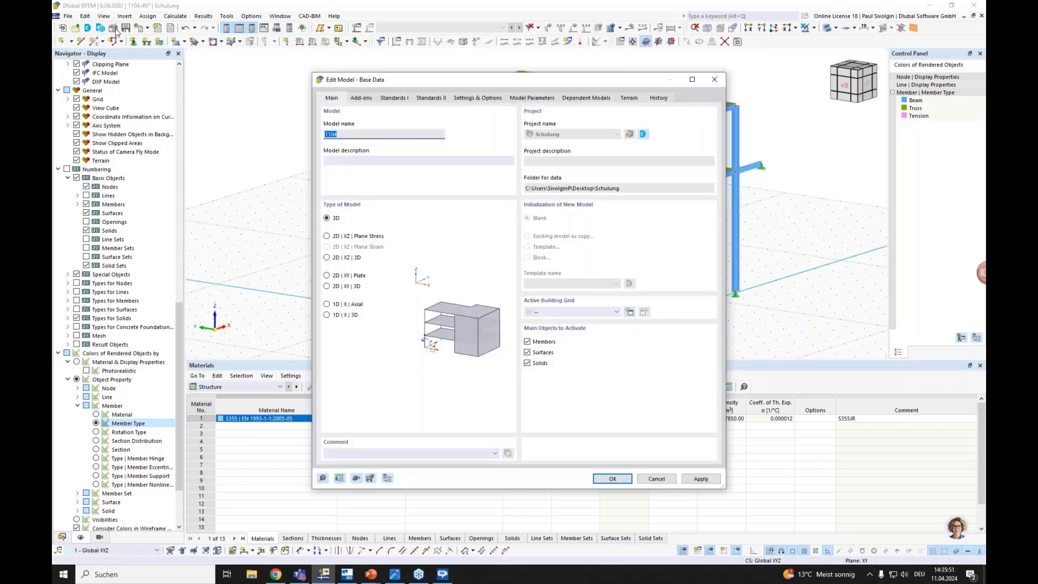
pyautogui.click(391, 99)
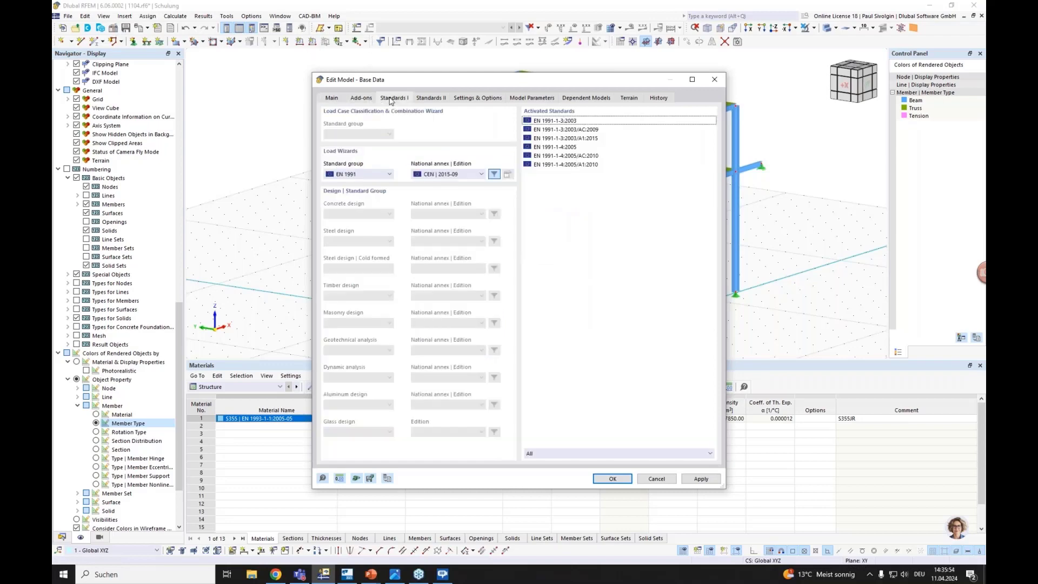
pyautogui.click(428, 99)
pyautogui.click(364, 99)
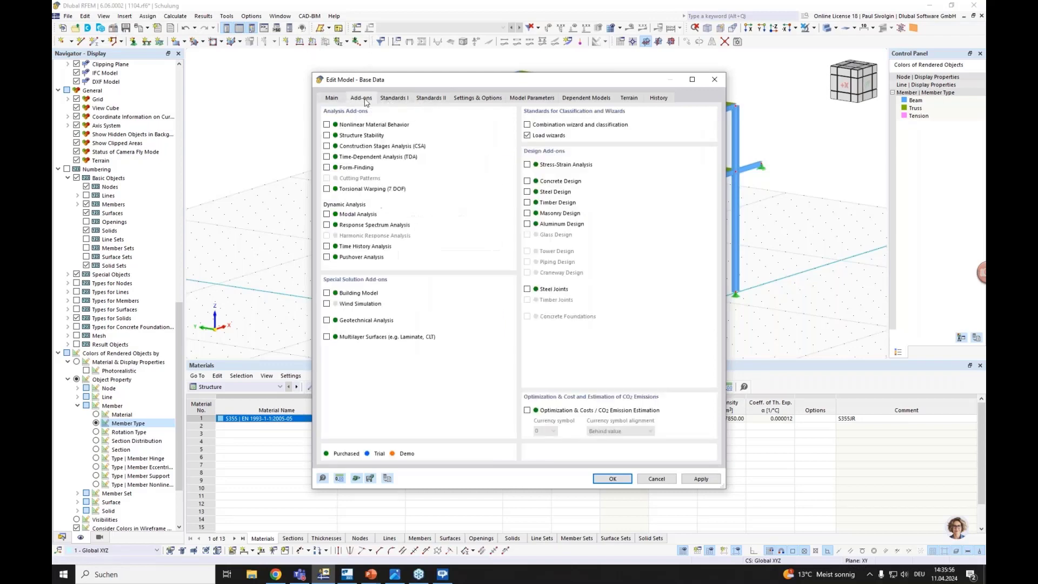
pyautogui.click(565, 126)
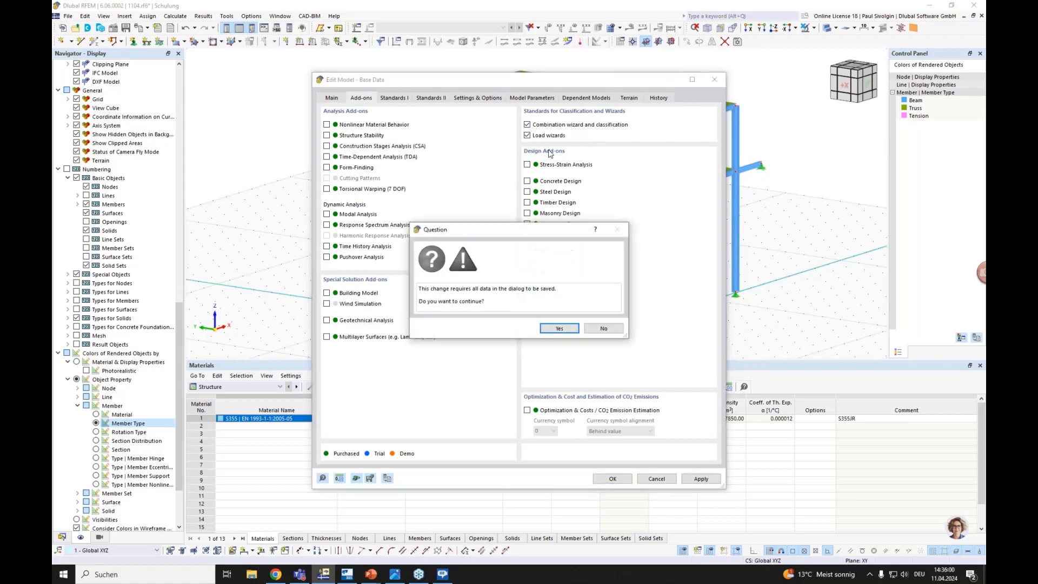
pyautogui.click(564, 328)
pyautogui.click(612, 479)
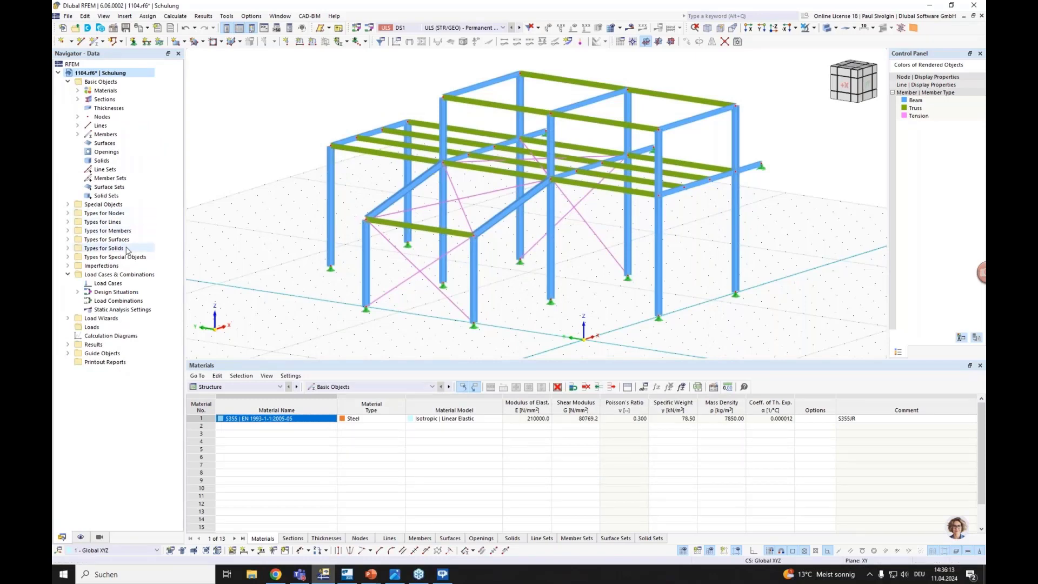
# In the load cases and combinations settings, choose the EN 1990 national annex DIN | 2012-08 and enable the combination wizard
pyautogui.rightClick(102, 276)
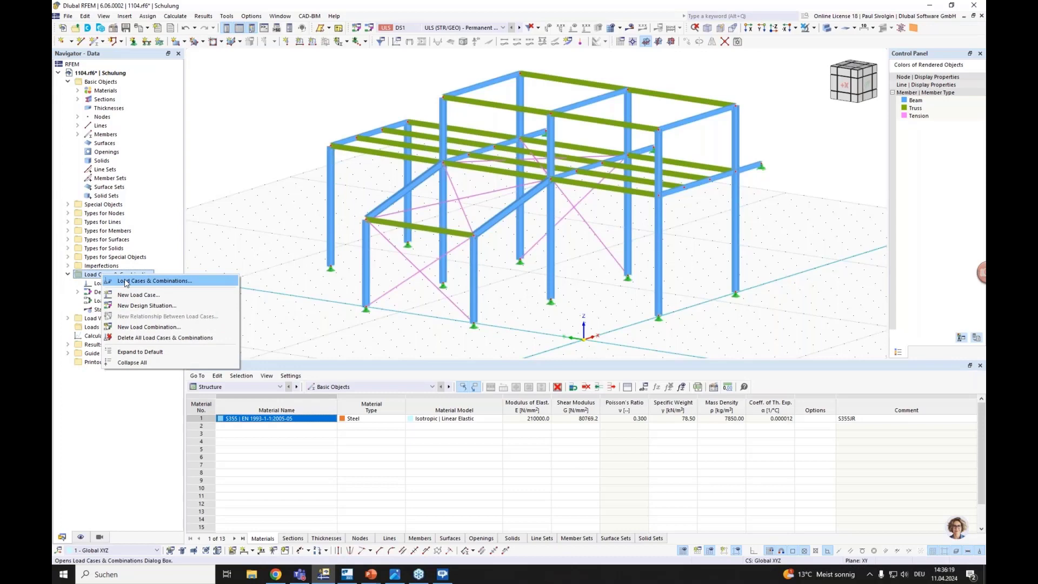
pyautogui.click(126, 281)
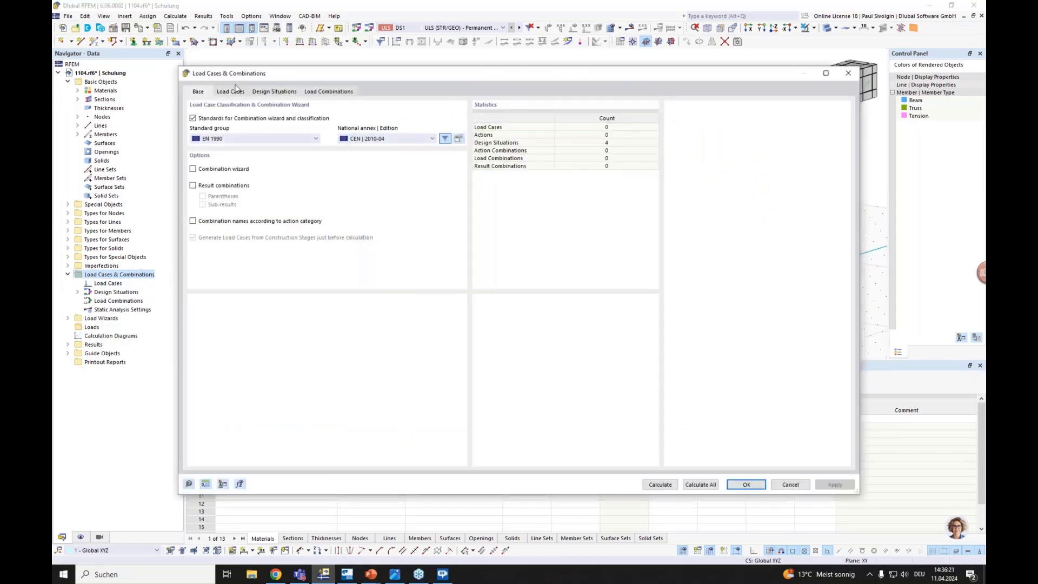
pyautogui.click(389, 139)
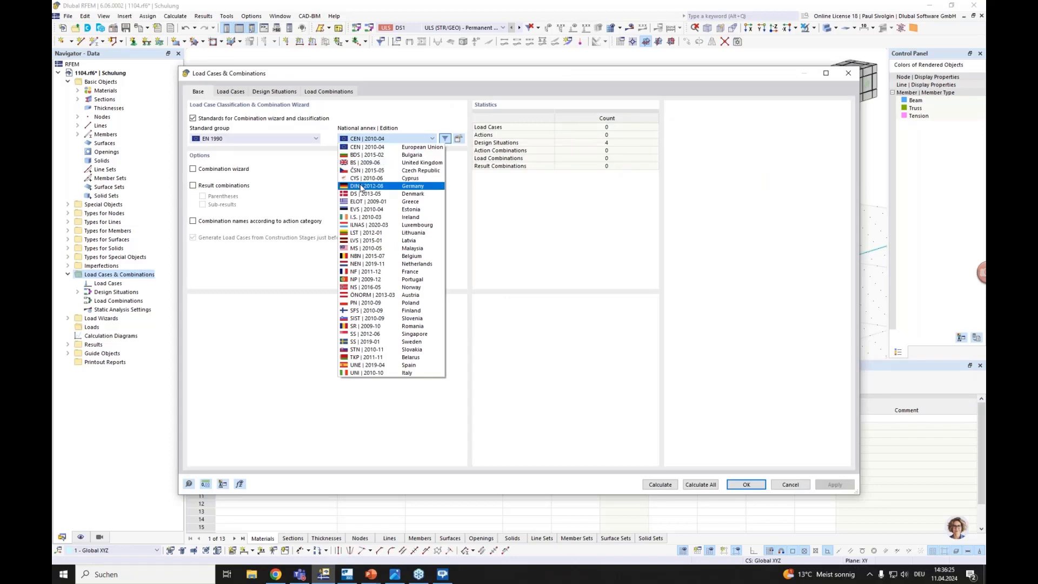
pyautogui.click(361, 187)
pyautogui.click(560, 348)
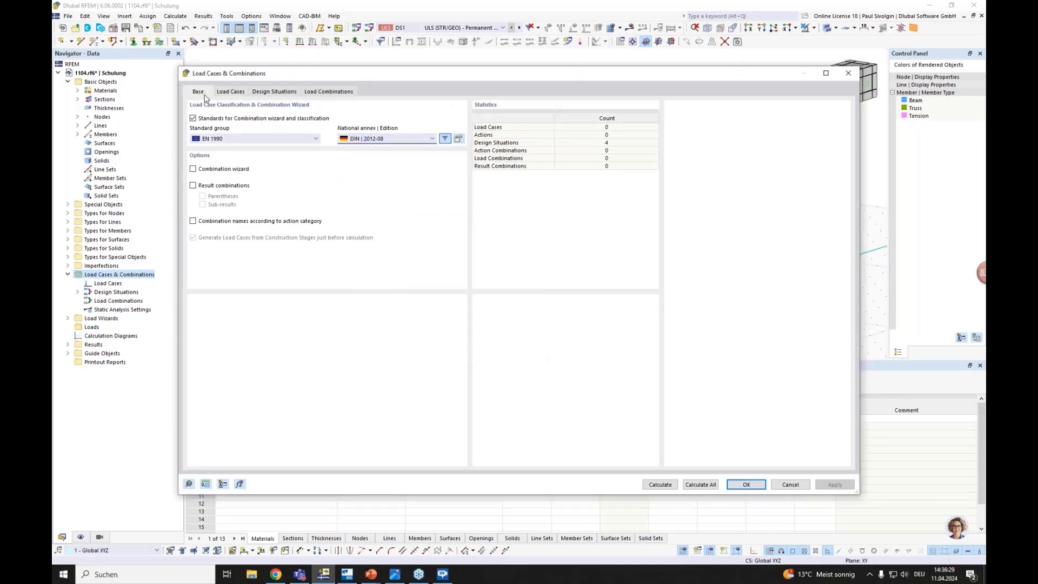
pyautogui.click(193, 169)
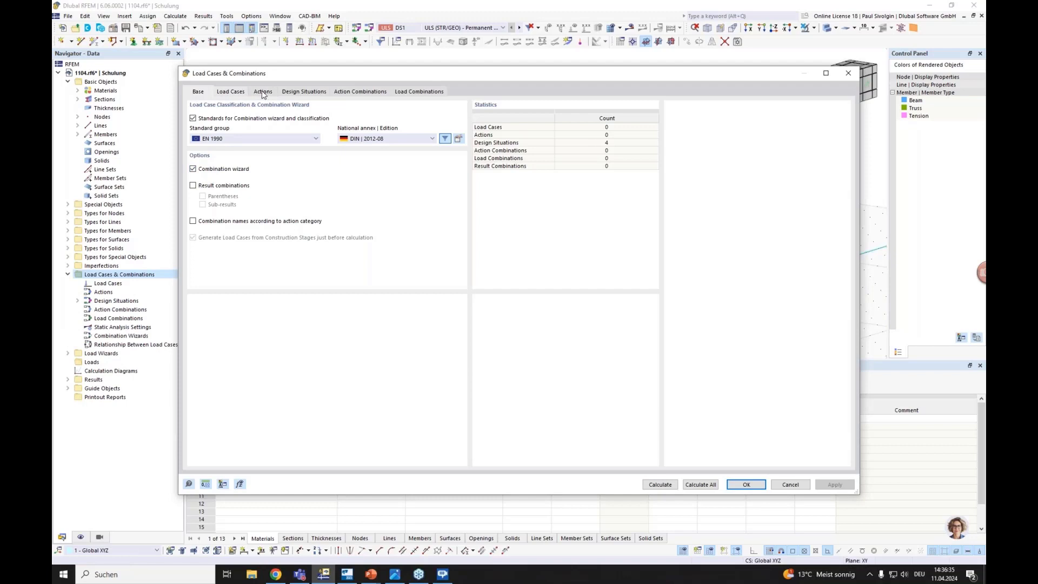
# Create a load case named "Self weight" and give it new geometrically linear static analysis settings with the Newton-Raphson method
pyautogui.click(231, 92)
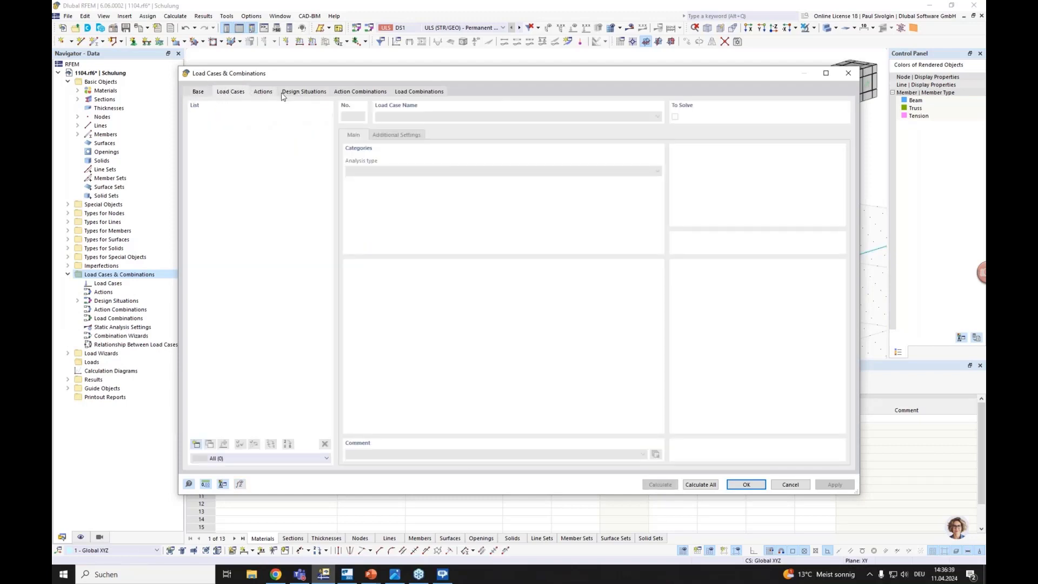
pyautogui.click(267, 95)
pyautogui.click(235, 95)
pyautogui.click(196, 444)
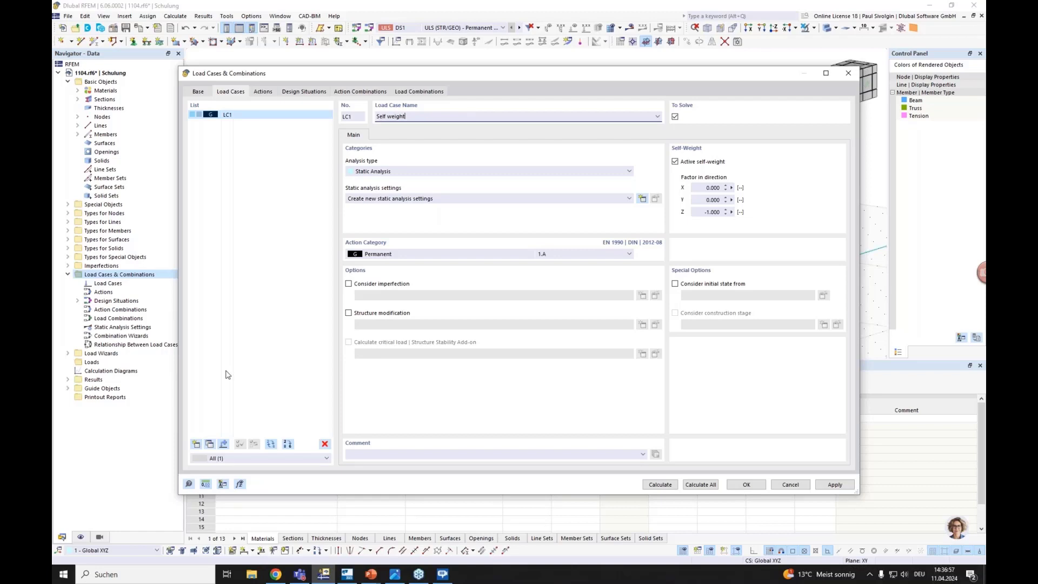
pyautogui.click(197, 444)
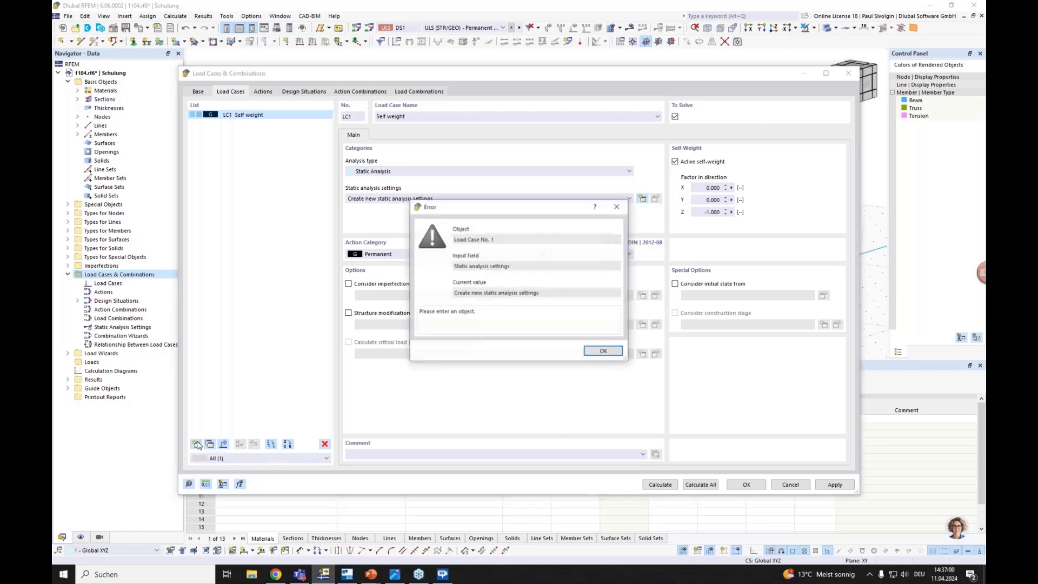
pyautogui.click(603, 349)
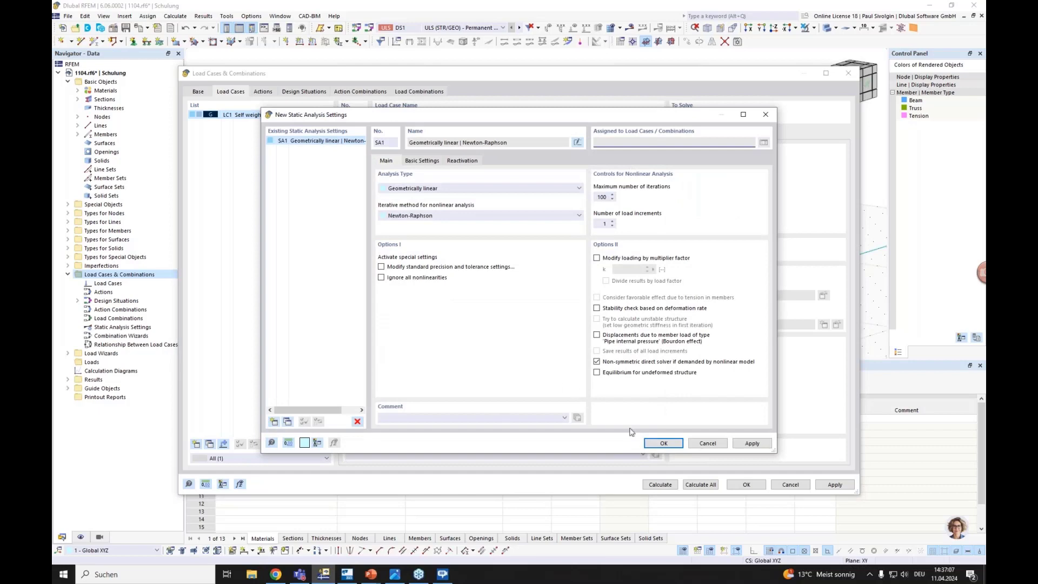
pyautogui.click(664, 443)
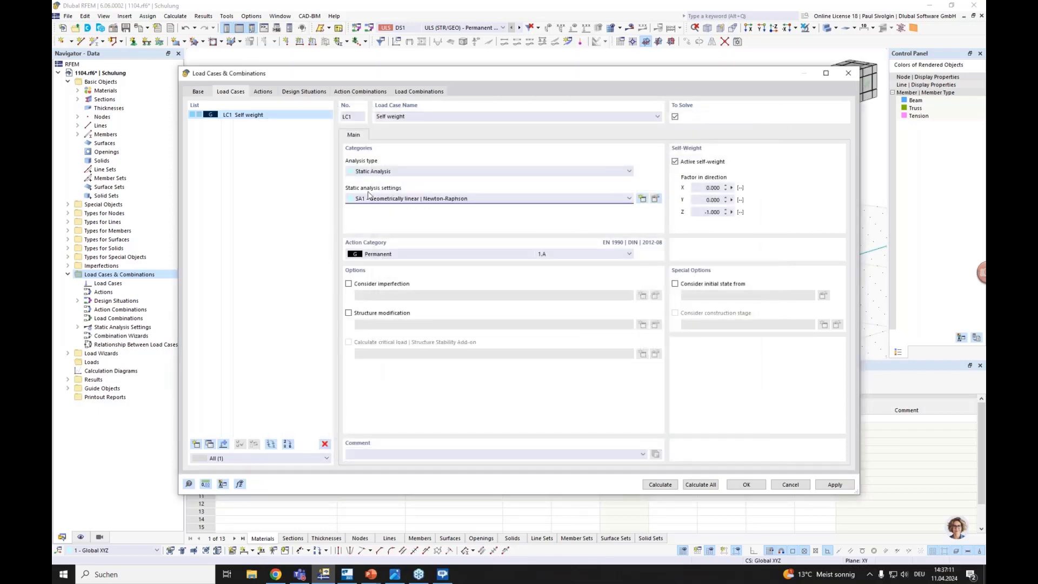
# Add load cases LC2 and LC3, and set LC2 to imposed loads category E: storage areas with the name "Imposed Load"
pyautogui.click(197, 443)
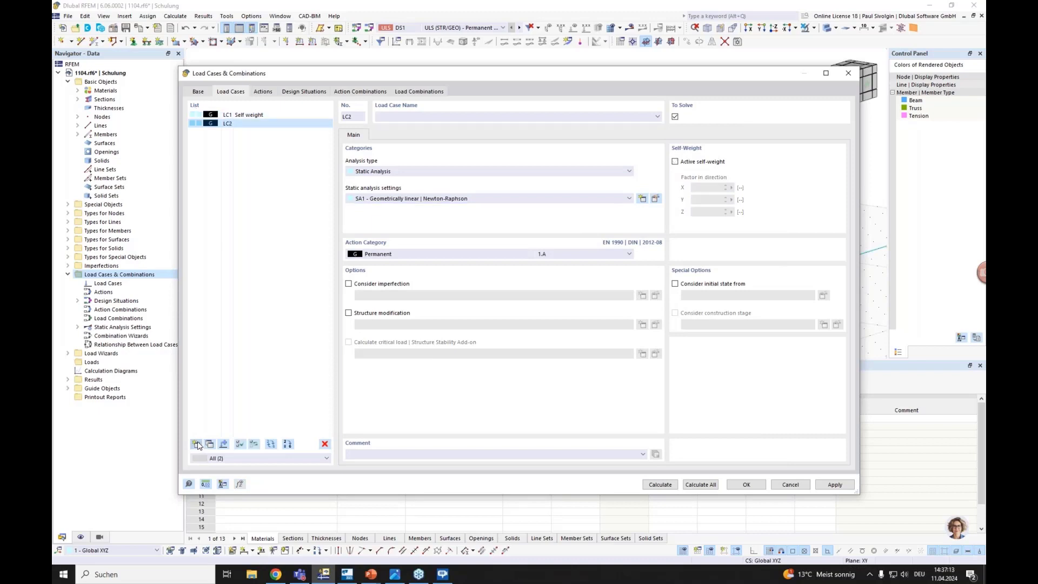
pyautogui.click(198, 444)
pyautogui.click(217, 124)
pyautogui.click(401, 254)
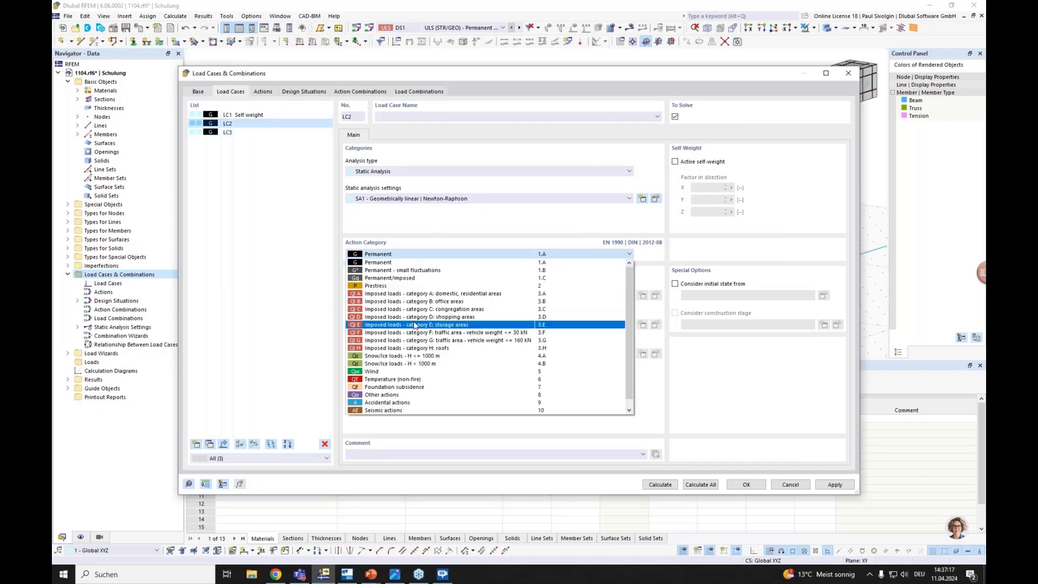
pyautogui.click(409, 325)
pyautogui.click(381, 117)
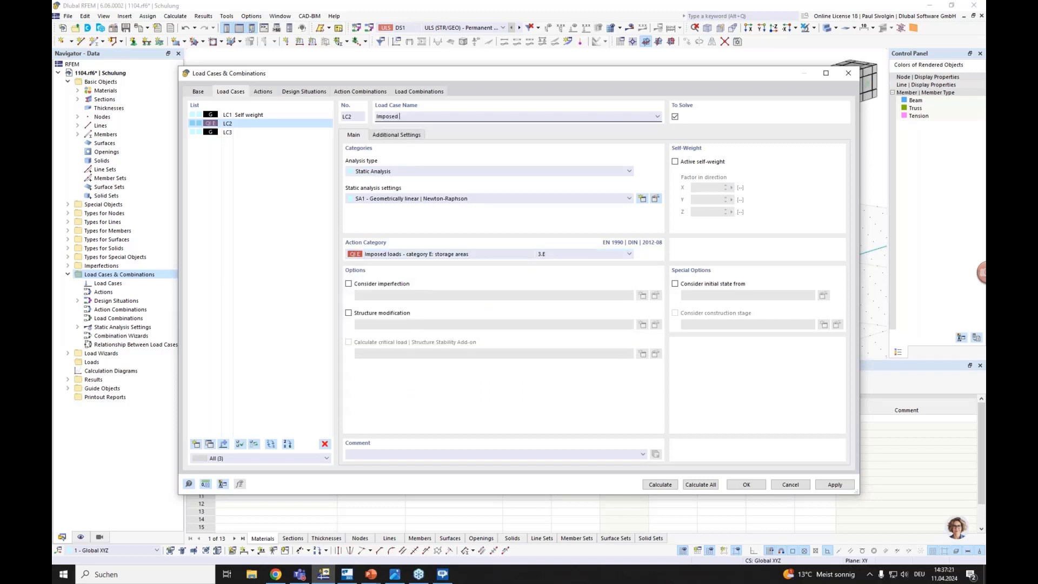
pyautogui.write('Imposed Load')
# Set load case LC3 to the action category Snow/Ice loads - H <= 1000 m and name it "Snow"
pyautogui.click(240, 133)
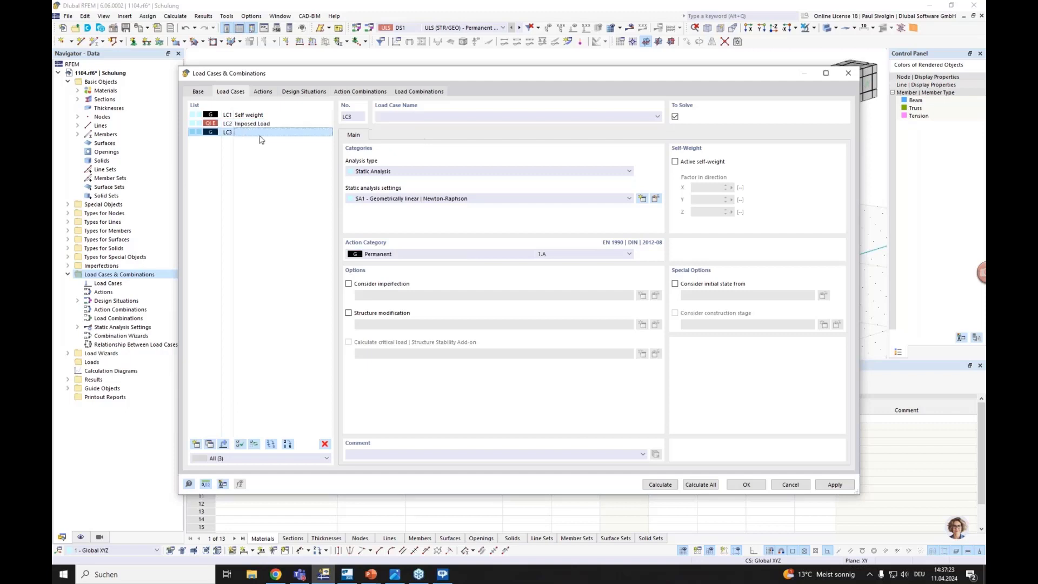
pyautogui.click(402, 253)
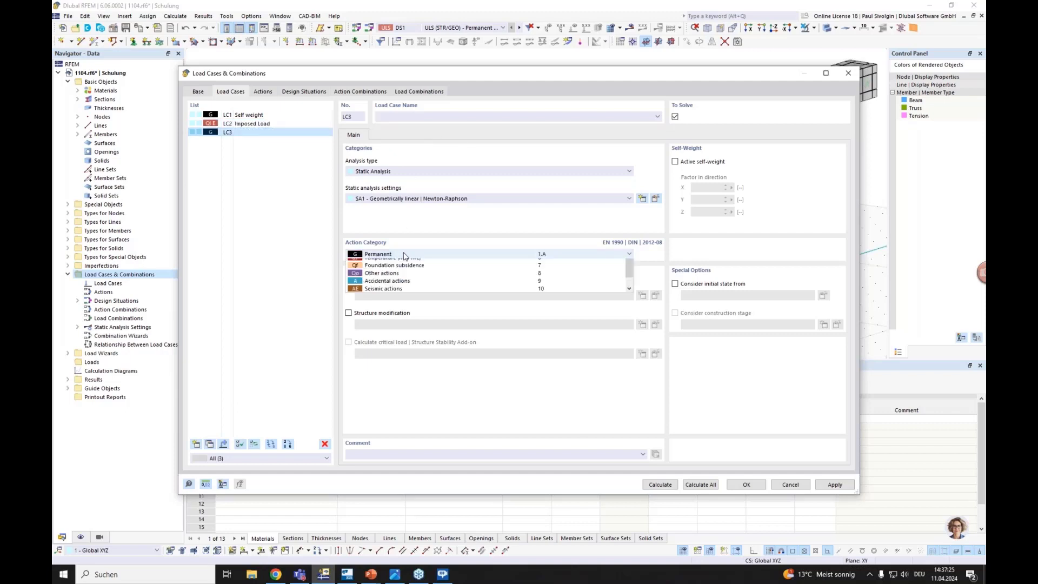
pyautogui.click(388, 356)
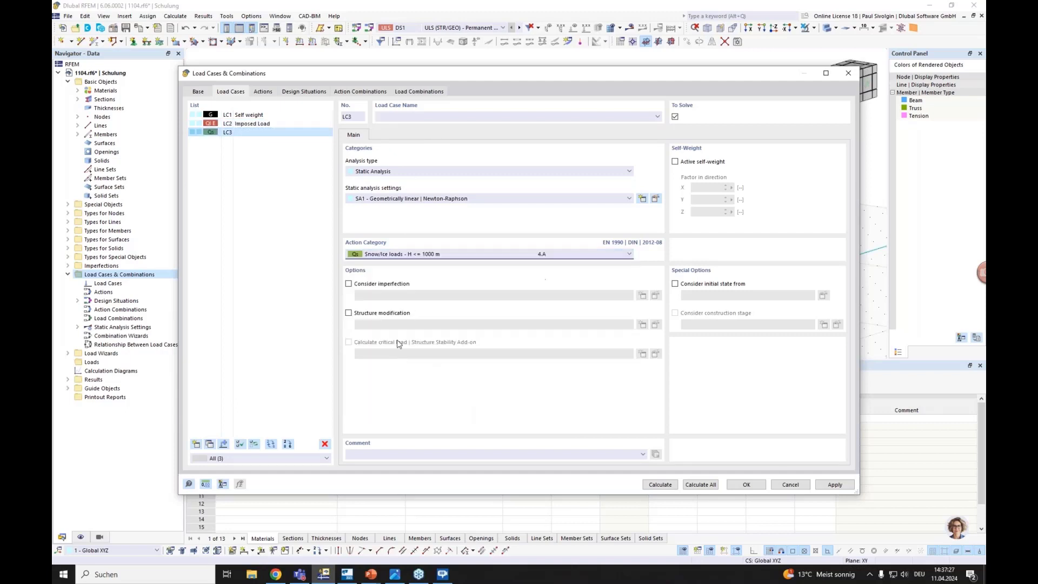
pyautogui.click(381, 117)
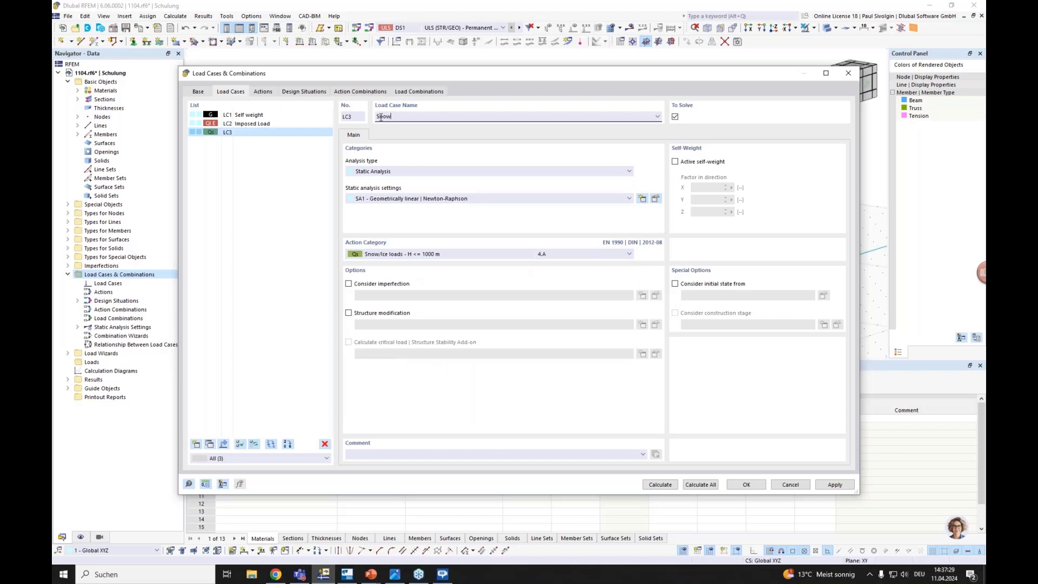
pyautogui.click(294, 176)
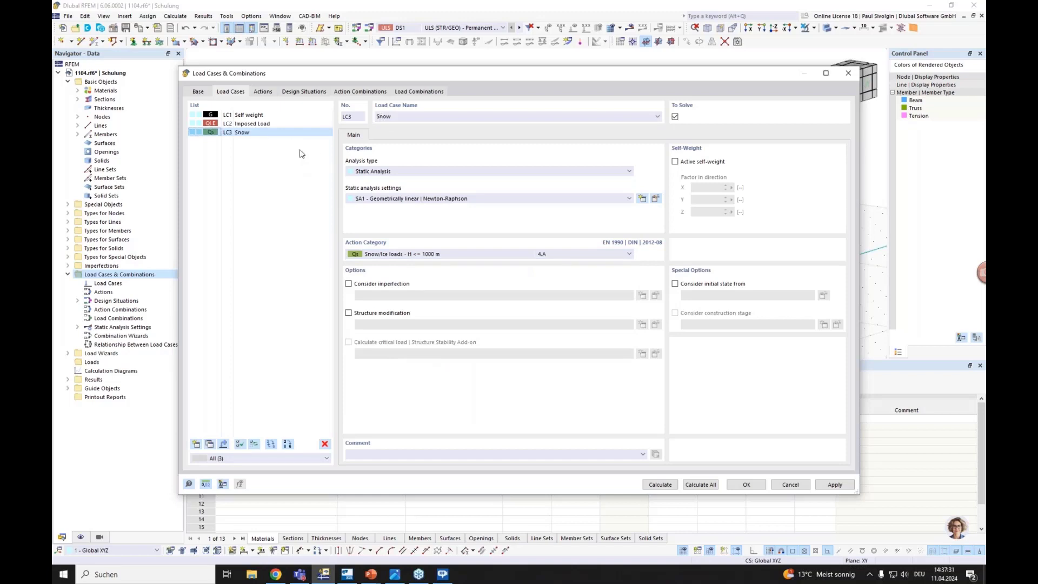
# Delete the SLS characteristic, frequent and quasi-permanent design situations DS2 to DS4
pyautogui.click(263, 92)
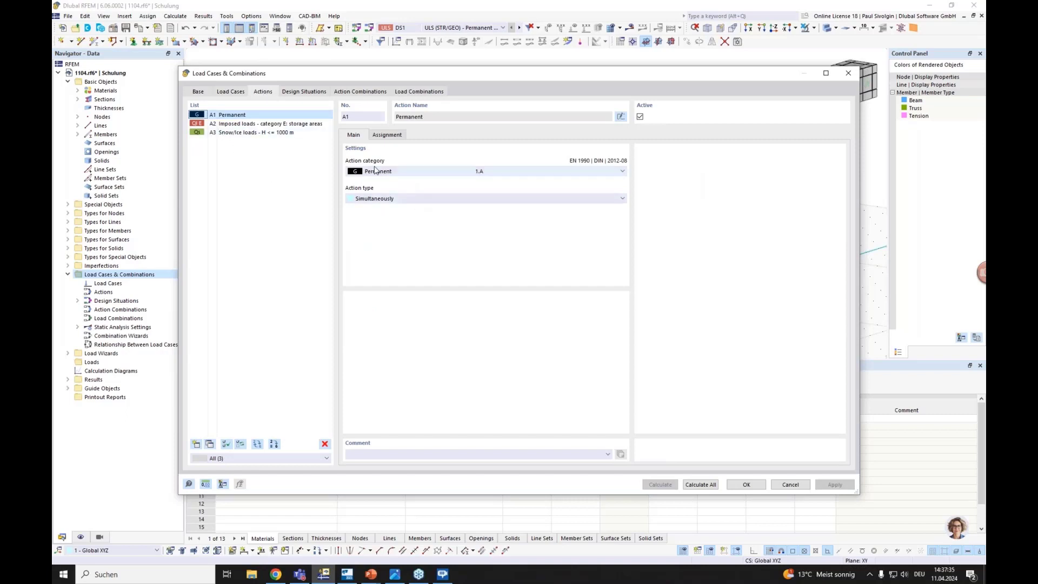
pyautogui.click(307, 93)
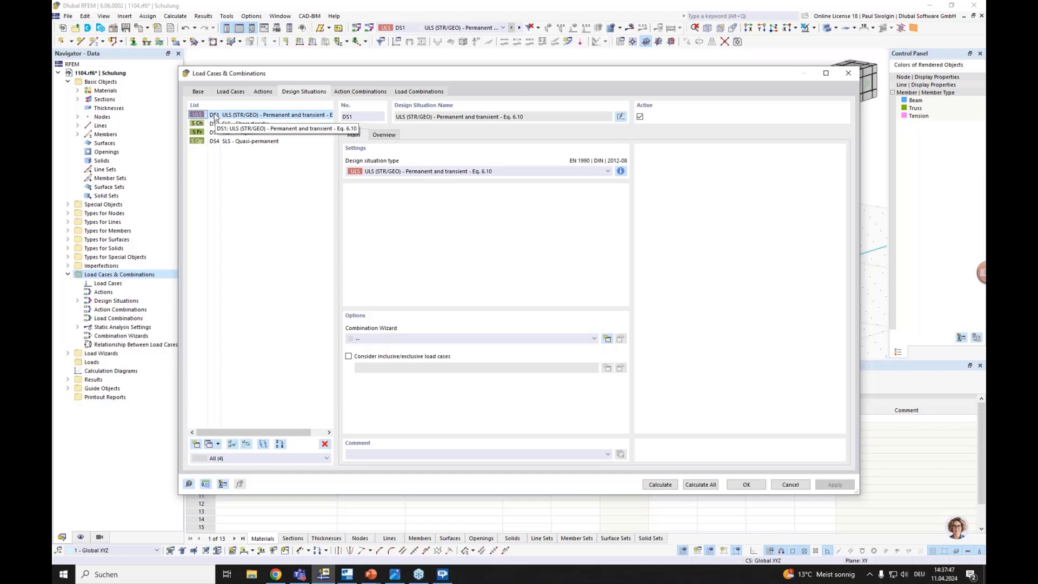
pyautogui.click(229, 141)
pyautogui.keyDown('ctrl'); pyautogui.click(230, 124); pyautogui.keyUp('ctrl')
pyautogui.keyDown('ctrl'); pyautogui.click(230, 132); pyautogui.keyUp('ctrl')
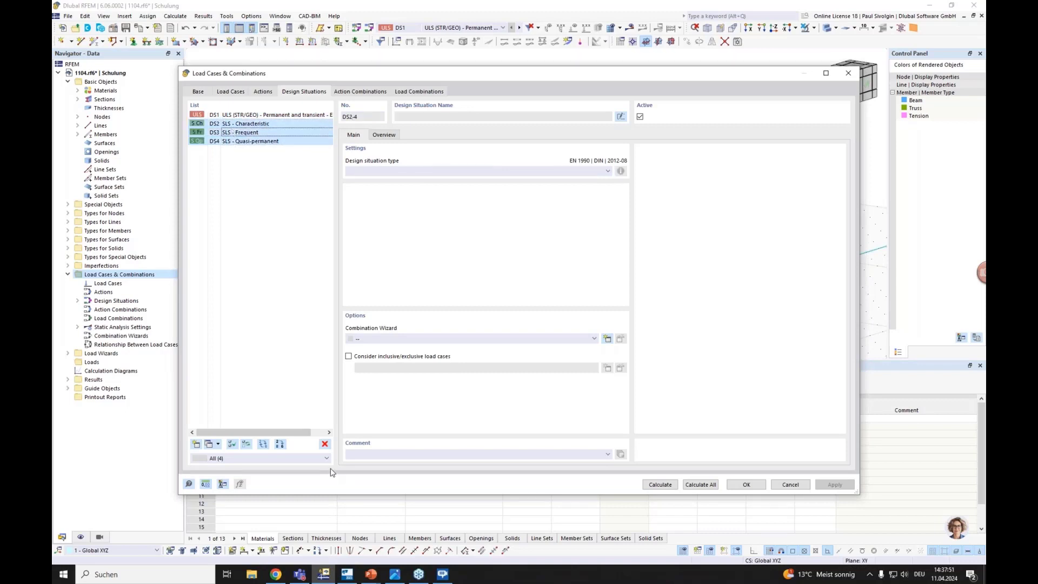
pyautogui.click(324, 443)
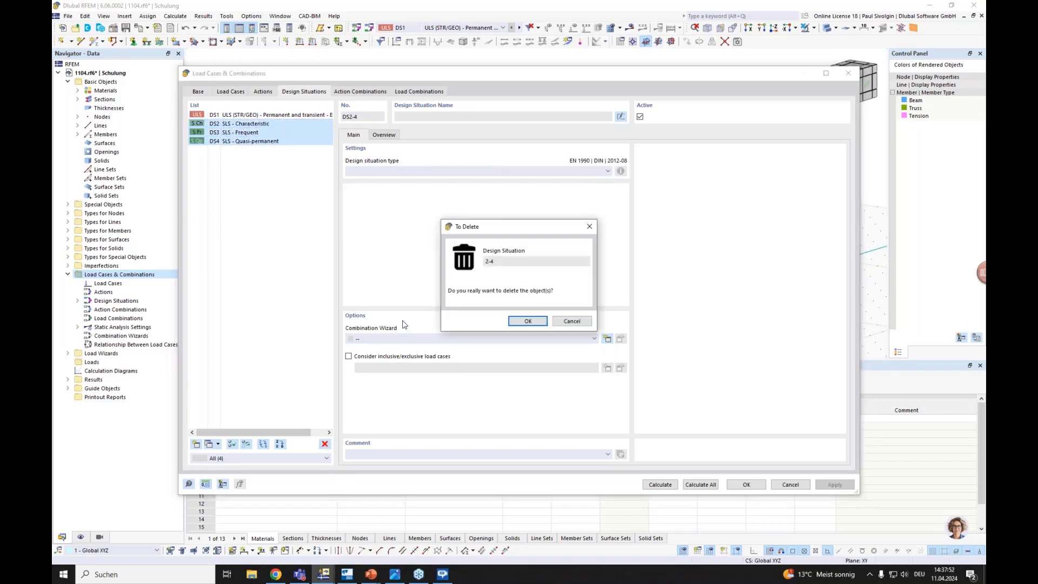
pyautogui.click(526, 321)
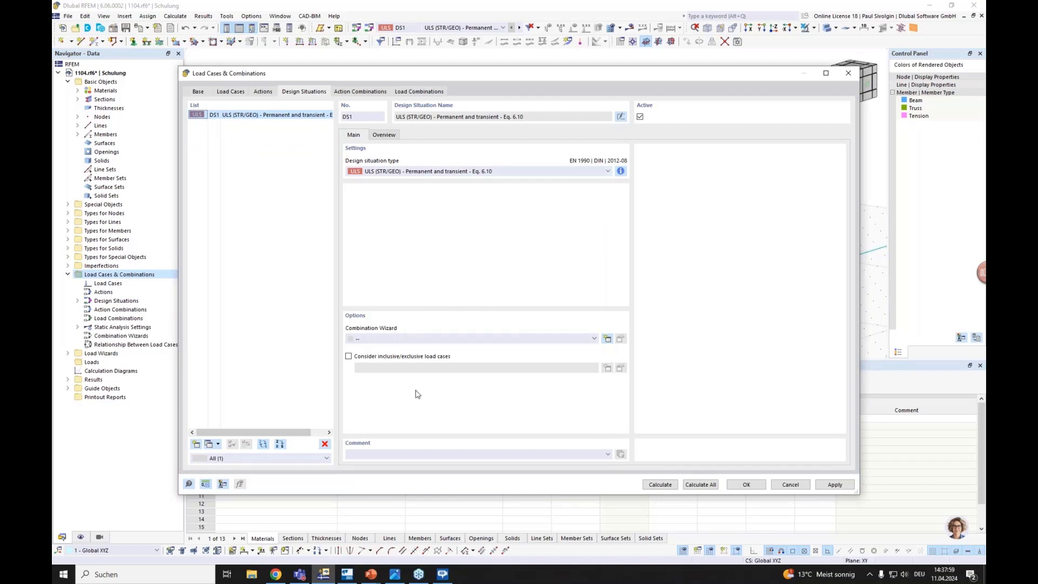
# Create a combination wizard for the ULS design situation that generates load combinations with new second-order (P-Δ) Newton-Raphson static analysis settings
pyautogui.click(604, 339)
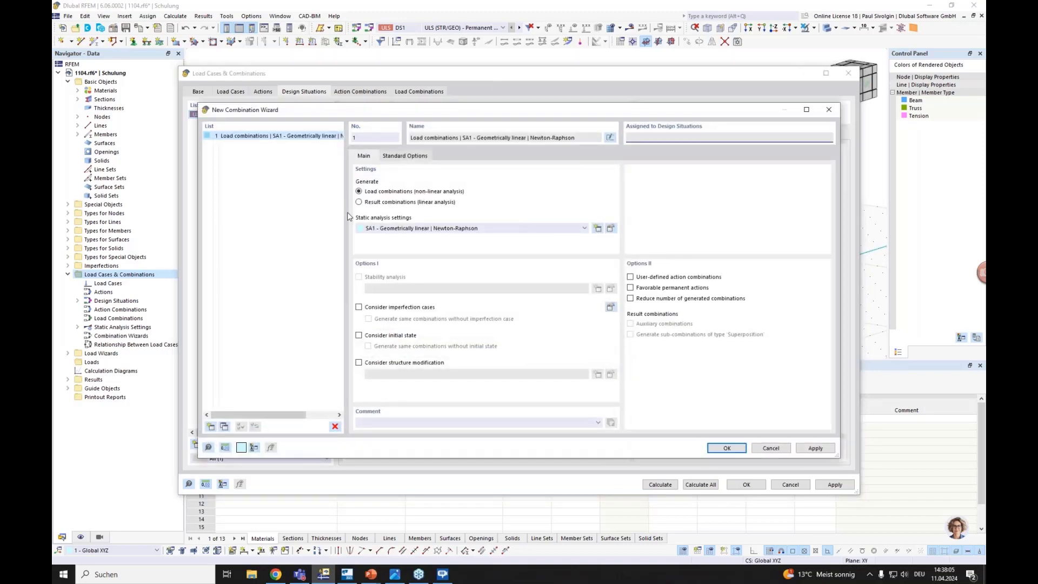
pyautogui.click(598, 230)
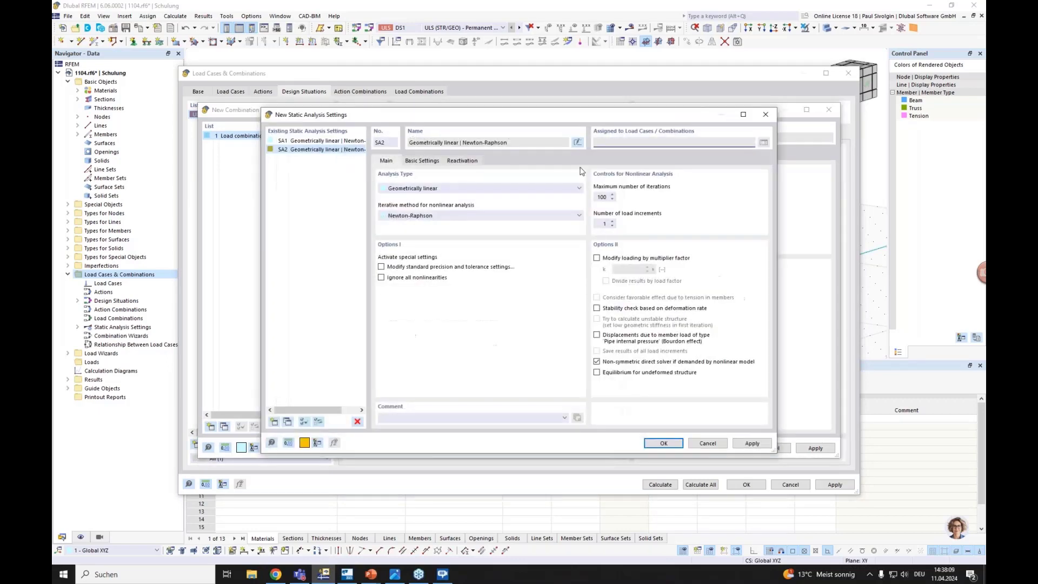
pyautogui.click(430, 189)
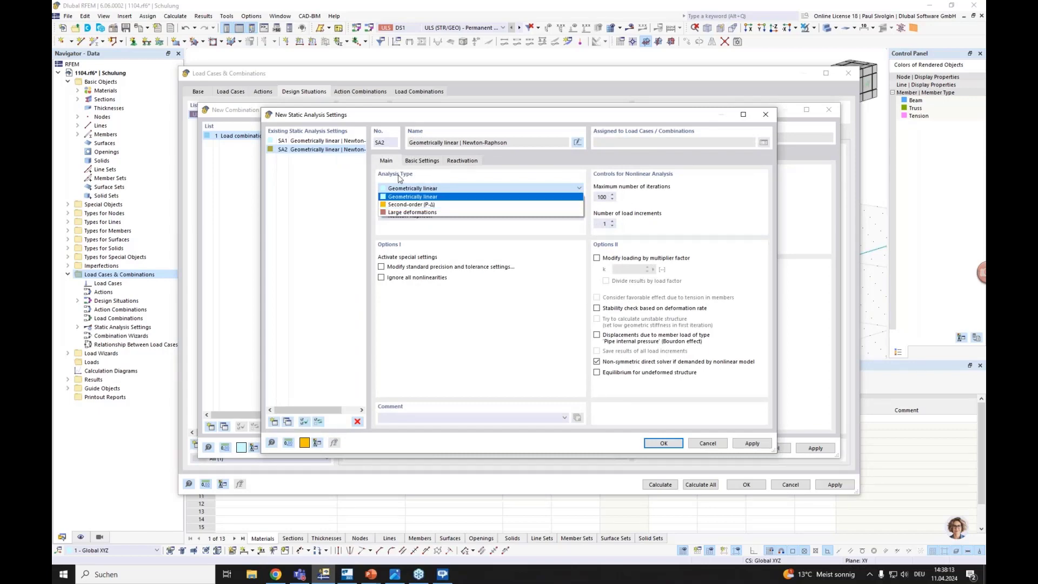
pyautogui.click(412, 205)
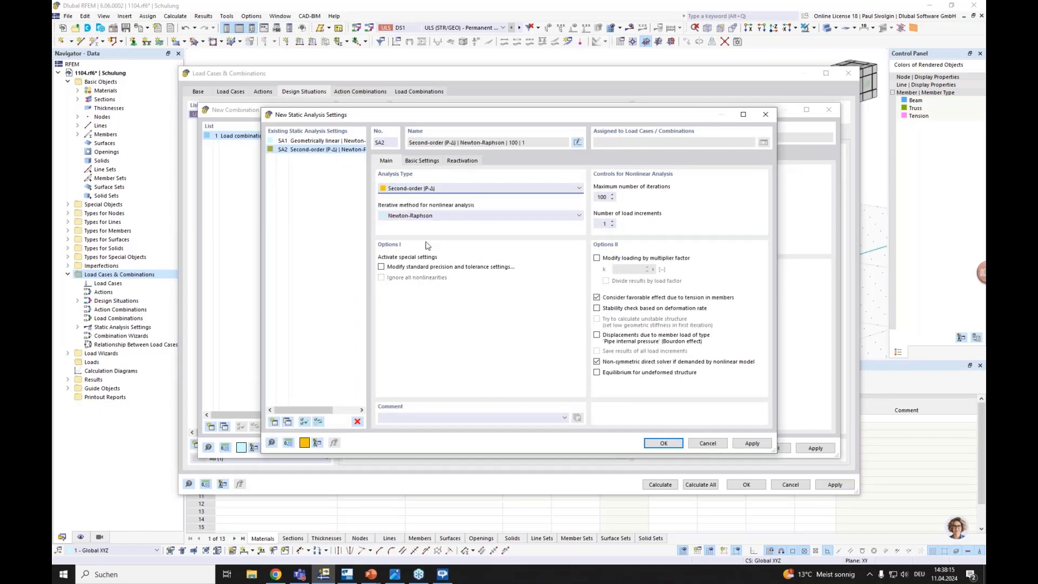
pyautogui.click(663, 443)
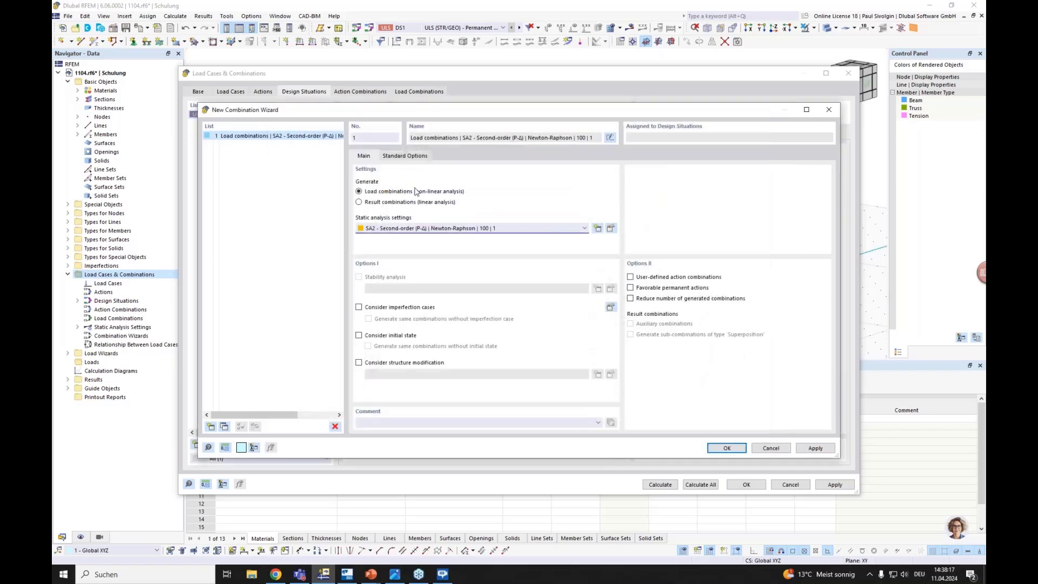
pyautogui.click(725, 447)
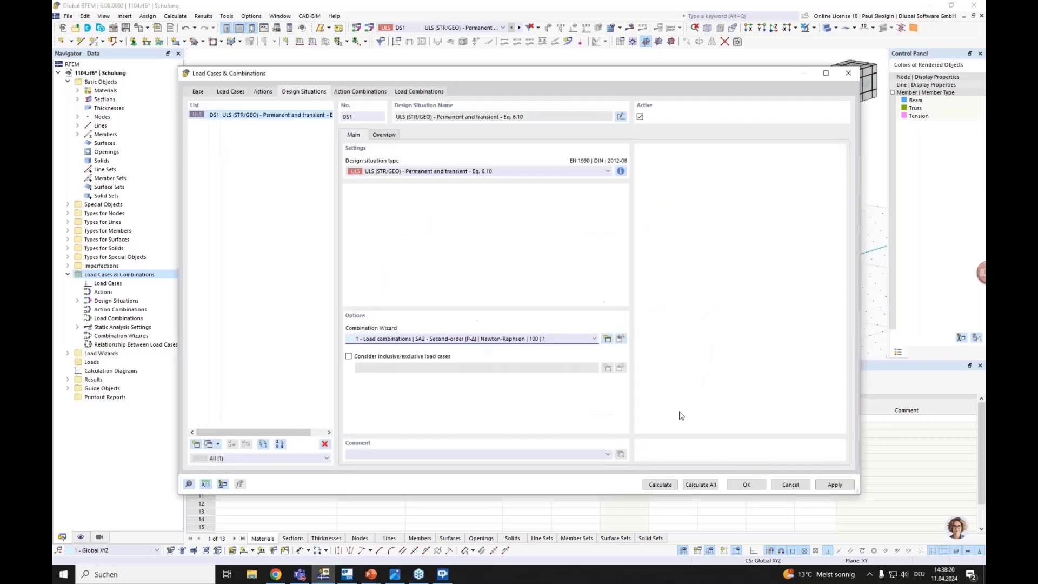
# Review the generated load combinations against the load cases, and accept the load cases and combinations settings
pyautogui.click(421, 92)
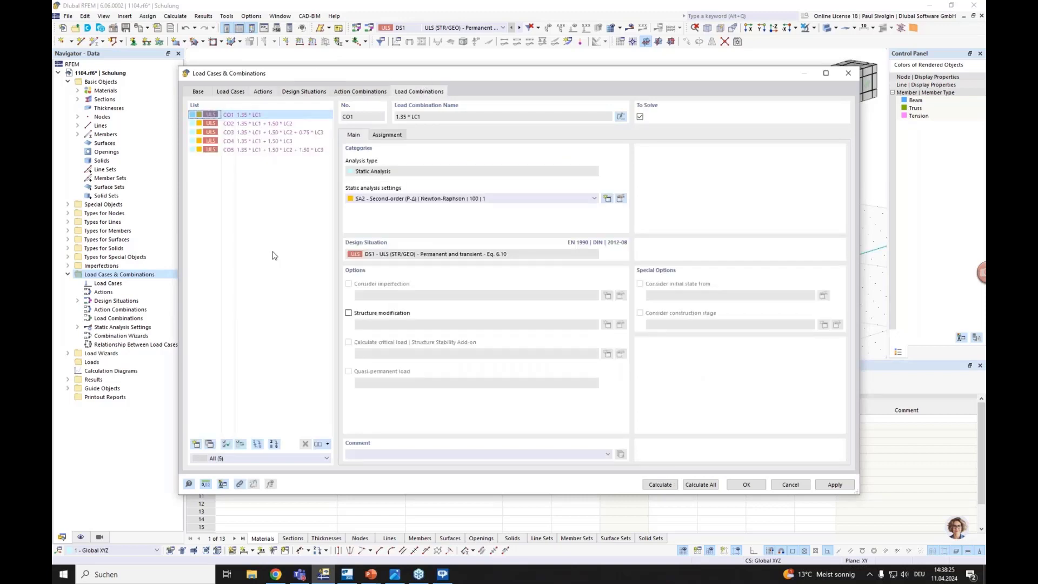
pyautogui.click(230, 91)
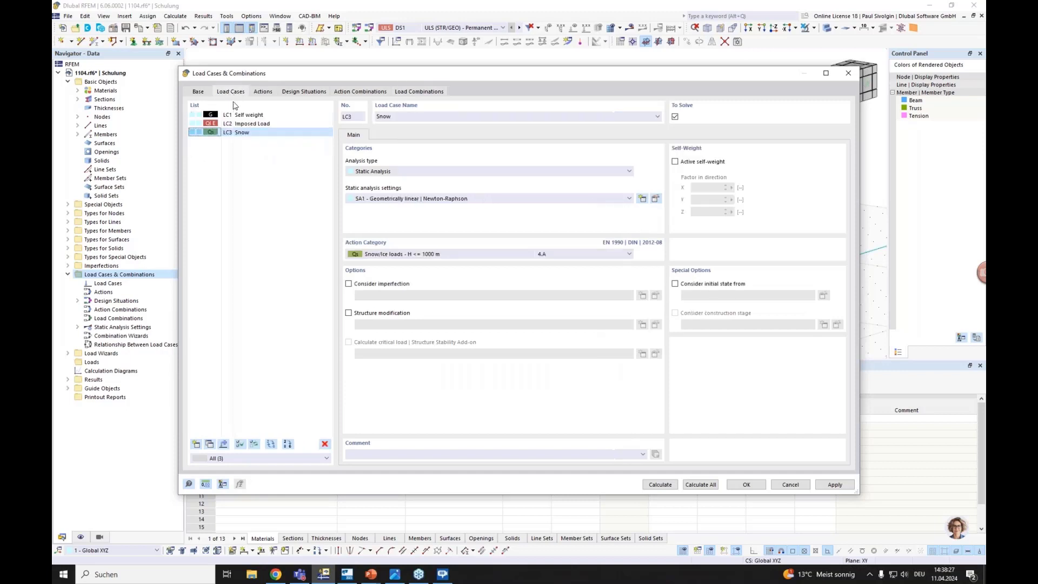
pyautogui.click(231, 124)
pyautogui.click(231, 115)
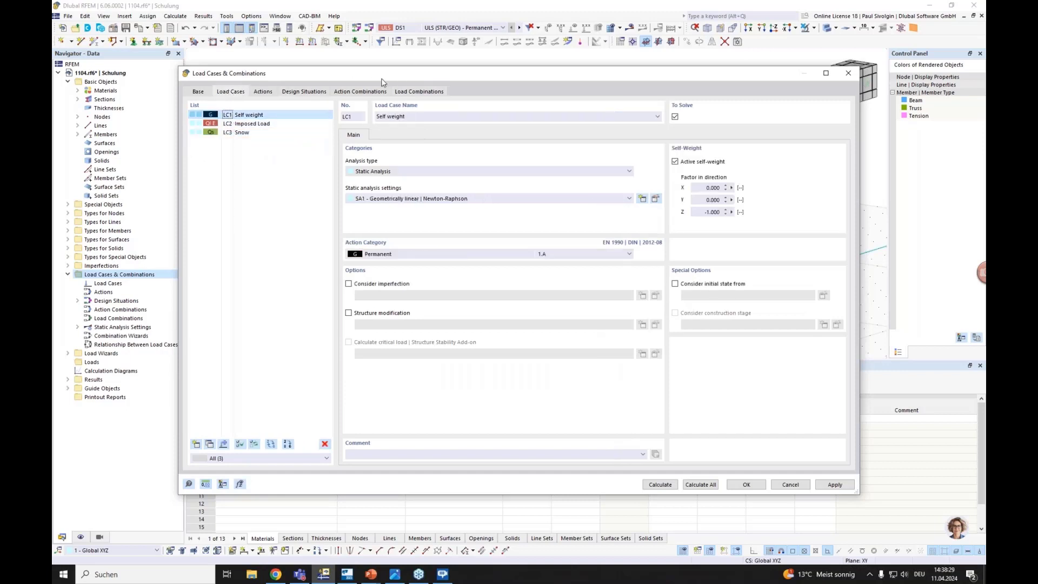
pyautogui.click(418, 93)
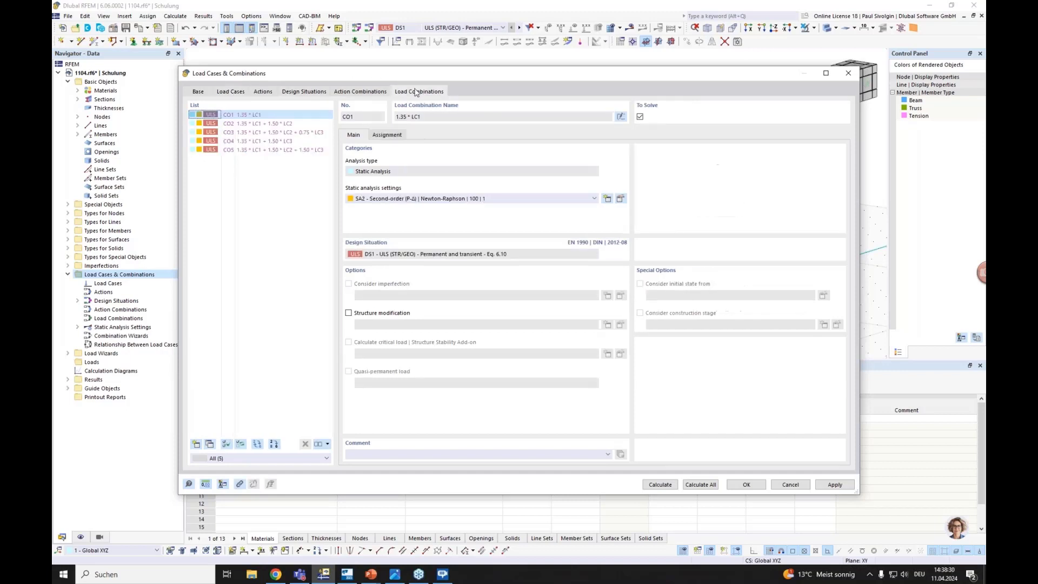
pyautogui.click(746, 484)
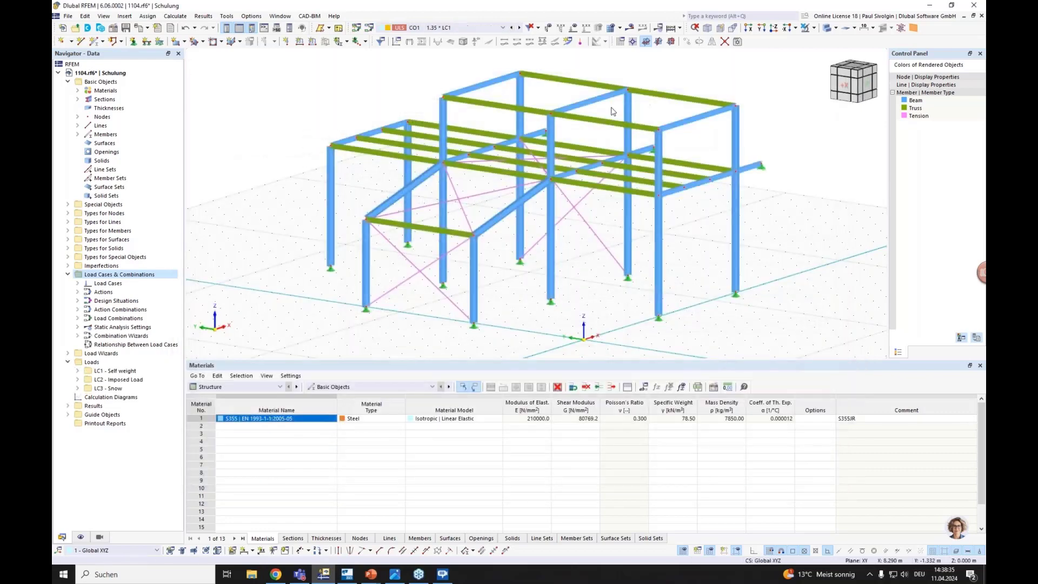
# Make LC2 - Imposed Load the current load case for the model
pyautogui.click(451, 28)
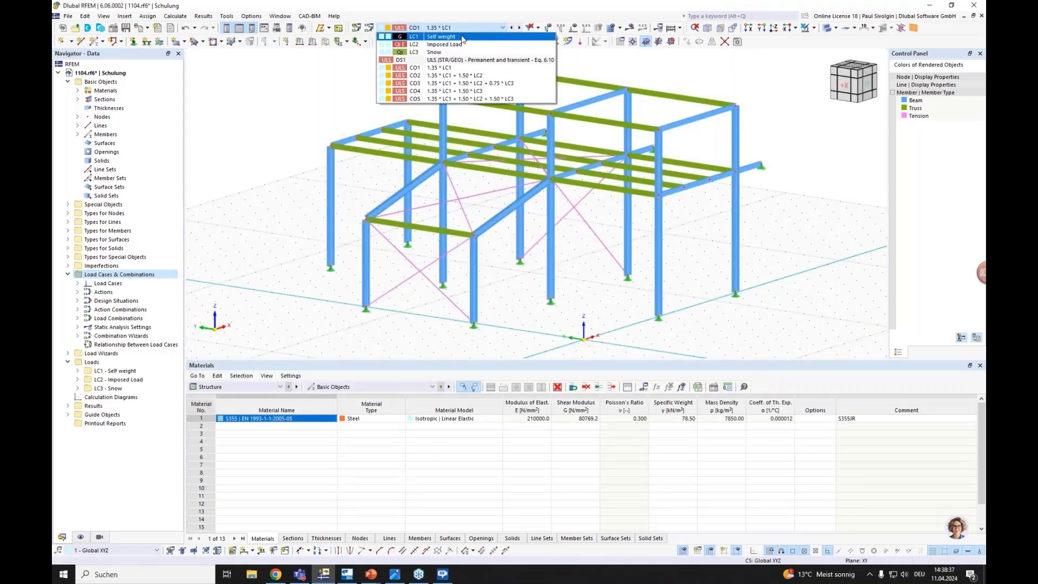
pyautogui.click(461, 44)
pyautogui.click(449, 27)
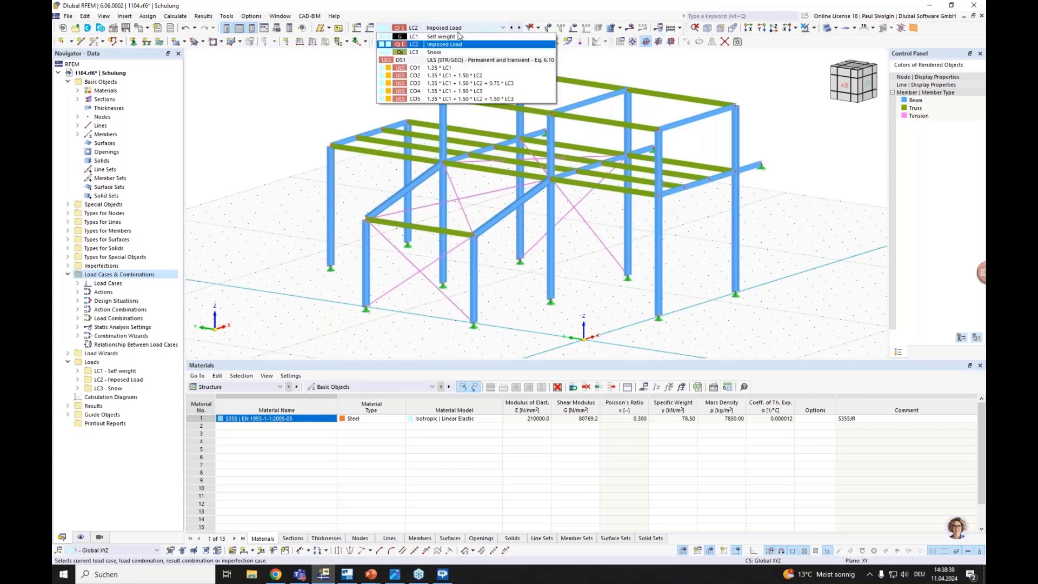
pyautogui.click(446, 53)
pyautogui.click(448, 28)
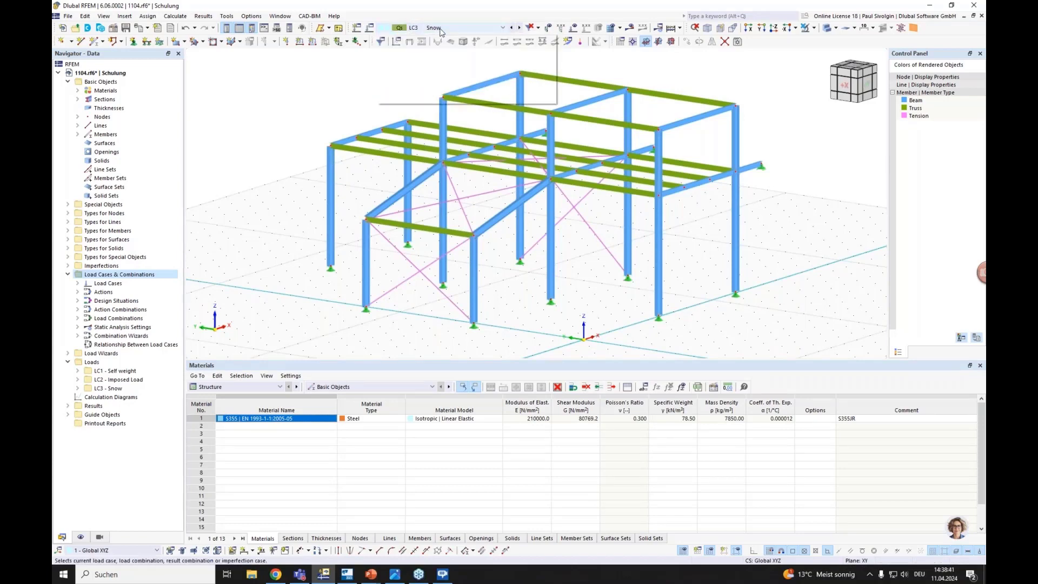
pyautogui.click(443, 44)
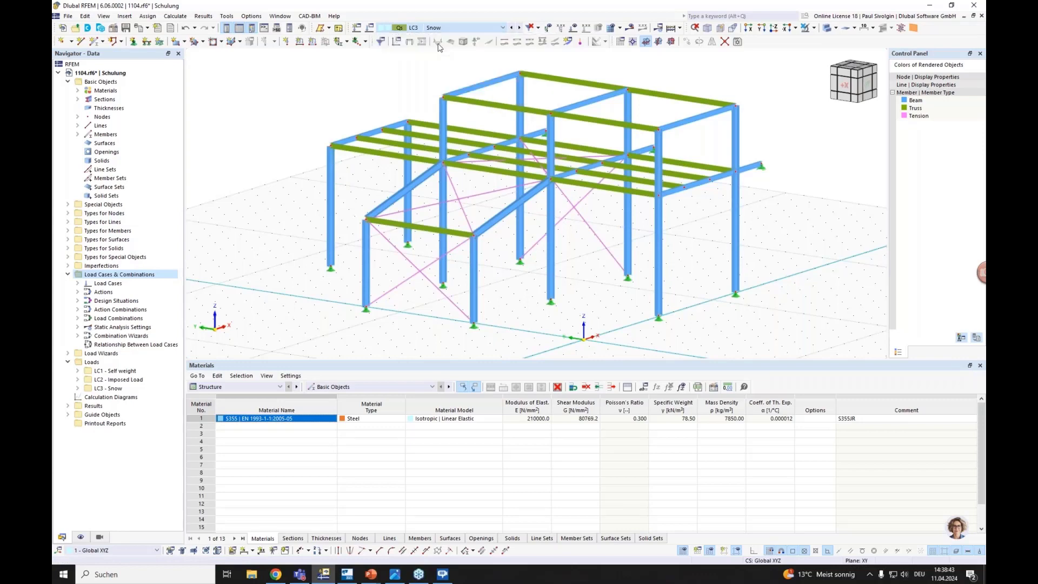
pyautogui.keyDown('ctrl'); pyautogui.moveTo(411, 138); pyautogui.dragTo(367, 216, button='middle'); pyautogui.keyUp('ctrl')
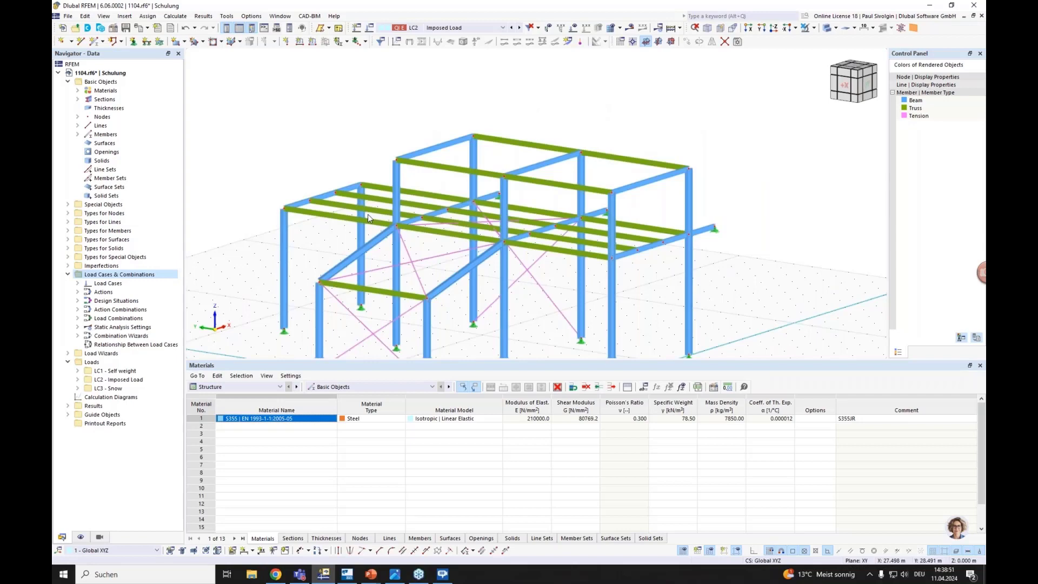
# Start a new load wizard for member loads from area load in LC2, with a uniform load magnitude of -5.00 kN/m²
pyautogui.click(67, 353)
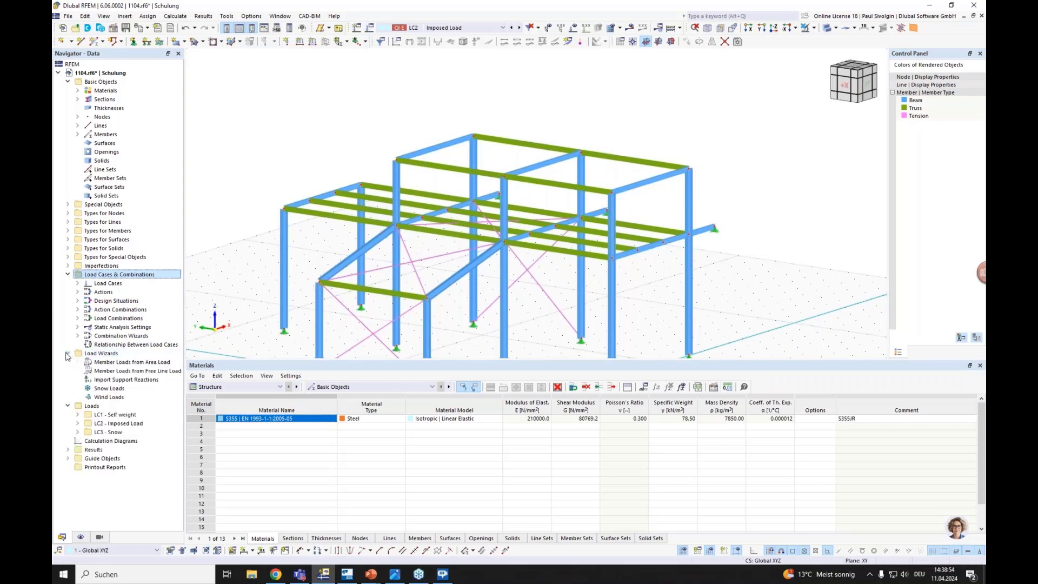
pyautogui.rightClick(120, 362)
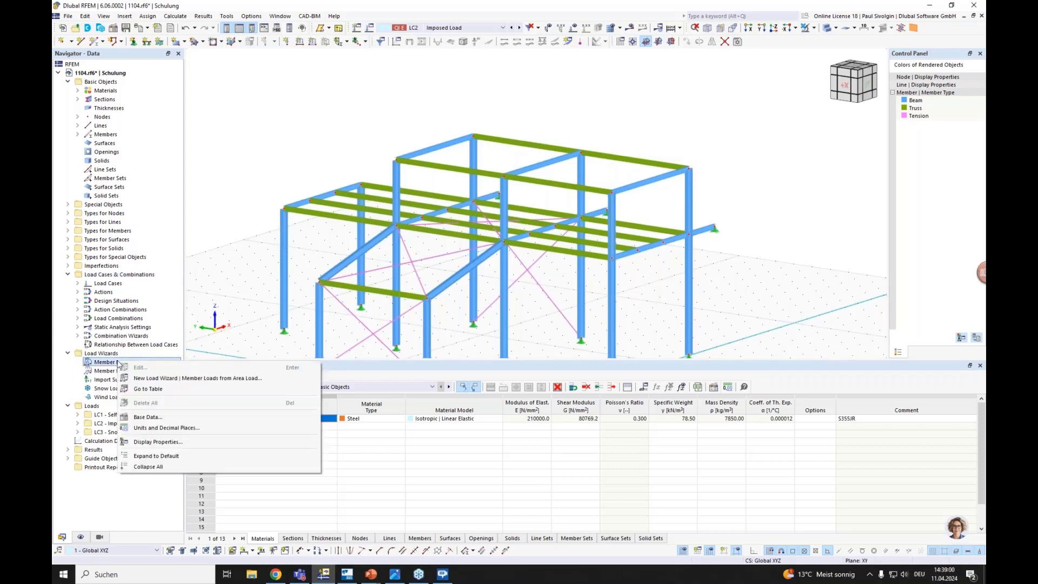
pyautogui.click(138, 379)
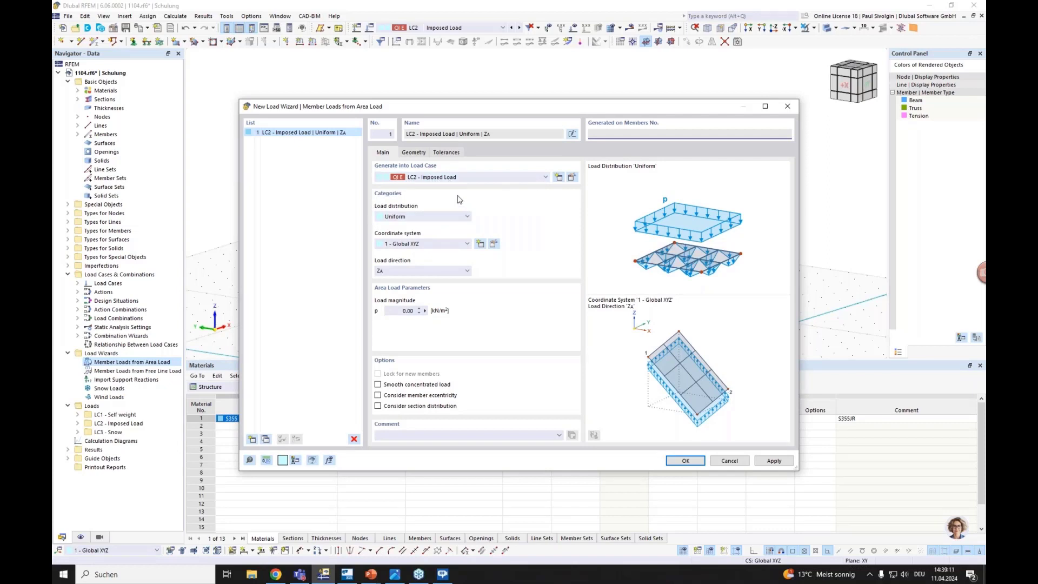
pyautogui.click(414, 311)
# Define the area load plane by corner nodes 8, 2, 6 and 12 of the intermediate floor, and generate the member loads
pyautogui.click(414, 153)
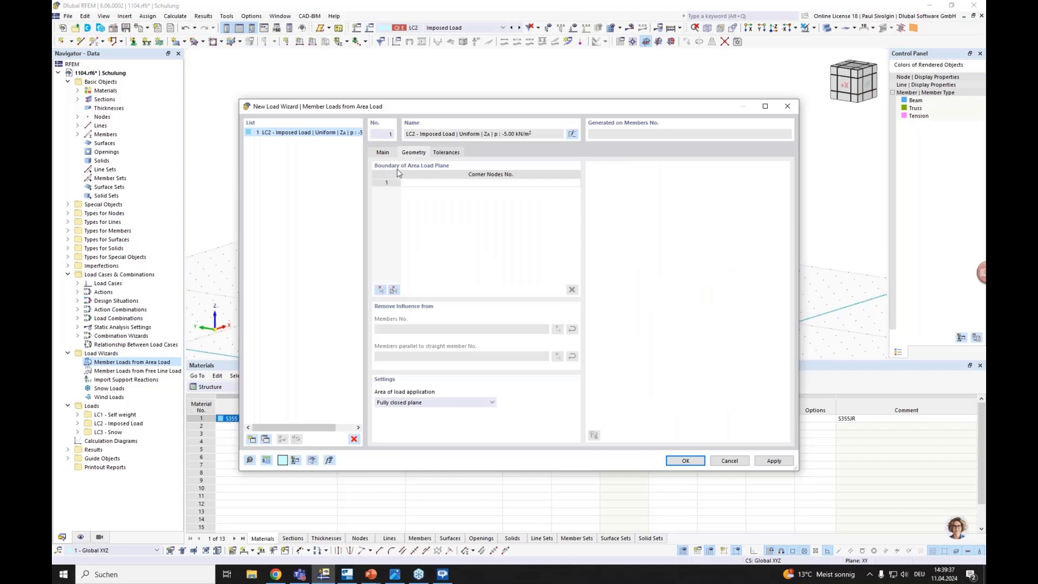
pyautogui.click(417, 174)
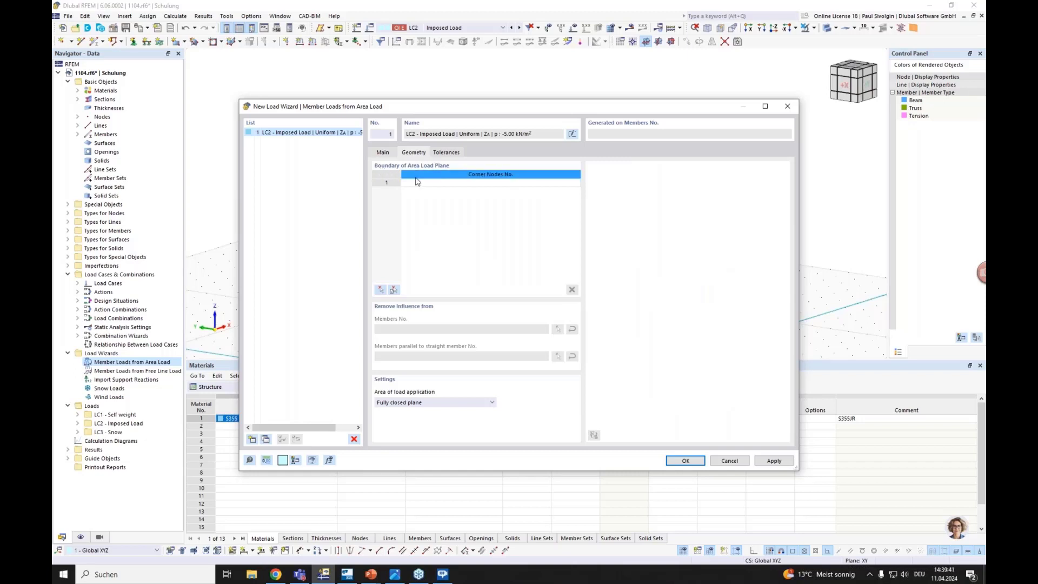
pyautogui.click(416, 183)
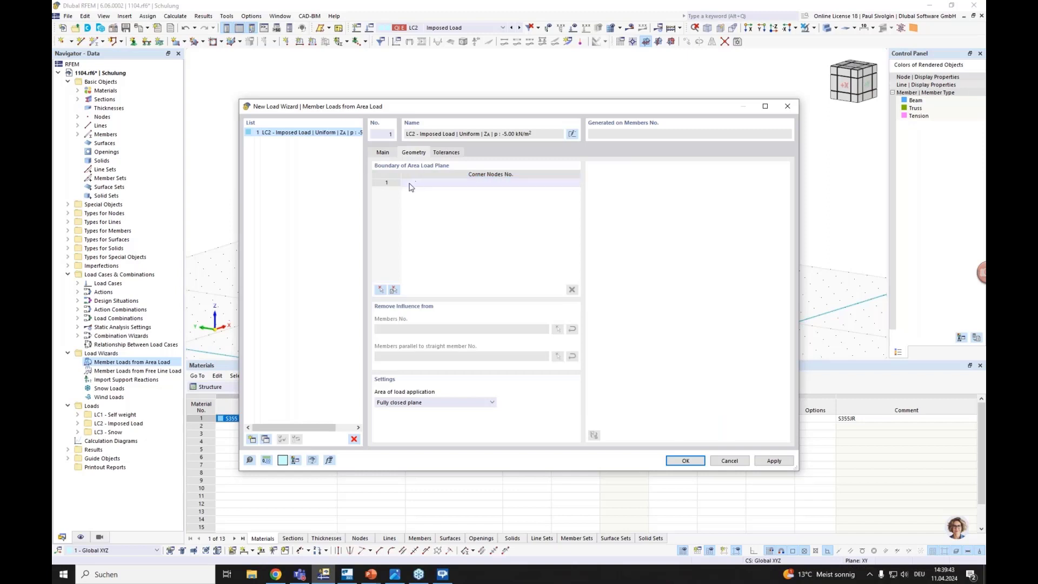
pyautogui.click(381, 290)
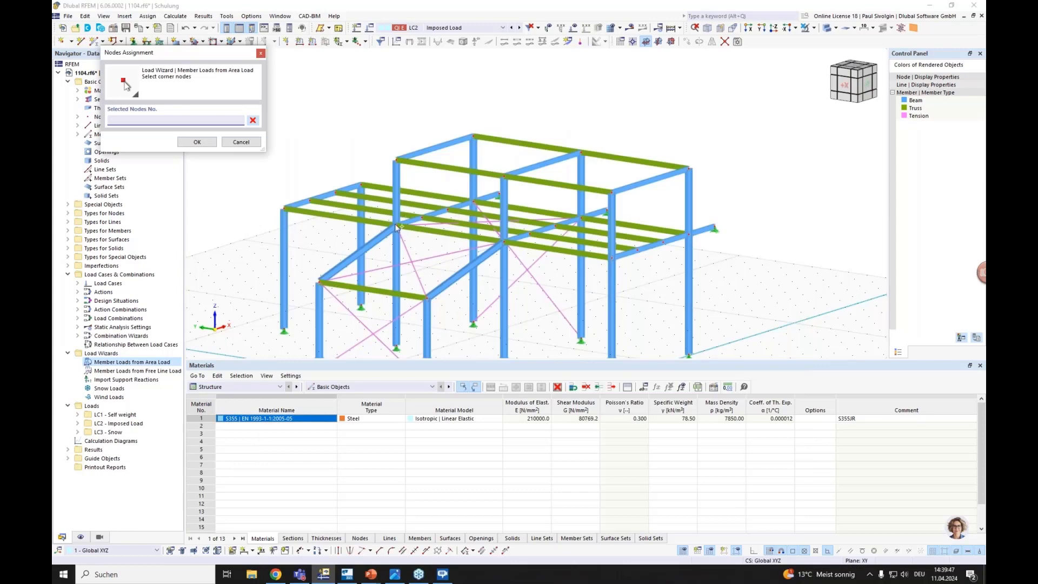
pyautogui.click(397, 226)
pyautogui.click(473, 202)
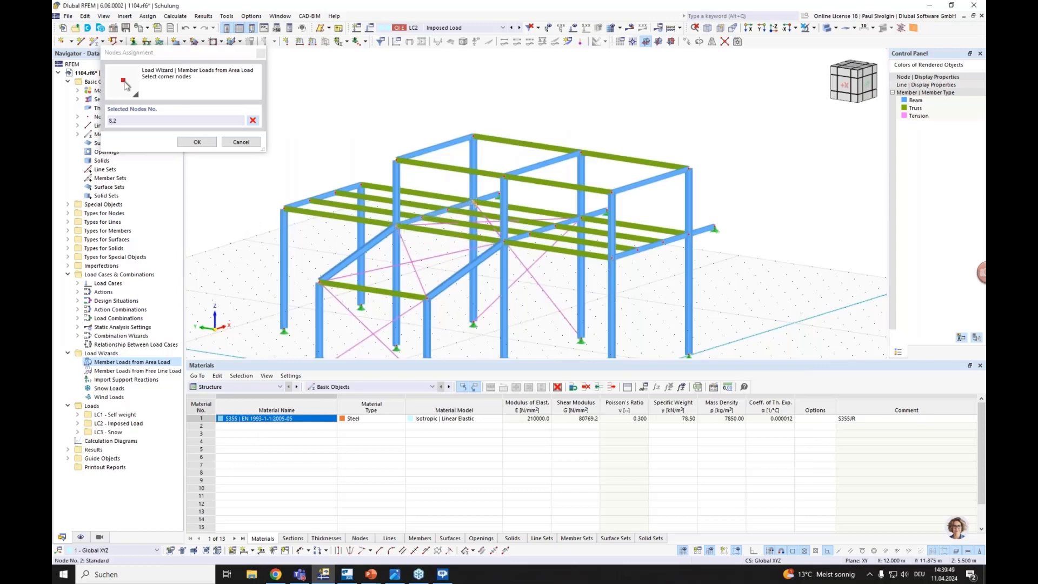
pyautogui.click(688, 234)
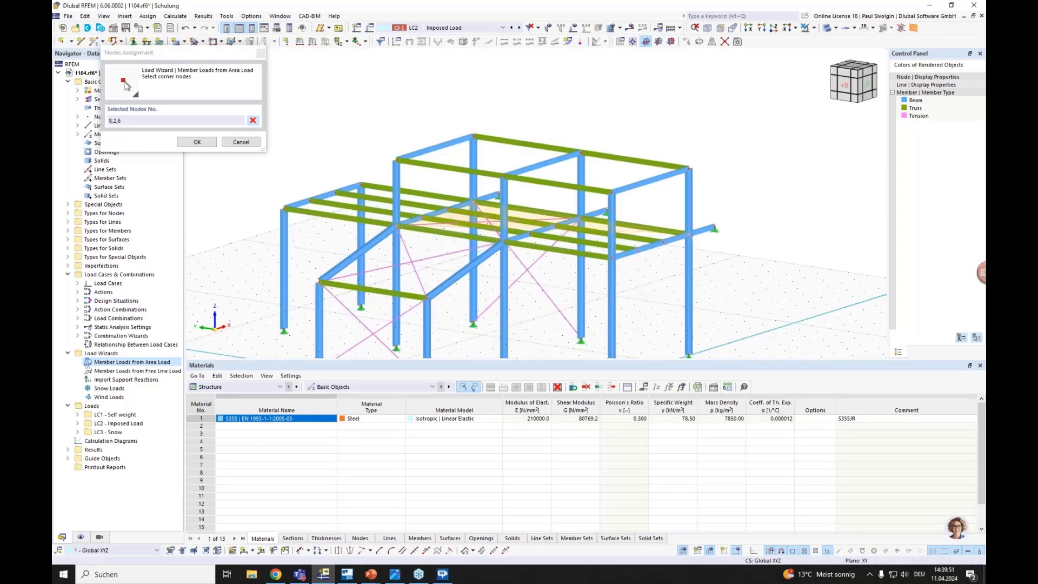
pyautogui.click(611, 254)
pyautogui.click(397, 226)
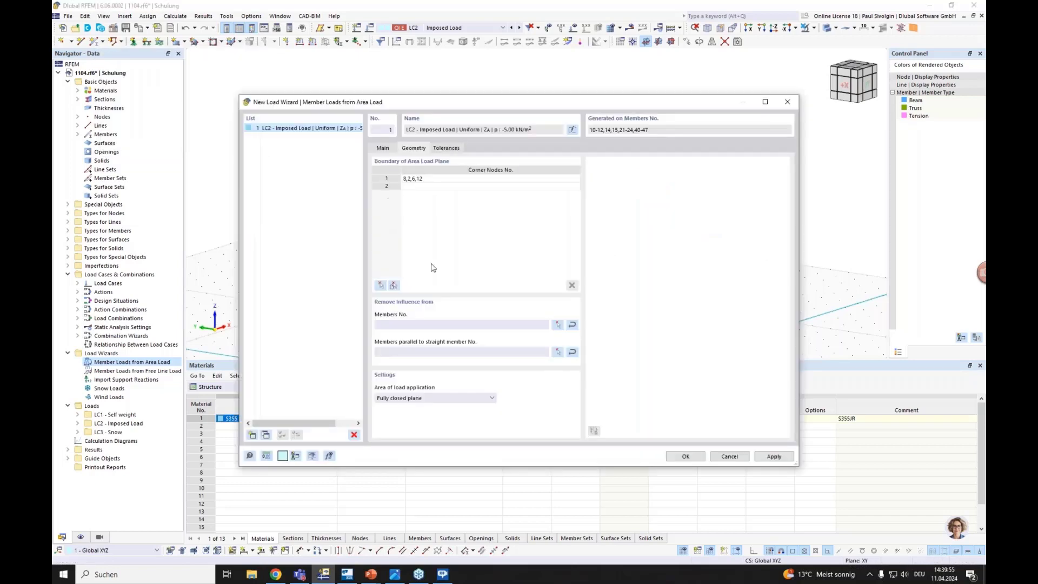
pyautogui.click(684, 457)
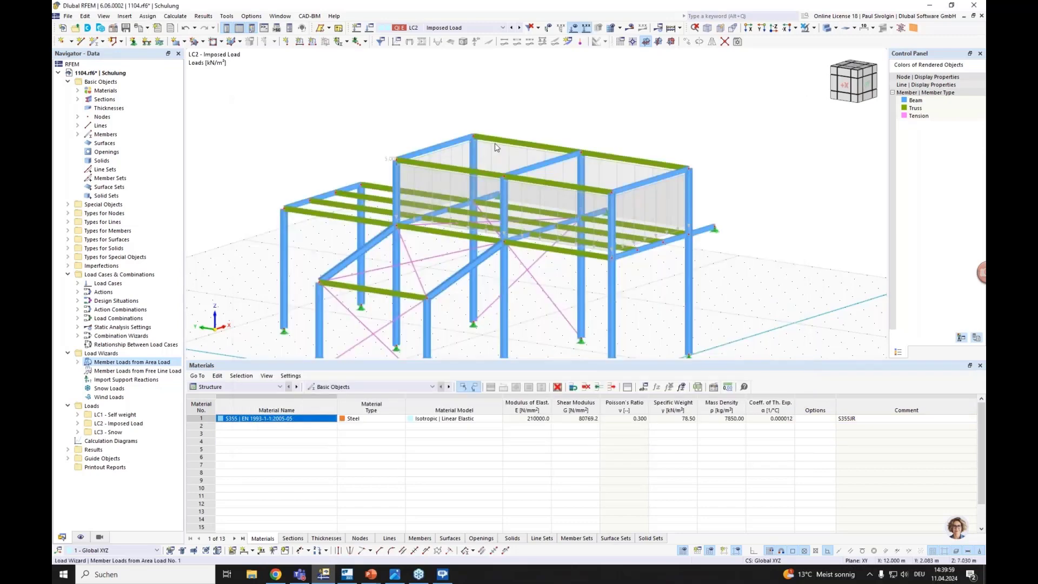
# Reduce the graphical display size of the area load on the intermediate floor
pyautogui.scroll(2, 435, 193)
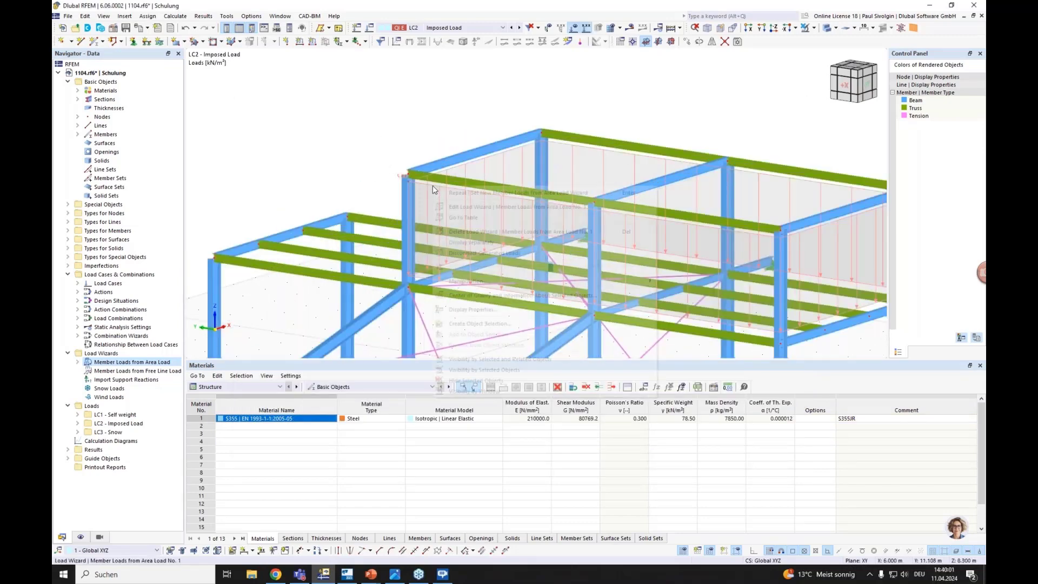
pyautogui.rightClick(432, 186)
pyautogui.moveTo(550, 272); pyautogui.dragTo(480, 270)
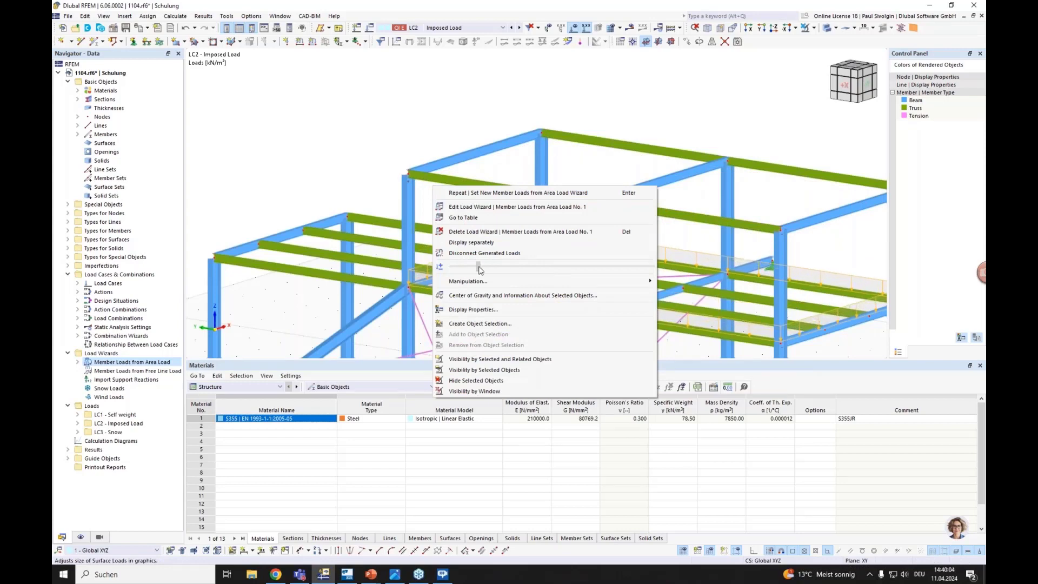
pyautogui.click(419, 146)
pyautogui.scroll(5, 423, 193)
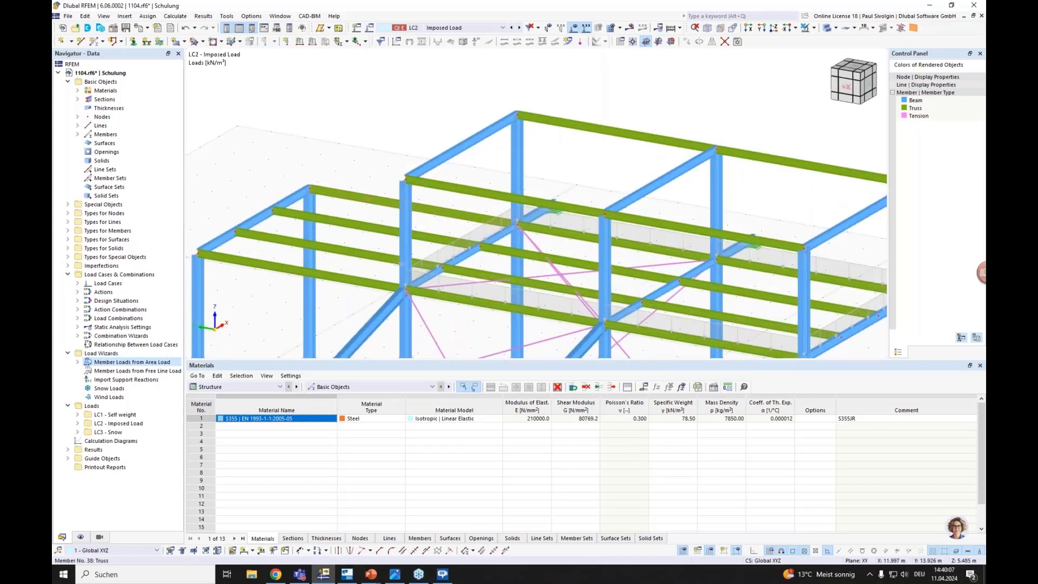
# Display the generated member loads of the intermediate floor's area load separately and reduce their graphical size
pyautogui.rightClick(421, 197)
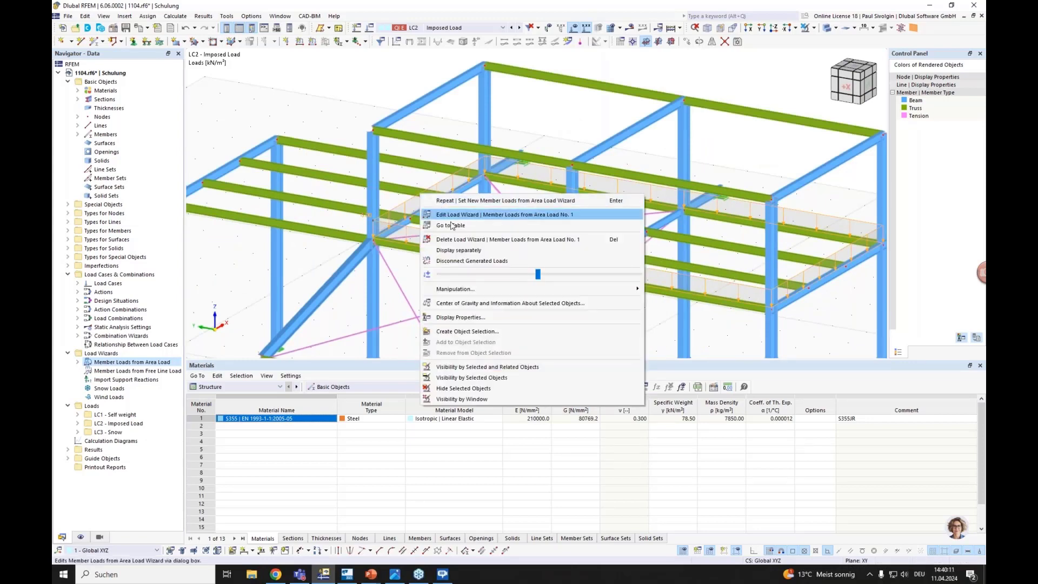
pyautogui.click(467, 255)
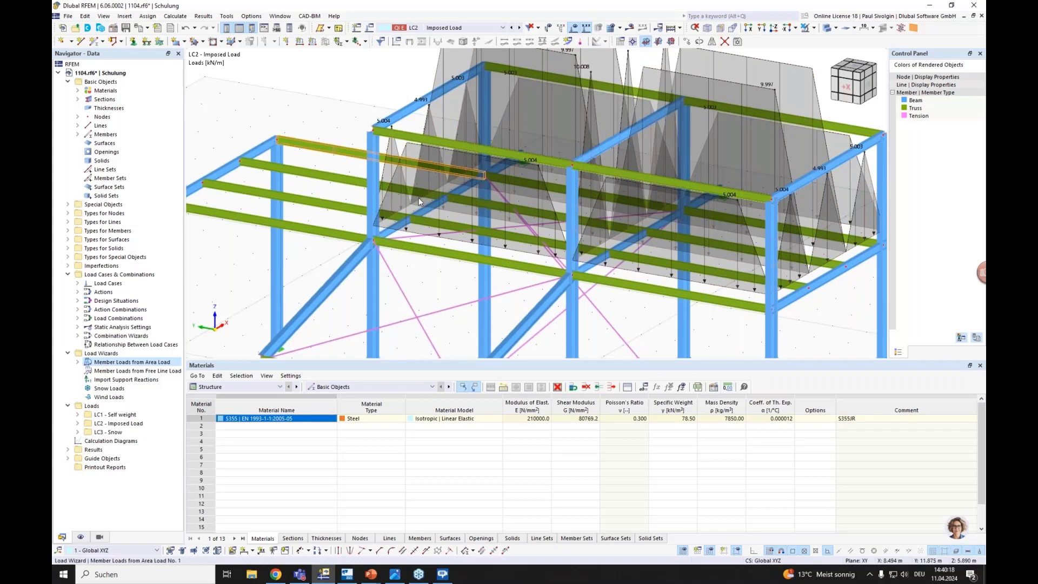
pyautogui.rightClick(418, 197)
pyautogui.moveTo(519, 278); pyautogui.dragTo(458, 277)
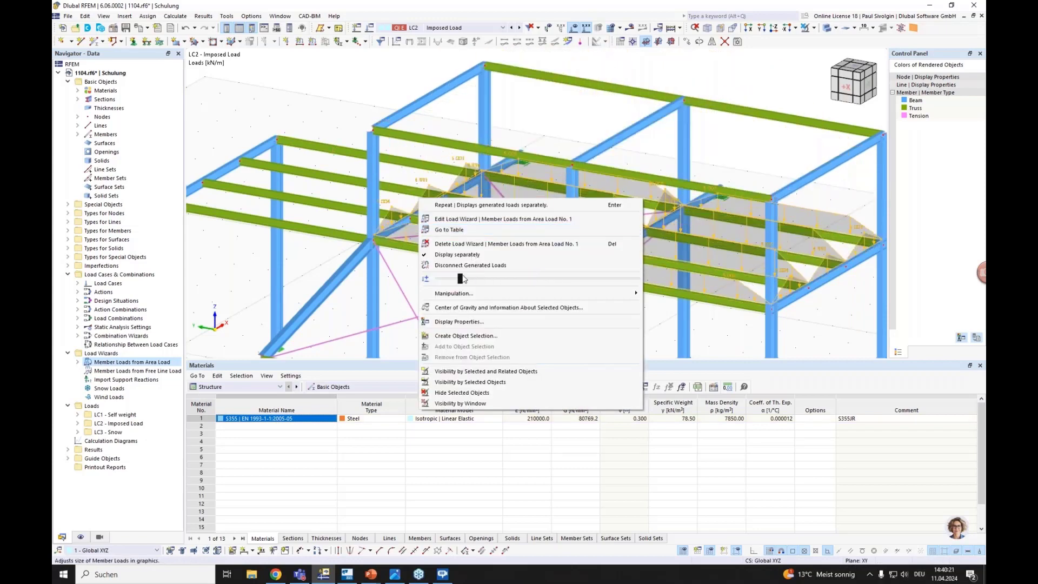
pyautogui.click(562, 110)
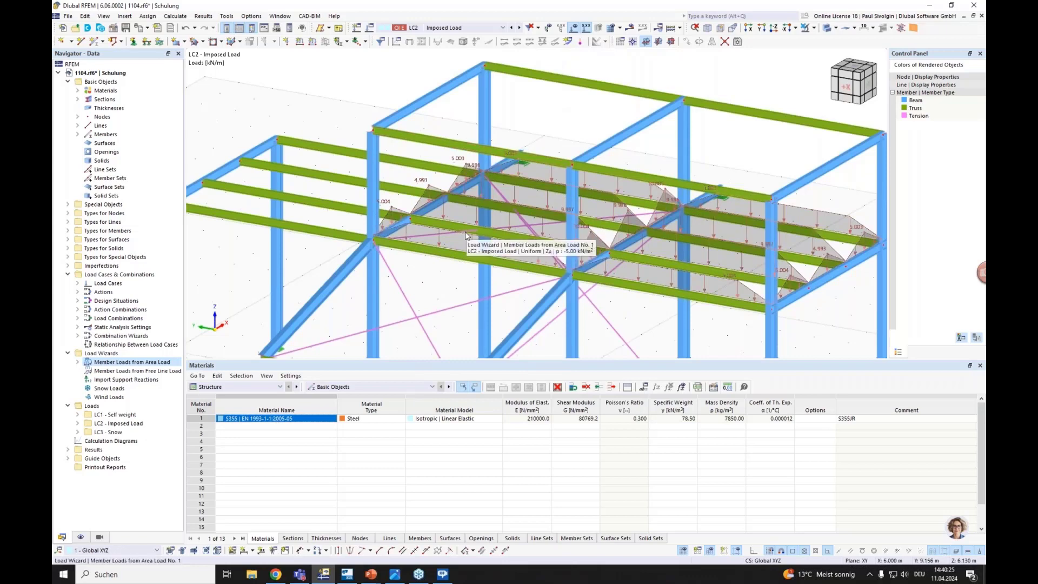
# Turn off the separate display of the generated member loads on the intermediate floor
pyautogui.rightClick(444, 202)
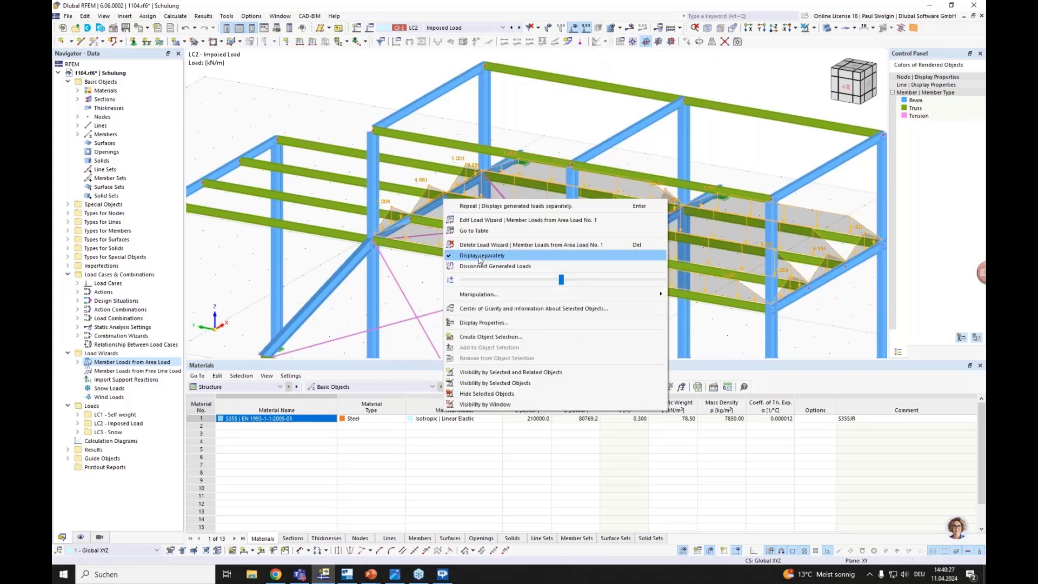
pyautogui.click(478, 259)
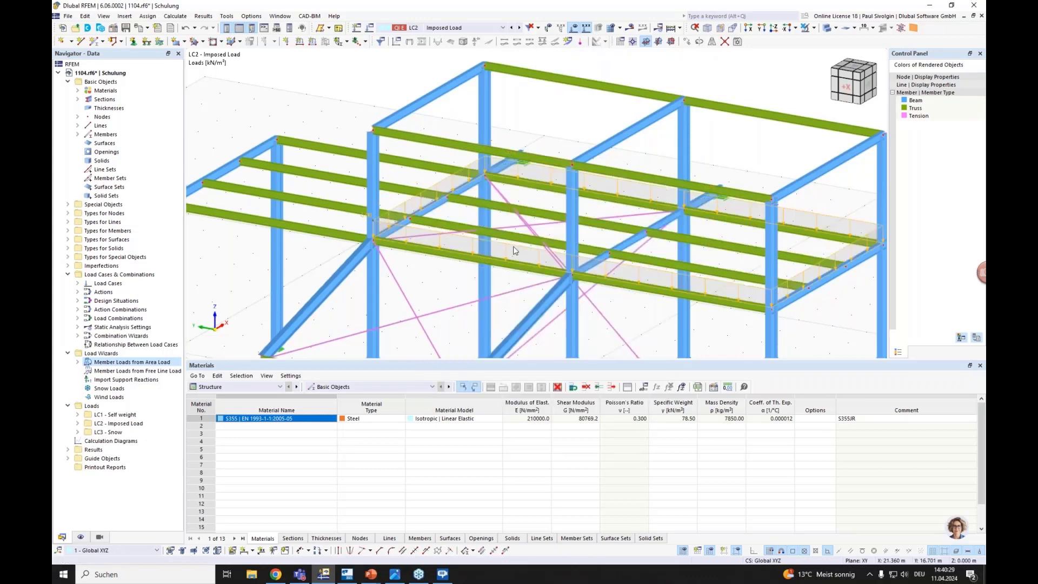
pyautogui.keyDown('ctrl'); pyautogui.moveTo(513, 245); pyautogui.dragTo(481, 229, button='middle'); pyautogui.keyUp('ctrl')
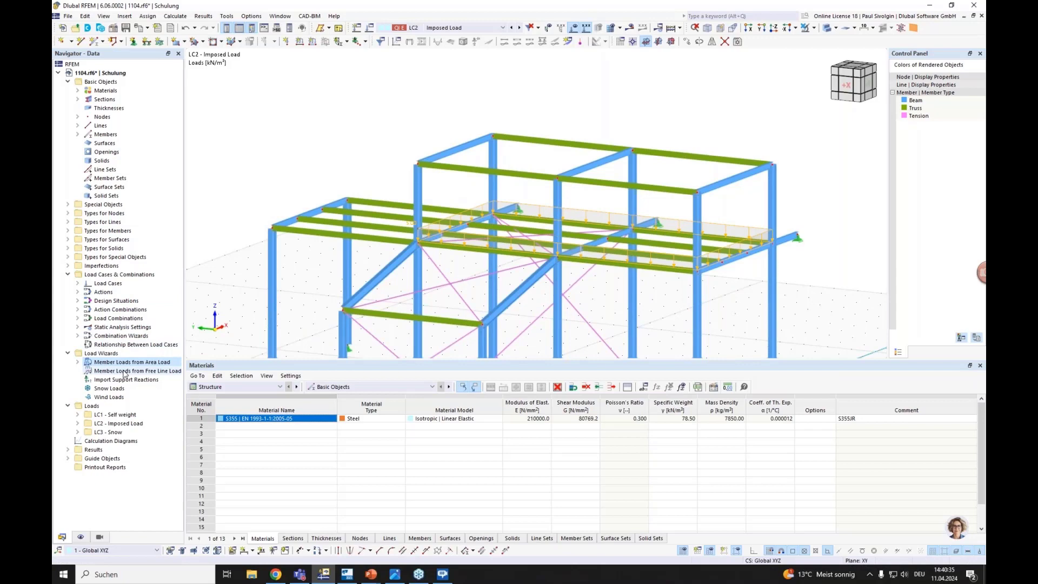
# Make LC3 - Snow the current load case and start a new snow load wizard
pyautogui.click(435, 30)
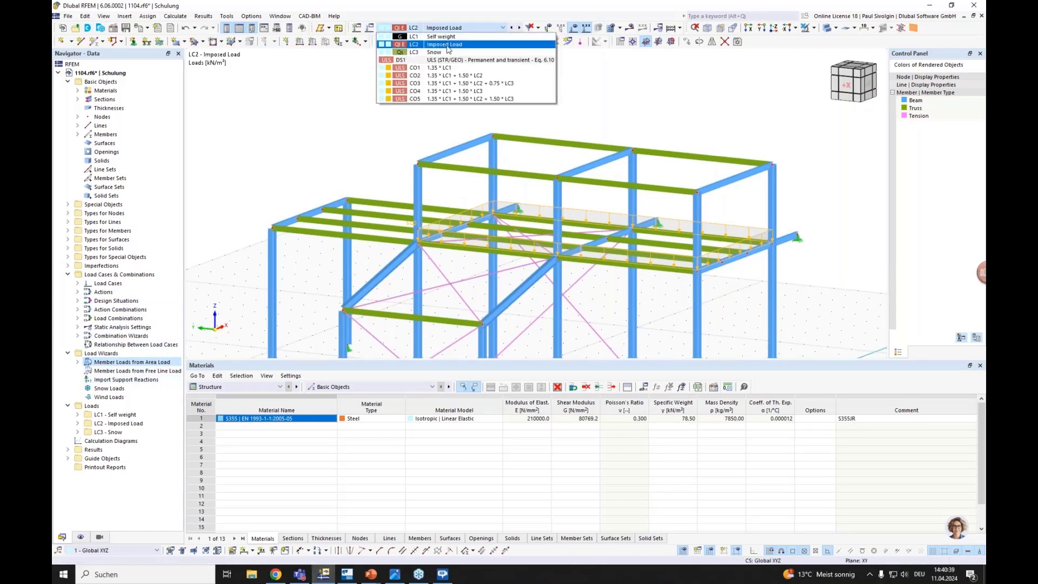
pyautogui.click(434, 53)
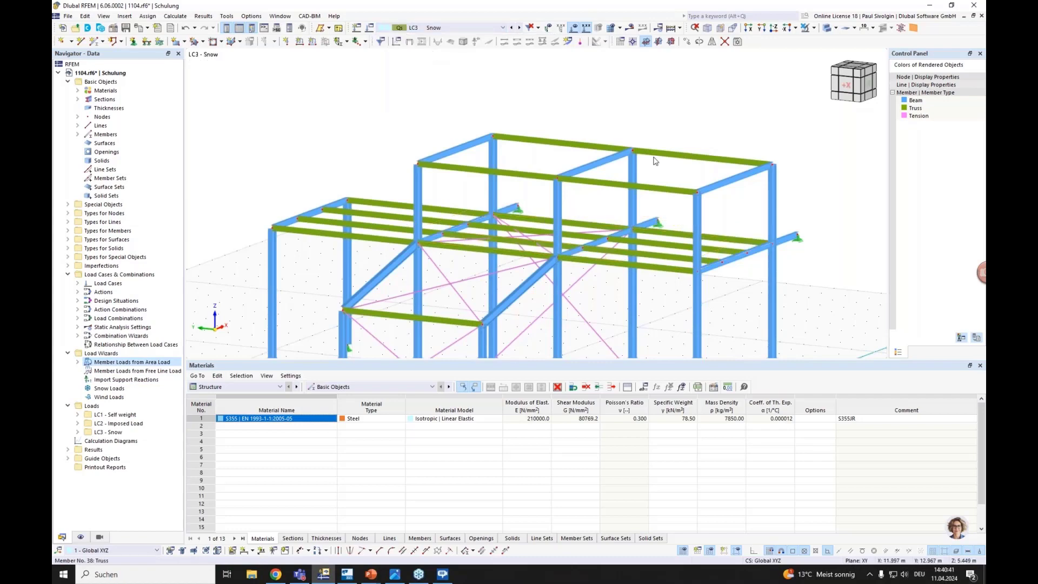
pyautogui.rightClick(110, 392)
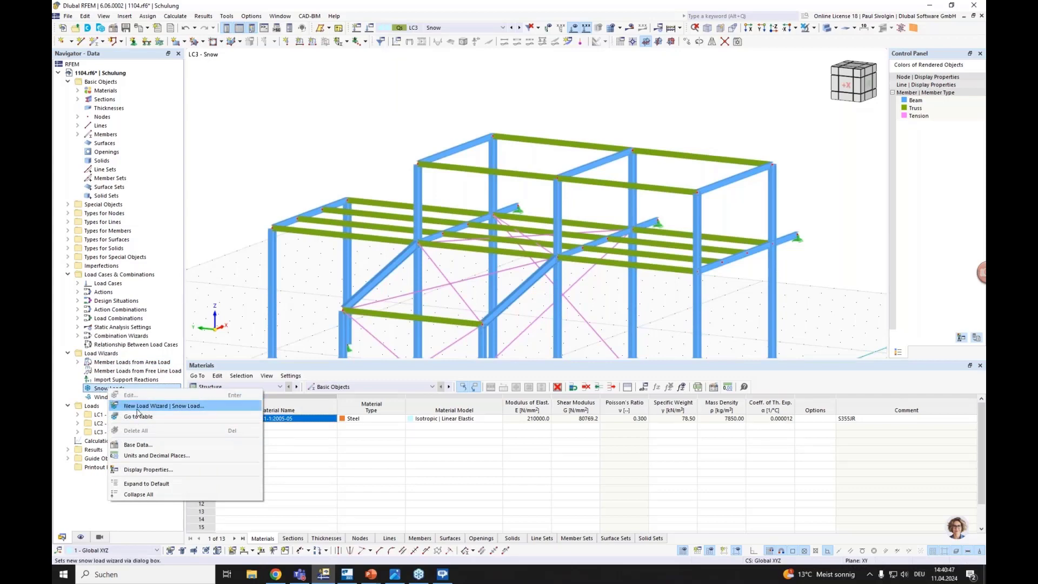
pyautogui.click(138, 407)
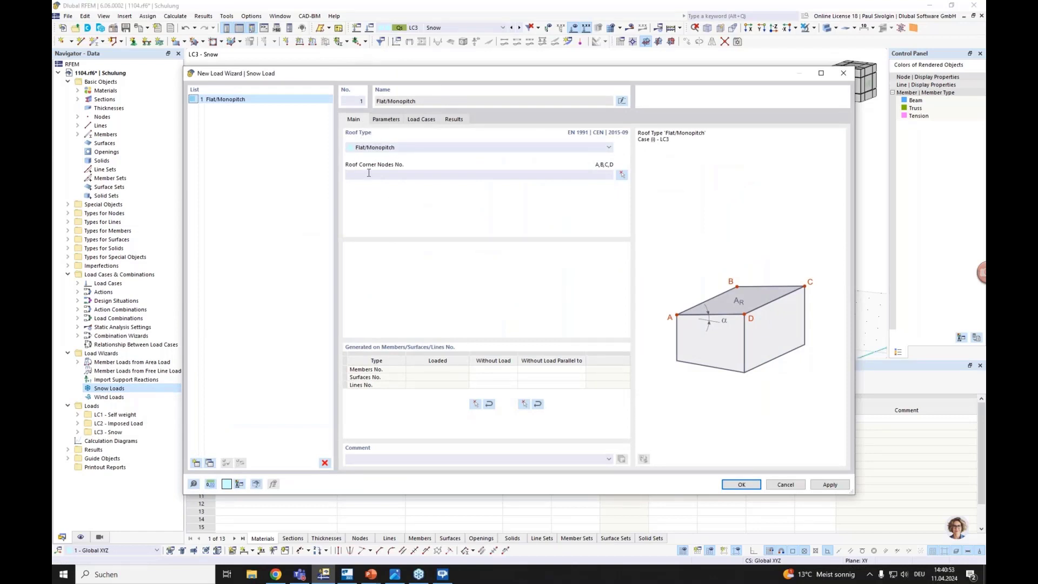
# Define the Flat/Monopitch roof of the snow load by corner nodes 31, 33, 29 and 28 of the upper frame
pyautogui.click(364, 173)
pyautogui.moveTo(437, 74); pyautogui.dragTo(444, 126)
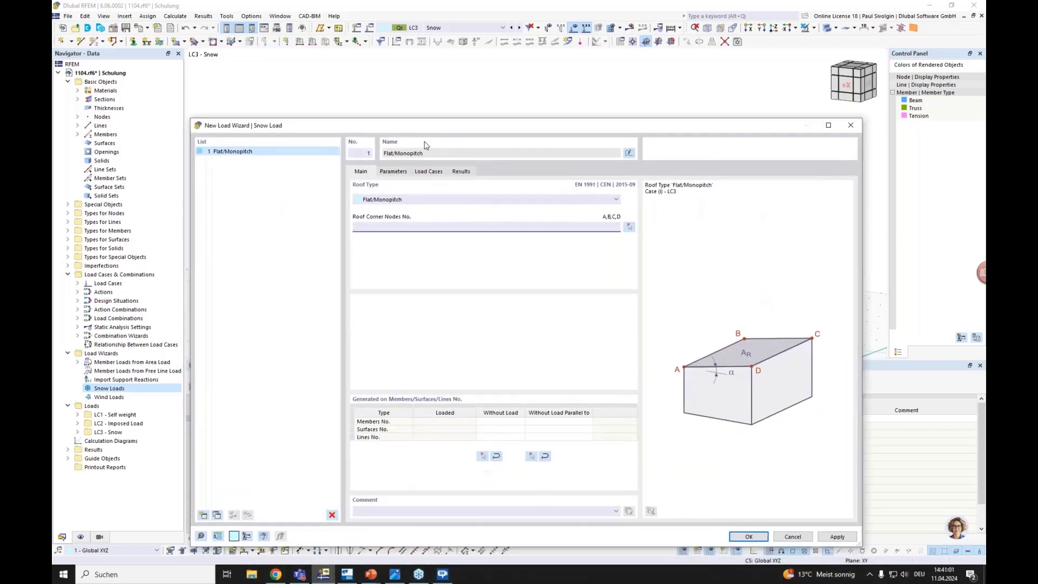
pyautogui.click(629, 226)
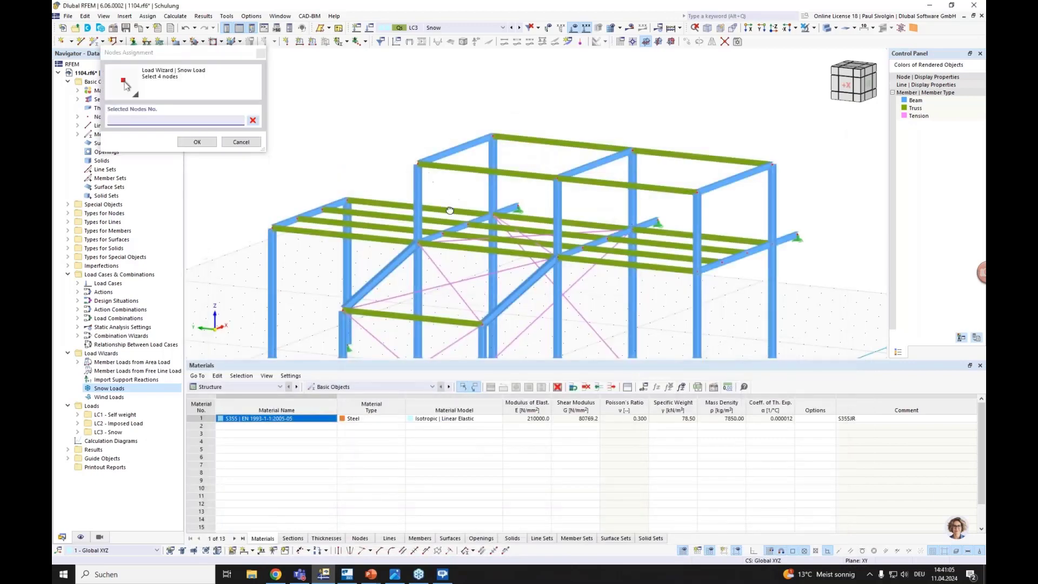
pyautogui.keyDown('ctrl'); pyautogui.moveTo(450, 208); pyautogui.dragTo(450, 228, button='middle'); pyautogui.keyUp('ctrl')
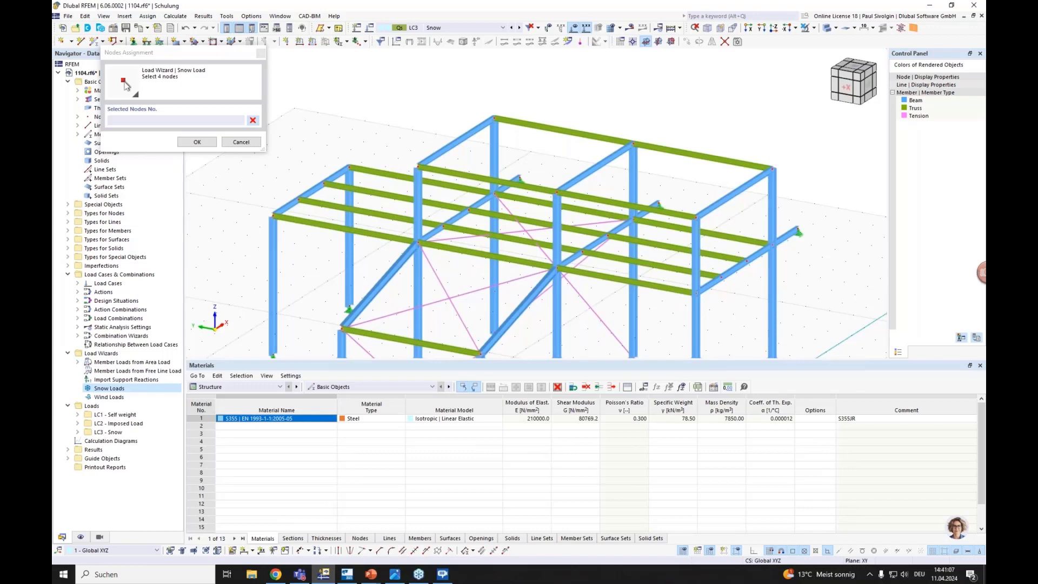
pyautogui.moveTo(433, 173); pyautogui.dragTo(428, 151, button='middle')
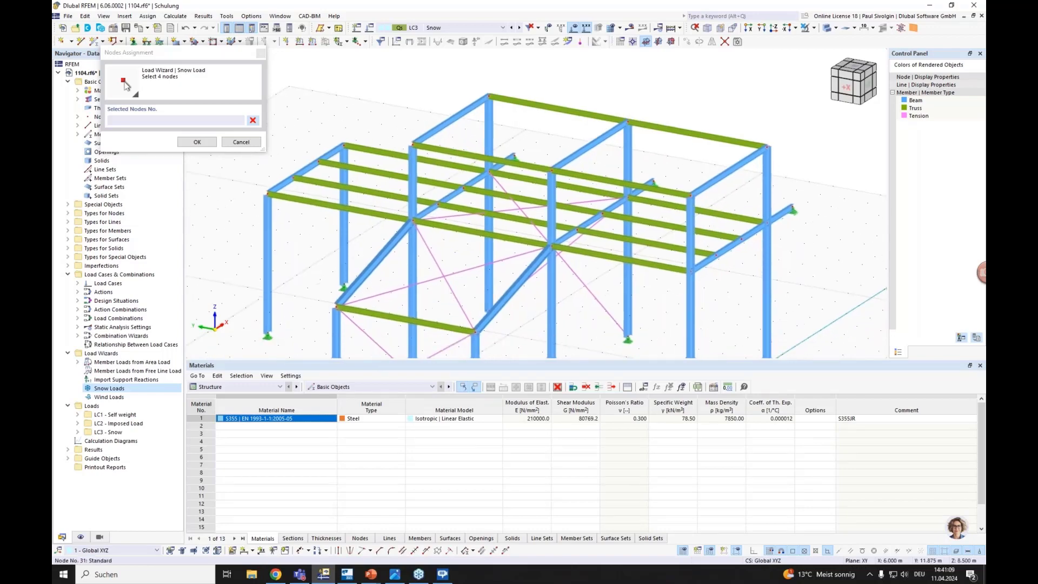
pyautogui.click(413, 145)
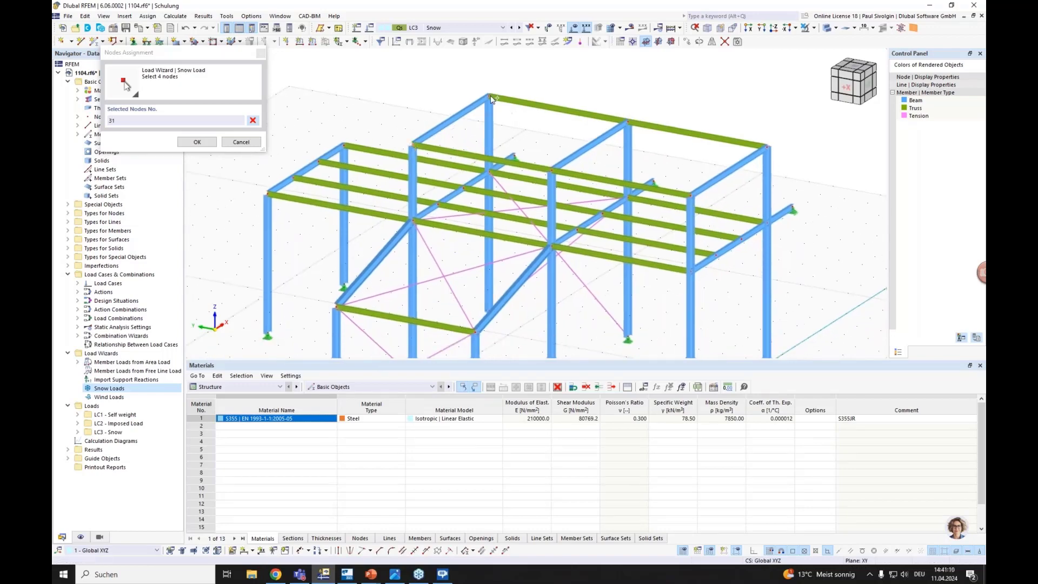
pyautogui.click(767, 146)
pyautogui.click(766, 146)
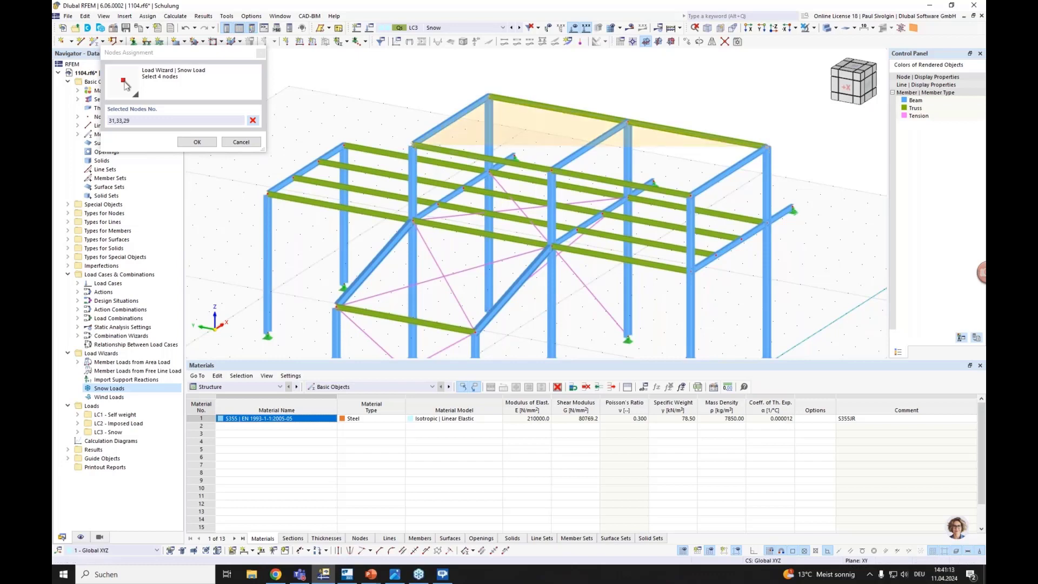
pyautogui.click(685, 198)
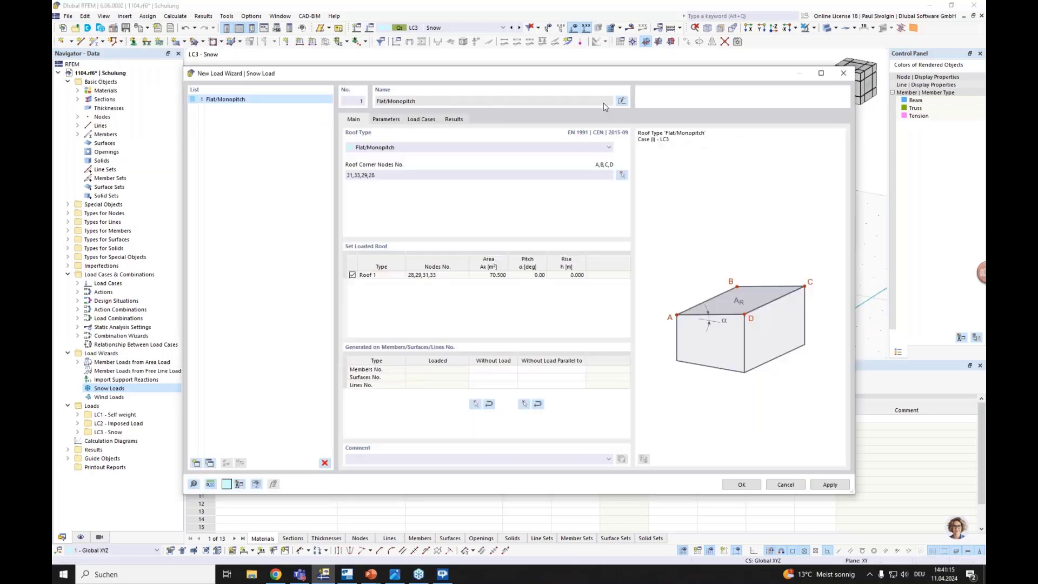
# Name the snow load wizard Roof 1, check its parameters and generate the snow load
pyautogui.click(617, 101)
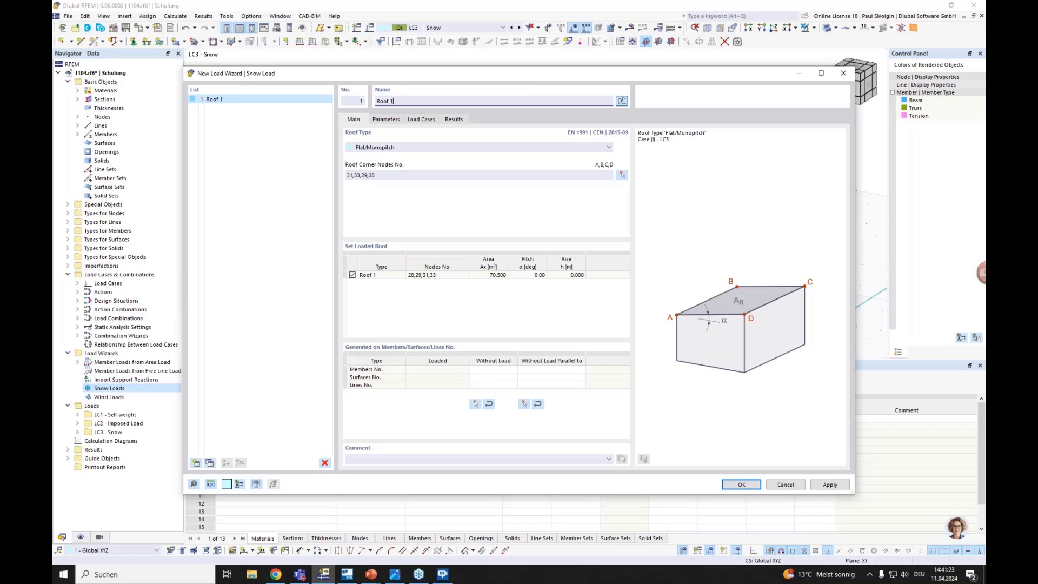
pyautogui.click(387, 119)
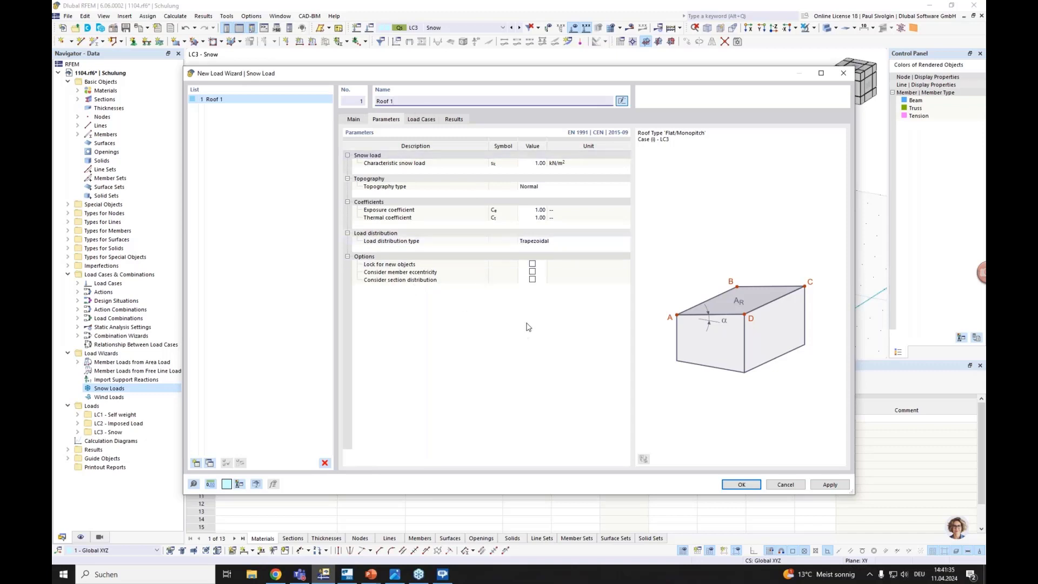
pyautogui.click(749, 488)
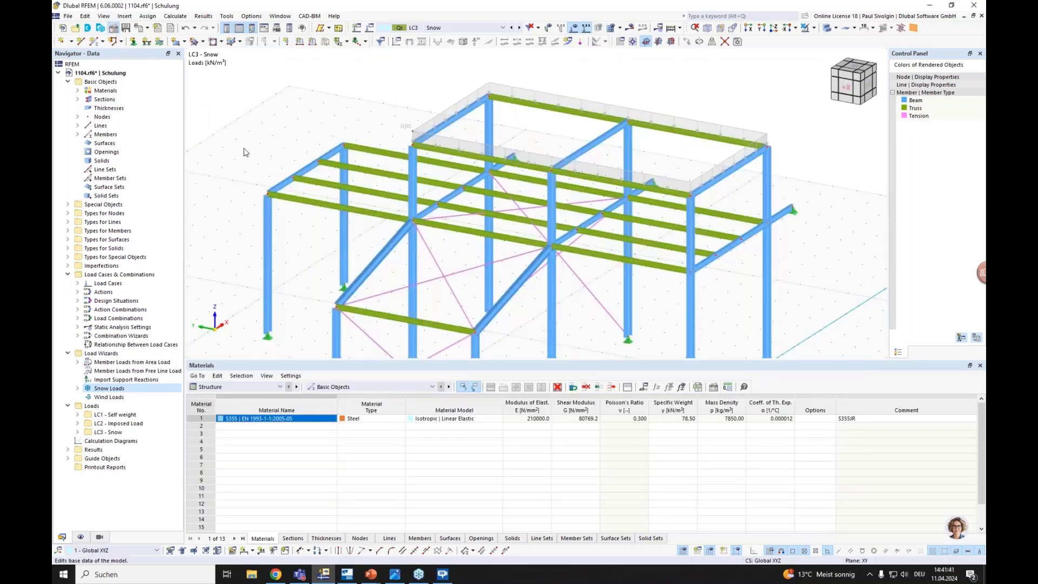
# Check the standards and activated add-ons in the model's base data
pyautogui.doubleClick(100, 73)
pyautogui.click(385, 98)
pyautogui.click(361, 98)
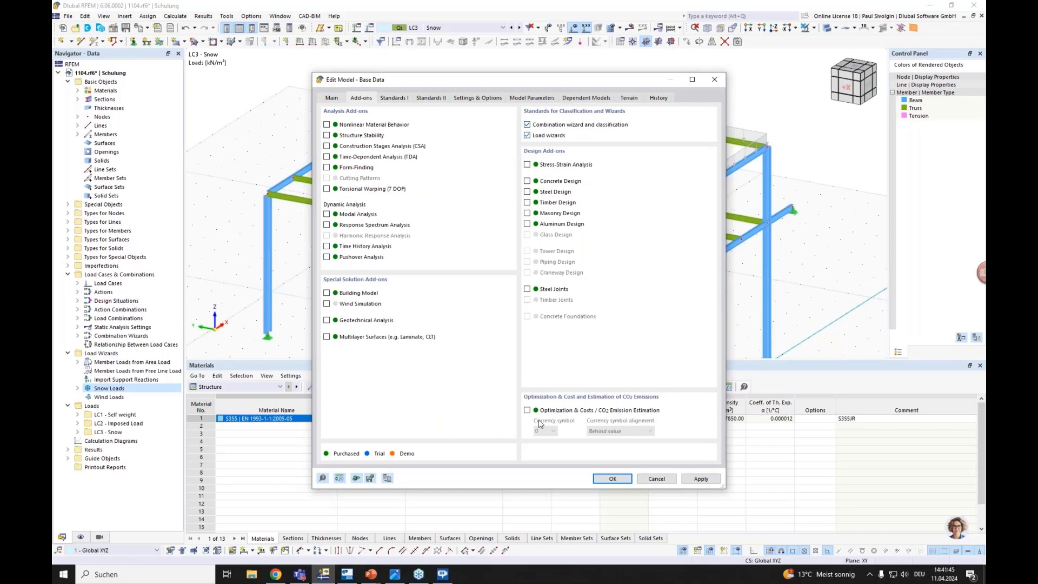
pyautogui.click(609, 478)
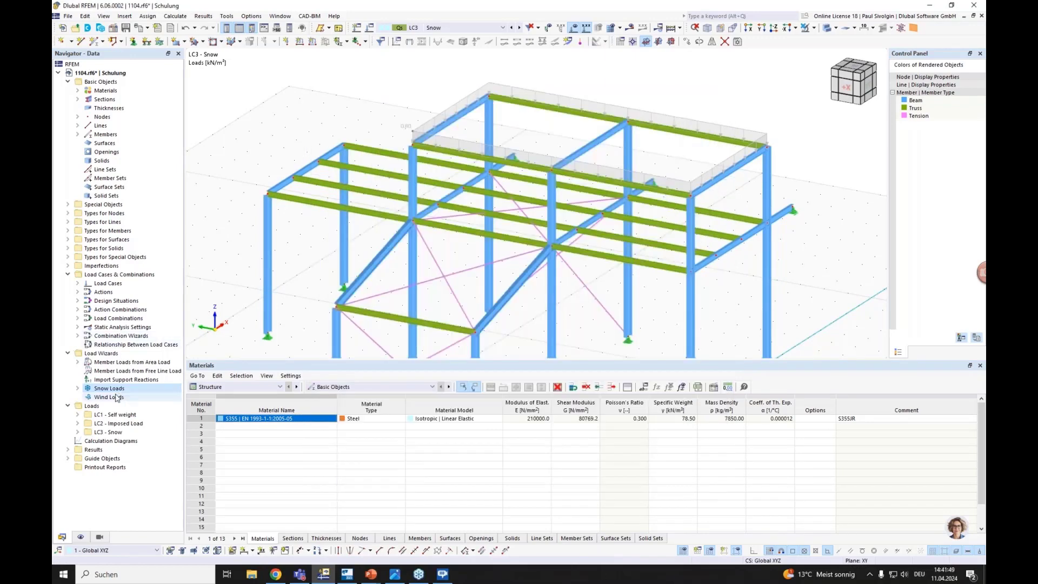
# Review the parameters of the Roof 1 snow load without changing them
pyautogui.doubleClick(107, 389)
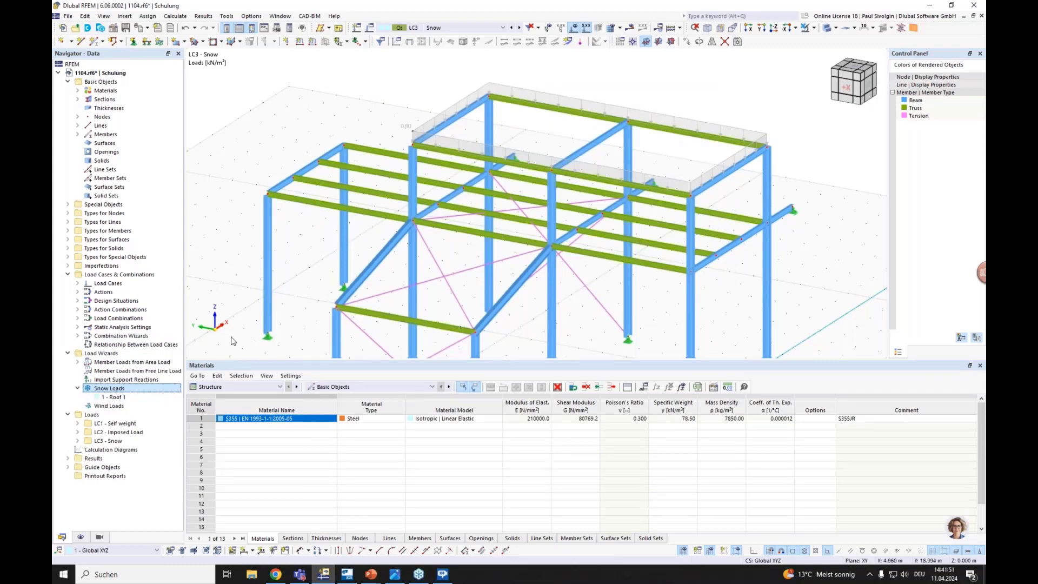
pyautogui.click(113, 396)
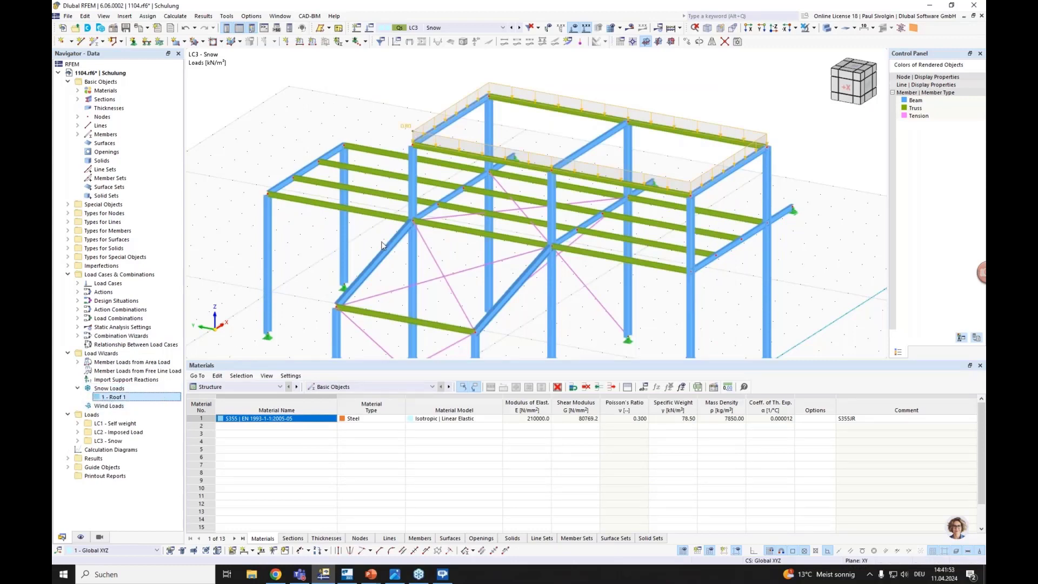
pyautogui.doubleClick(411, 124)
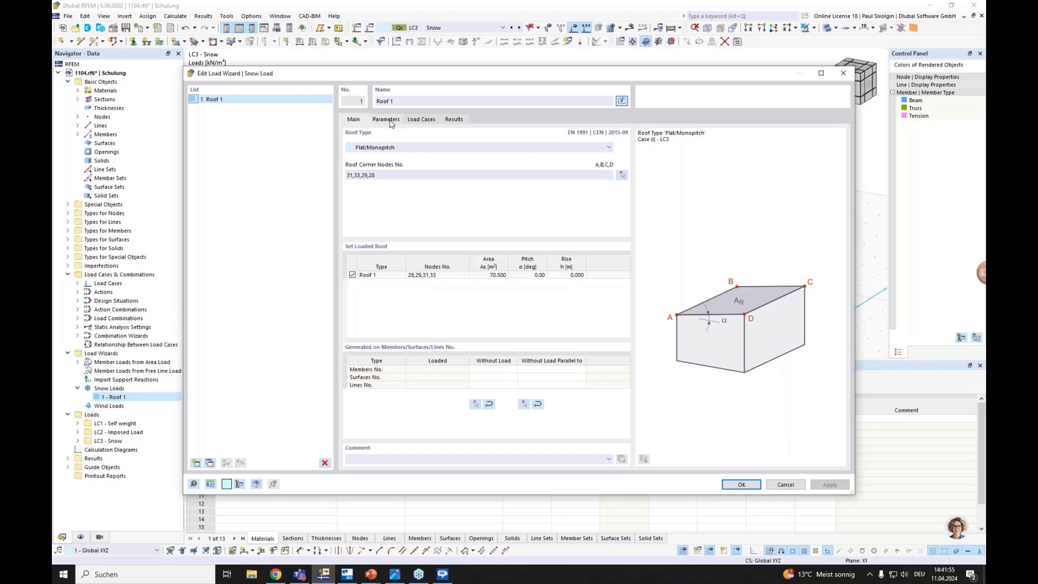
pyautogui.click(386, 119)
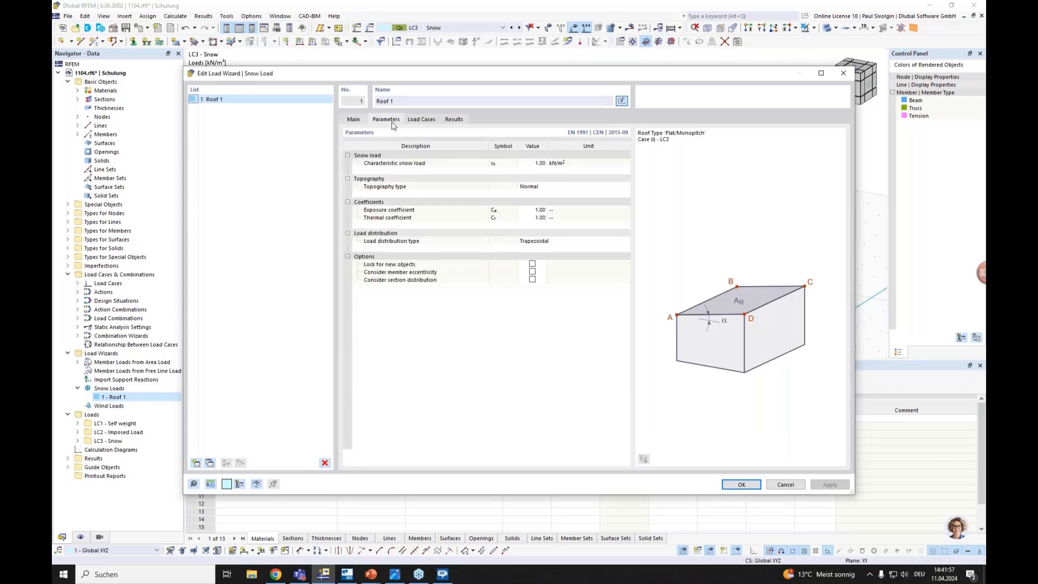
pyautogui.press('Escape')
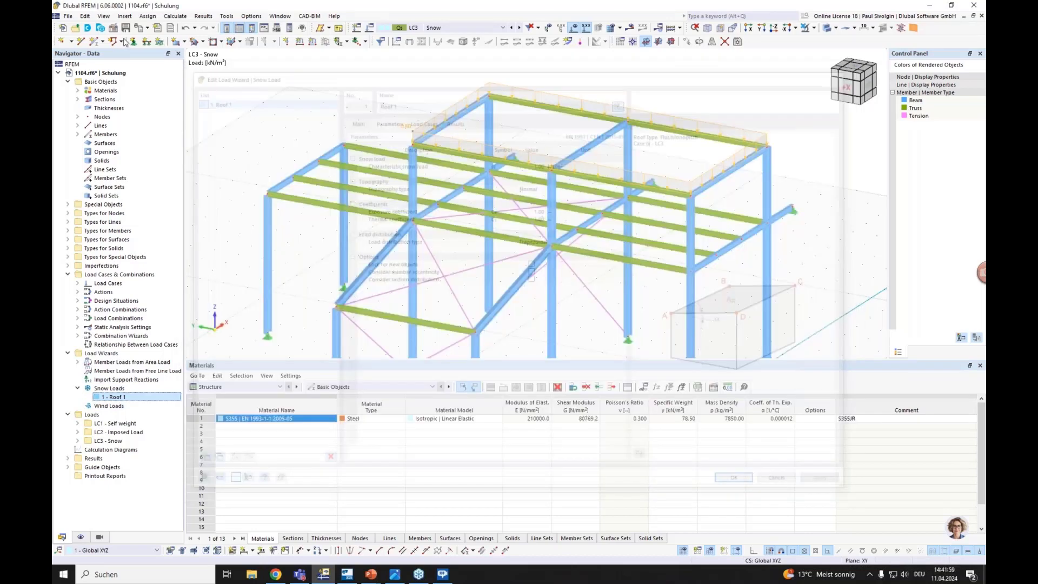
# Set the load wizards' EN 1991 national annex to DIN | 2019-04 in the model's base data
pyautogui.doubleClick(252, 107)
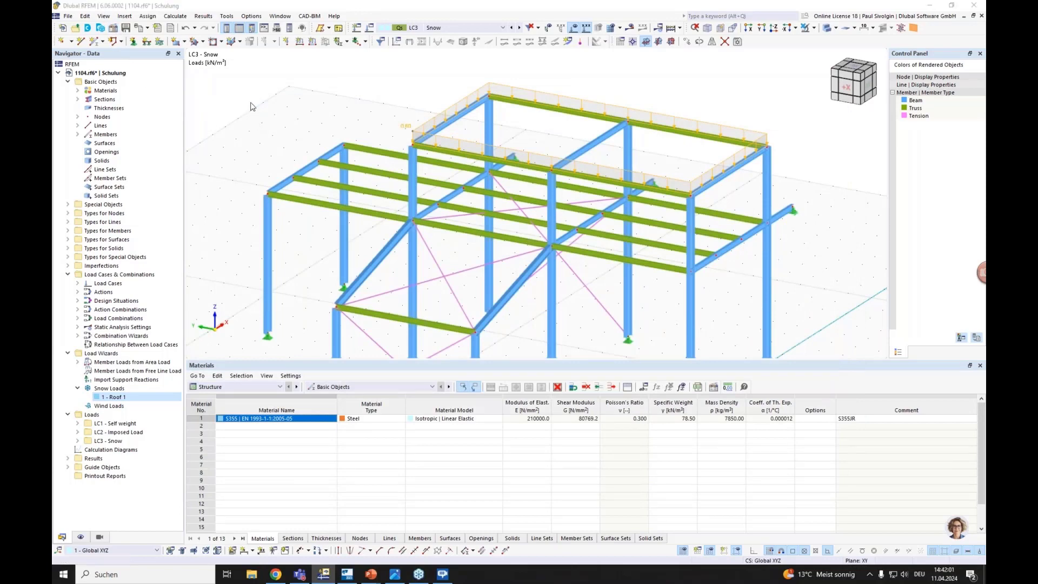
pyautogui.click(388, 98)
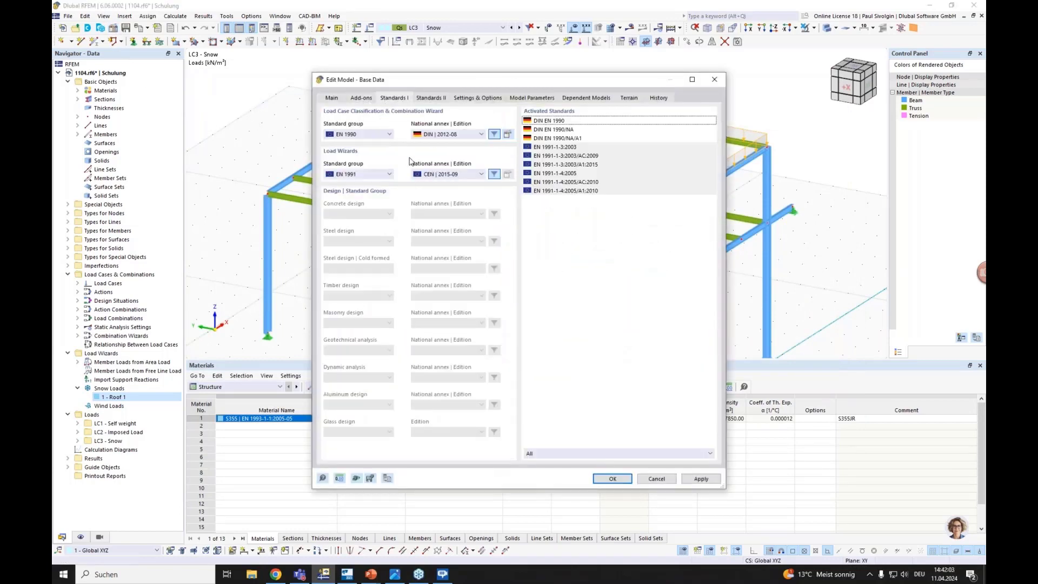
pyautogui.click(452, 175)
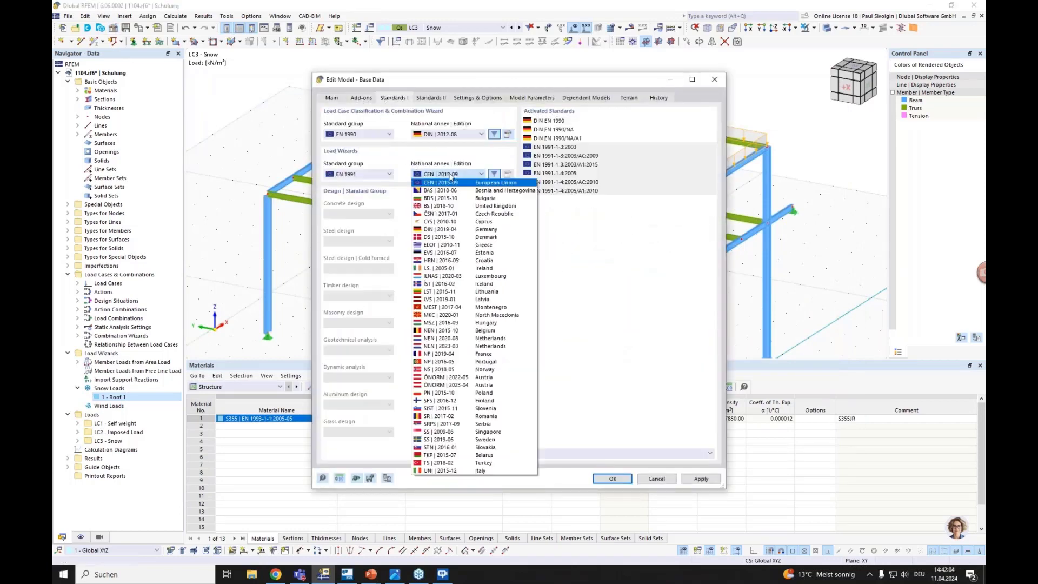
pyautogui.click(427, 229)
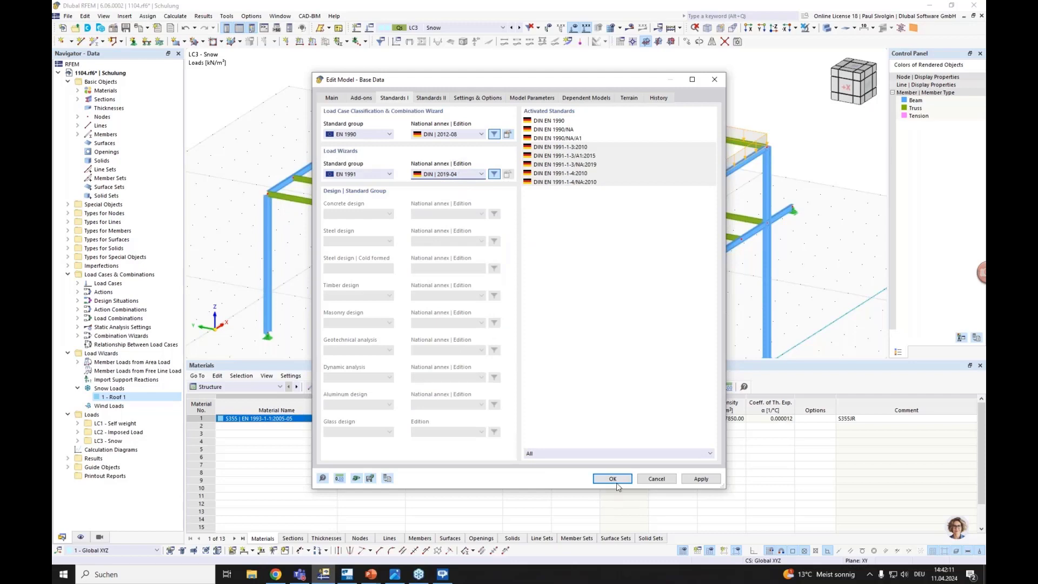
pyautogui.press('Return')
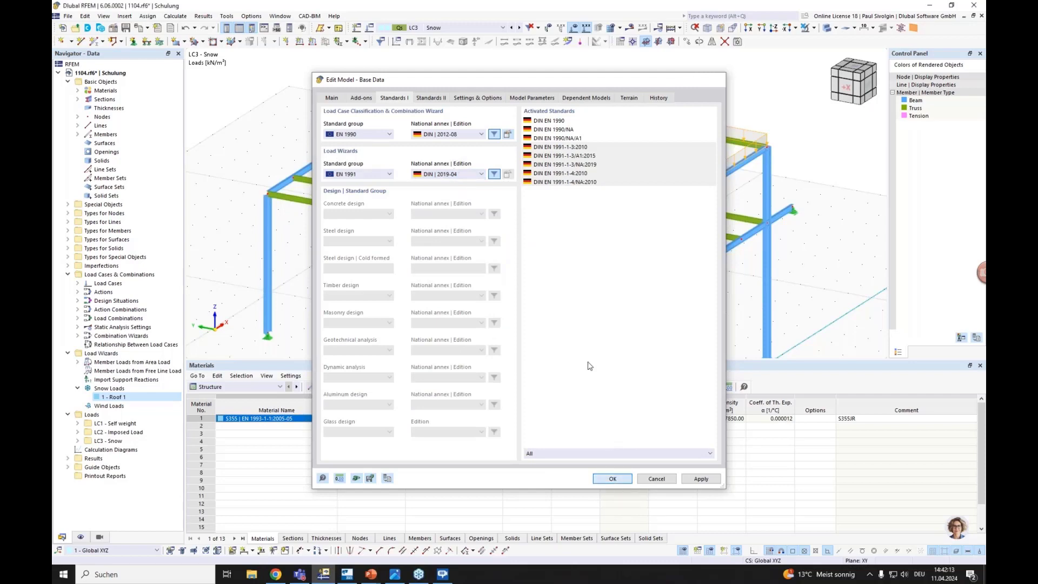
# Set the Roof 1 snow load's location to Leipzig, Germany, in snow load zone 2, using the snow load map
pyautogui.click(107, 397)
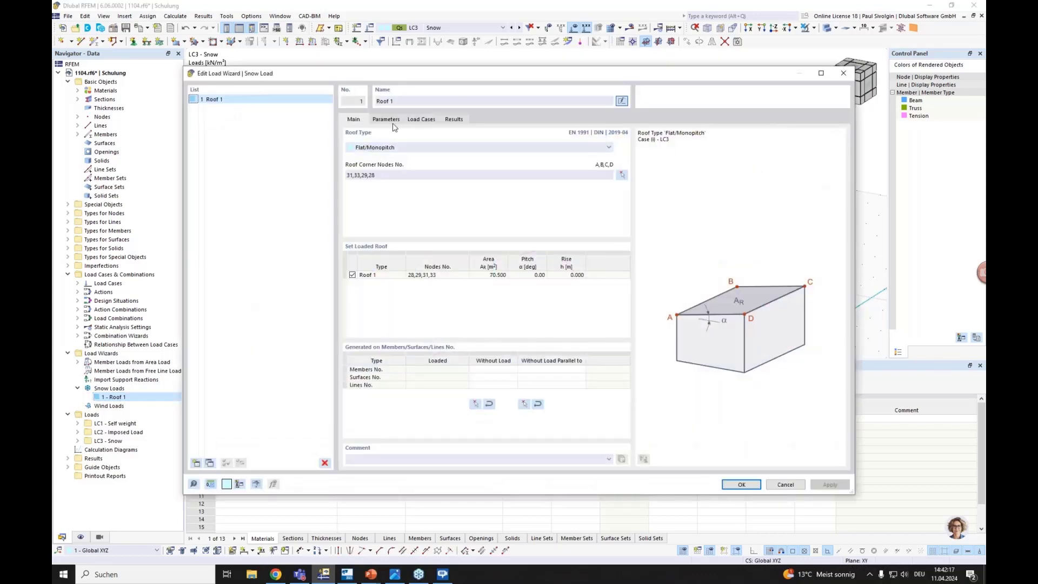
pyautogui.click(386, 119)
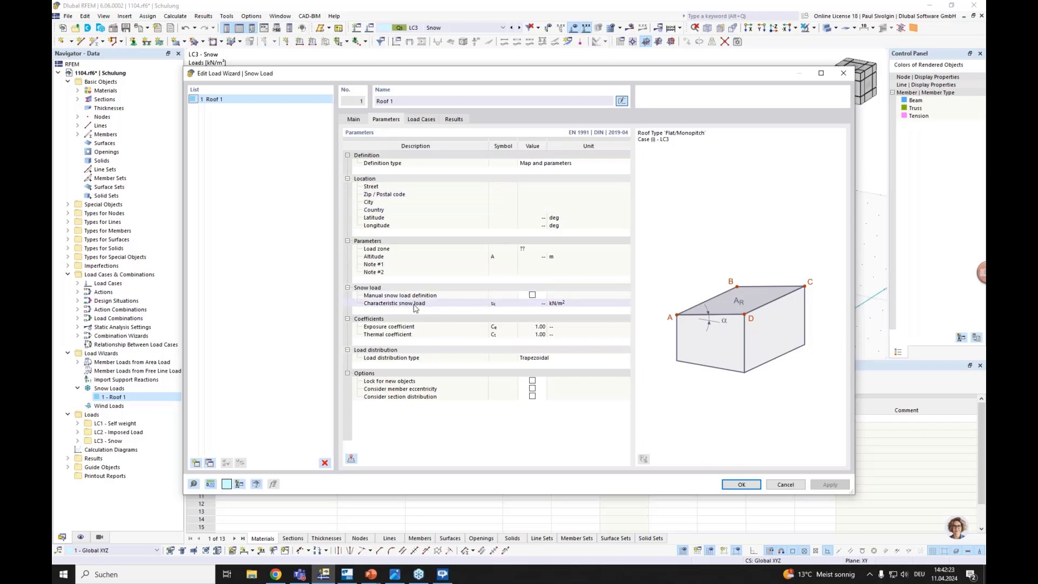
pyautogui.click(532, 294)
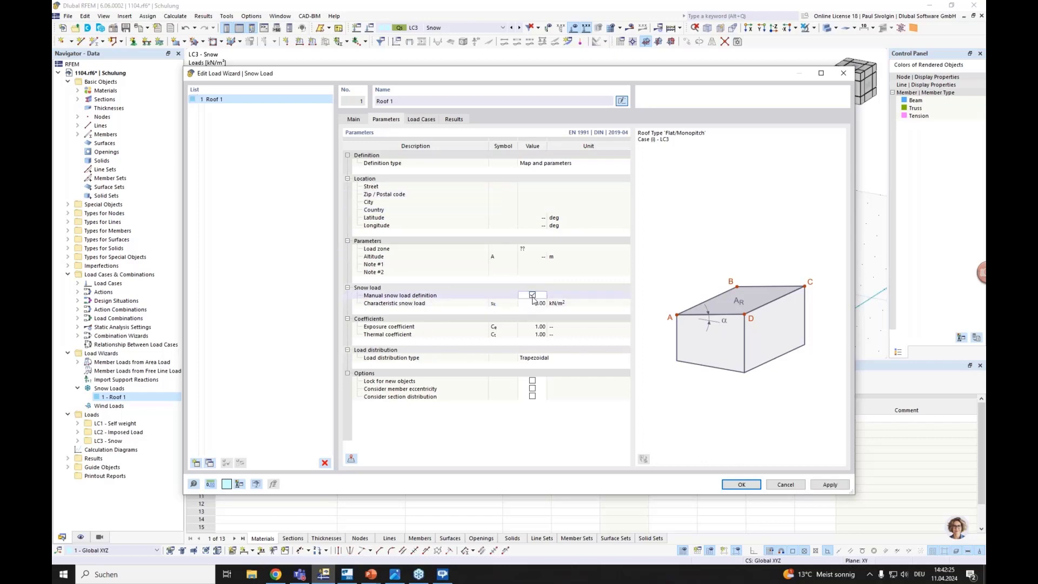
pyautogui.click(532, 295)
pyautogui.click(351, 460)
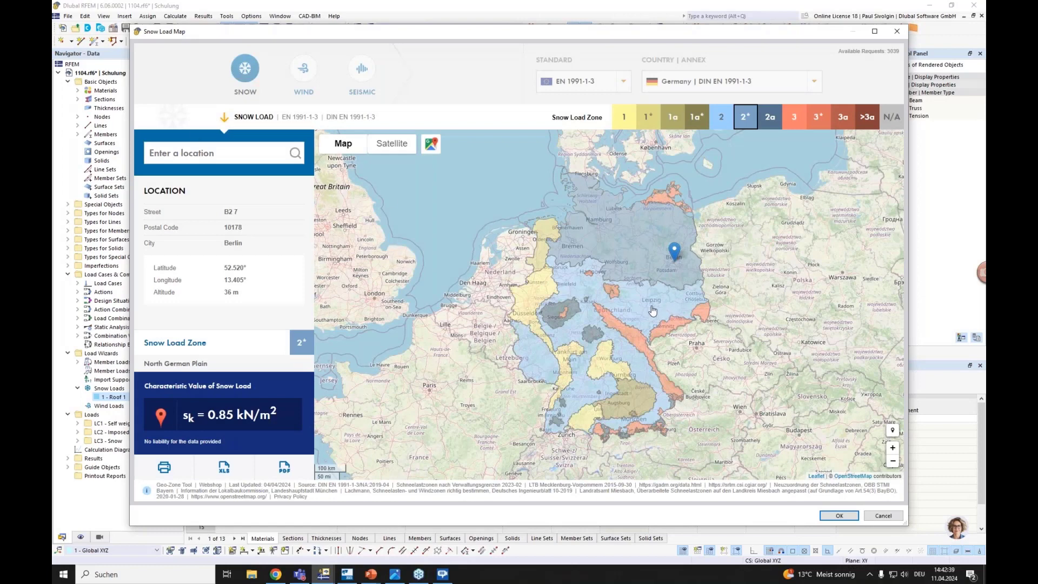
pyautogui.click(652, 306)
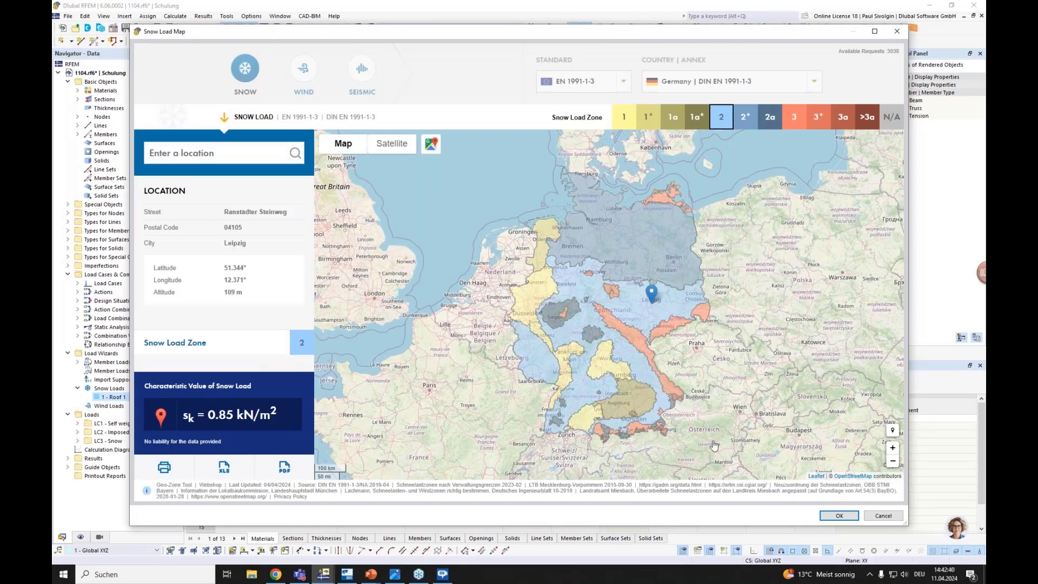
pyautogui.click(835, 517)
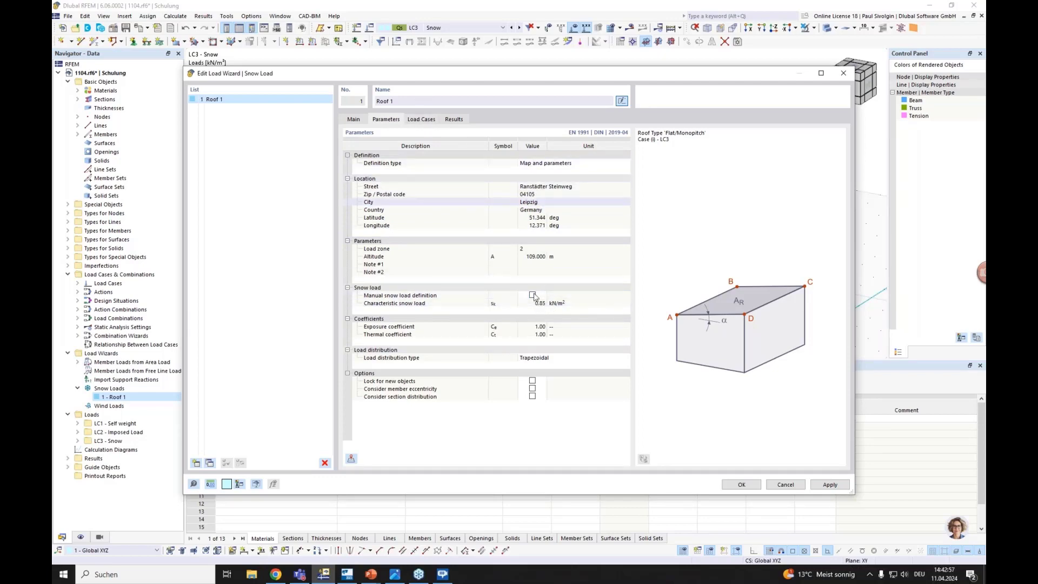
# Review the load case assignment and generated data of the Roof 1 snow load and inspect its load on the frame
pyautogui.click(426, 122)
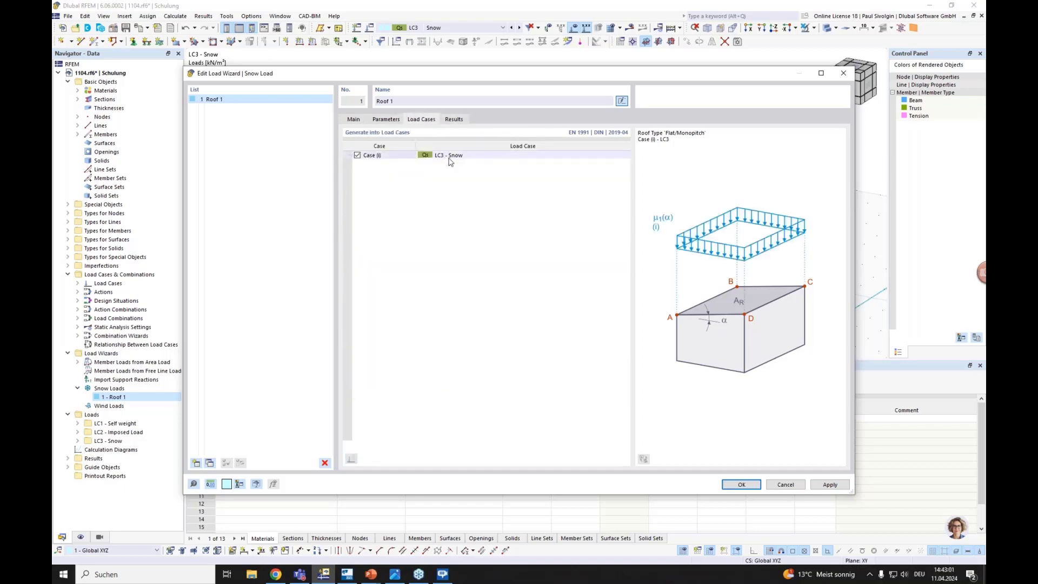
pyautogui.click(490, 157)
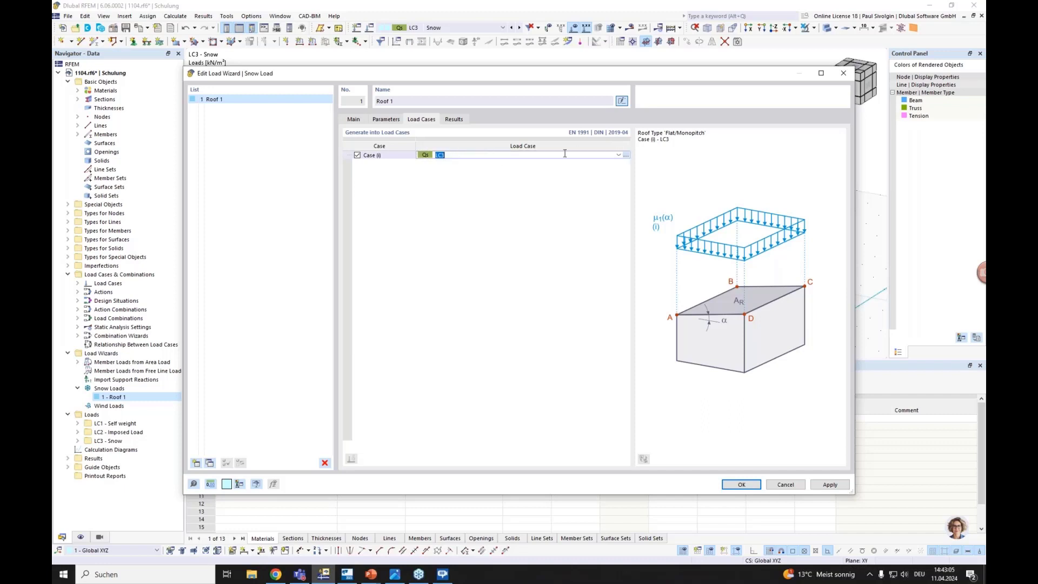
pyautogui.click(454, 120)
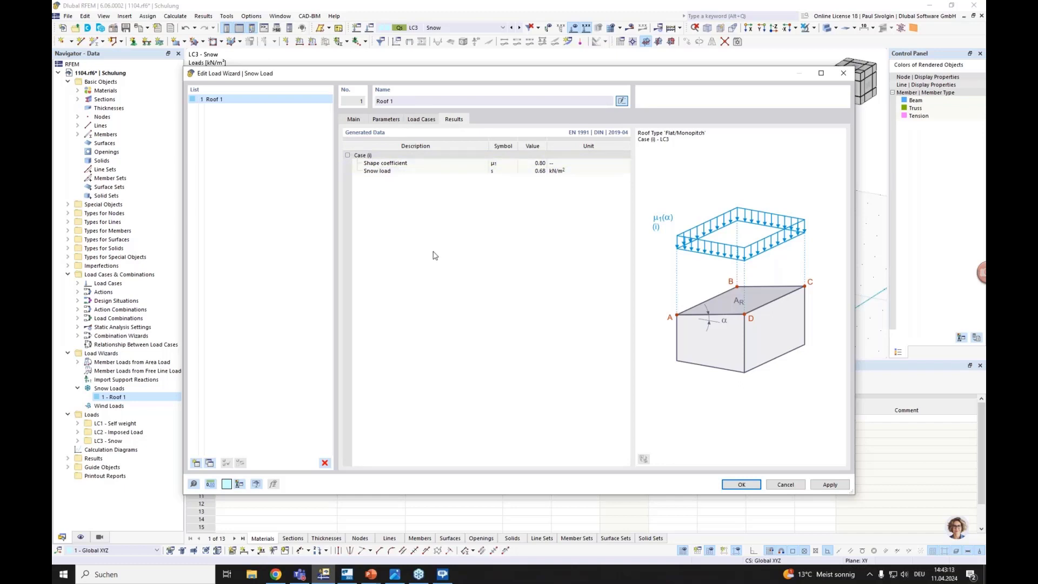
pyautogui.moveTo(622, 74); pyautogui.dragTo(628, 253)
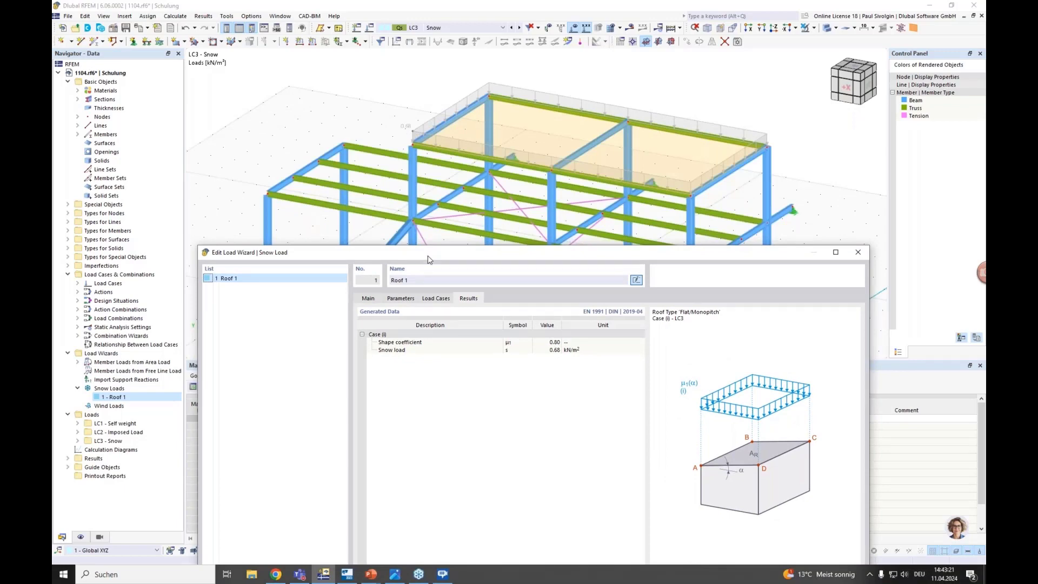
pyautogui.moveTo(428, 256); pyautogui.dragTo(449, 351)
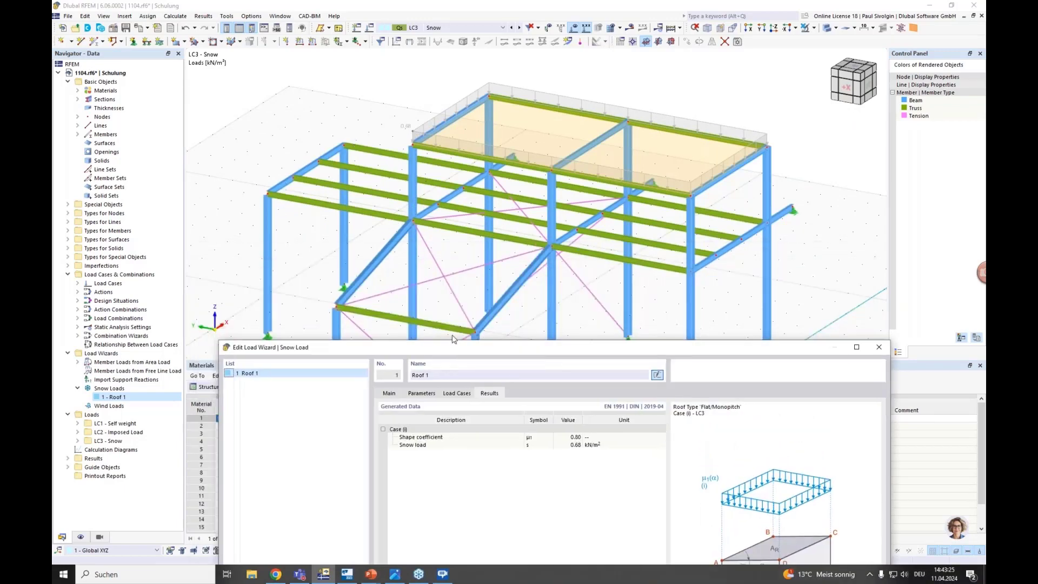
pyautogui.moveTo(475, 348); pyautogui.dragTo(478, 62)
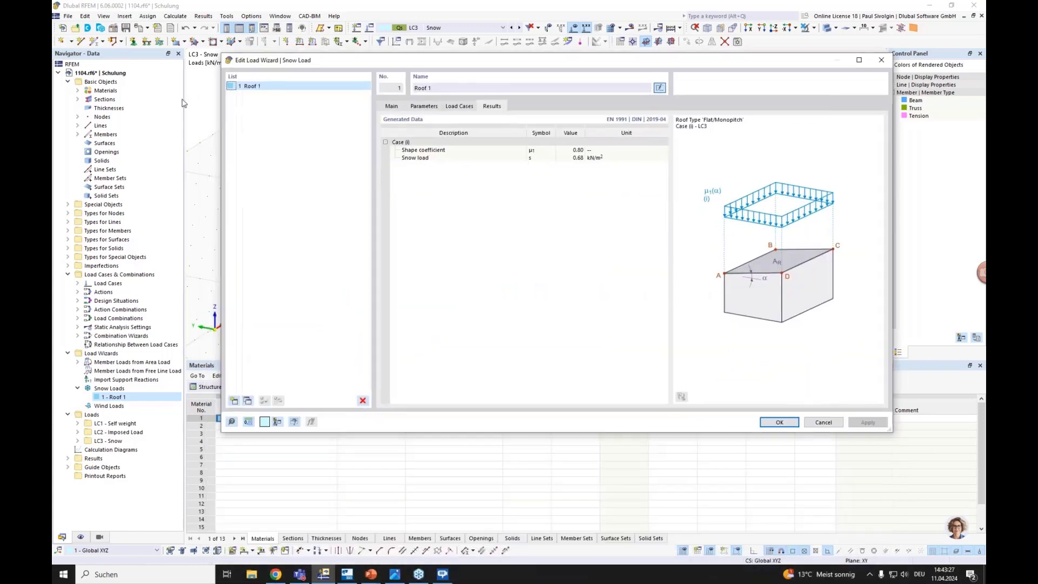
# Duplicate the Roof 1 snow load wizard twice and name the copies Roof 2 and Roof 3
pyautogui.click(248, 401)
pyautogui.click(250, 399)
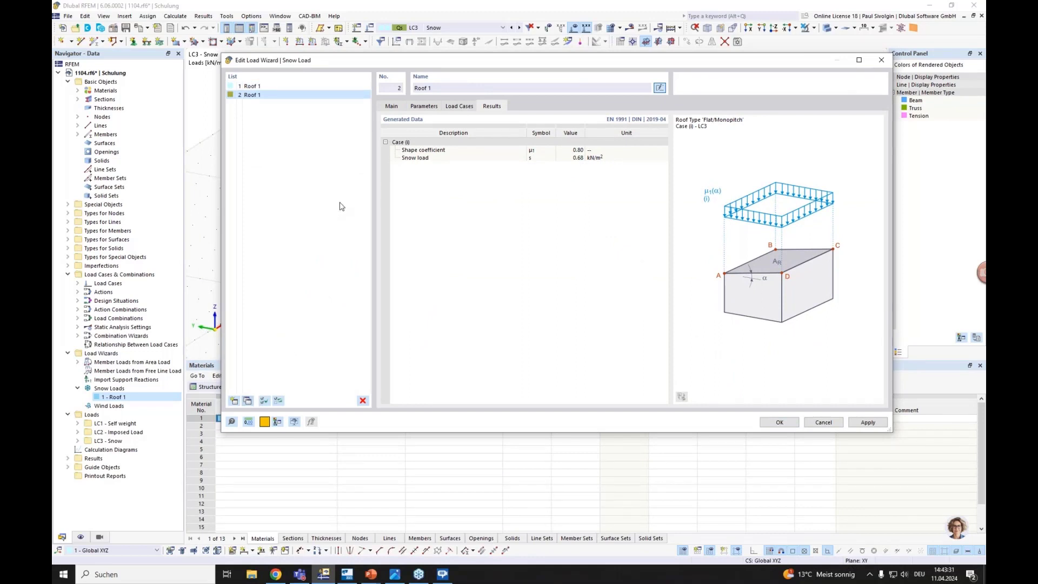
pyautogui.click(433, 87)
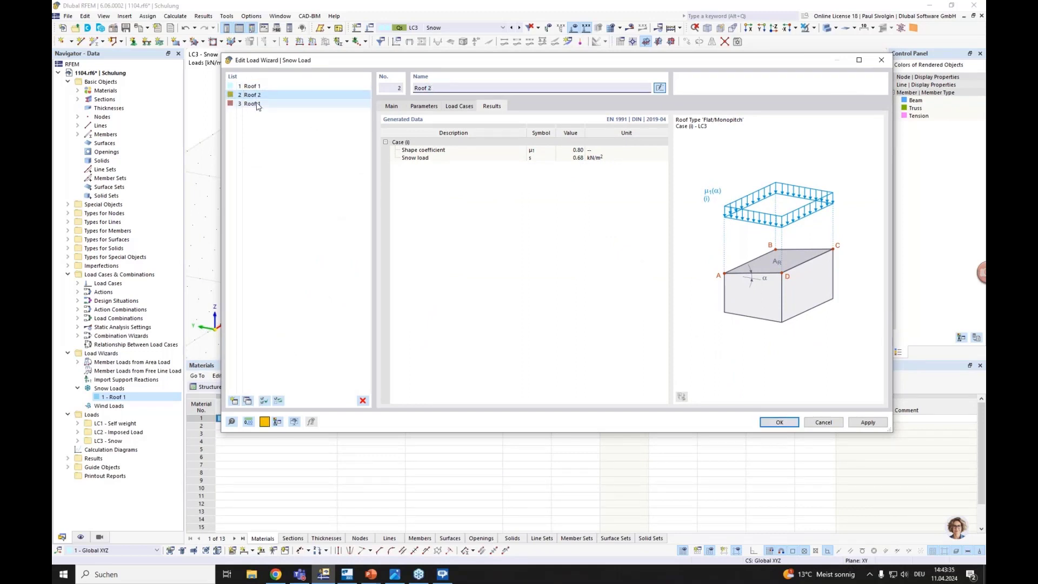
pyautogui.moveTo(434, 87); pyautogui.dragTo(430, 87)
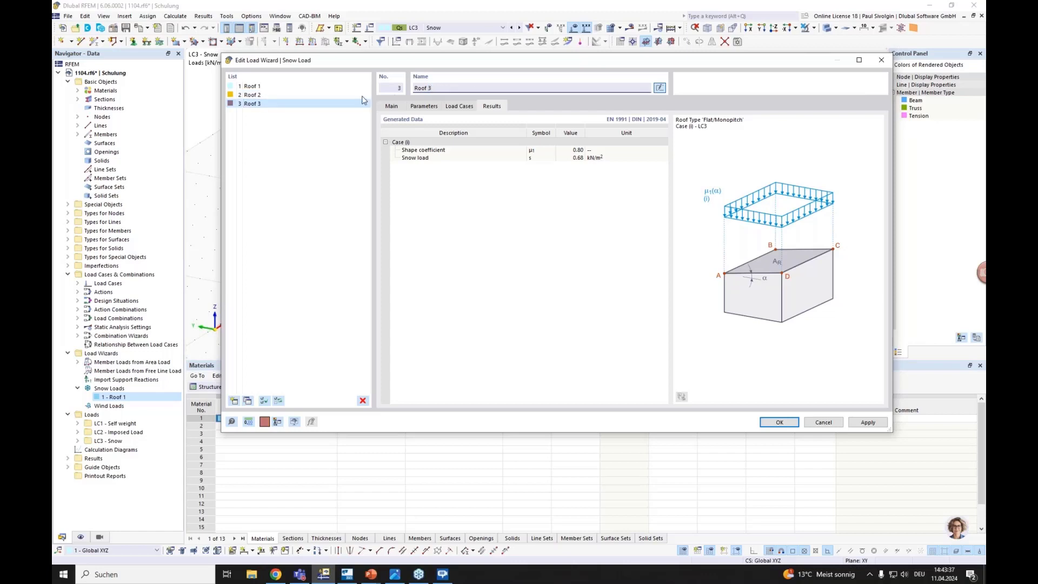
# Reassign the Roof 2 snow load's corner nodes to 14, 2, 8 and 16 on the lower flat roof
pyautogui.click(299, 96)
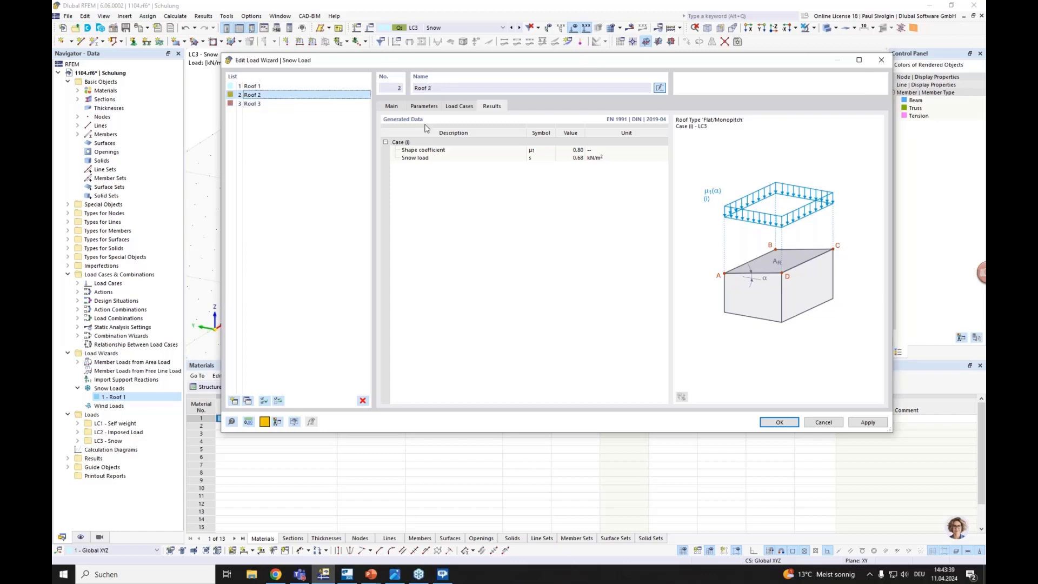
pyautogui.click(399, 108)
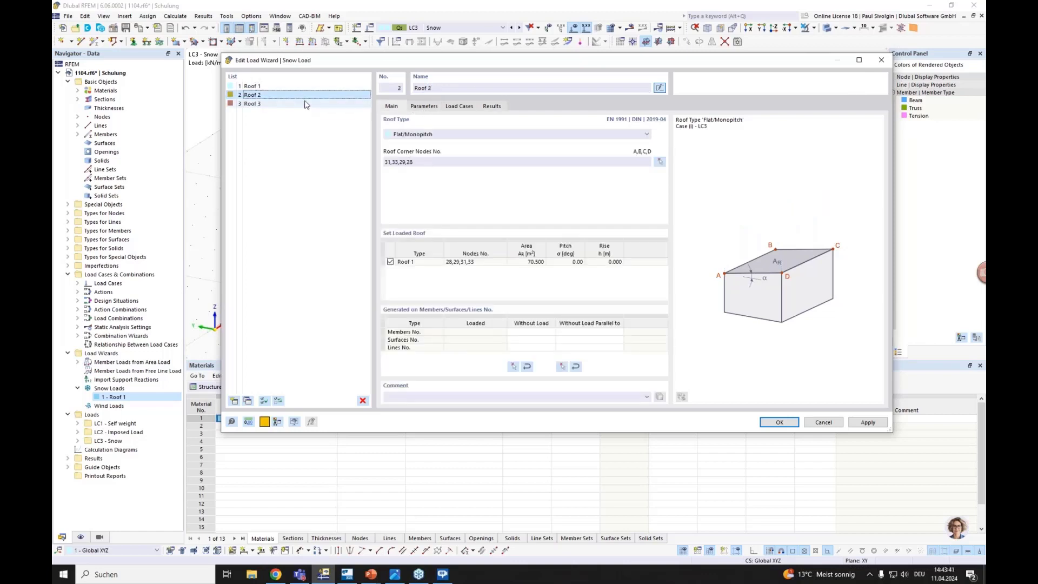
pyautogui.click(439, 163)
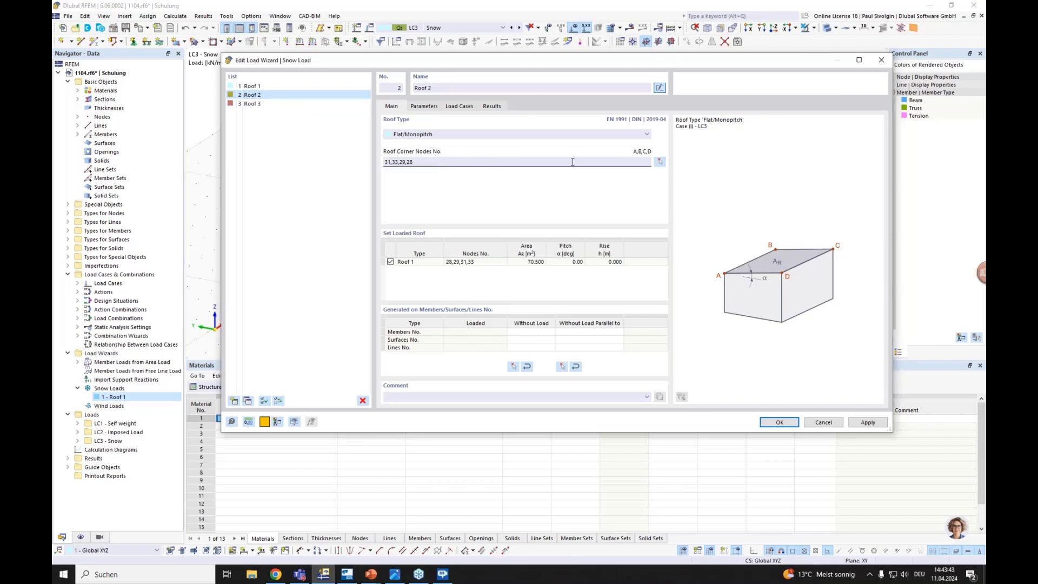
pyautogui.click(659, 162)
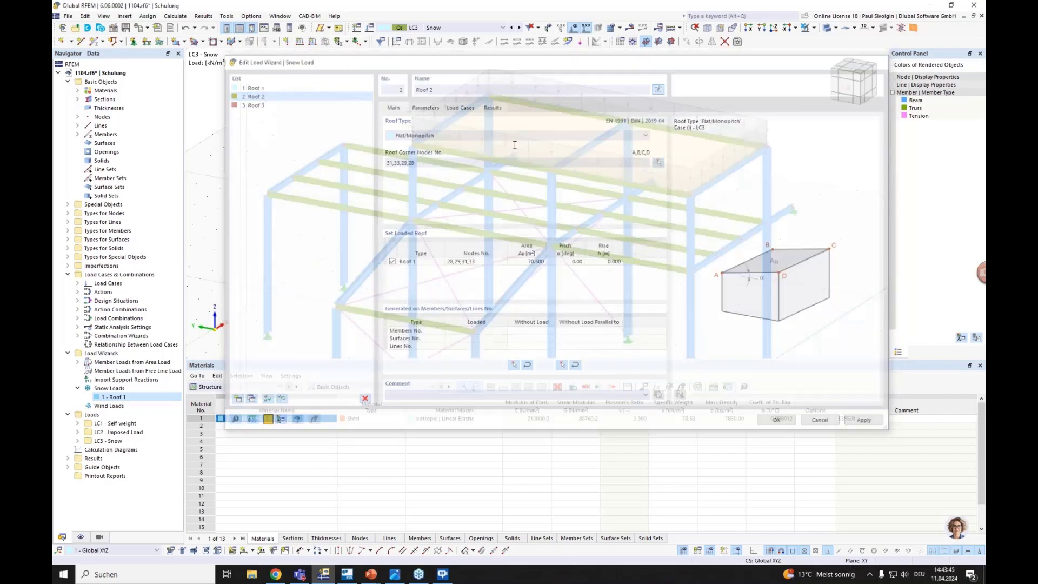
pyautogui.write(',2,8')
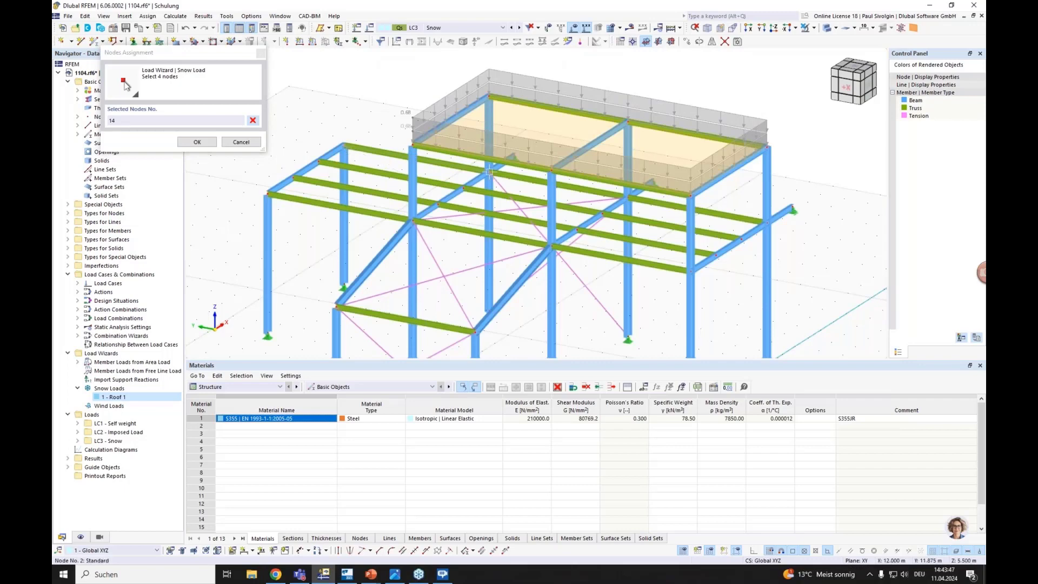
pyautogui.write(',16')
pyautogui.press('Return')
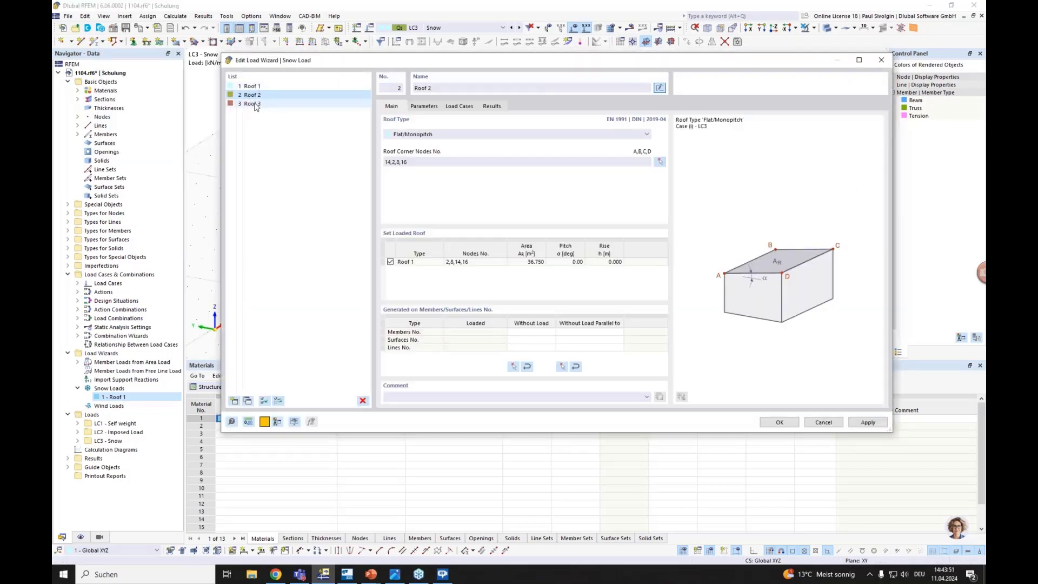
# Reassign the Roof 3 snow load's corner nodes to 8, 10, 18 and 20 on the sloped roof
pyautogui.click(659, 162)
pyautogui.click(413, 220)
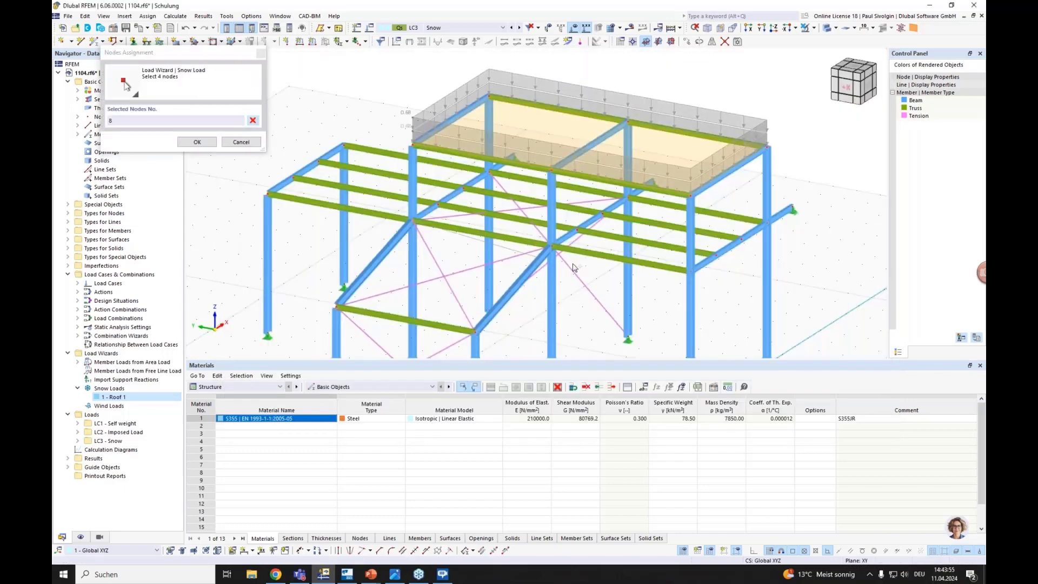
pyautogui.click(551, 246)
pyautogui.click(475, 330)
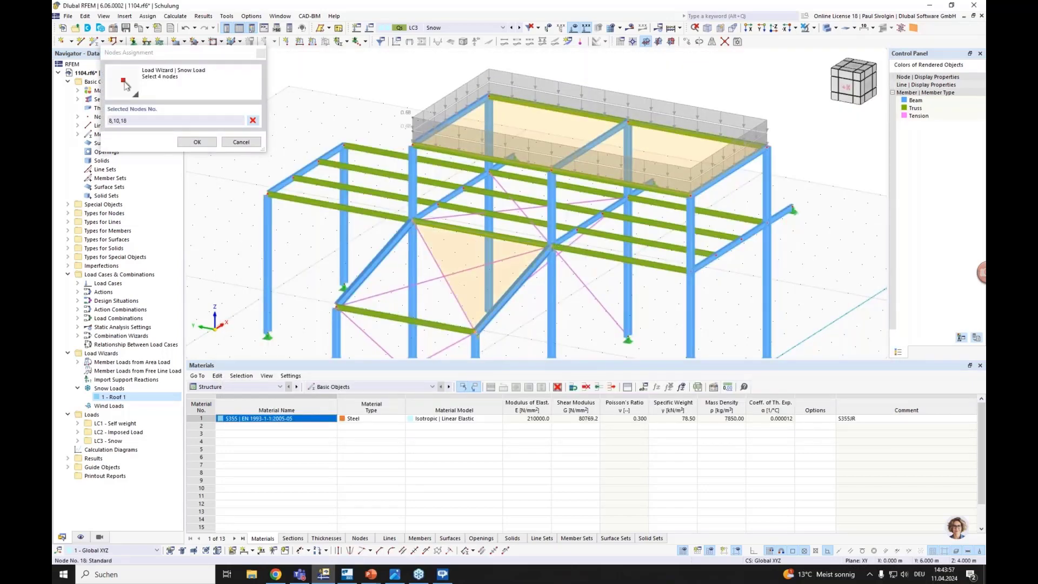
pyautogui.click(336, 307)
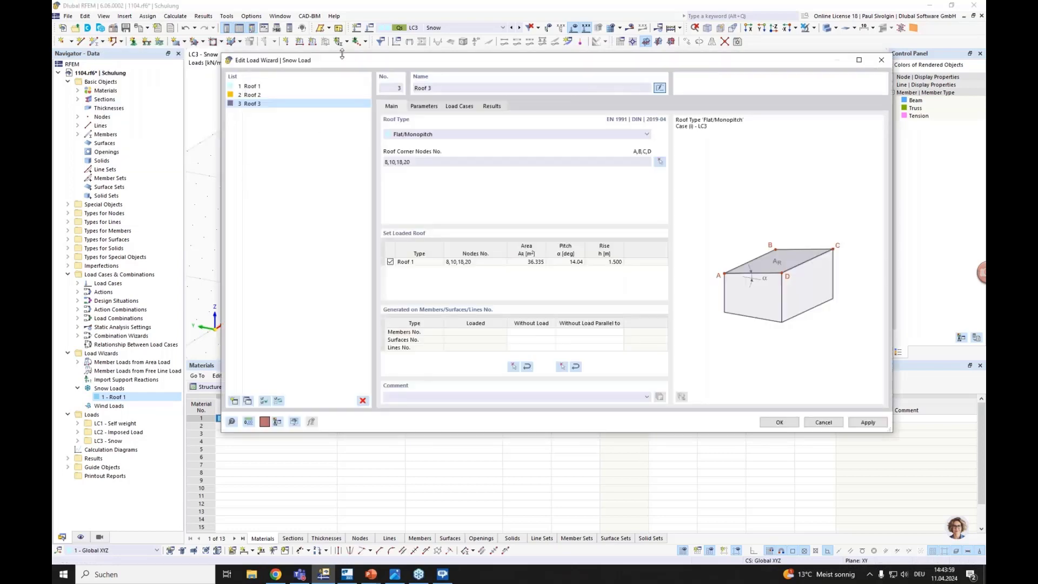
# Apply the Roof 2 and Roof 3 snow loads, inspect them on the frame and close the snow load wizard
pyautogui.click(867, 422)
pyautogui.moveTo(735, 67); pyautogui.dragTo(636, 352)
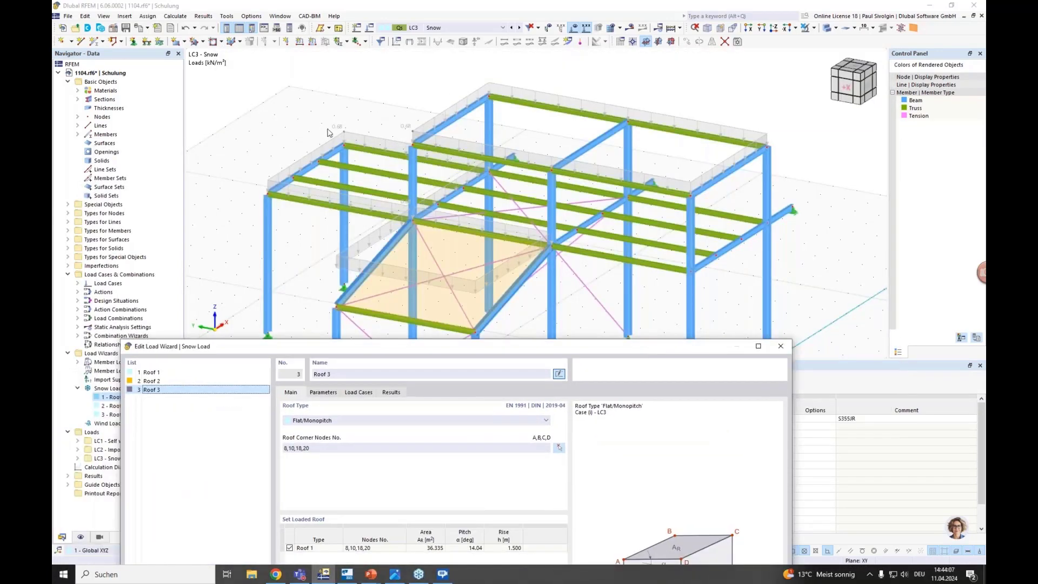
pyautogui.moveTo(398, 347); pyautogui.dragTo(410, 69)
pyautogui.click(695, 430)
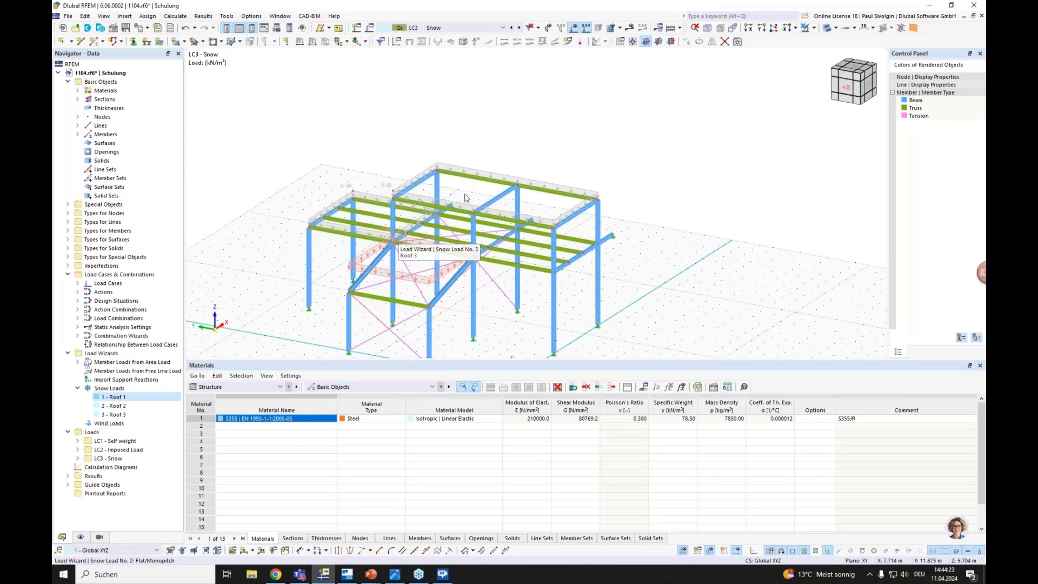
# Look over the snow loads on the whole frame and check the list of load cases and combinations
pyautogui.moveTo(370, 261); pyautogui.dragTo(342, 206, button='middle')
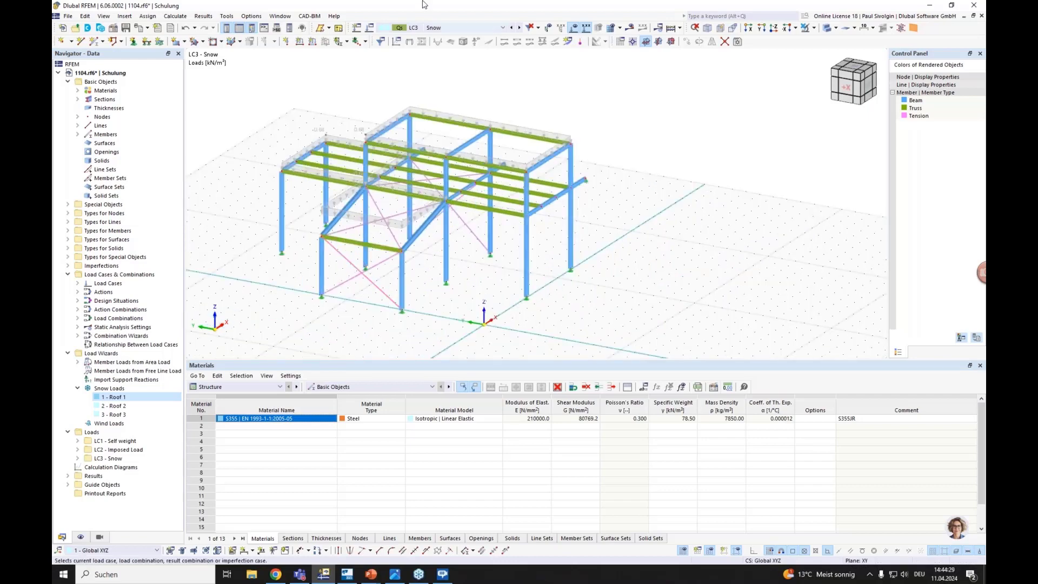
pyautogui.click(430, 28)
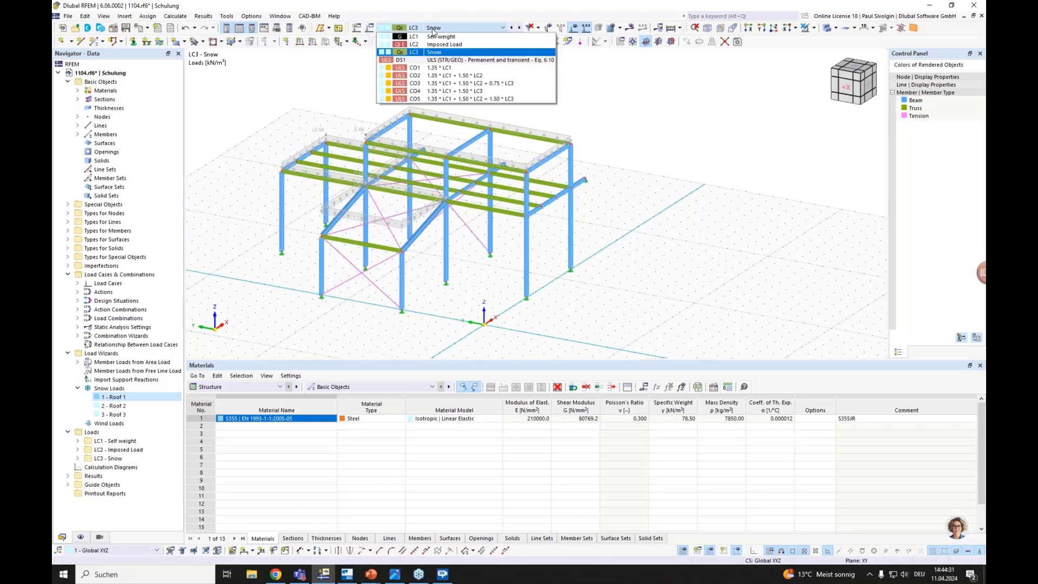
pyautogui.click(432, 28)
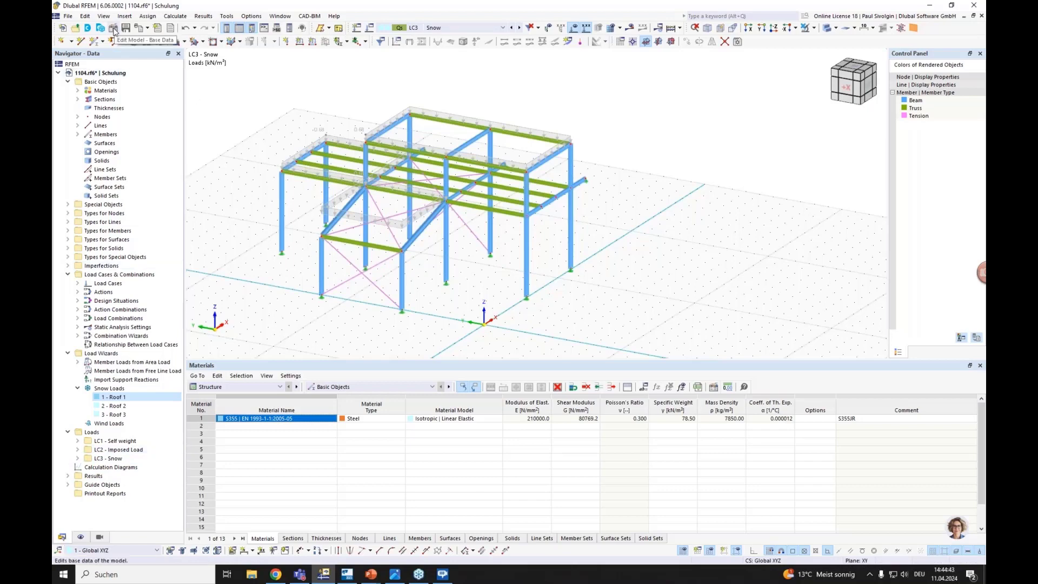
# Activate the Steel Design add-on in the model's base data
pyautogui.click(113, 29)
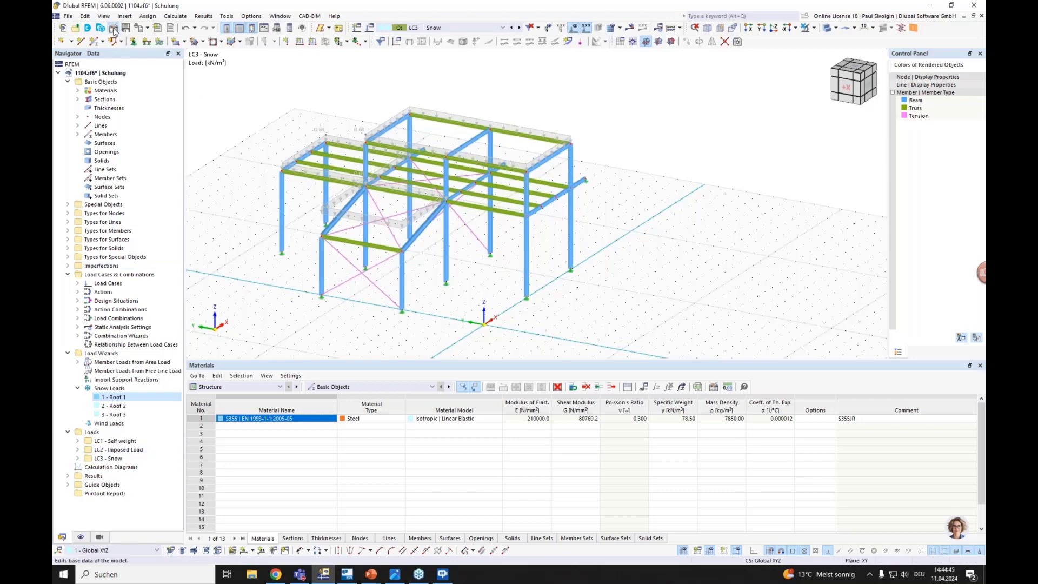
pyautogui.click(360, 98)
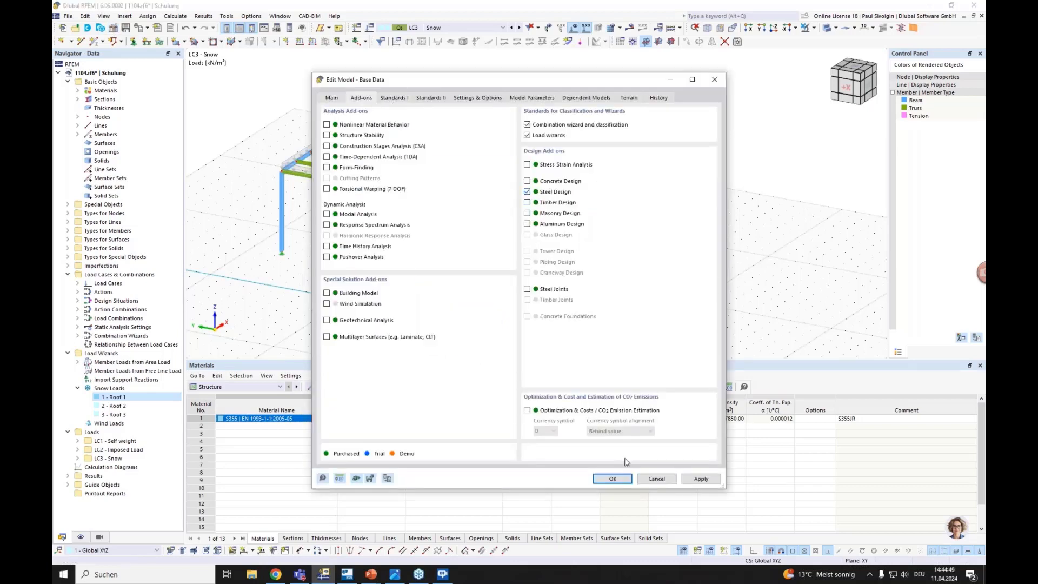
pyautogui.click(612, 479)
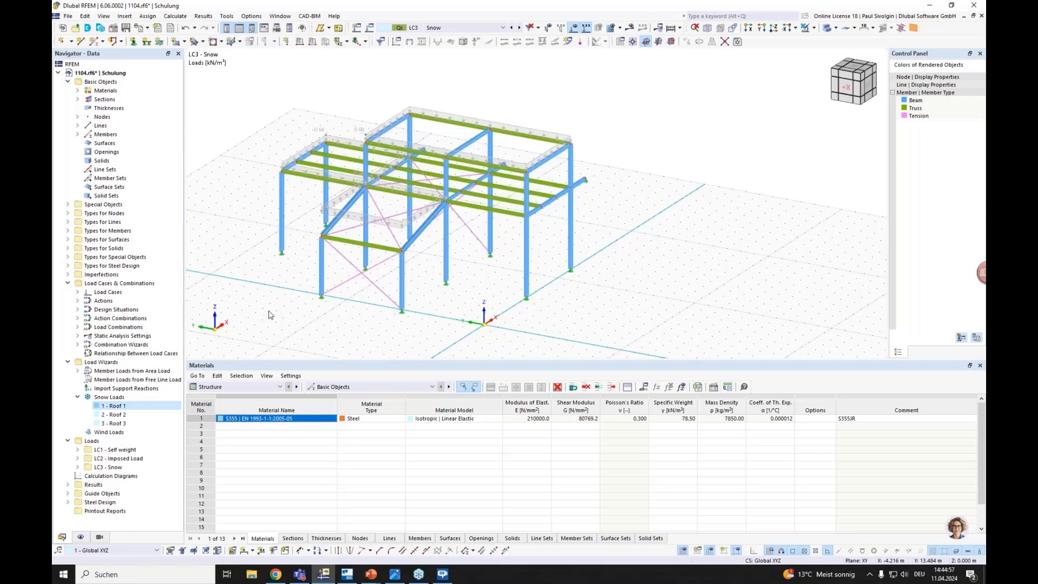
# Deactivate the stability design in the default ultimate configuration of the steel design
pyautogui.click(68, 502)
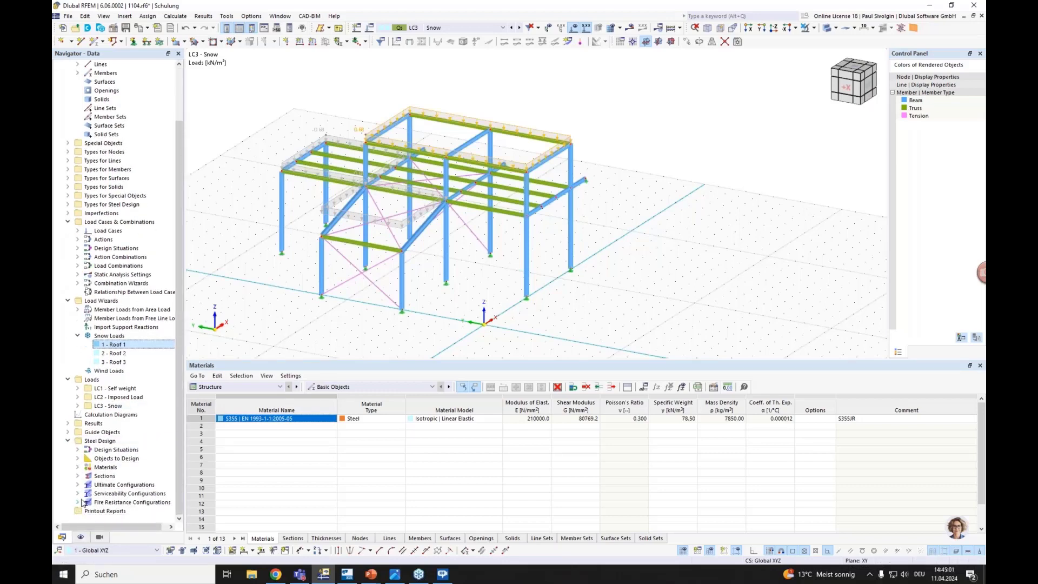
pyautogui.rightClick(106, 486)
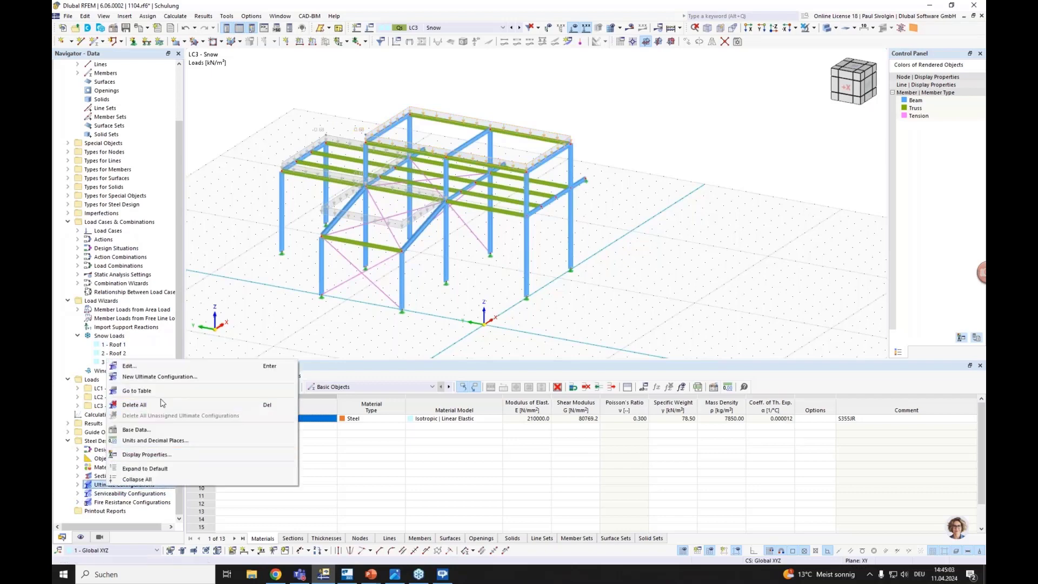
pyautogui.click(250, 340)
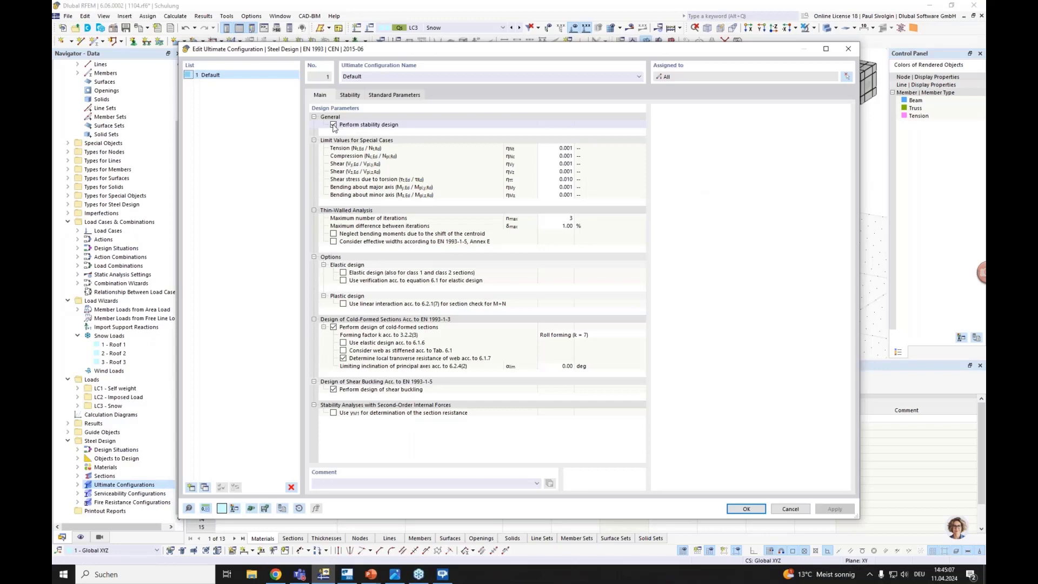
pyautogui.click(333, 124)
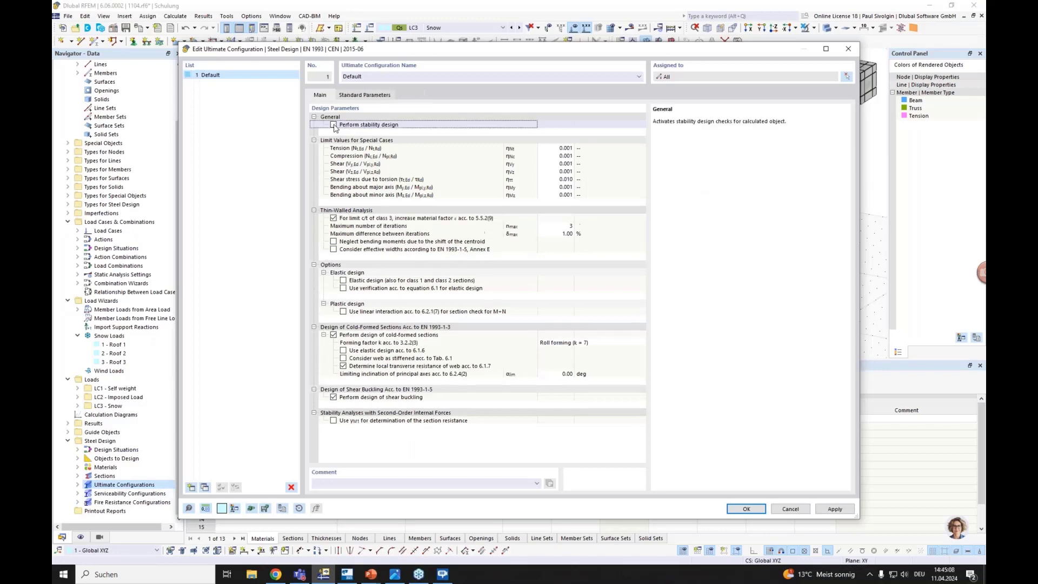
pyautogui.click(734, 509)
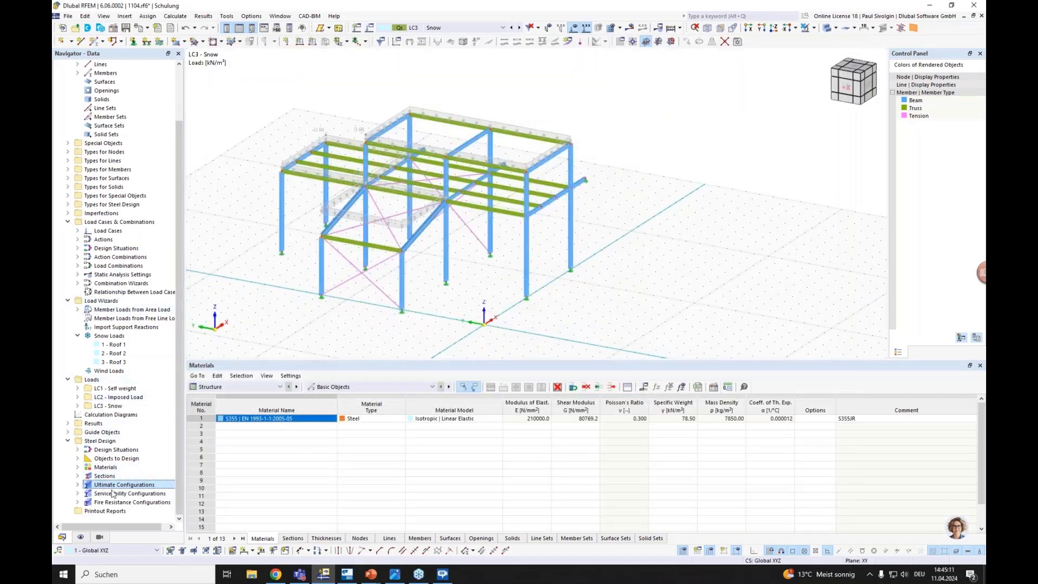
# Review the steel design input tables for design situations, objects to design, materials and sections
pyautogui.click(270, 388)
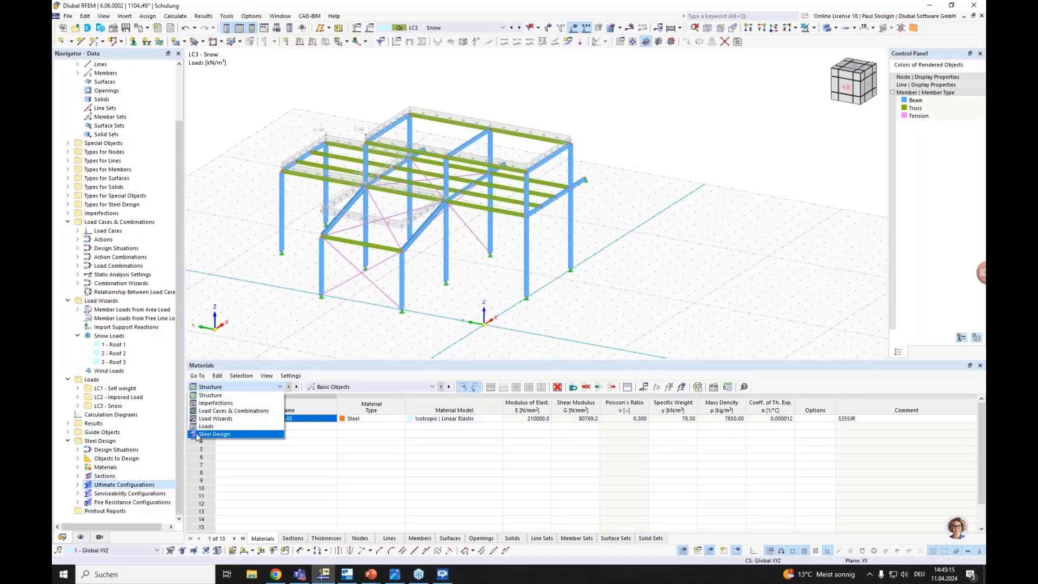
pyautogui.click(216, 434)
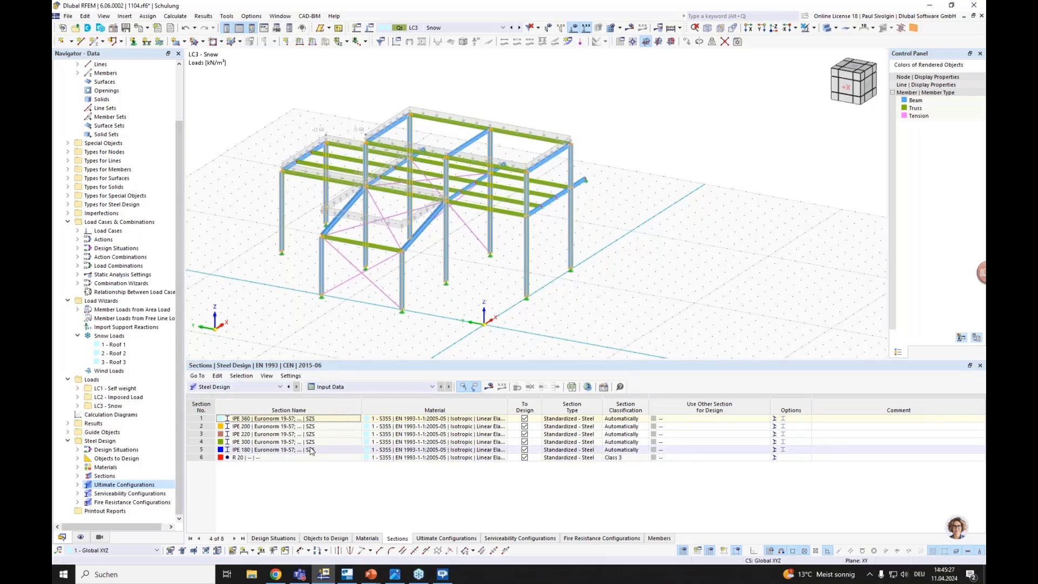
pyautogui.click(286, 537)
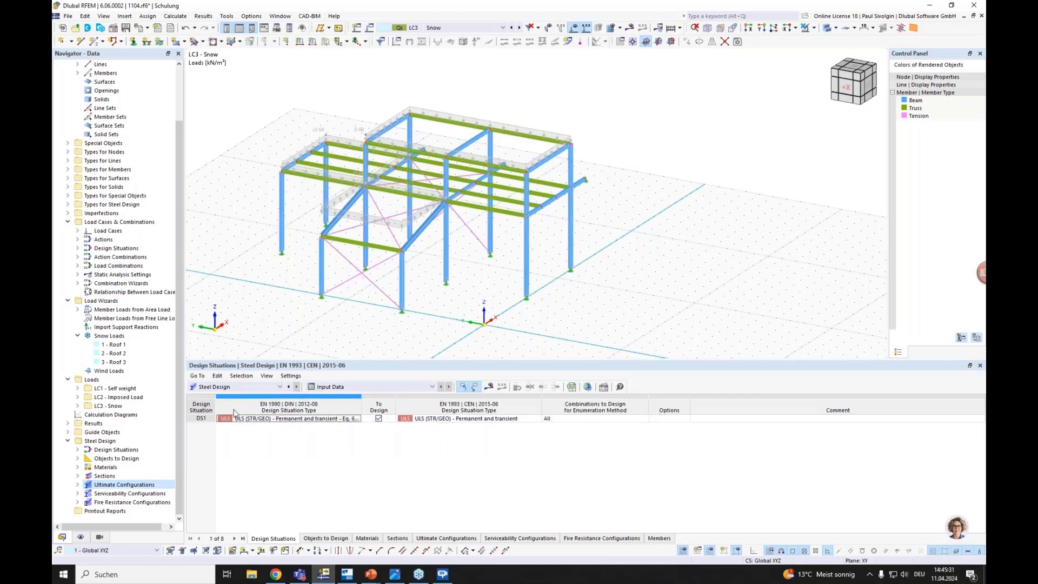
pyautogui.click(326, 538)
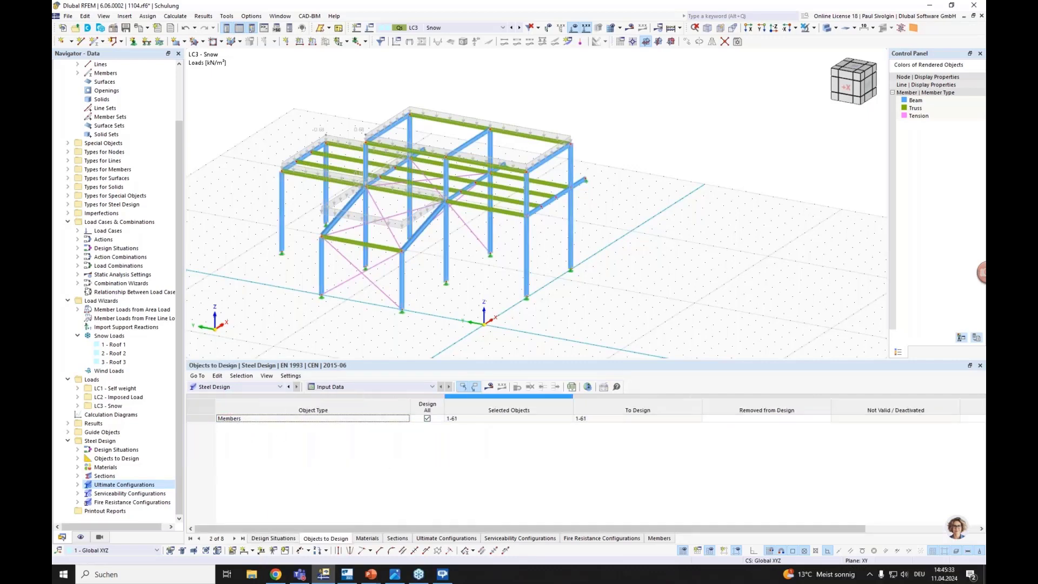
pyautogui.click(368, 538)
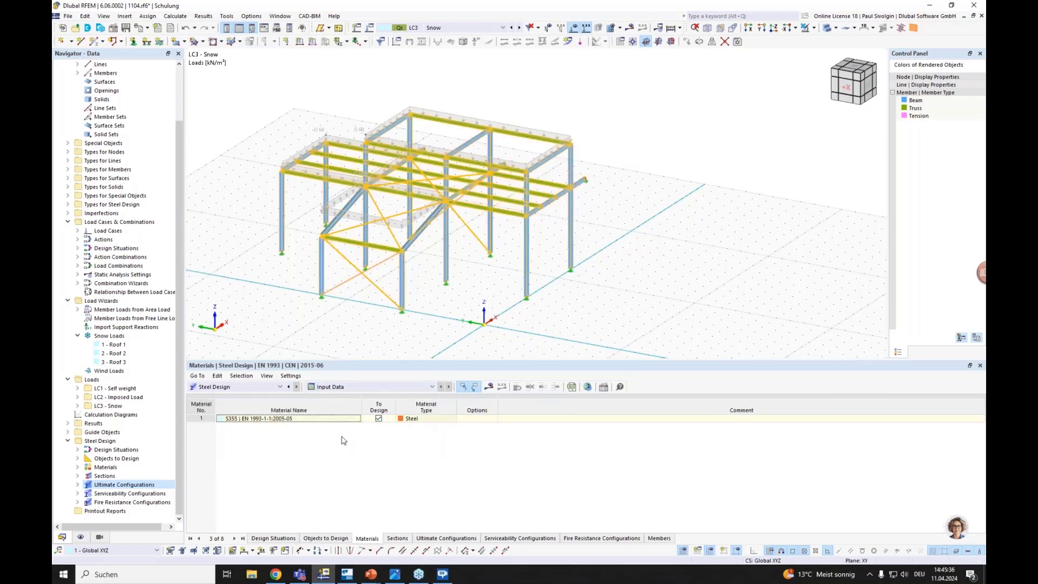
pyautogui.click(397, 538)
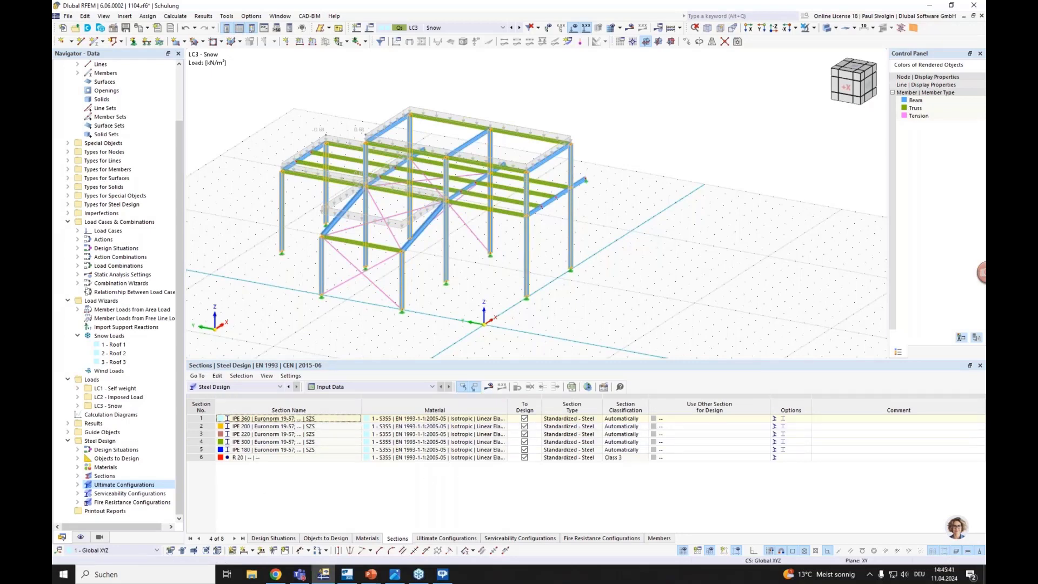
pyautogui.moveTo(451, 308); pyautogui.dragTo(409, 307, button='middle')
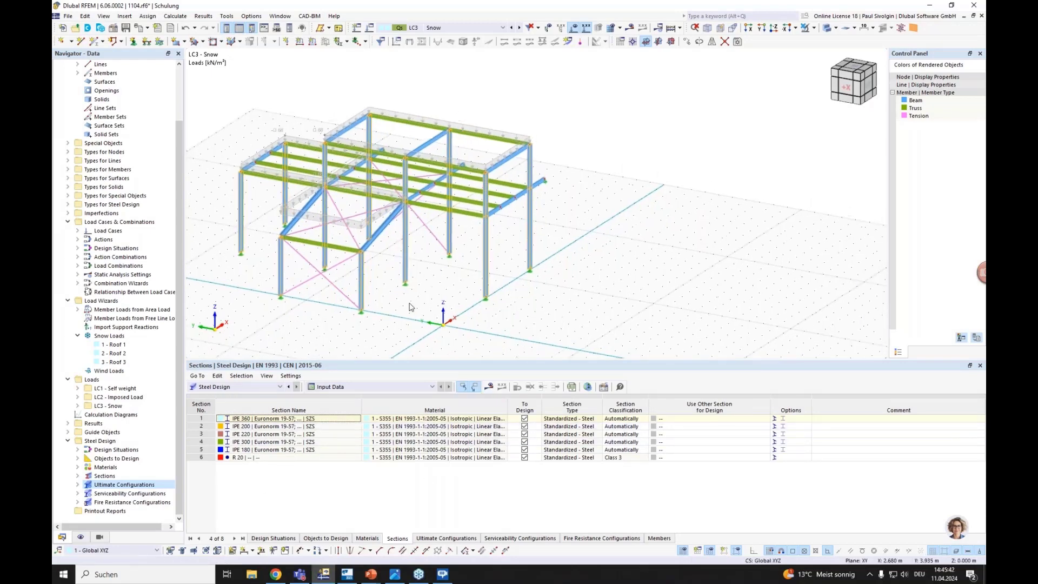
# Calculate the steel design, hide the loads and examine the design check ratios on the frame
pyautogui.click(488, 387)
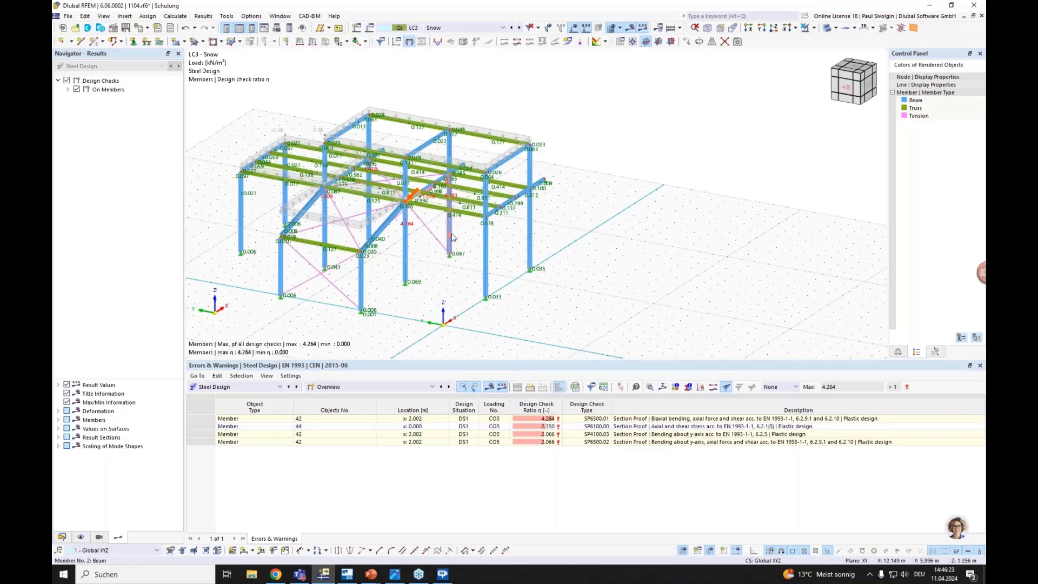
pyautogui.scroll(3, 442, 246)
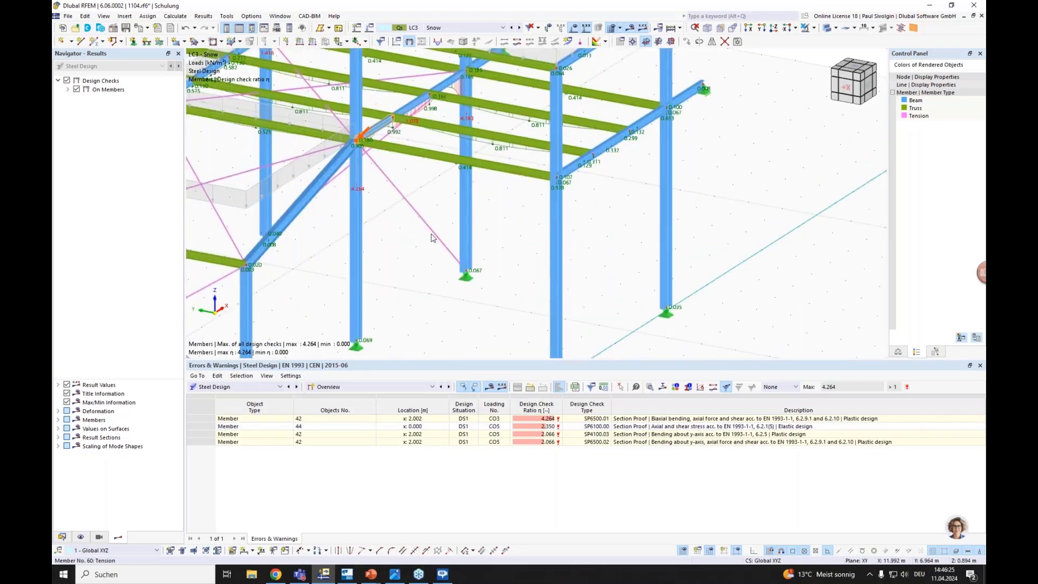
pyautogui.scroll(-4, 442, 246)
pyautogui.moveTo(419, 251); pyautogui.dragTo(408, 252, button='middle')
pyautogui.scroll(5, 408, 252)
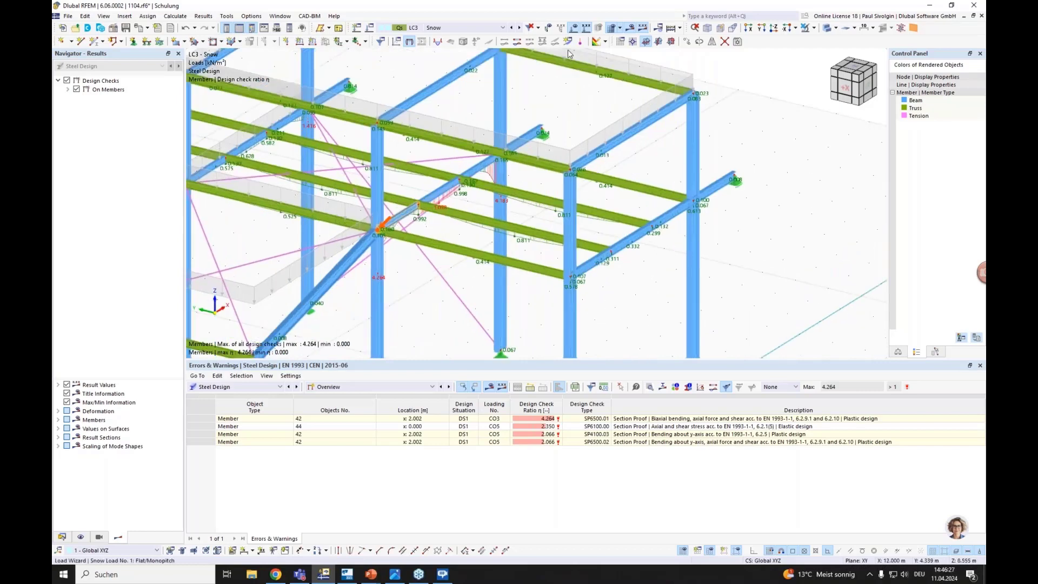
pyautogui.click(575, 27)
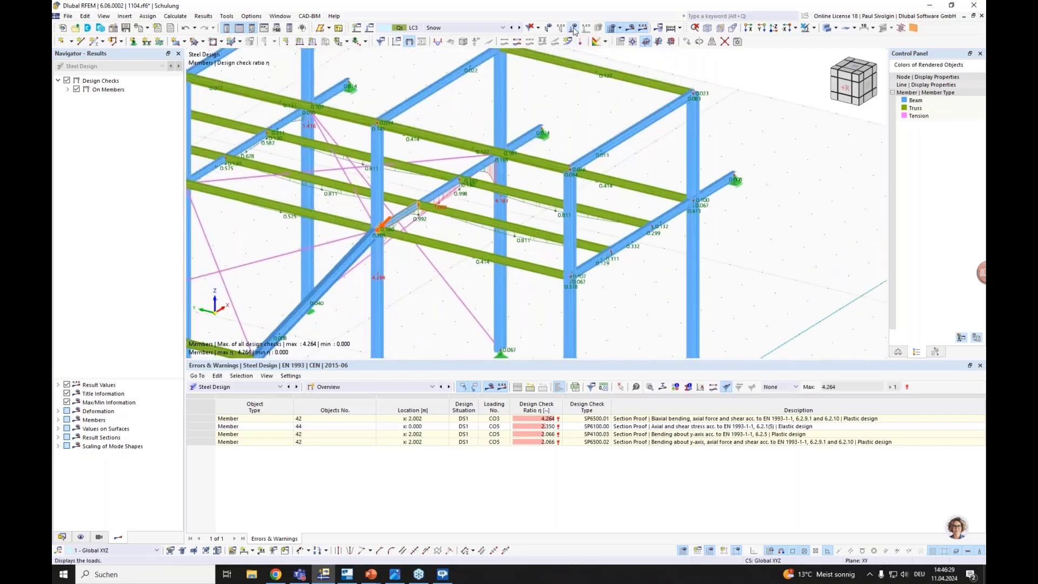
pyautogui.scroll(-5, 311, 248)
pyautogui.scroll(4, 311, 249)
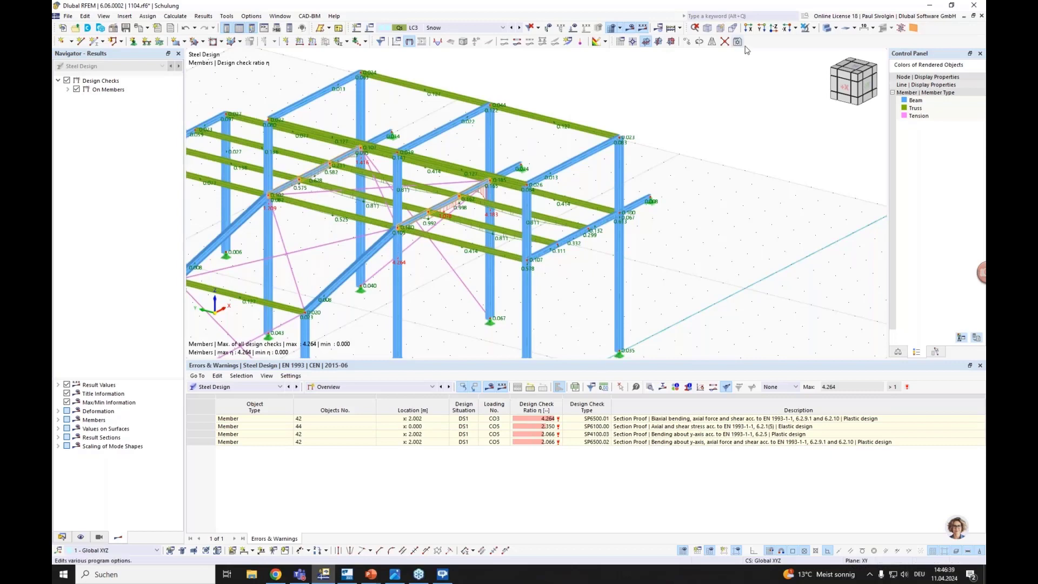
# Isolate the selected overstressed roof beams with the visibility mode to inspect their design ratios
pyautogui.click(814, 28)
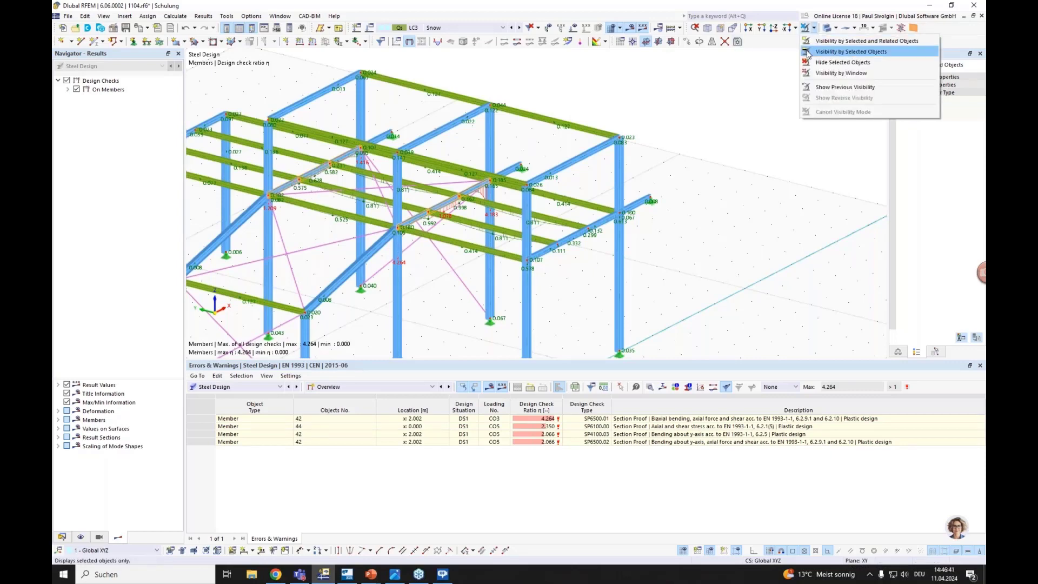
pyautogui.click(859, 41)
pyautogui.scroll(2, 310, 196)
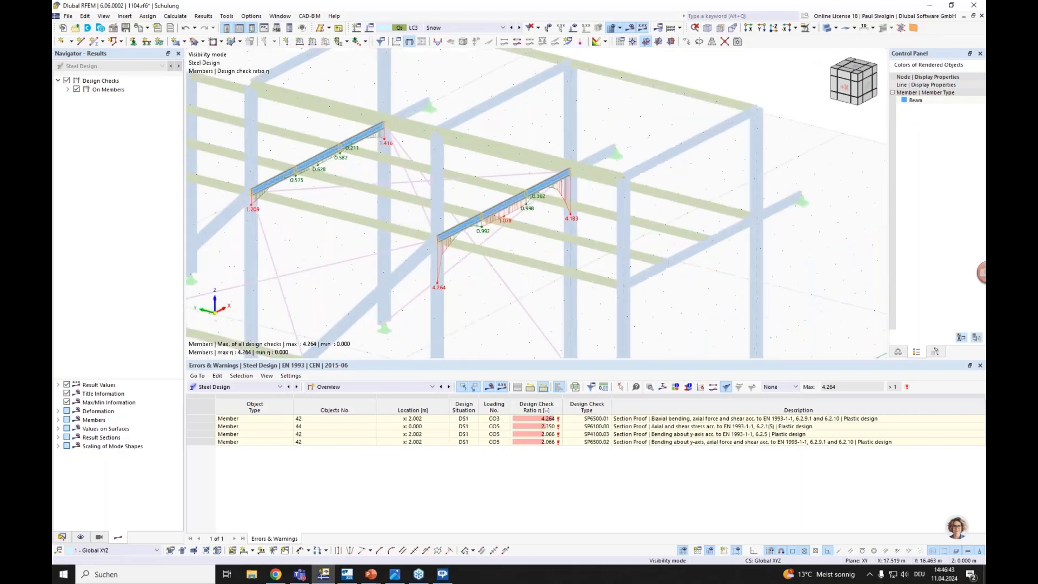
pyautogui.keyDown('ctrl'); pyautogui.moveTo(359, 217); pyautogui.dragTo(359, 199, button='middle'); pyautogui.keyUp('ctrl')
pyautogui.scroll(2, 420, 197)
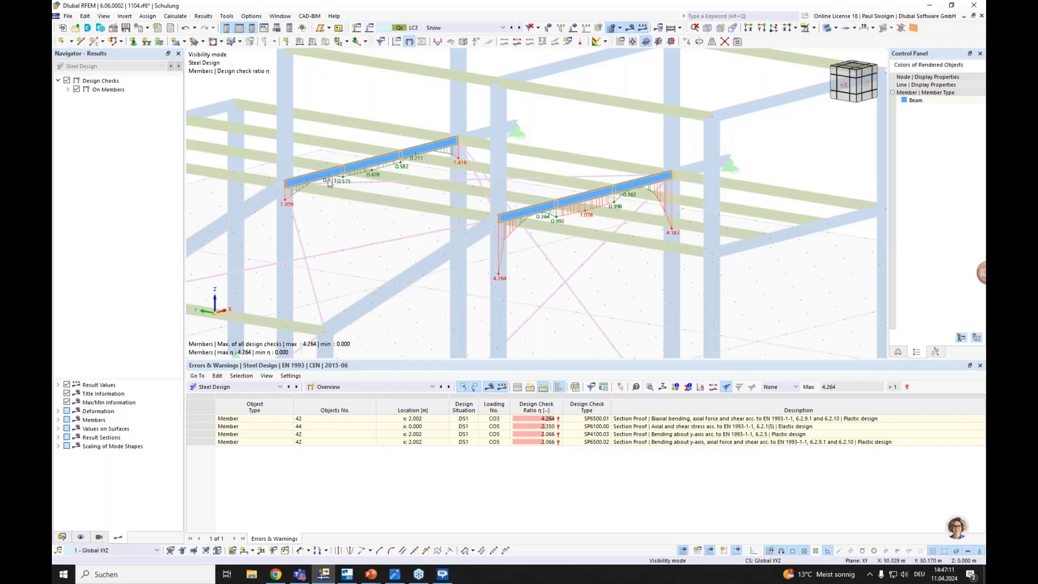
# Set section 5, IPE 180, to be optimized within the current IPE row in the steel design input data
pyautogui.click(328, 386)
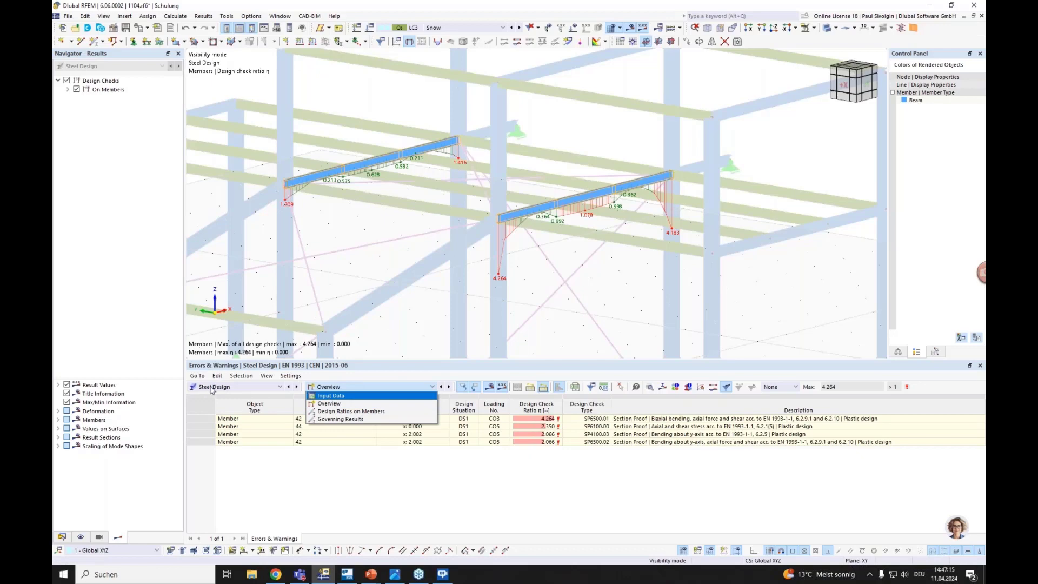
pyautogui.click(328, 396)
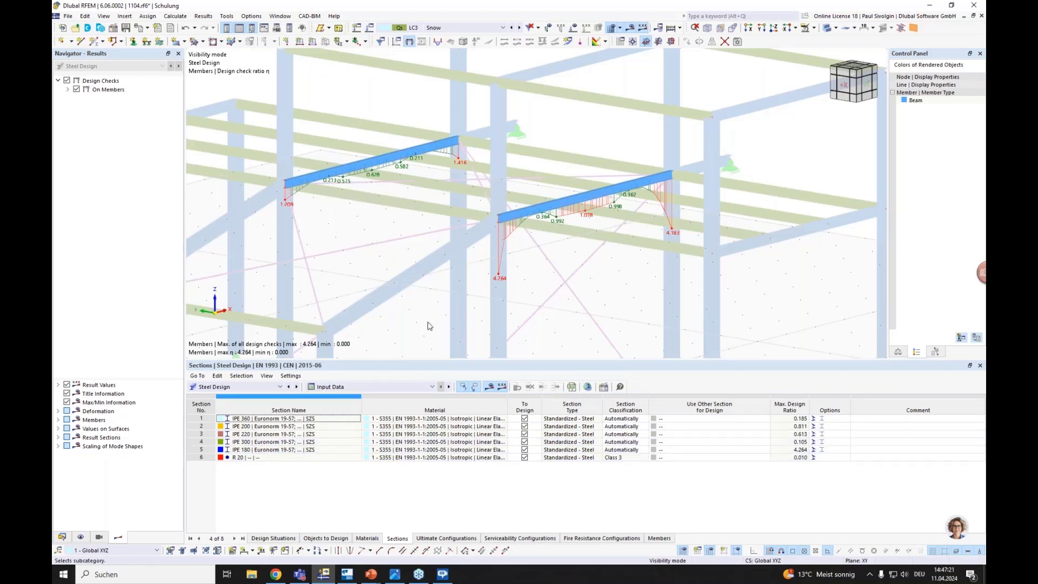
pyautogui.moveTo(536, 209)
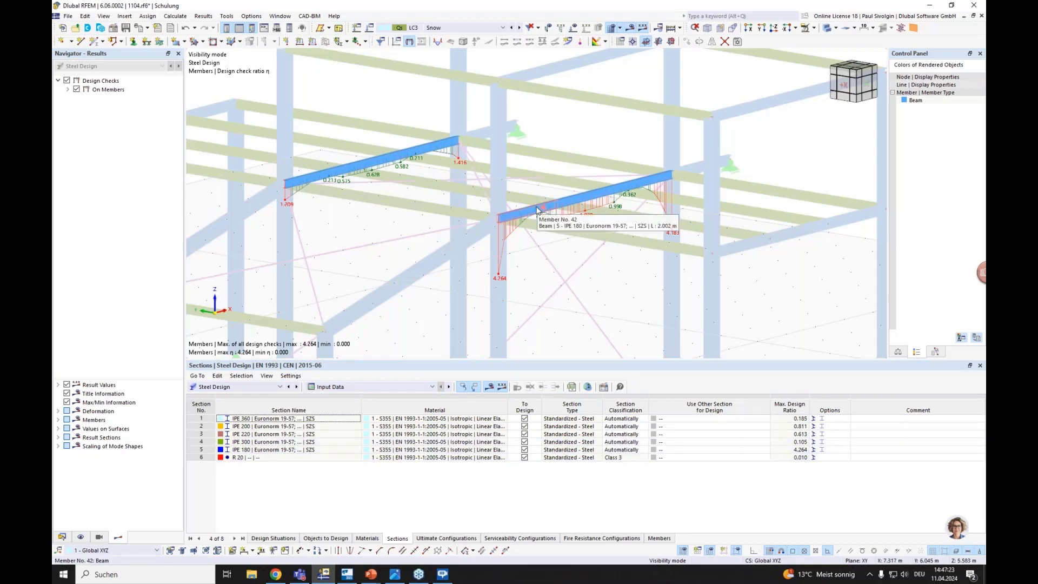
pyautogui.click(251, 450)
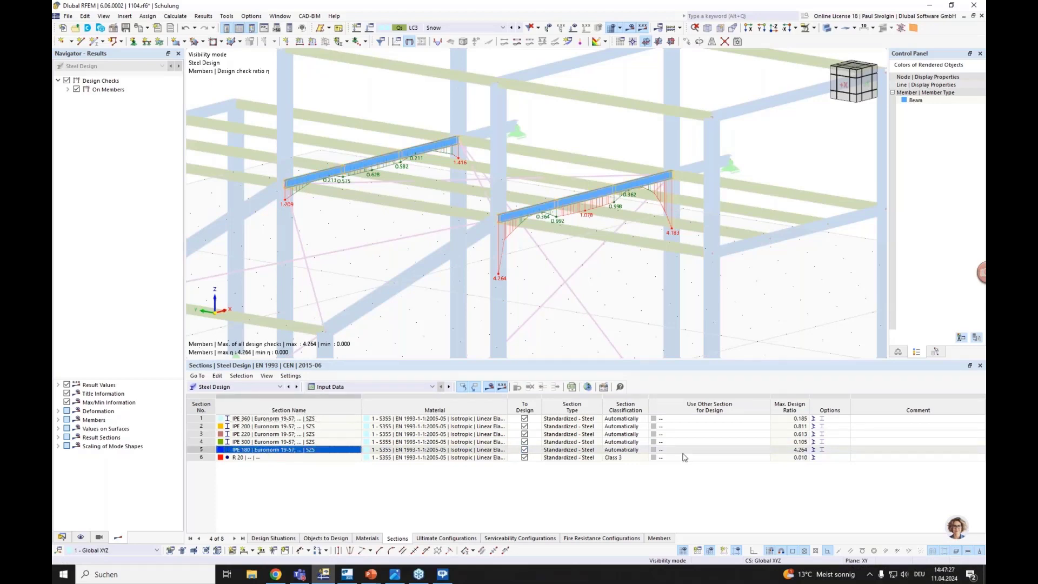
pyautogui.click(766, 452)
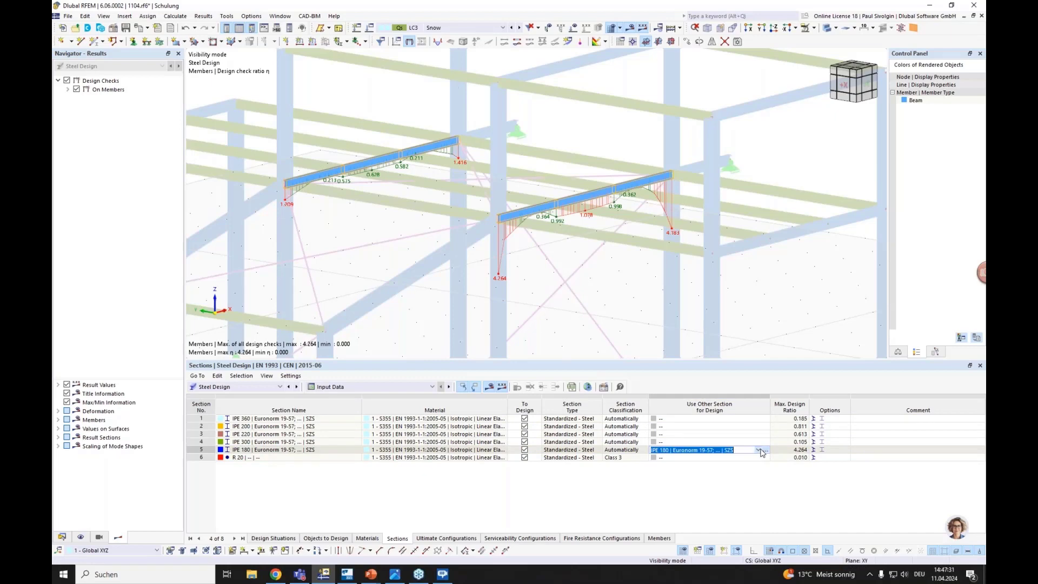
pyautogui.click(760, 452)
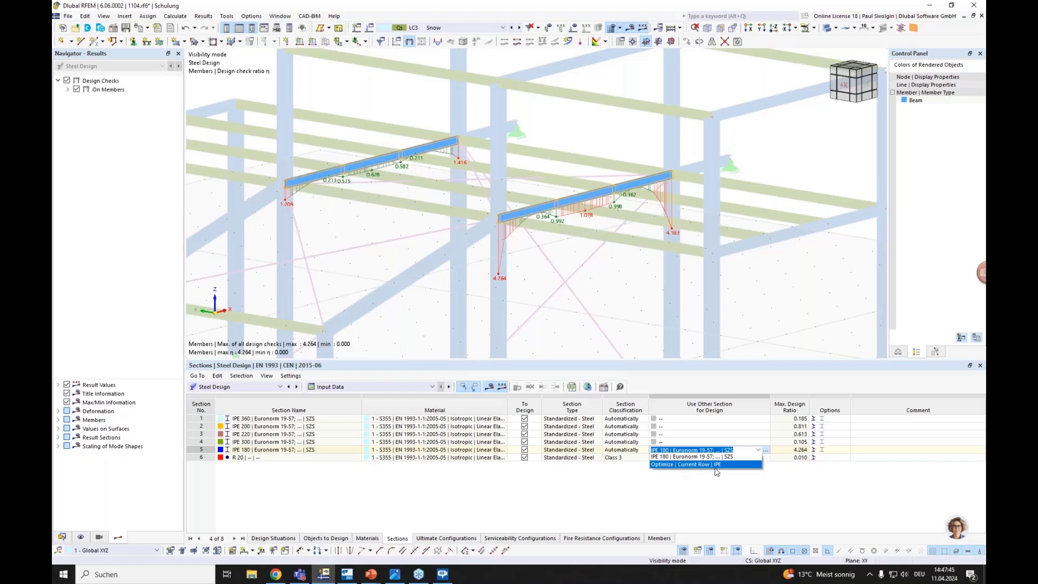
pyautogui.click(684, 465)
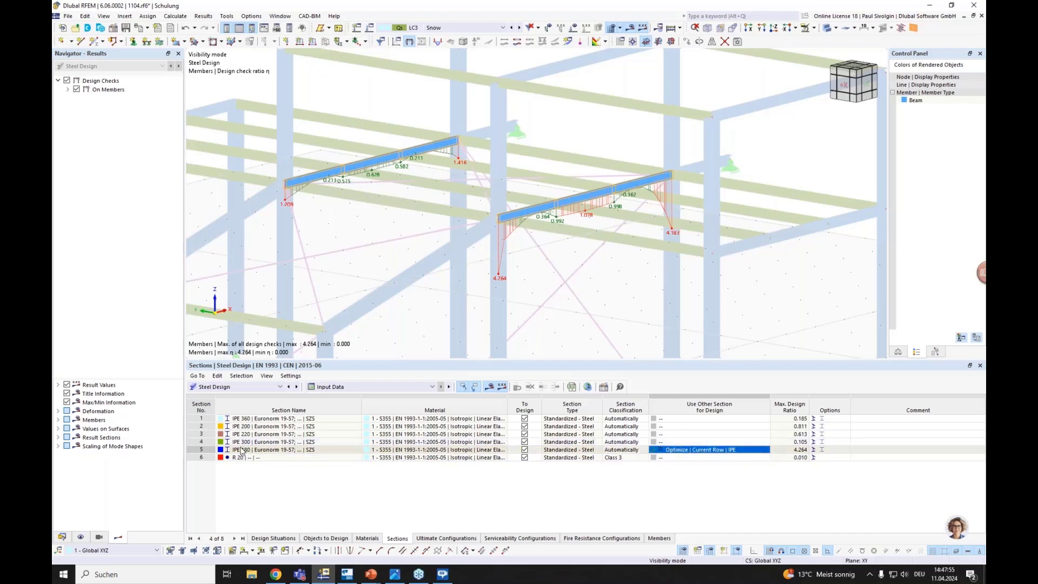
# Recalculate the steel design with section optimization and show the section chosen in the input data
pyautogui.click(672, 29)
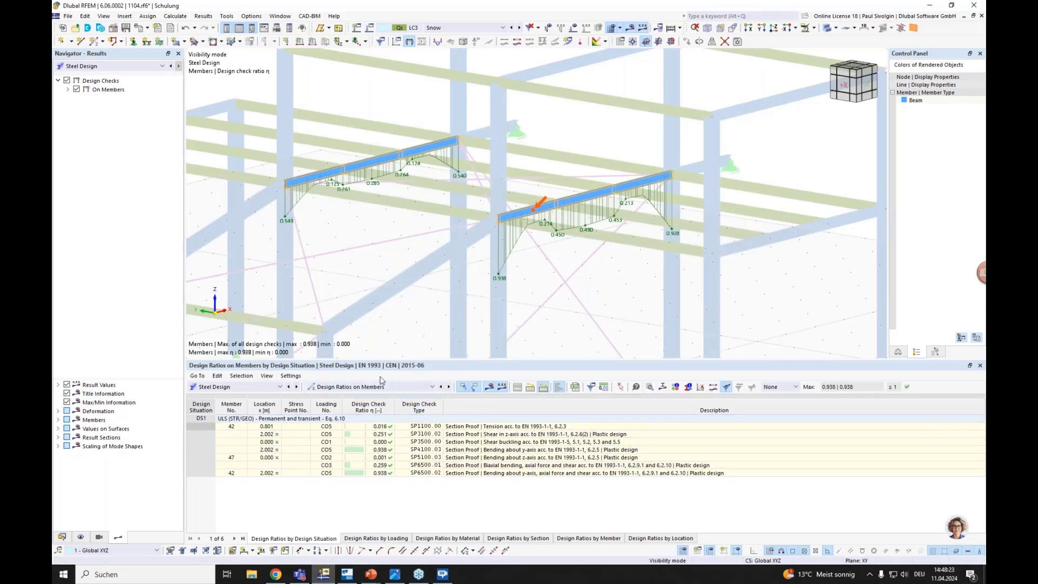
pyautogui.click(365, 387)
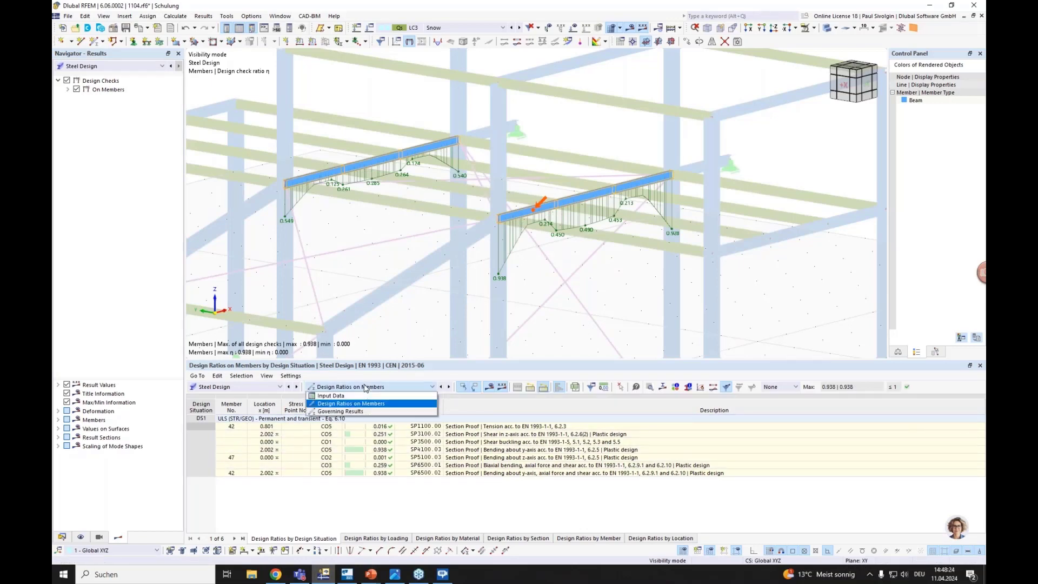
pyautogui.click(331, 396)
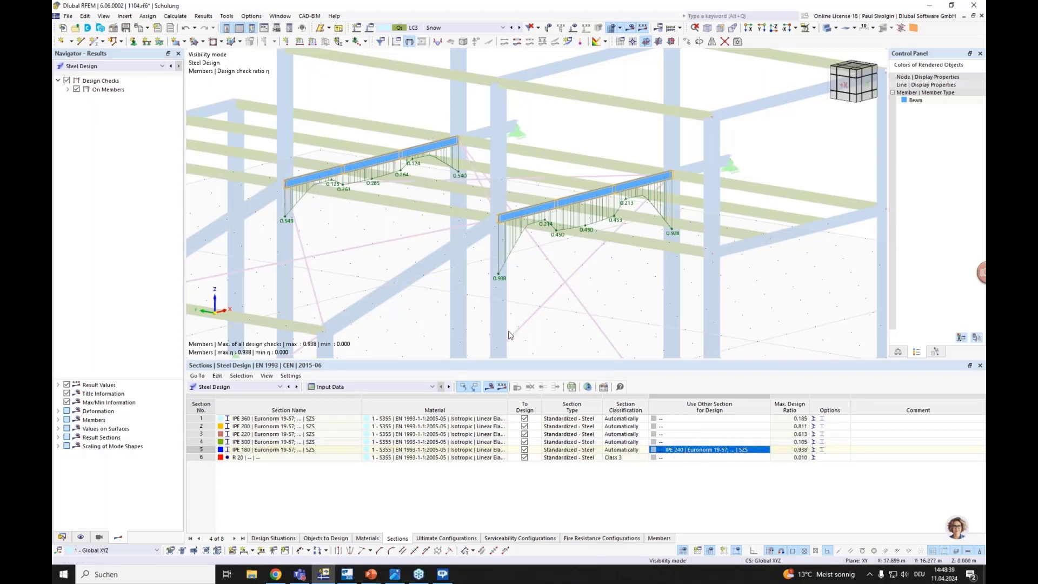
# Transfer all optimized sections to the model and accept deleting the existing results and mesh
pyautogui.rightClick(679, 452)
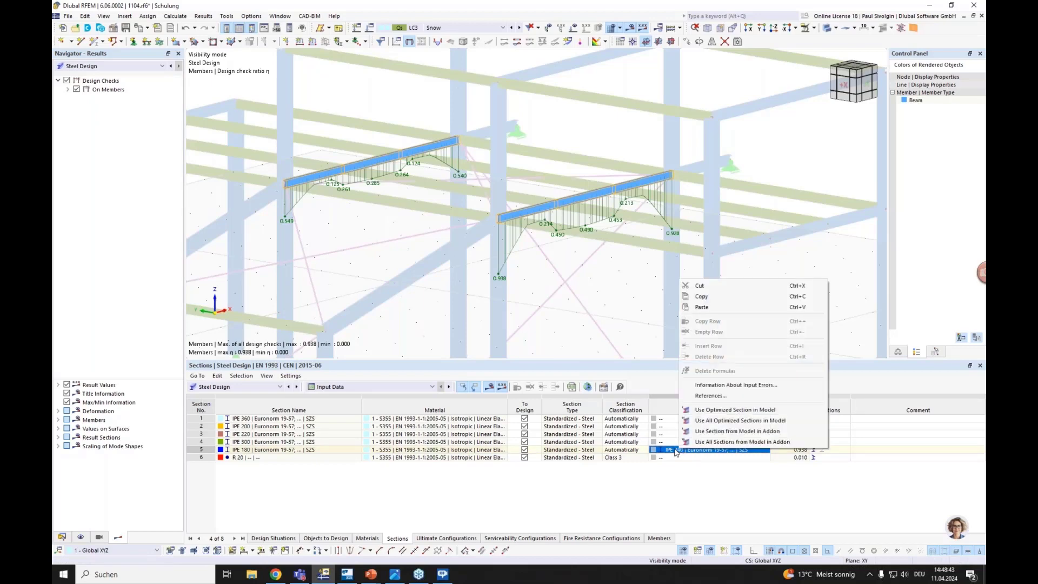
pyautogui.click(739, 421)
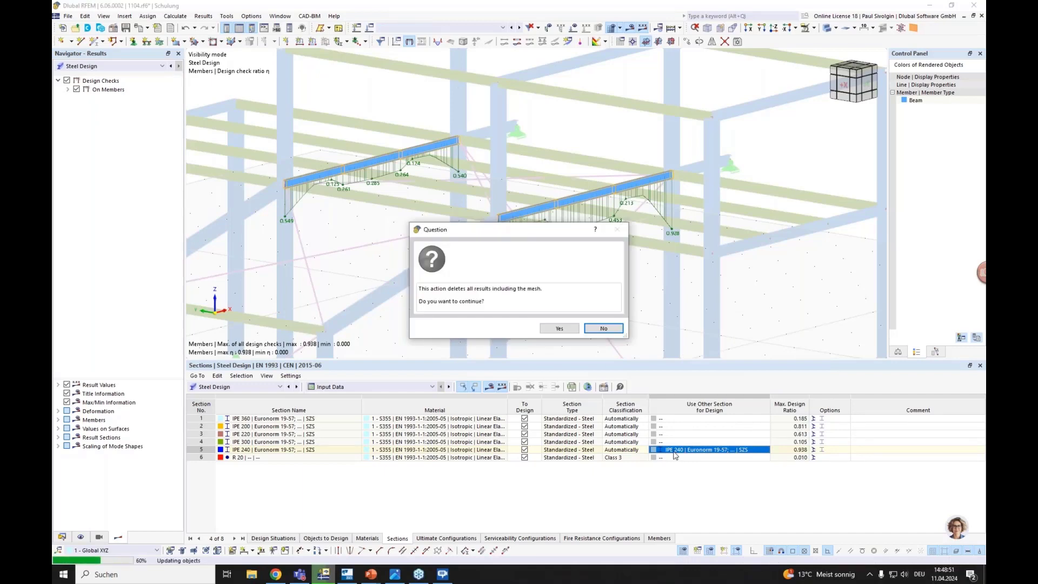
pyautogui.click(558, 328)
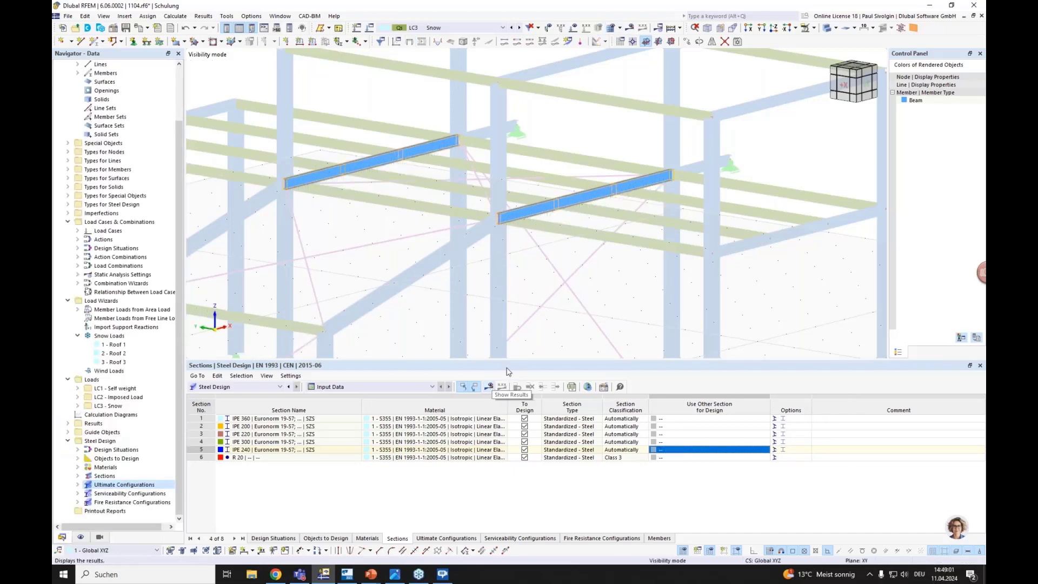
# Calculate and show the steel design results for the transferred sections, and return the table to the sections' input data
pyautogui.click(489, 388)
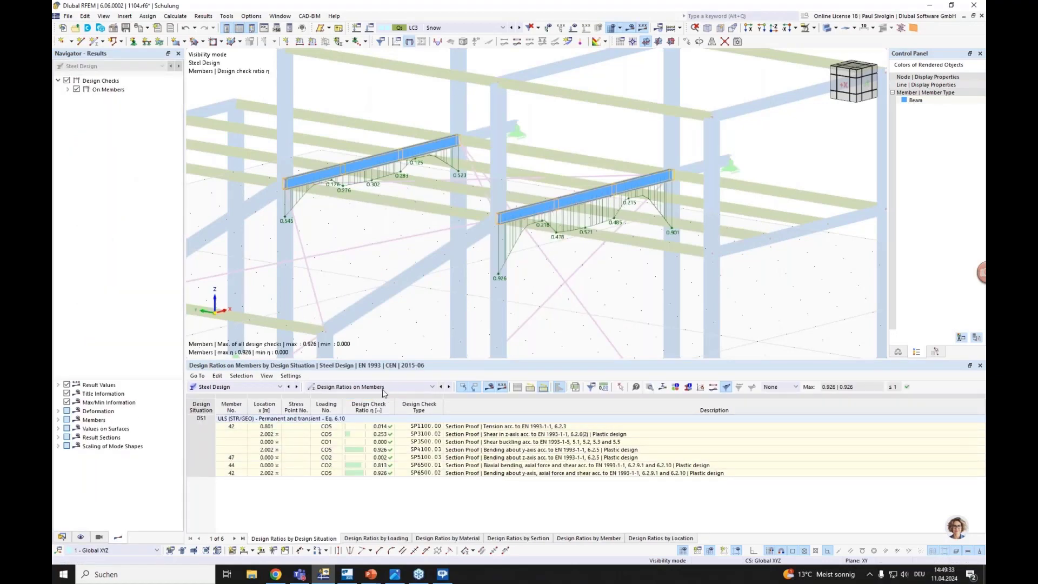
pyautogui.click(351, 386)
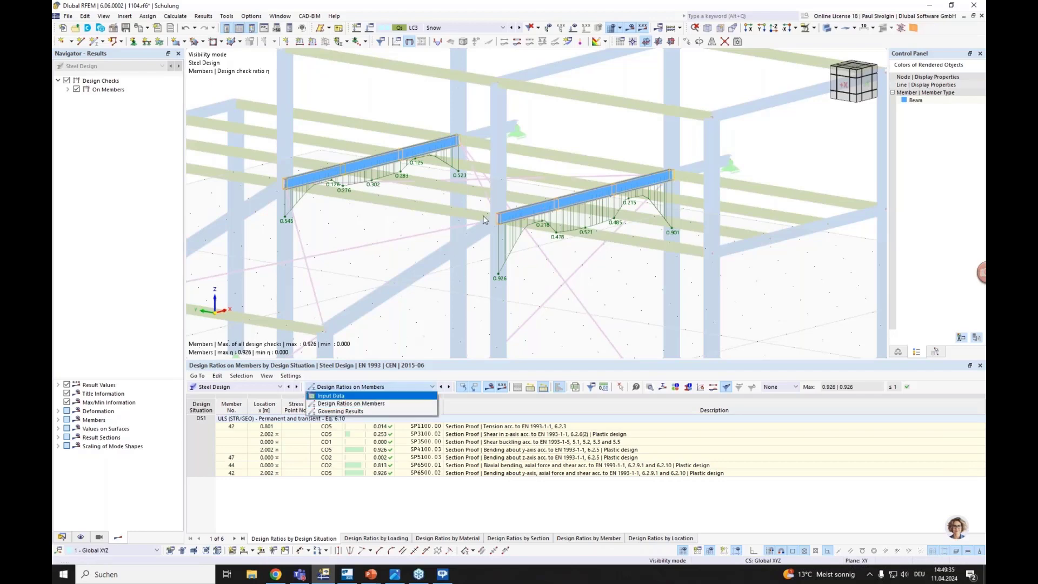
pyautogui.click(328, 397)
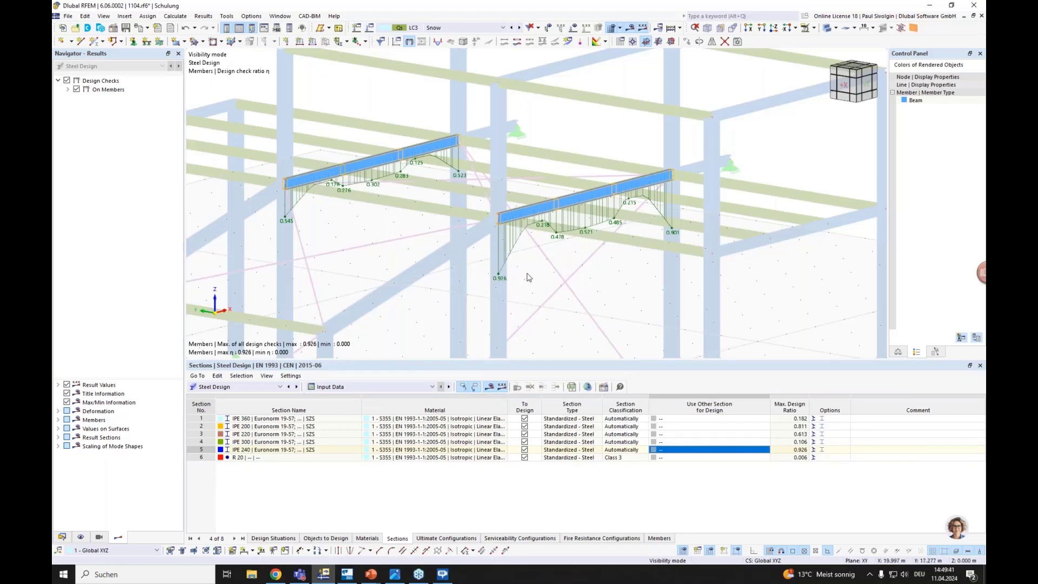
# Review the maximum allowable design ratio for section optimization in the steel design global settings and close them unchanged
pyautogui.click(587, 387)
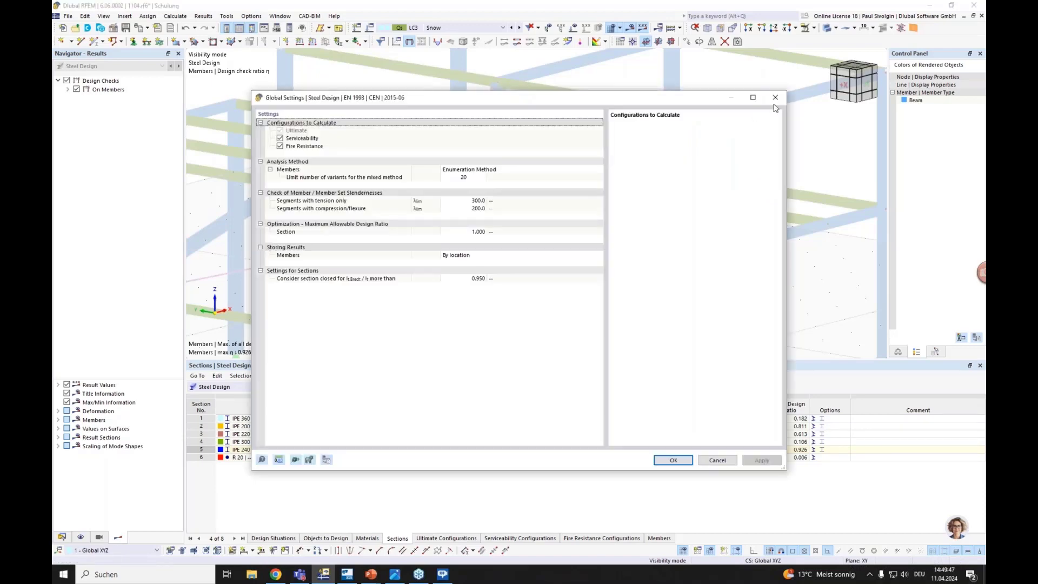
pyautogui.click(673, 459)
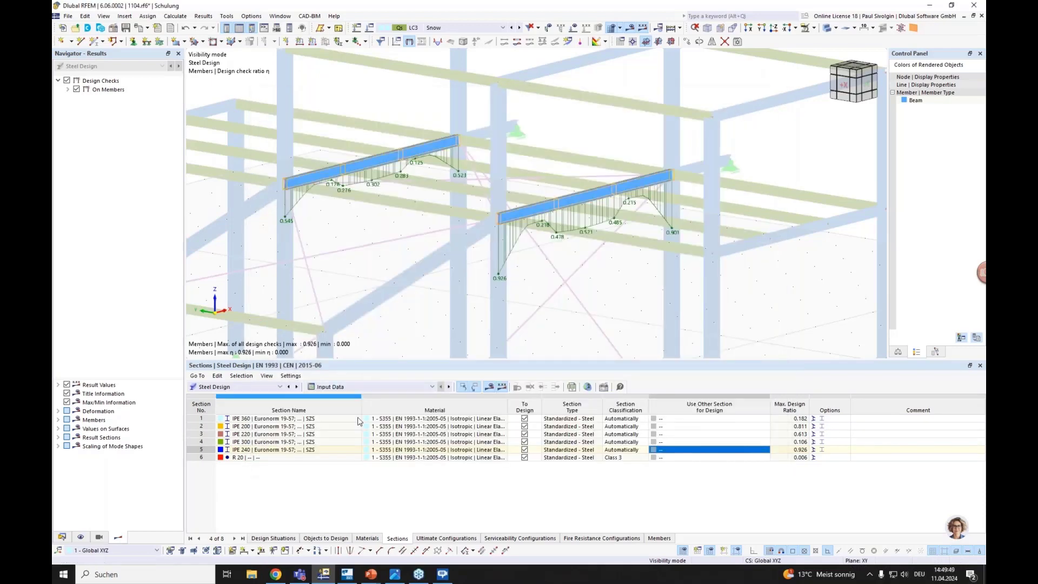
pyautogui.click(588, 387)
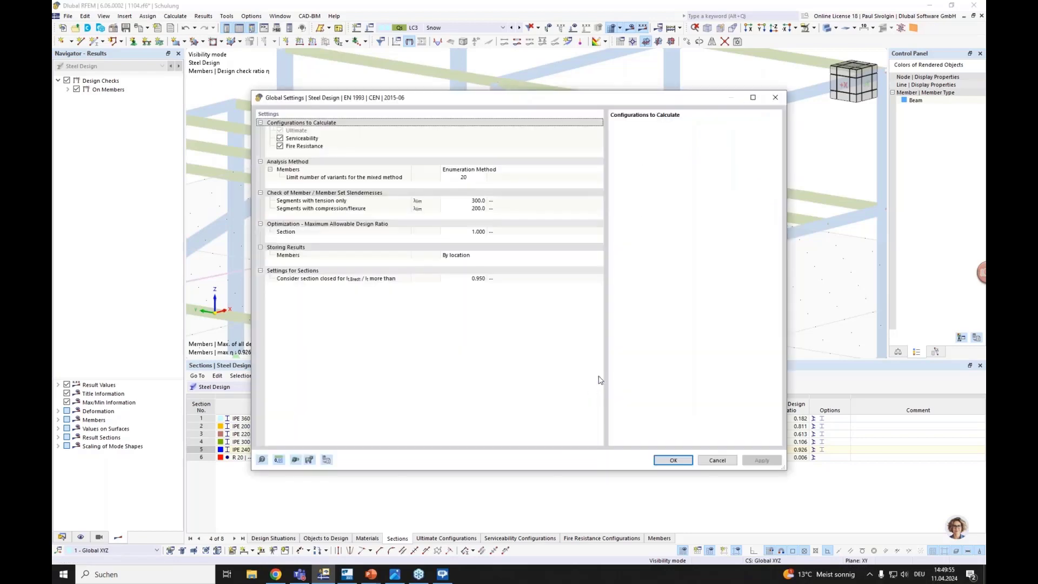
pyautogui.click(311, 232)
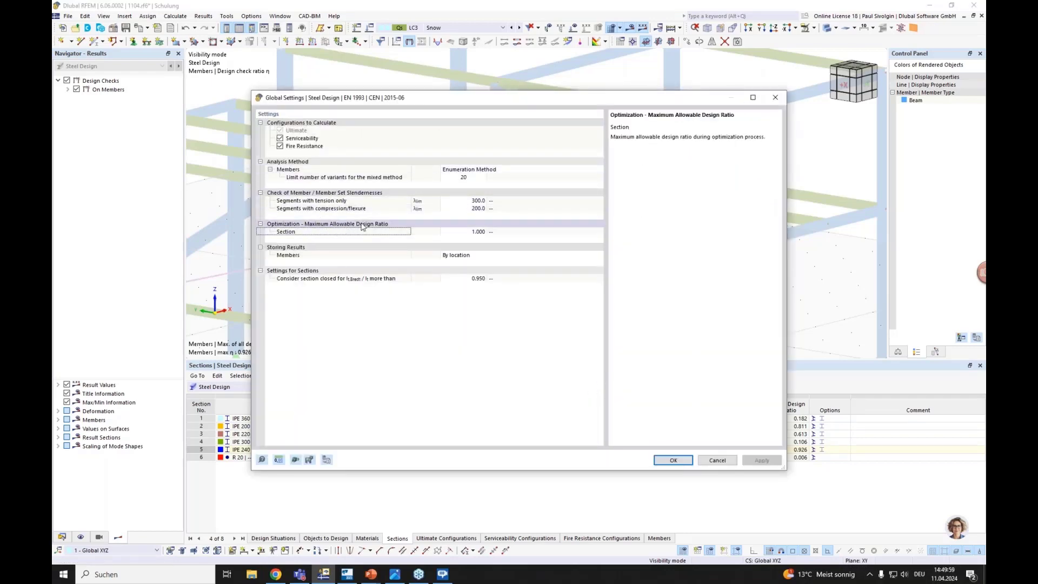
pyautogui.click(458, 231)
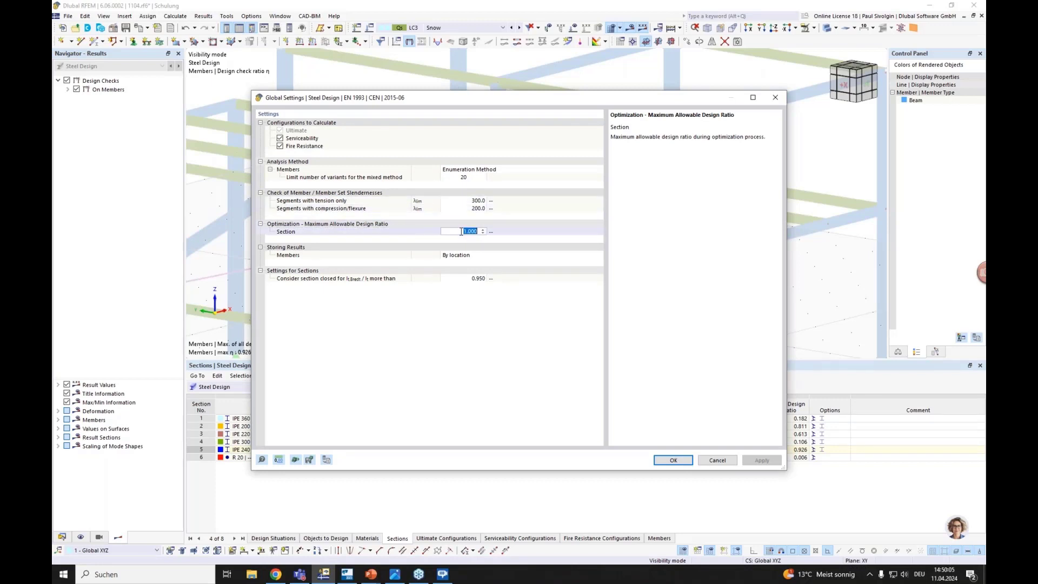
pyautogui.moveTo(507, 104); pyautogui.dragTo(489, 109)
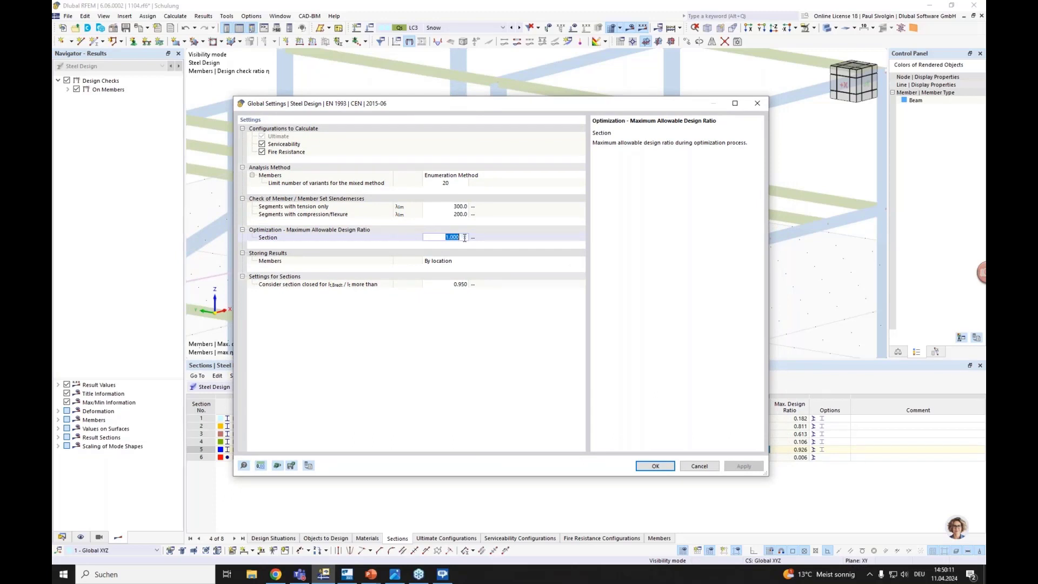
pyautogui.click(440, 237)
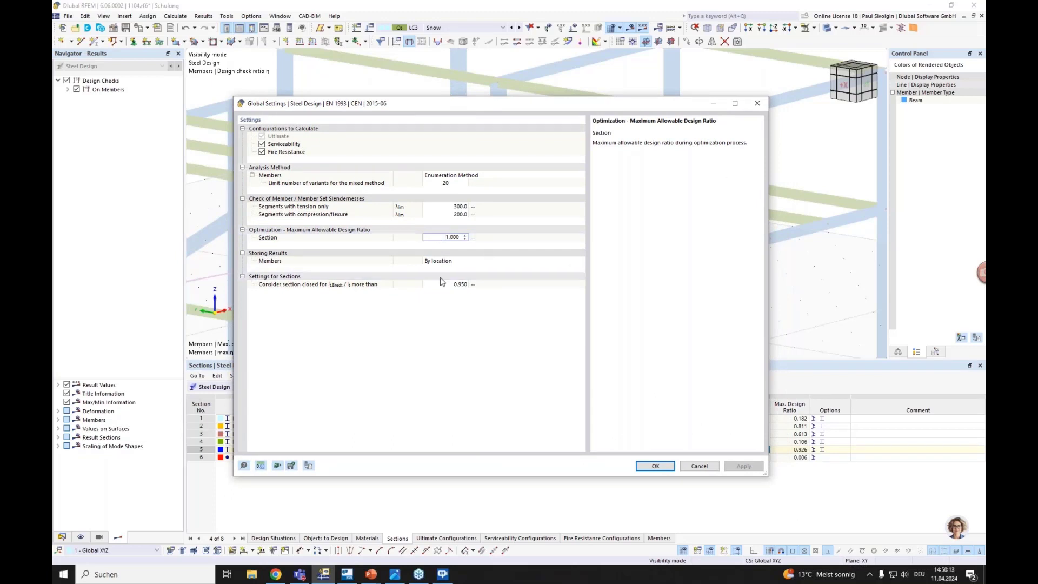
pyautogui.click(757, 105)
# Leave the visibility mode so the whole frame is shown, and hide the design results
pyautogui.scroll(-3, 614, 277)
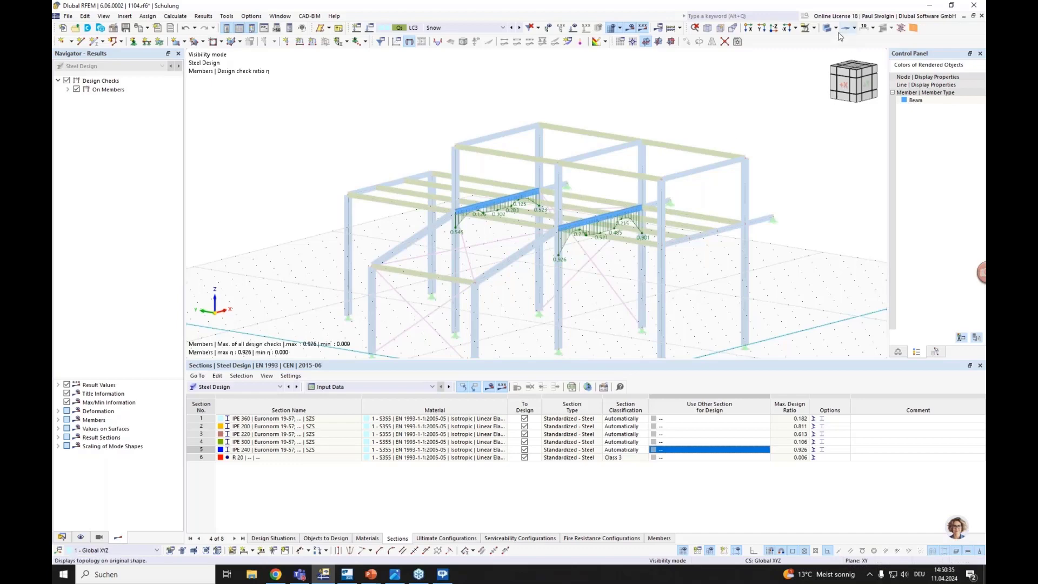
pyautogui.click(814, 28)
pyautogui.click(843, 112)
pyautogui.click(595, 41)
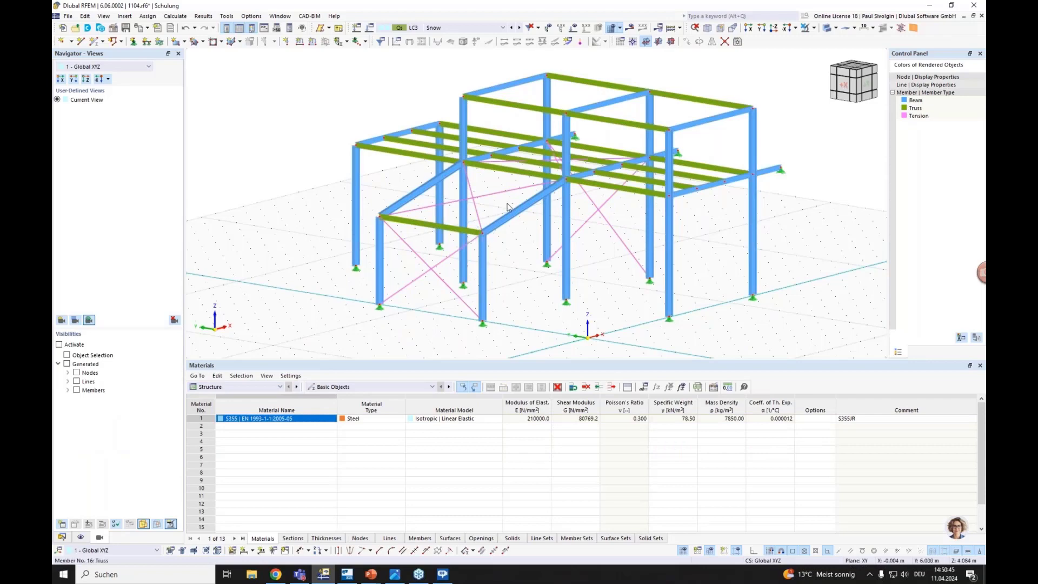
pyautogui.click(466, 28)
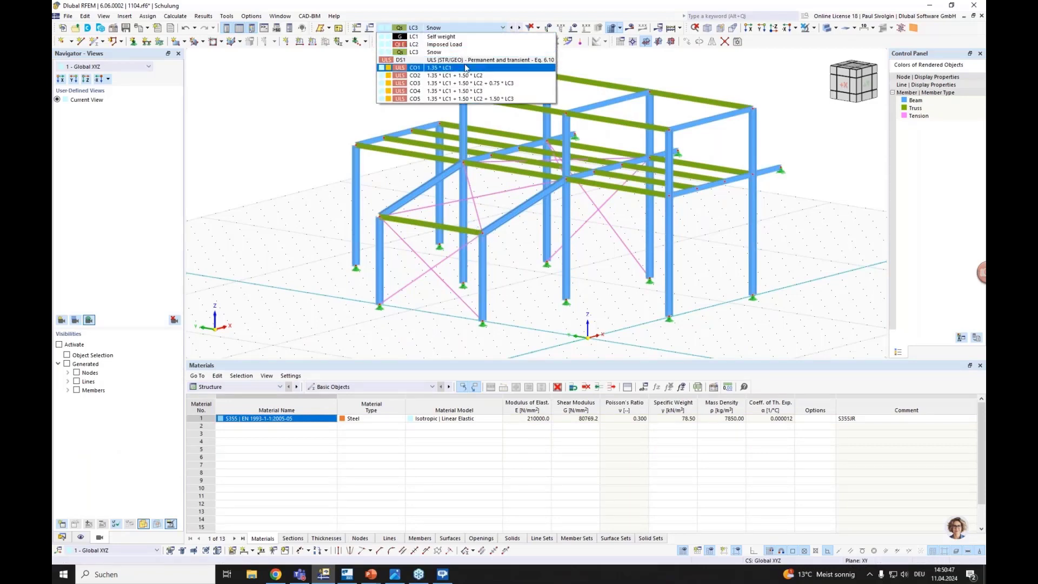
pyautogui.click(322, 115)
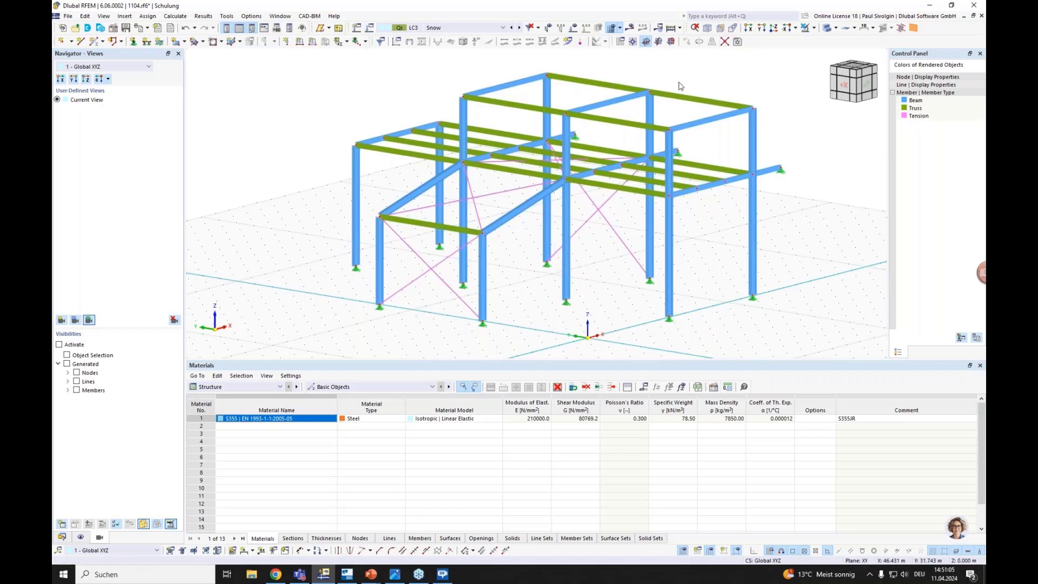
# Switch to the Tekla Structures model and start importing the model from RFEM
pyautogui.moveTo(348, 576)
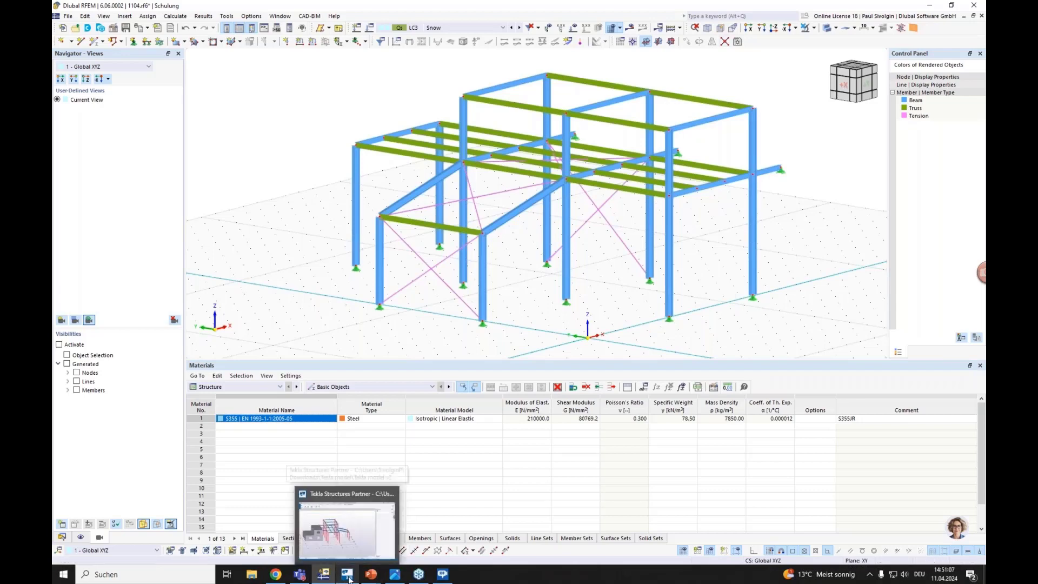
pyautogui.click(346, 527)
pyautogui.keyDown('ctrl'); pyautogui.moveTo(490, 375); pyautogui.dragTo(384, 323, button='middle'); pyautogui.keyUp('ctrl')
pyautogui.scroll(3, 384, 322)
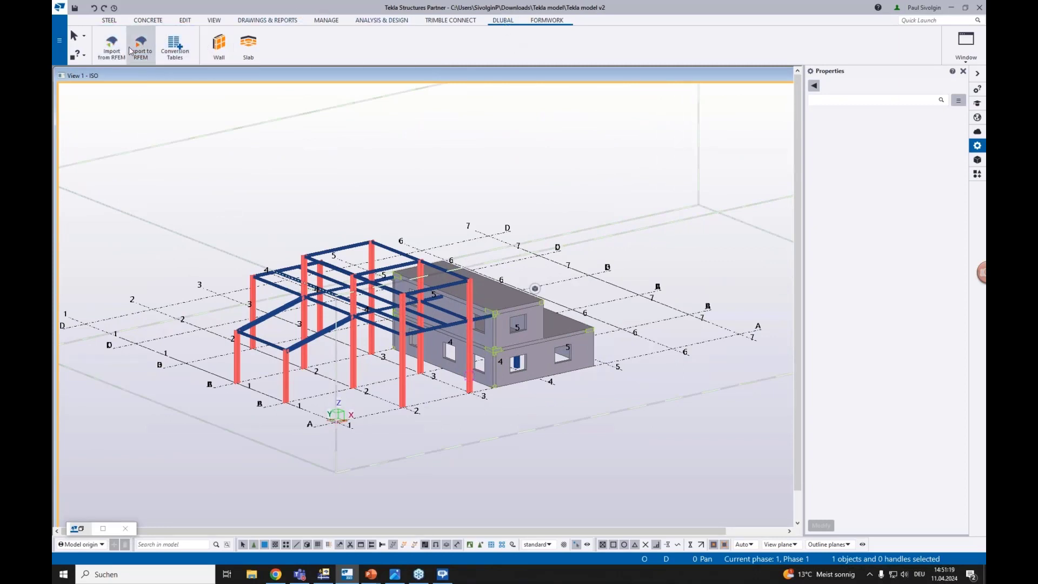
pyautogui.click(112, 59)
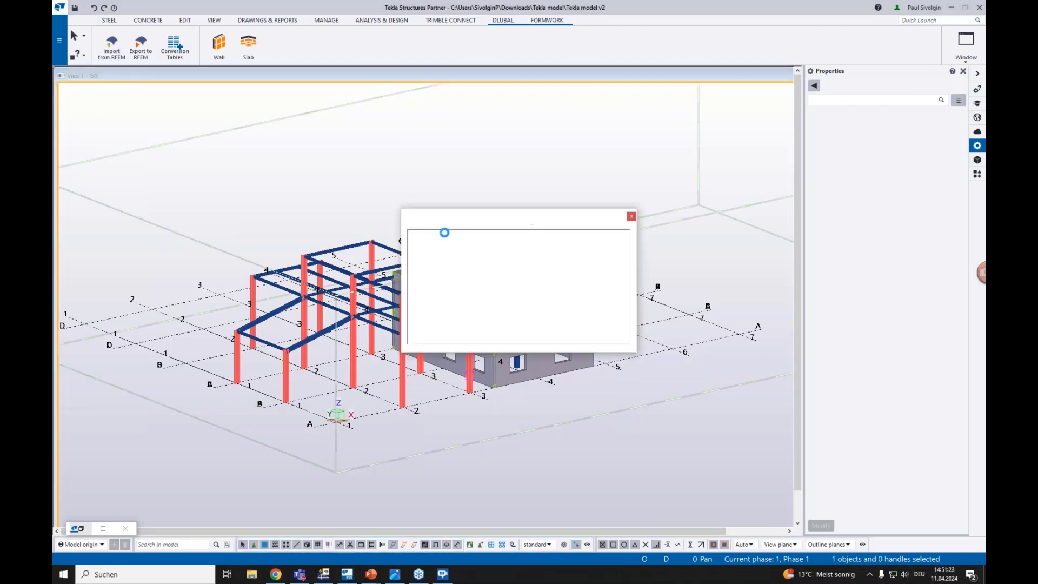
# Check the locked connection in RFEM and restart the import in Tekla Structures to reach the import options
pyautogui.click(323, 575)
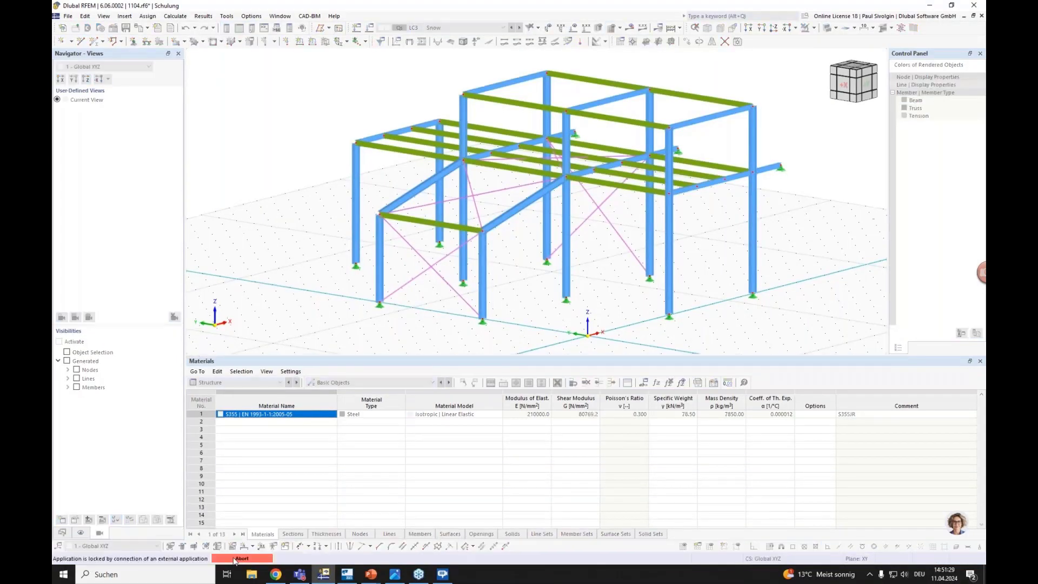
pyautogui.click(347, 573)
pyautogui.click(111, 54)
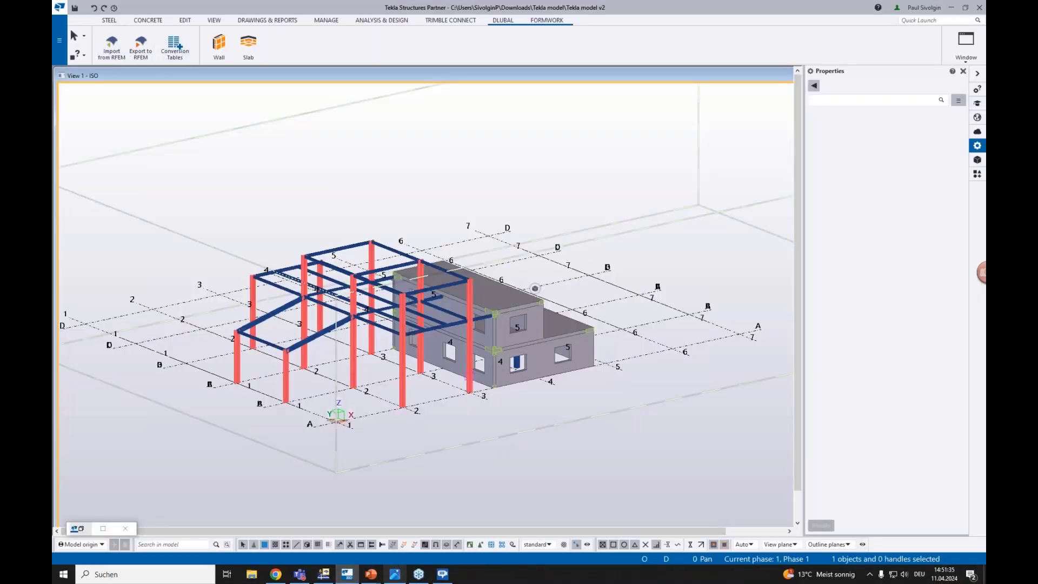
pyautogui.click(322, 577)
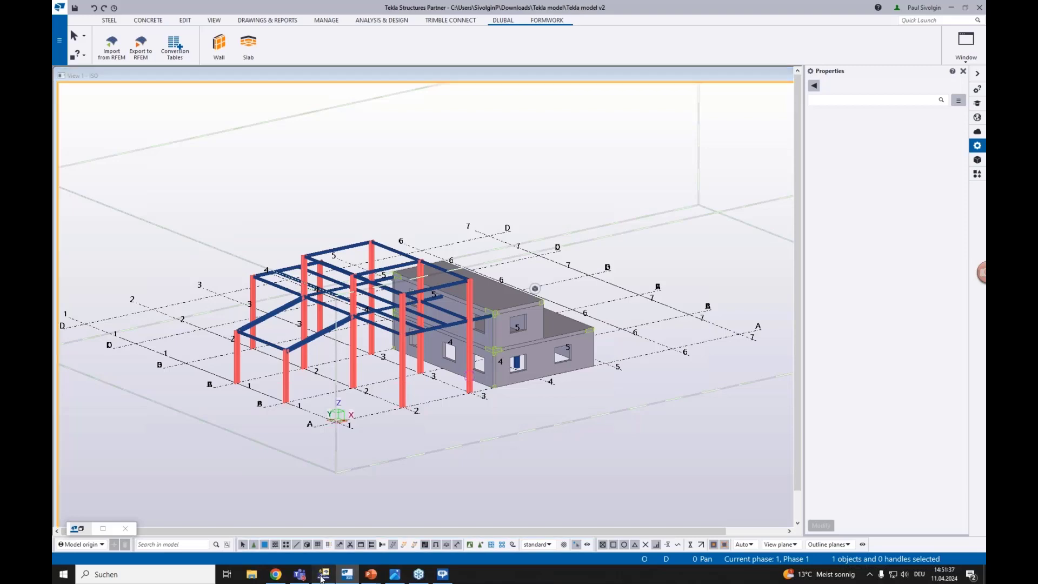
pyautogui.click(347, 574)
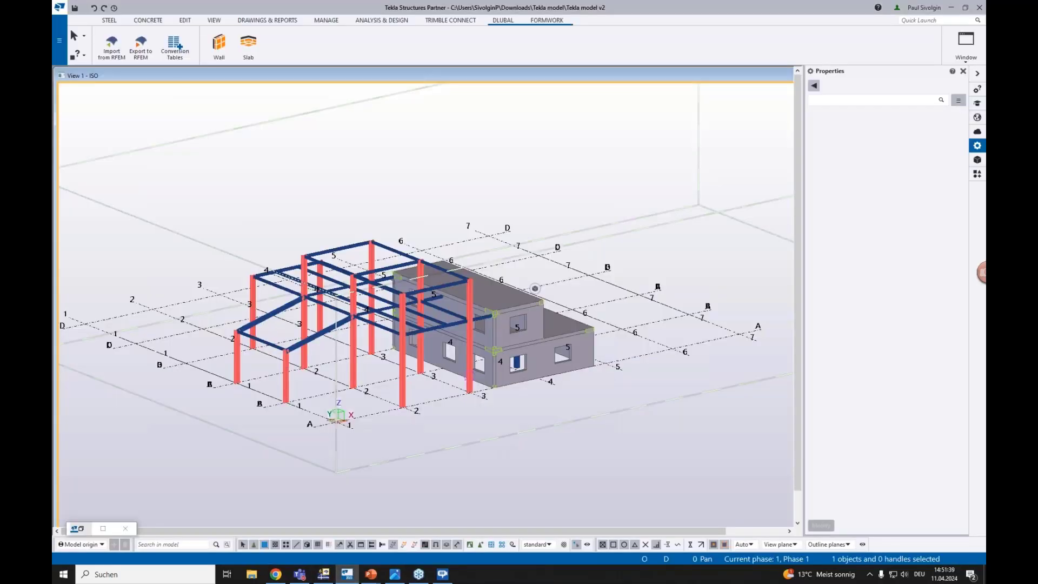
pyautogui.click(117, 55)
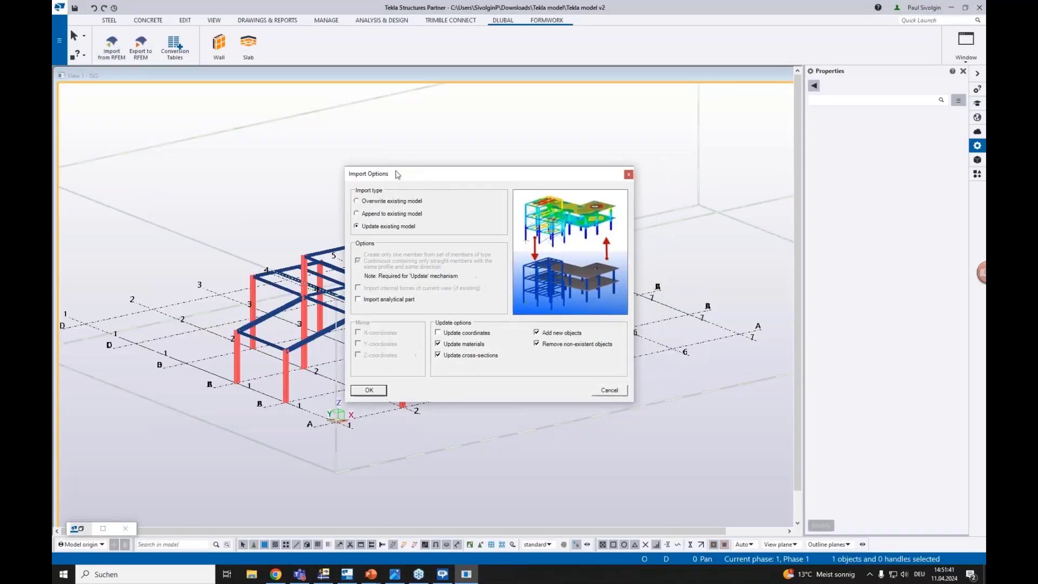
# Run the import with Update existing model, updating materials and cross-sections, adding new objects and removing non-existent ones
pyautogui.moveTo(397, 174); pyautogui.dragTo(599, 195)
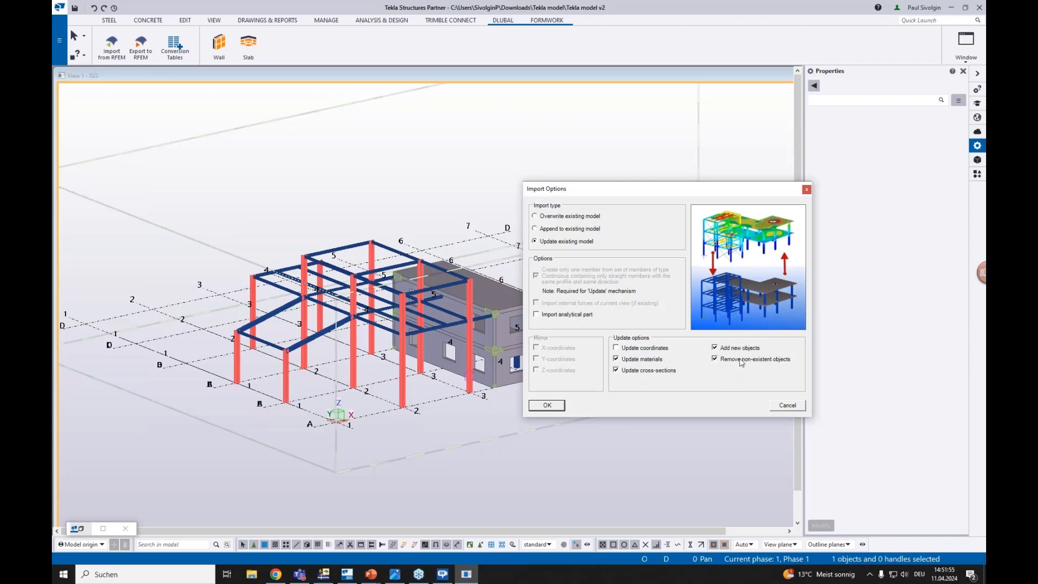
pyautogui.moveTo(668, 192); pyautogui.dragTo(600, 139)
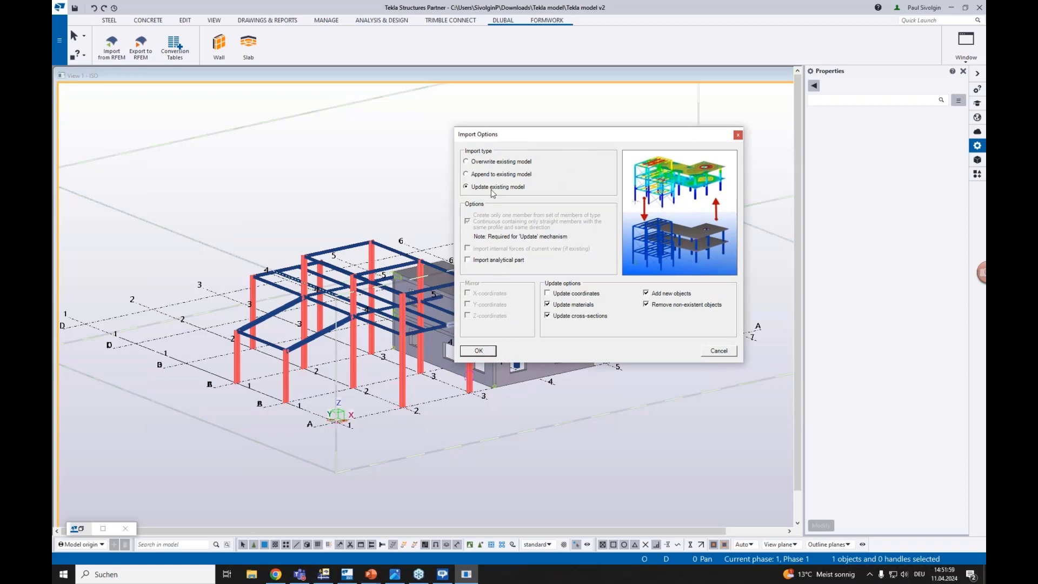
pyautogui.click(489, 355)
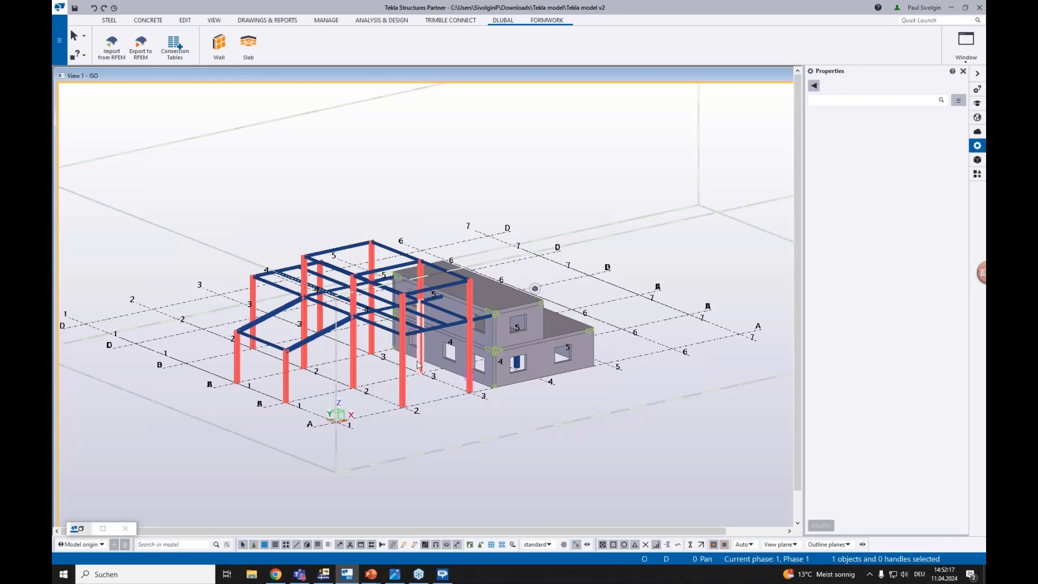
pyautogui.scroll(2, 381, 353)
pyautogui.scroll(1, 381, 353)
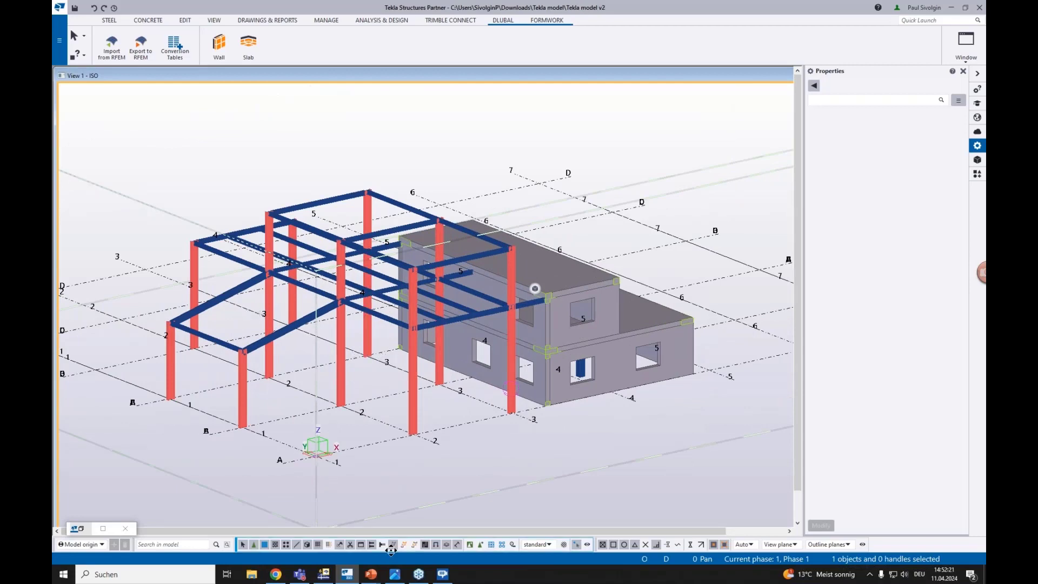
pyautogui.moveTo(326, 576)
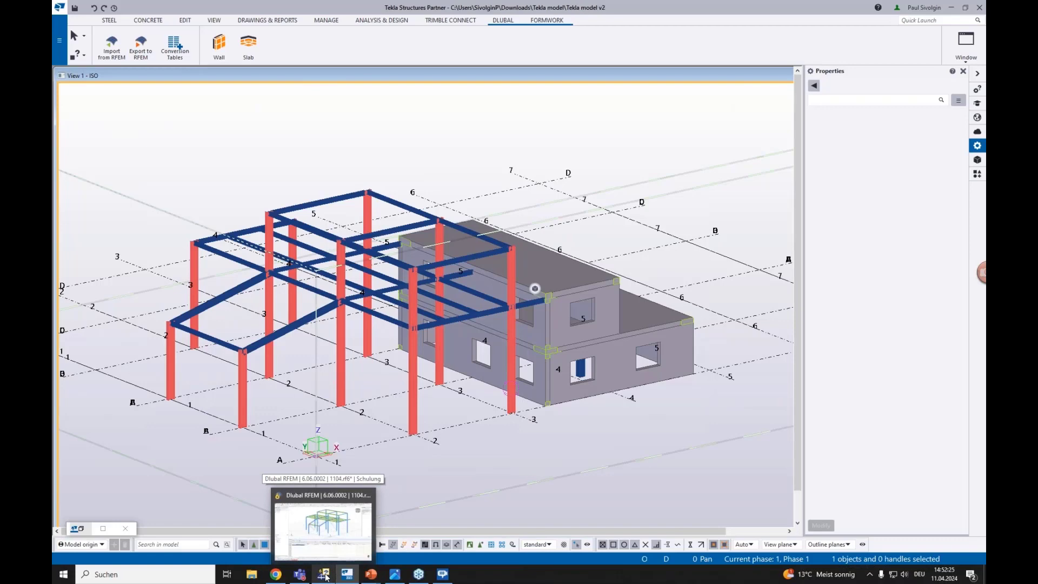
pyautogui.click(326, 577)
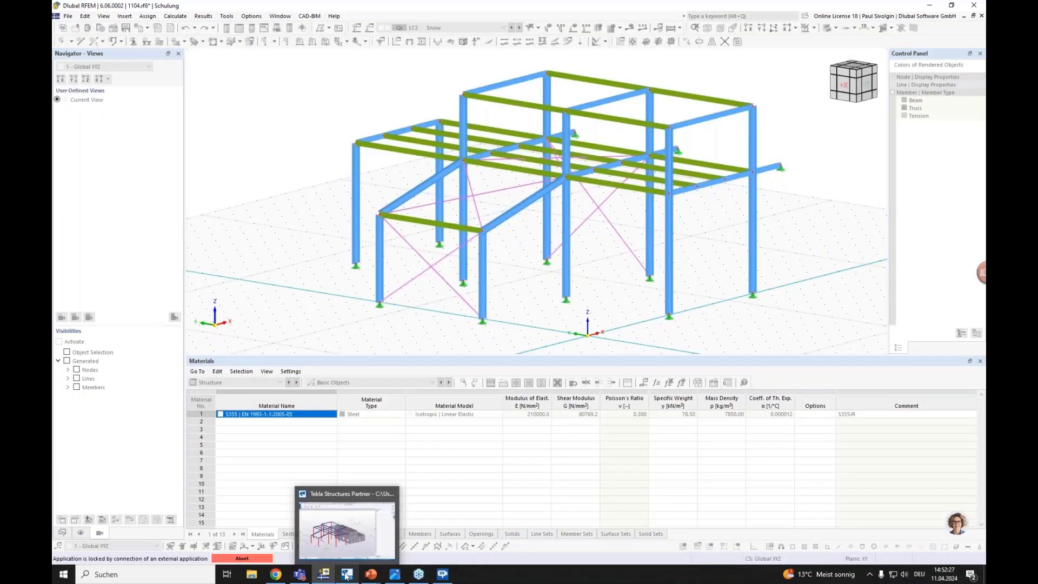
pyautogui.click(346, 576)
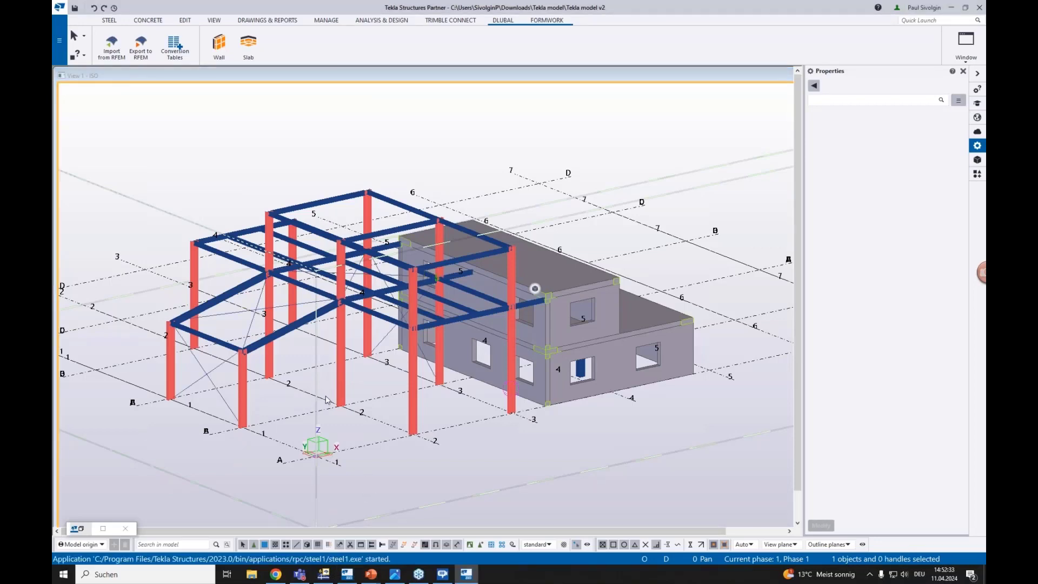
# Select an imported bracing diagonal between the low end columns and check its profile and material in the properties
pyautogui.scroll(5, 172, 379)
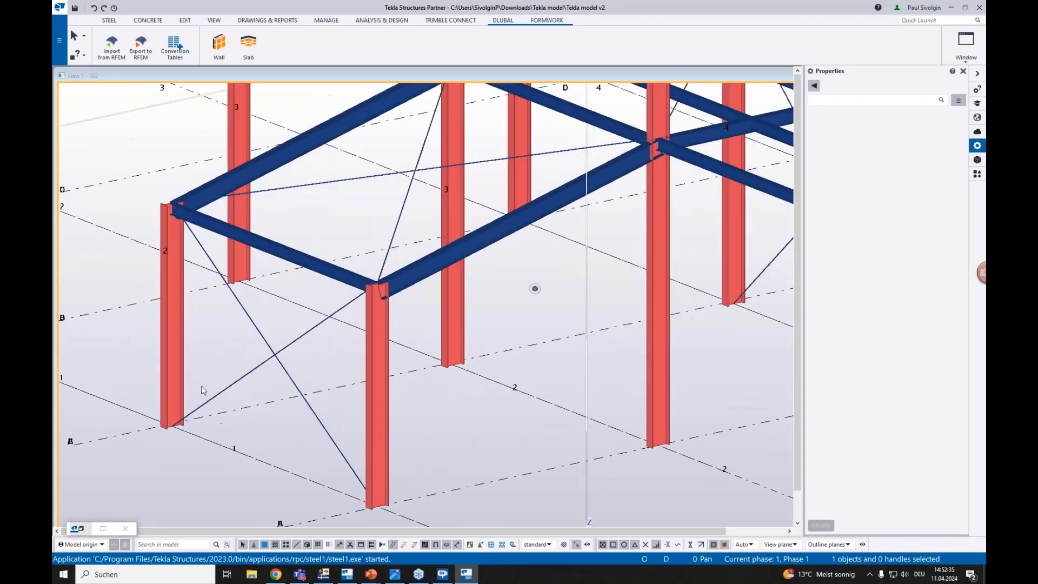
pyautogui.click(257, 372)
pyautogui.scroll(-4, 257, 373)
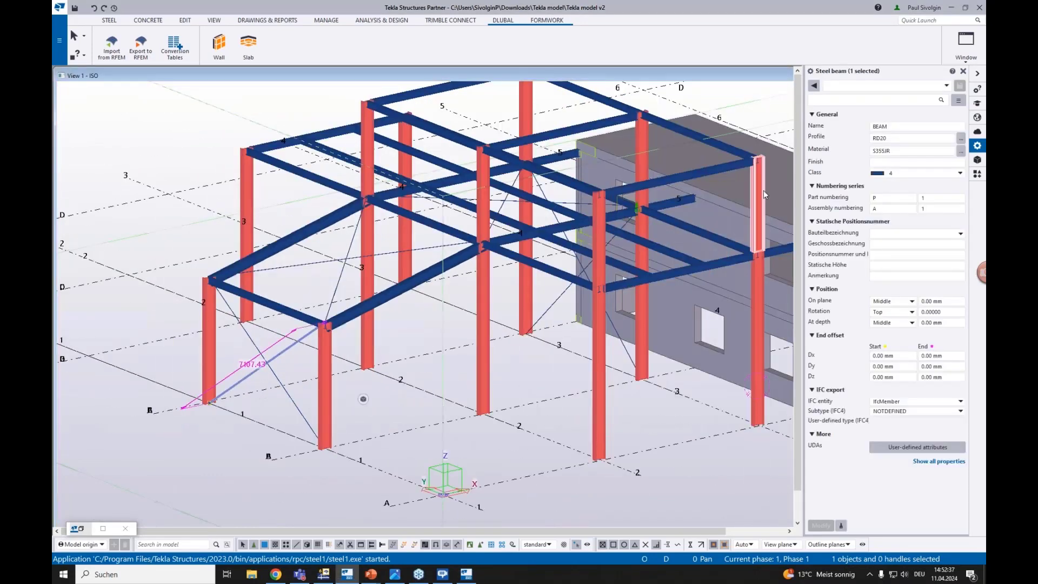
pyautogui.click(895, 138)
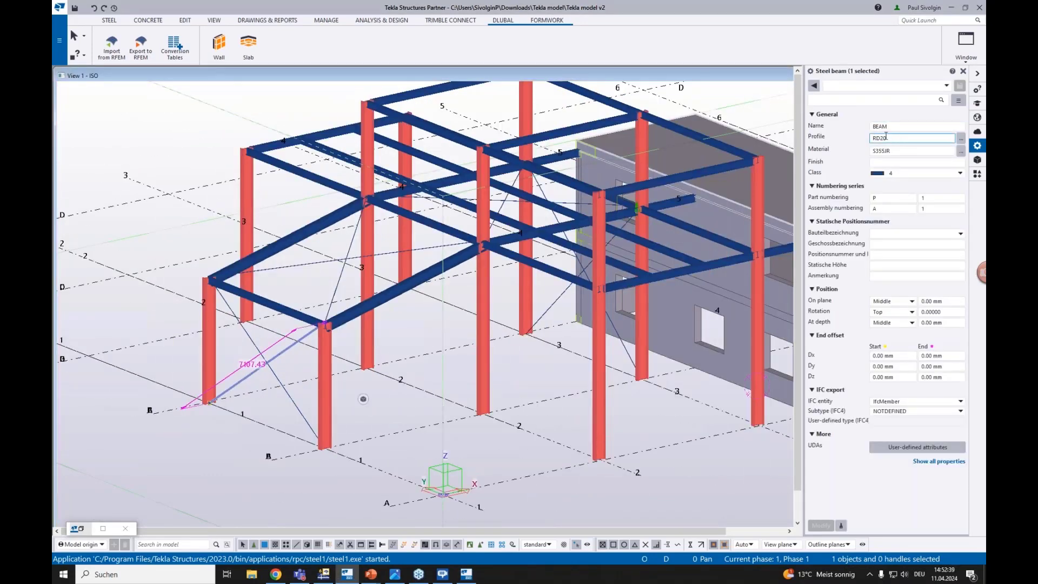
pyautogui.press('Tab')
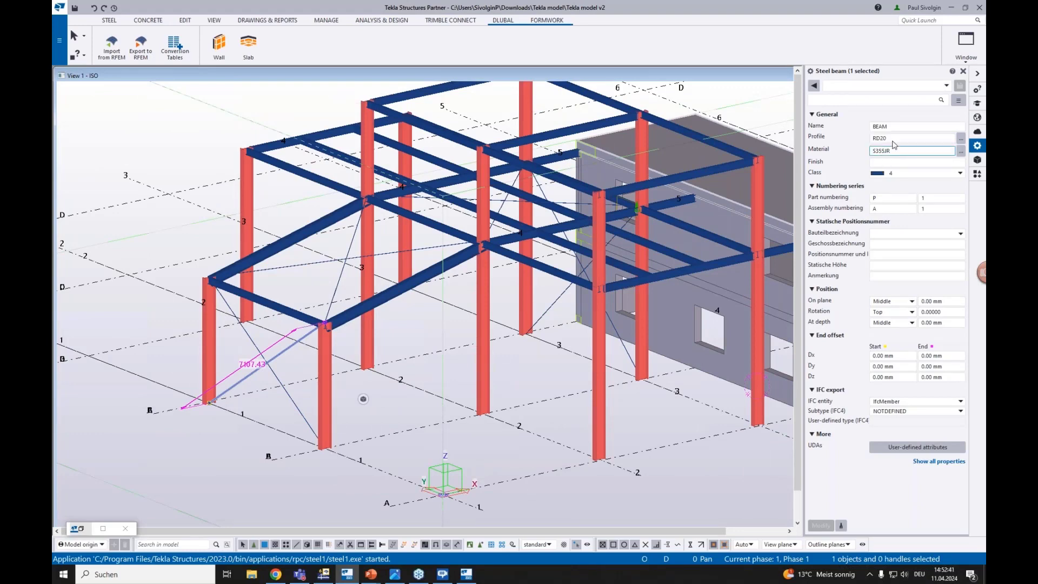
# Select an optimized roof beam between the inner columns and check its updated profile in the properties
pyautogui.moveTo(564, 227); pyautogui.dragTo(508, 296, button='middle')
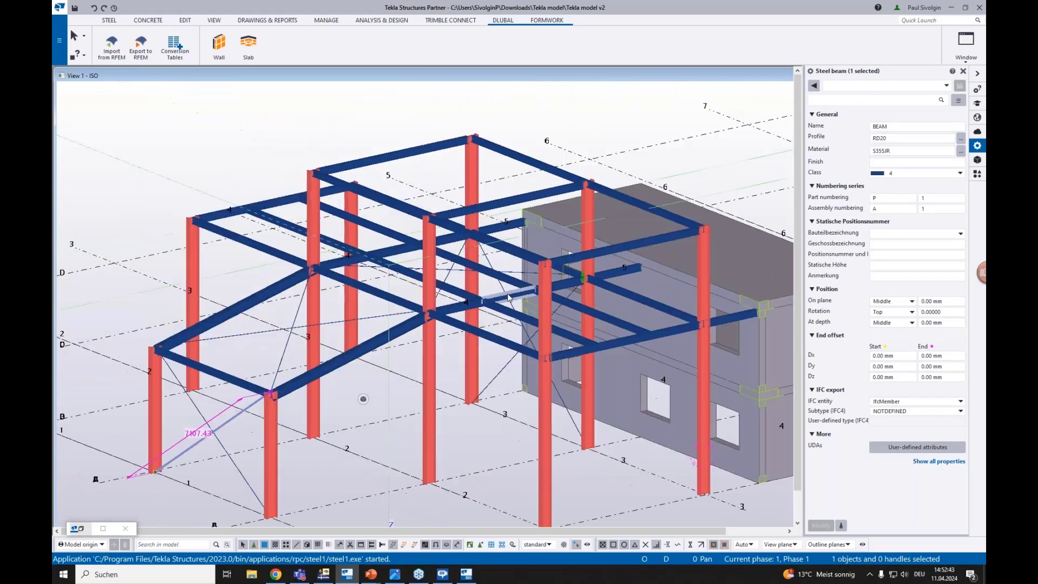
pyautogui.scroll(3, 508, 296)
pyautogui.click(579, 273)
pyautogui.moveTo(630, 431); pyautogui.dragTo(500, 413, button='middle')
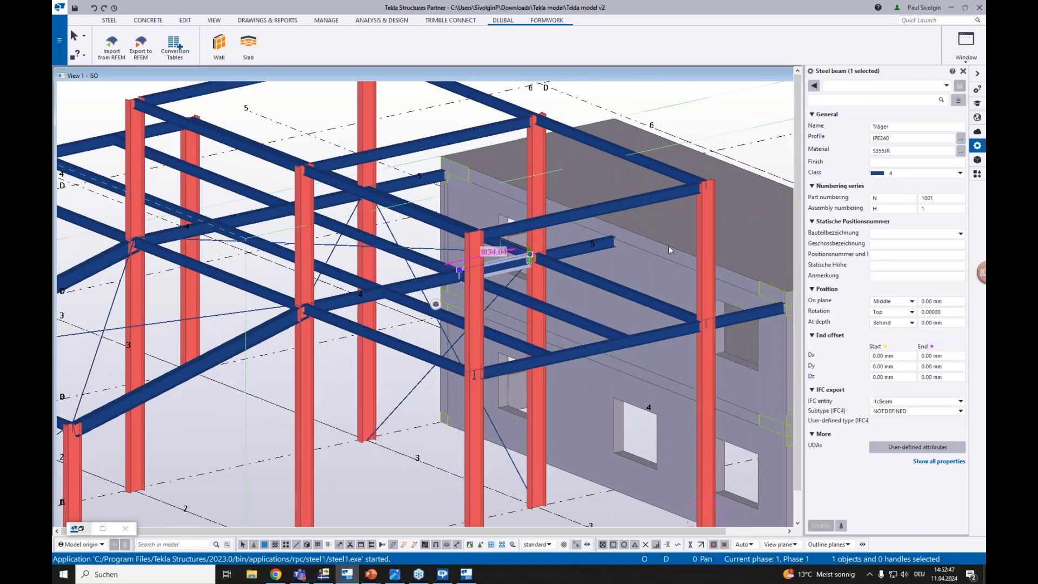
# Examine the selected beam's profile and its connection to the inner column, clear the selection and review the whole updated frame
pyautogui.click(899, 137)
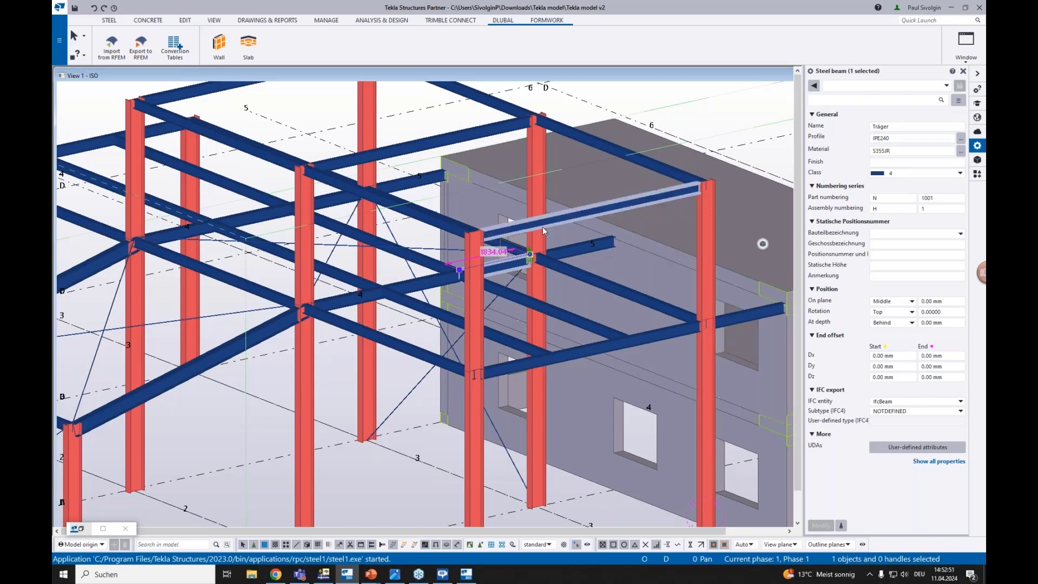
pyautogui.scroll(8, 536, 237)
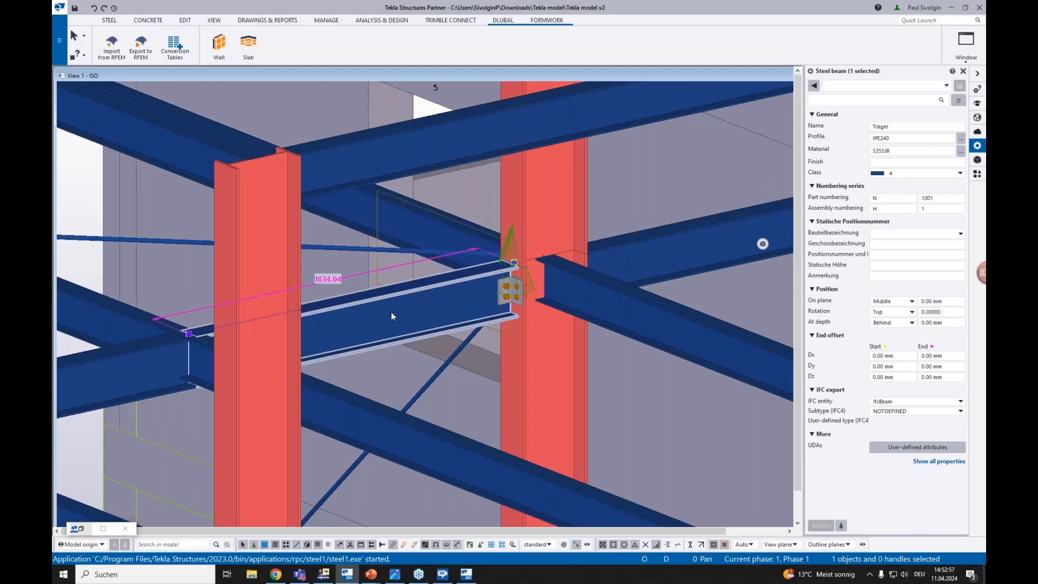
pyautogui.click(201, 301)
pyautogui.click(361, 307)
pyautogui.scroll(-8, 463, 338)
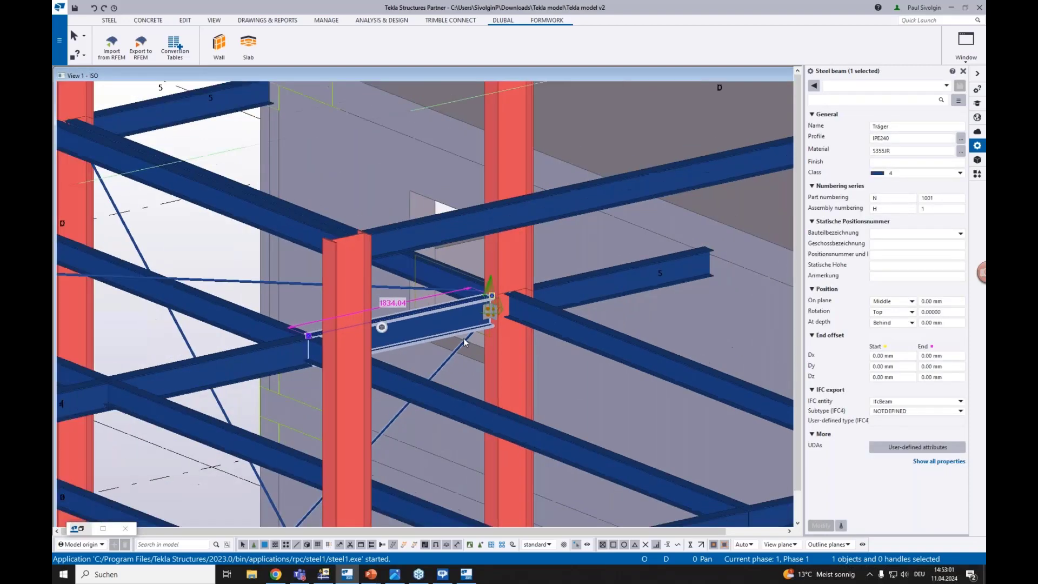
pyautogui.scroll(-3, 462, 338)
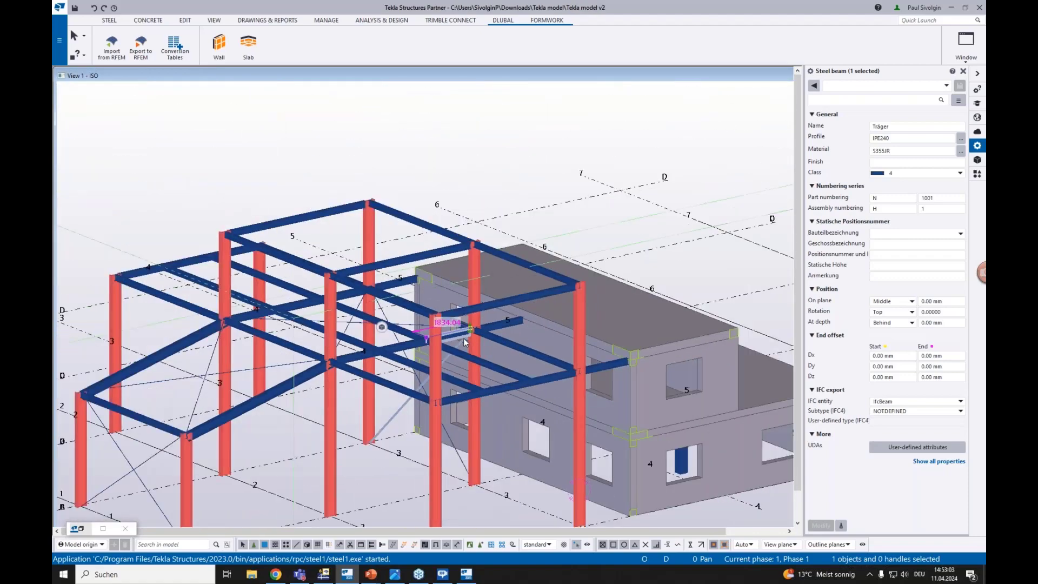
pyautogui.moveTo(457, 440); pyautogui.dragTo(424, 387, button='middle')
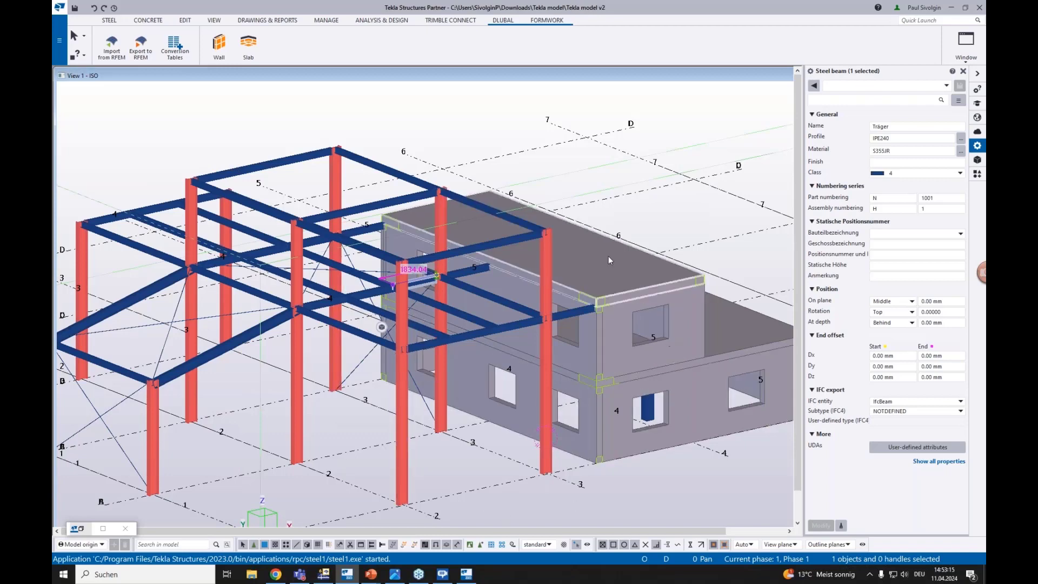
pyautogui.click(320, 356)
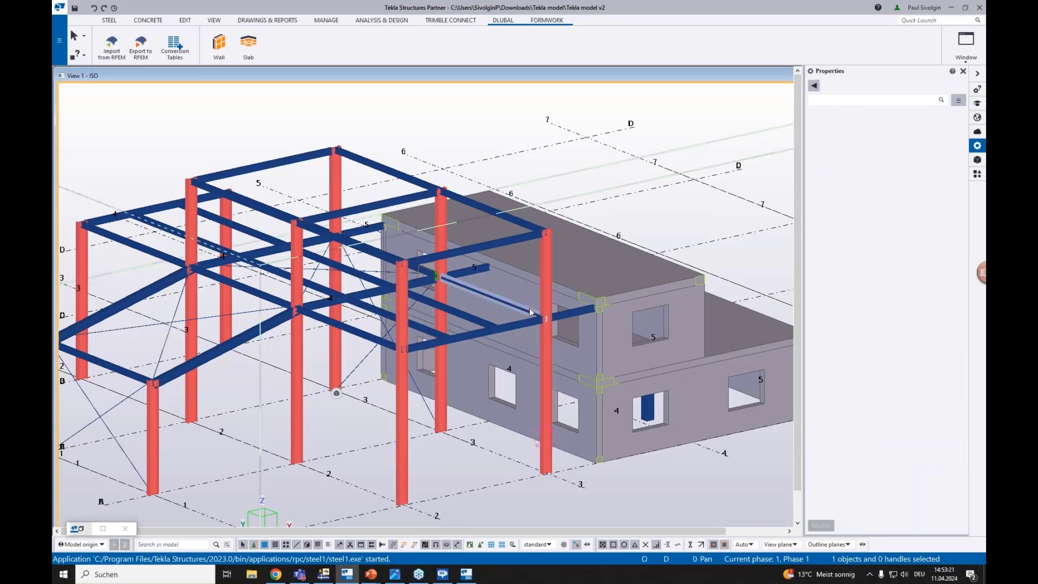
pyautogui.scroll(-2, 529, 307)
pyautogui.scroll(3, 494, 427)
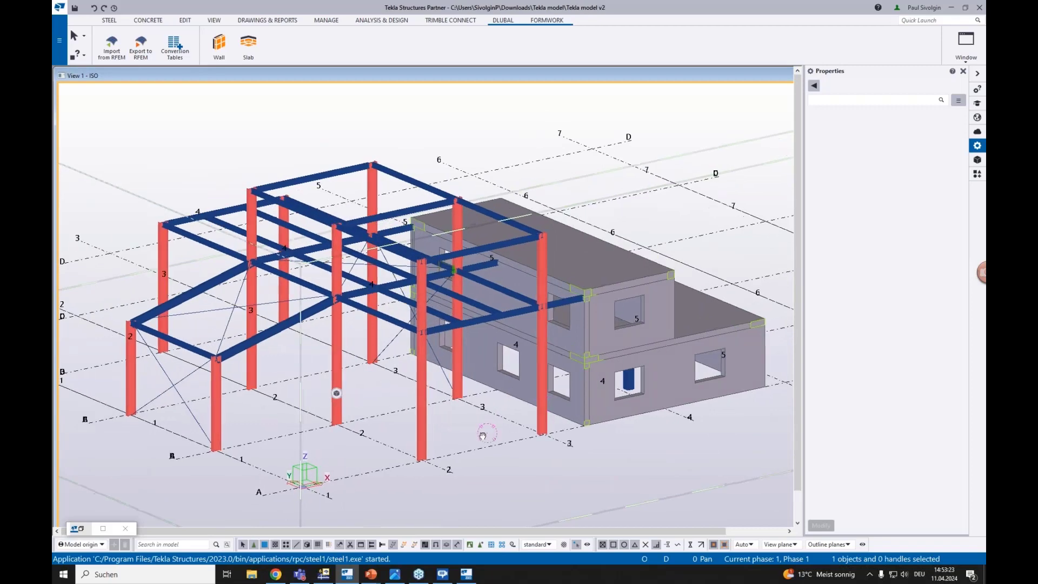
# Switch to RFEM and show the Steel Design ratios on members in the results table
pyautogui.click(324, 572)
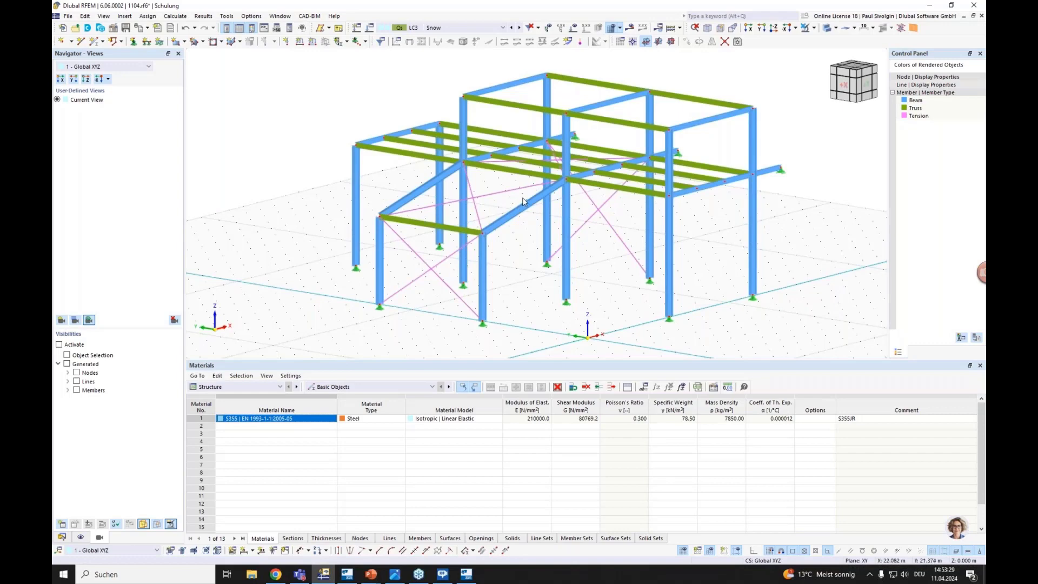
pyautogui.click(273, 387)
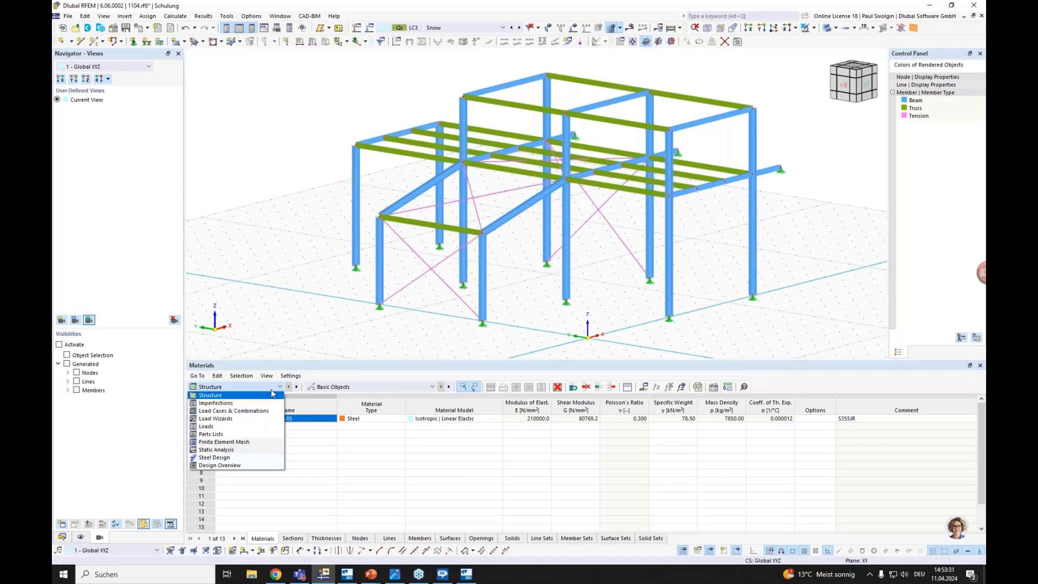
pyautogui.click(238, 457)
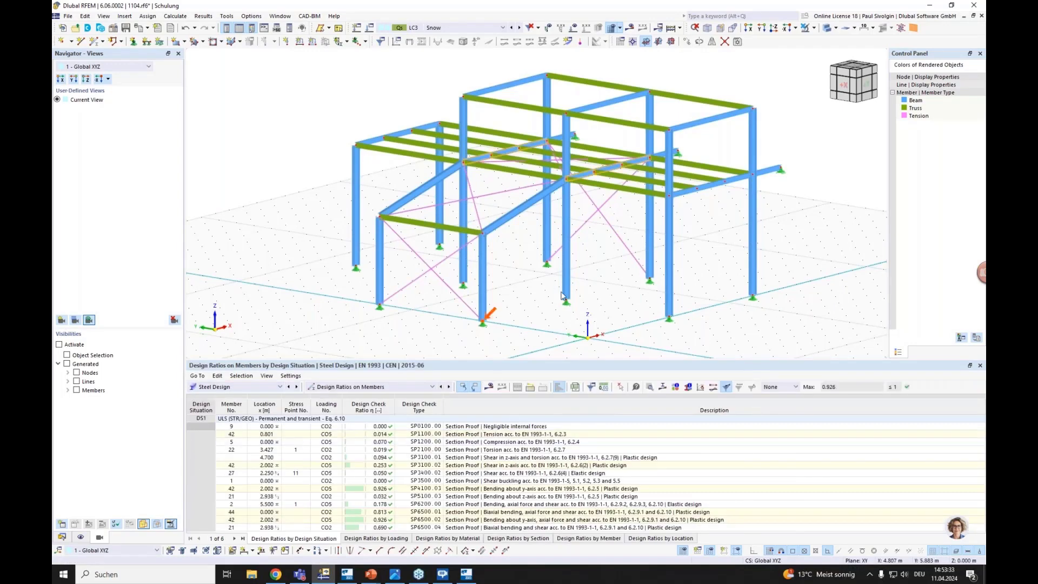
# Create a new printout report from the project data with the preset report items, then save and show it
pyautogui.click(69, 537)
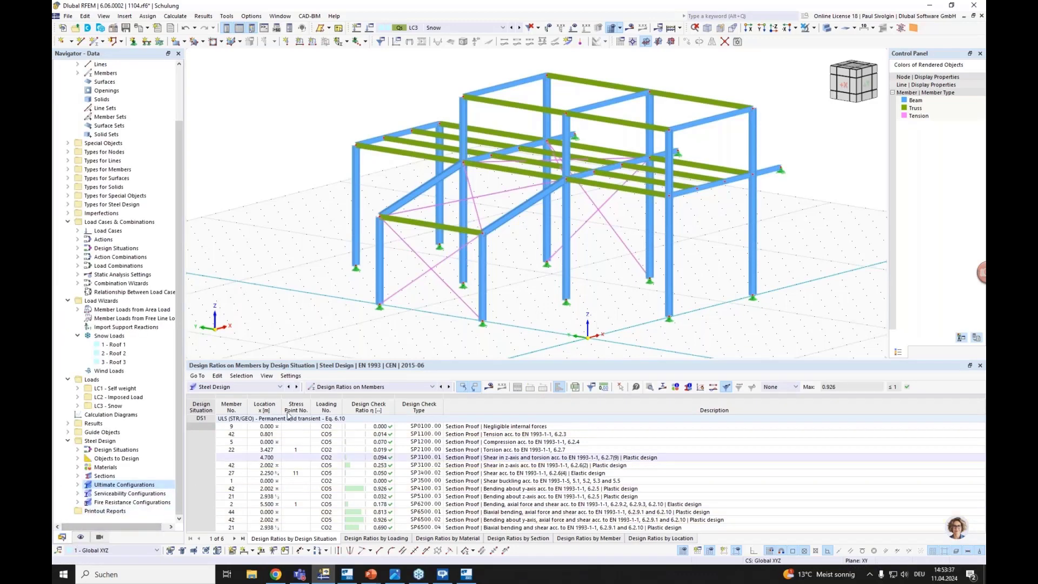
pyautogui.moveTo(322, 289); pyautogui.dragTo(291, 274, button='middle')
pyautogui.rightClick(105, 513)
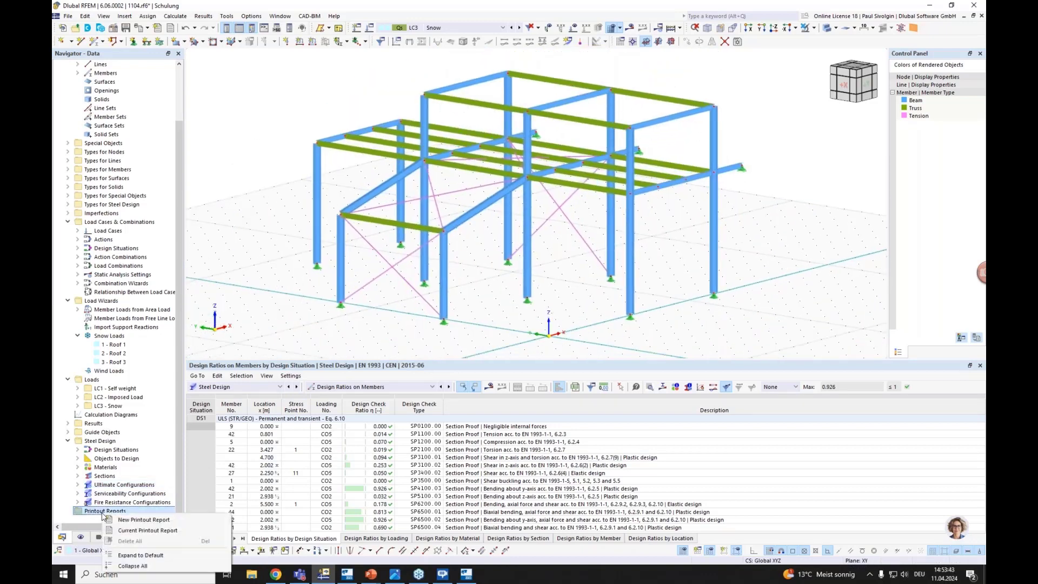
pyautogui.click(131, 520)
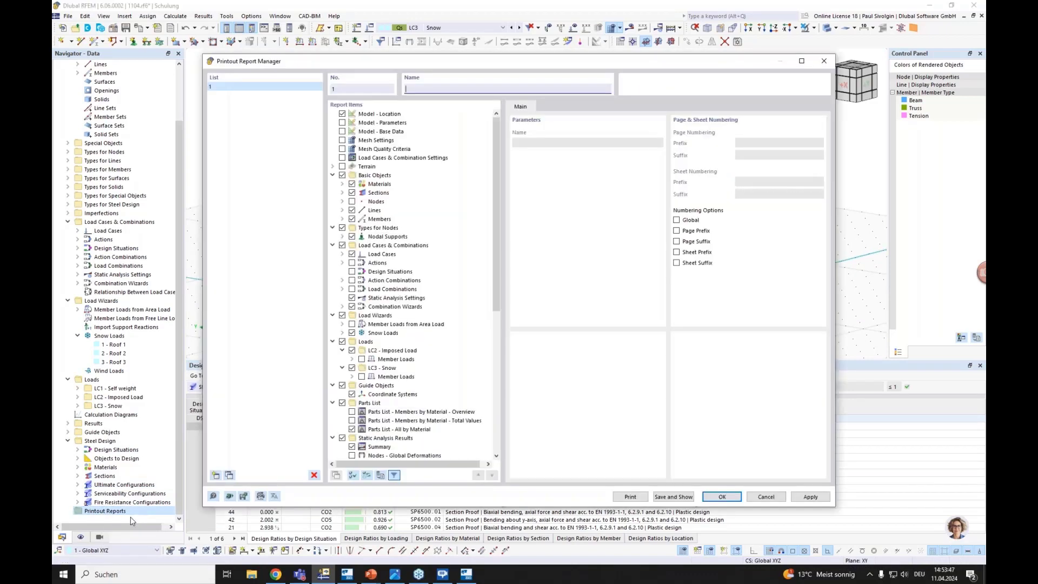
pyautogui.click(671, 497)
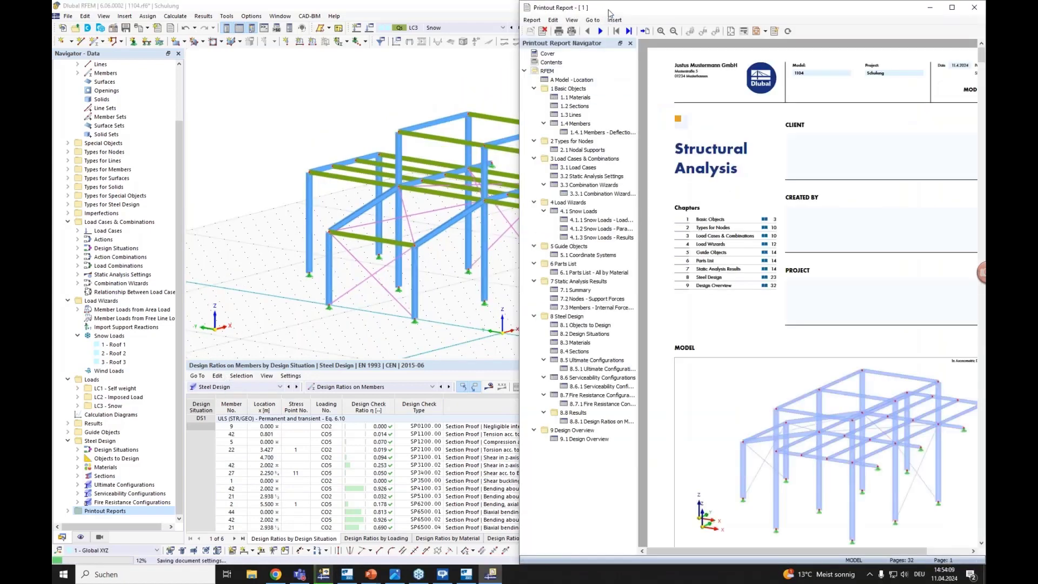
# Arrange the RFEM model window beside the printout report and fit the whole frame into the narrower view
pyautogui.moveTo(605, 13); pyautogui.dragTo(984, 22)
pyautogui.click(314, 108)
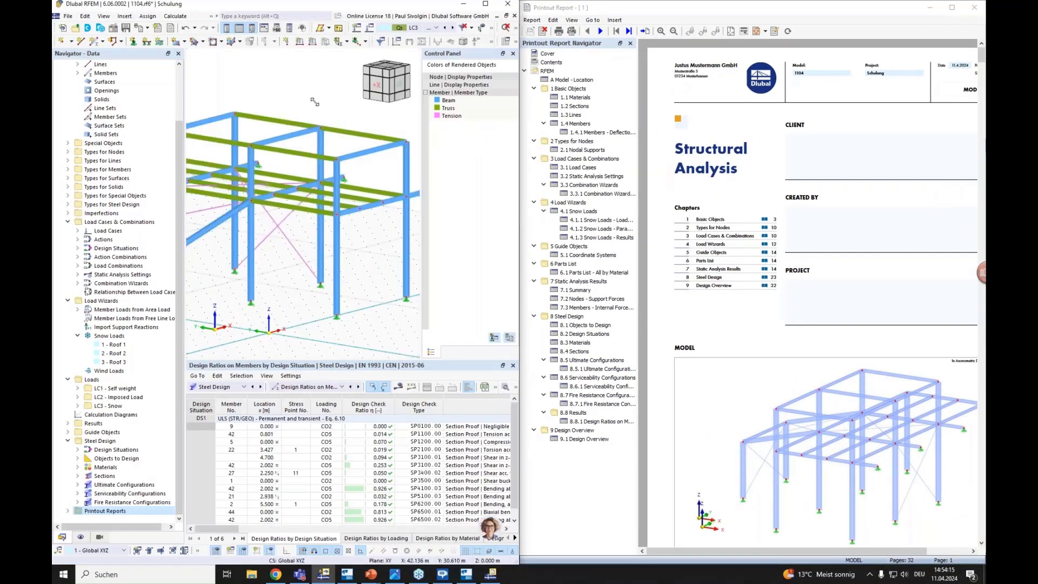
pyautogui.scroll(-3, 305, 205)
pyautogui.keyDown('ctrl'); pyautogui.moveTo(283, 270); pyautogui.dragTo(330, 286, button='middle'); pyautogui.keyUp('ctrl')
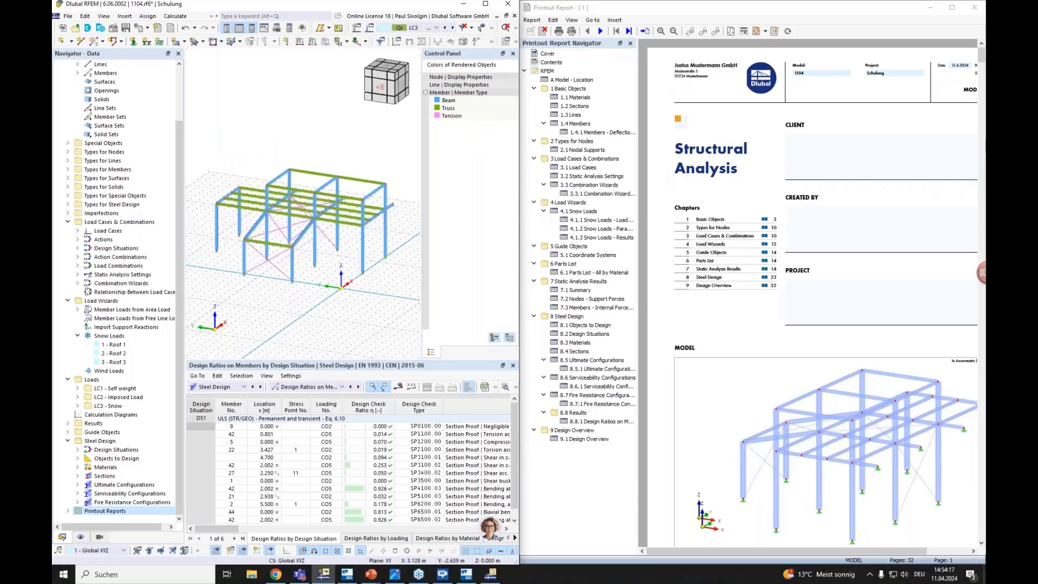
# Look through the printout report, checking the materials and sections chapters and the member design ratios
pyautogui.scroll(-10, 953, 266)
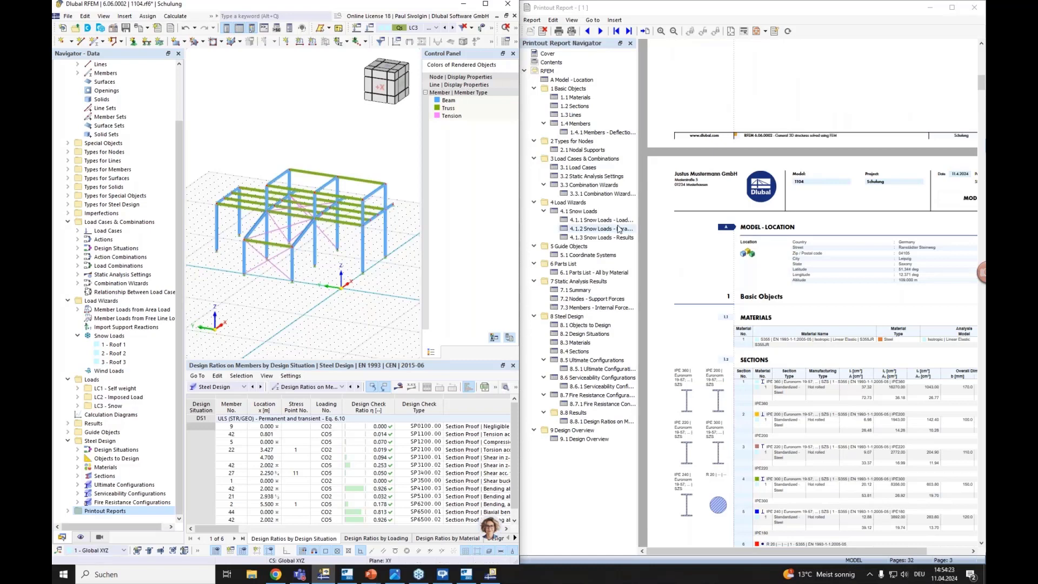
pyautogui.click(579, 98)
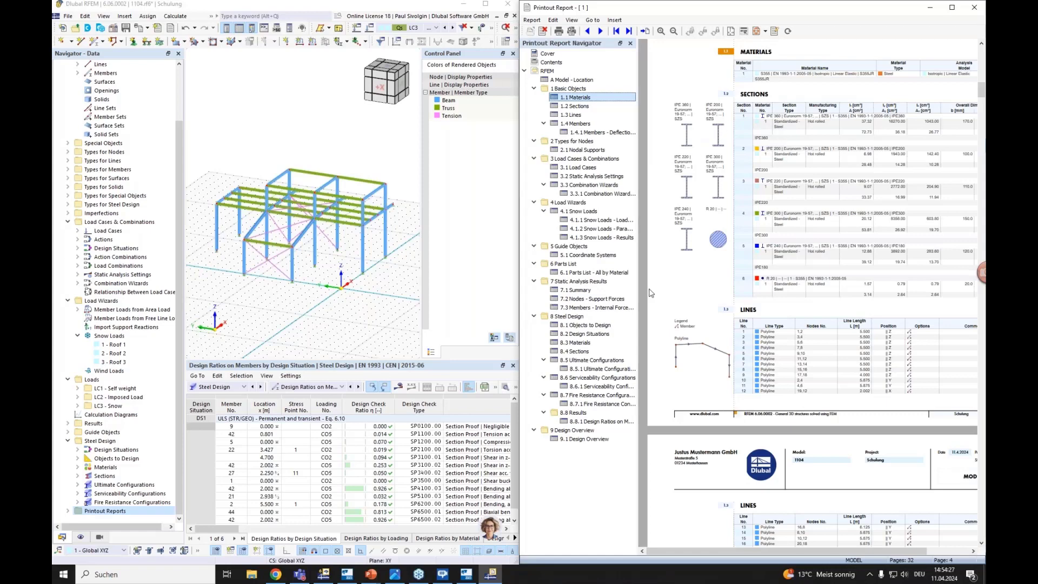
pyautogui.click(583, 421)
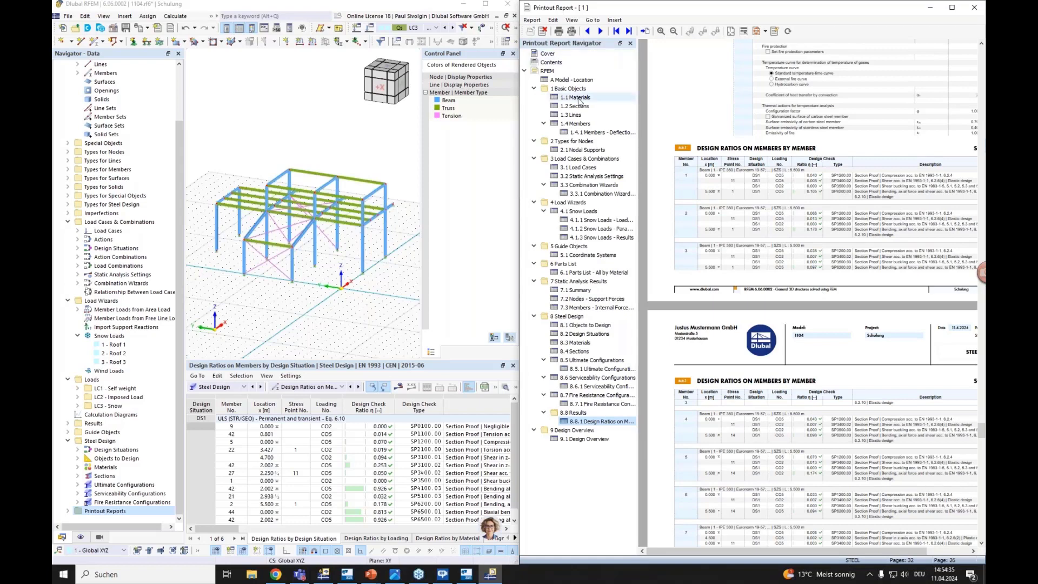
pyautogui.click(579, 98)
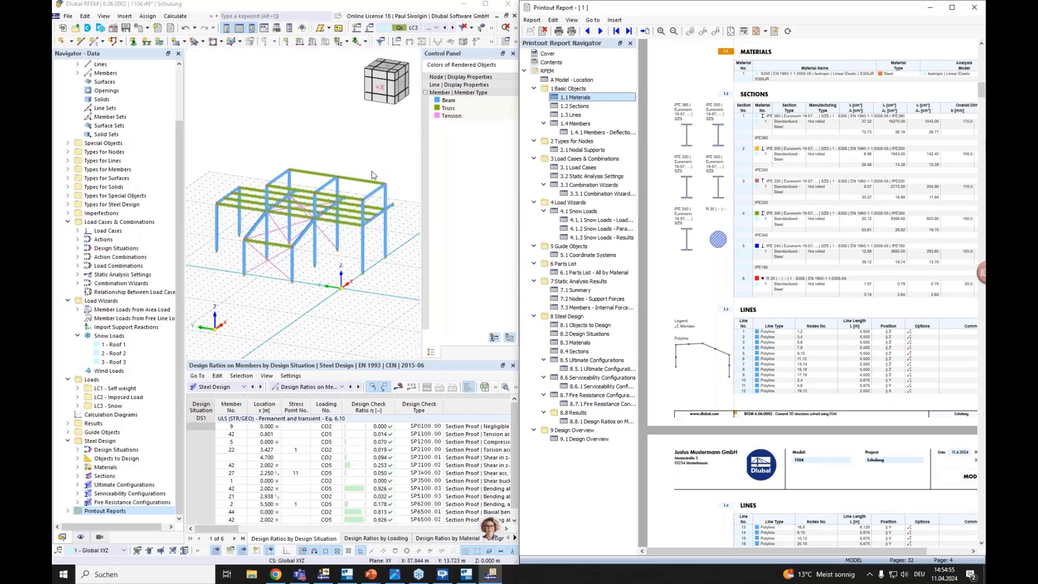
# Set the colors of the rendered members to follow their section and frame the complete model
pyautogui.click(82, 536)
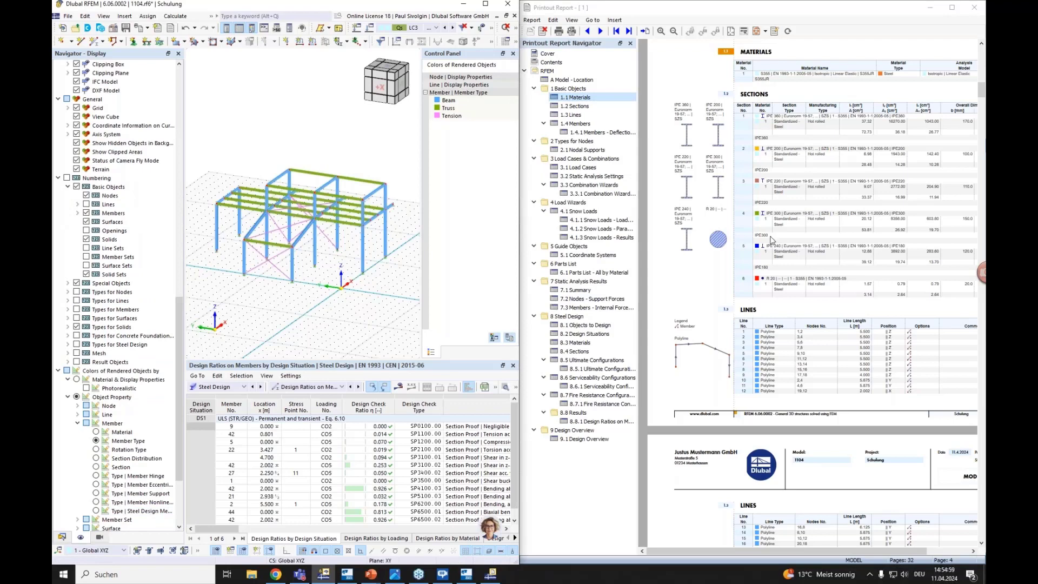
pyautogui.click(96, 466)
pyautogui.scroll(2, 296, 220)
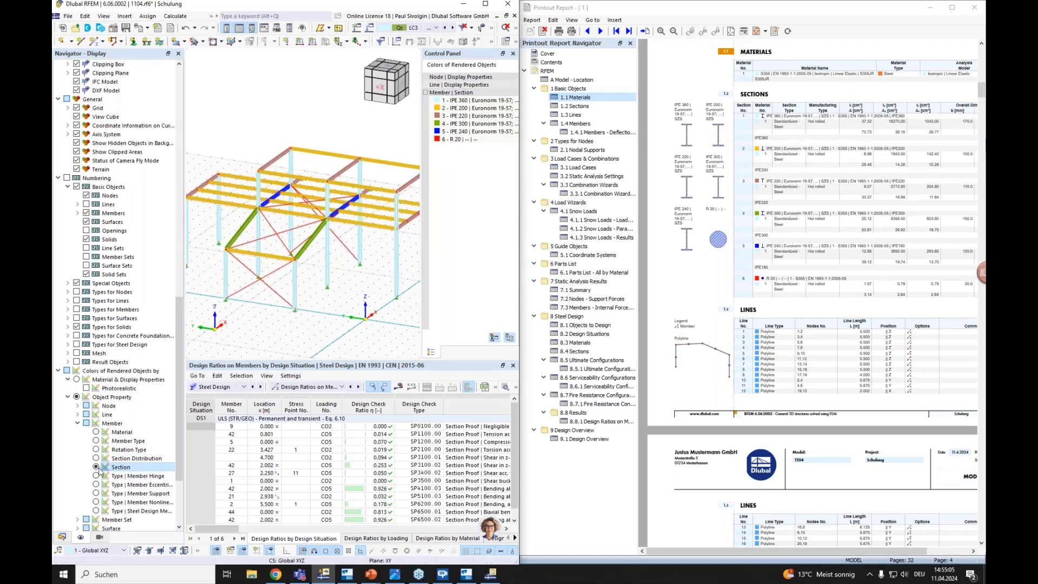
pyautogui.scroll(-3, 351, 265)
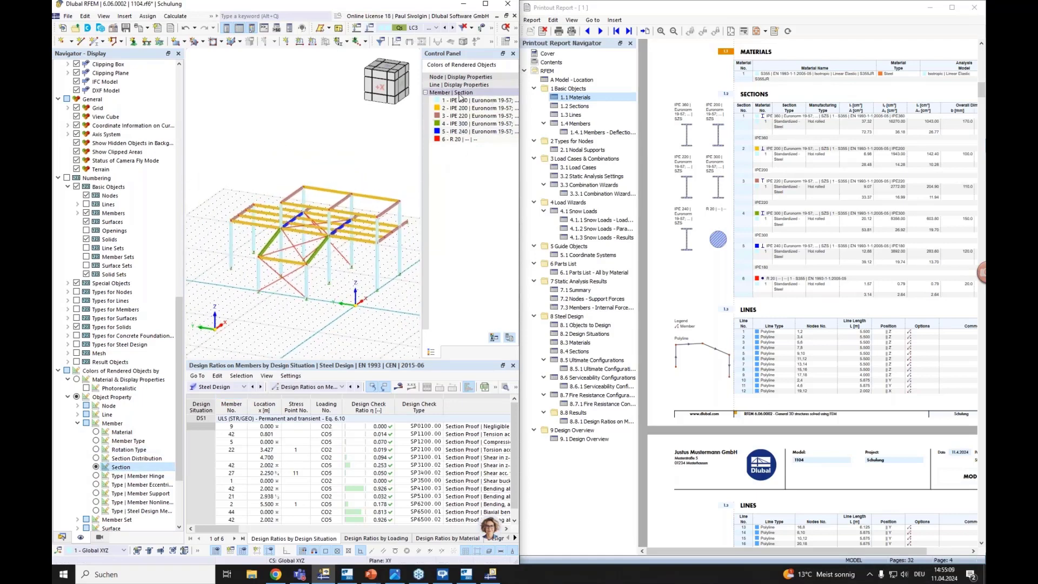
# Send the current model graphic to printout report 1 as the screen view, save it, and display its page in the report
pyautogui.click(146, 28)
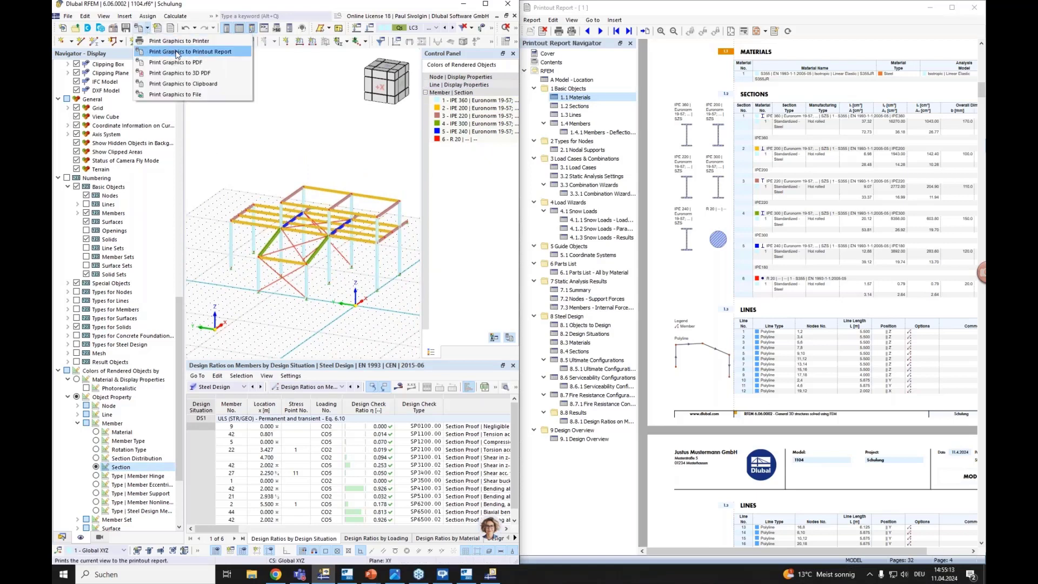
pyautogui.click(260, 191)
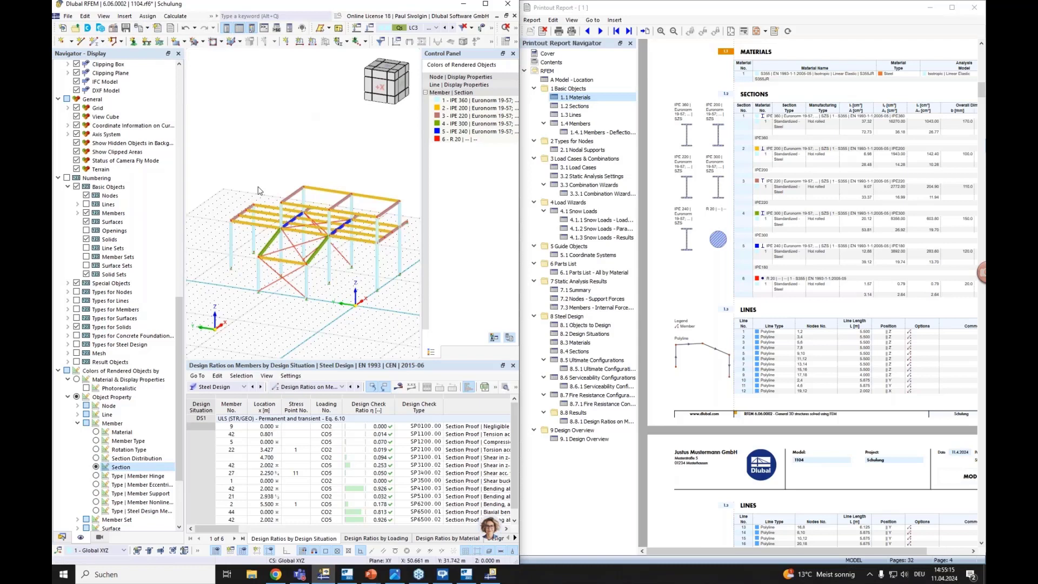
pyautogui.click(146, 30)
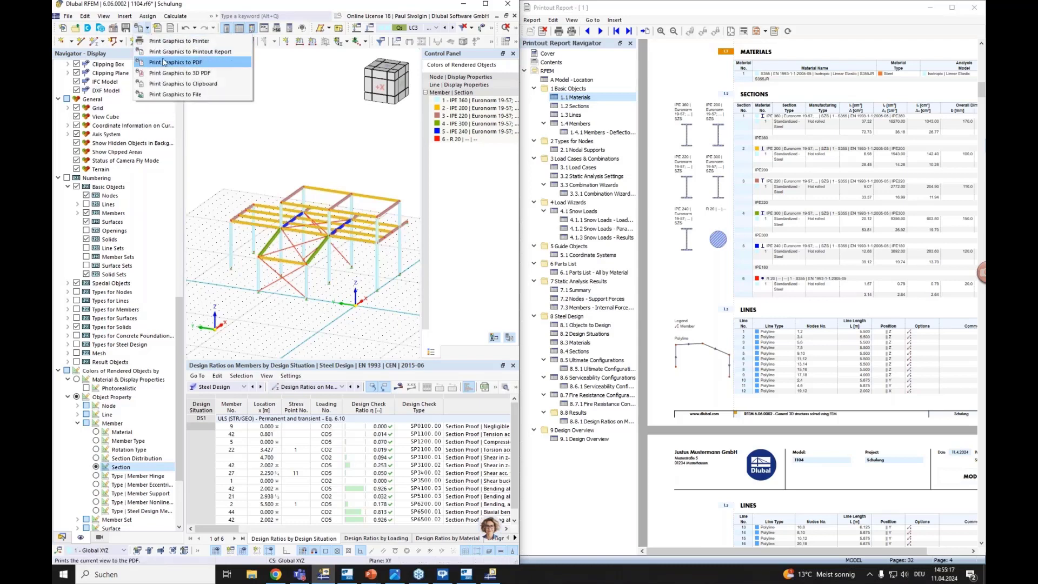
pyautogui.click(187, 52)
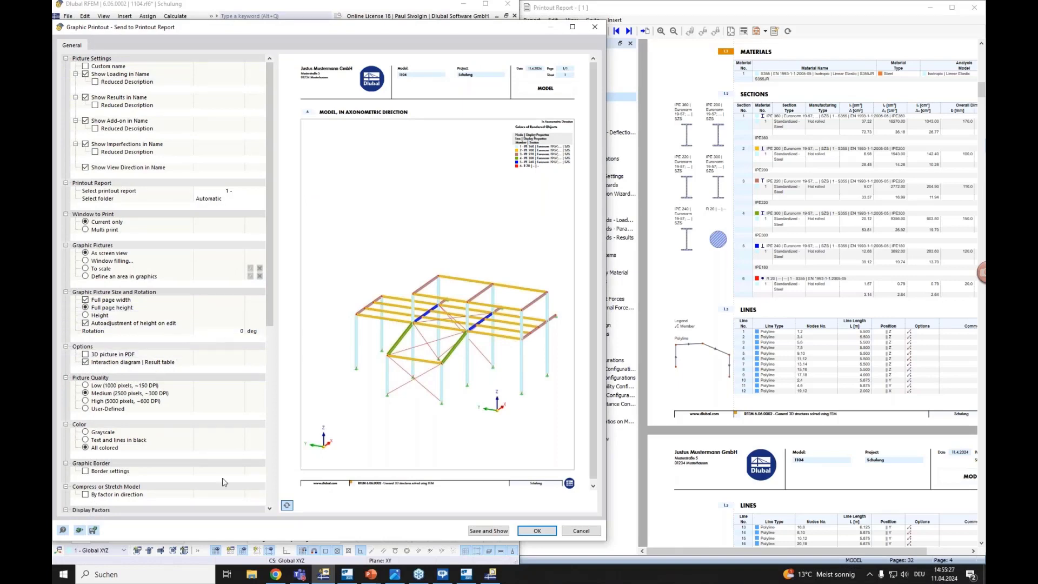
pyautogui.click(488, 531)
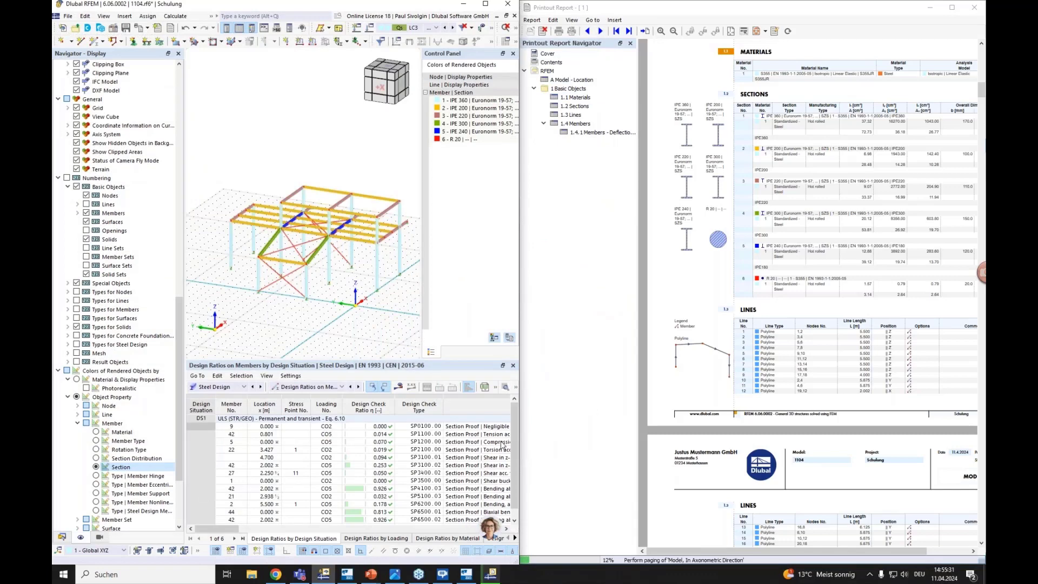
pyautogui.click(618, 139)
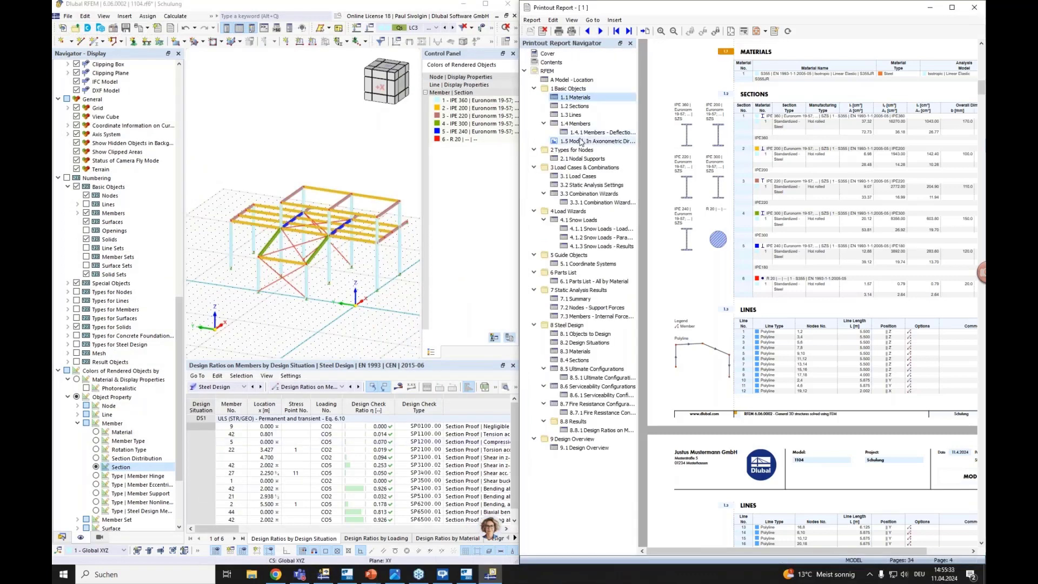
pyautogui.scroll(-2, 768, 282)
pyautogui.keyDown('ctrl'); pyautogui.scroll(-1, 767, 282); pyautogui.keyUp('ctrl')
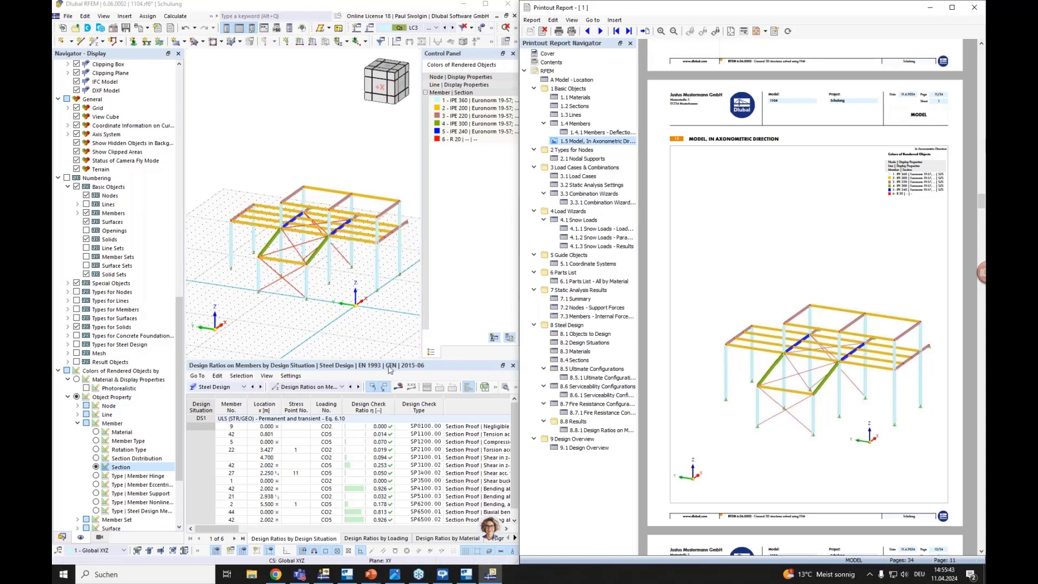
# Select design situation DS1 and display the steel design check ratios on the members
pyautogui.click(62, 536)
pyautogui.scroll(3, 281, 254)
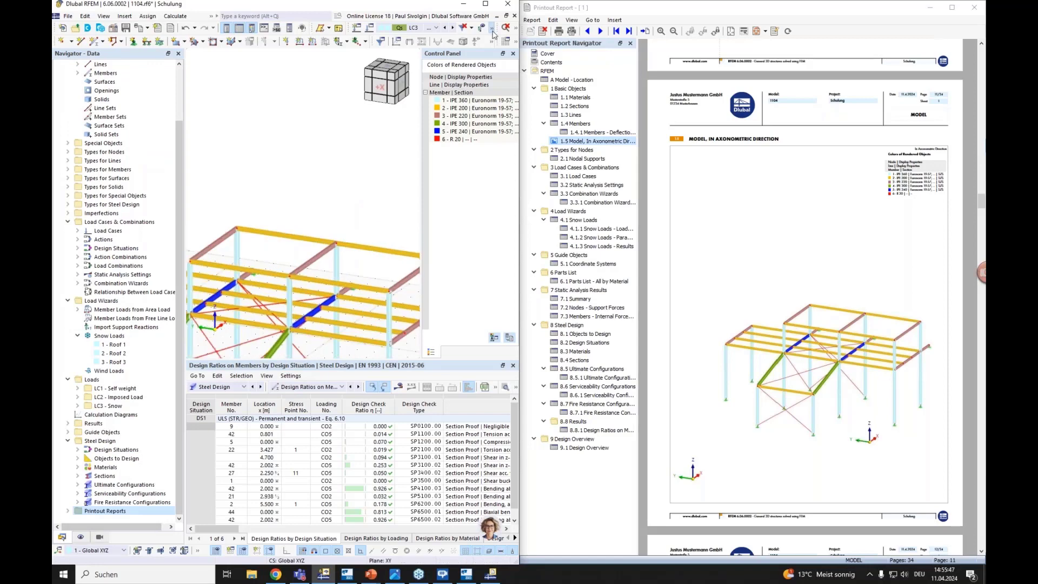
pyautogui.click(436, 27)
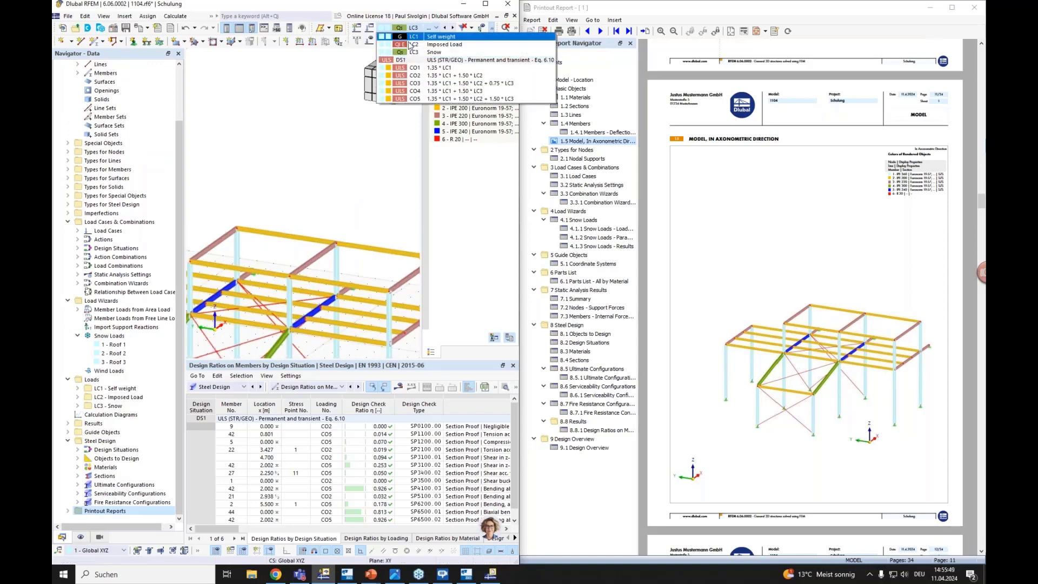
pyautogui.click(411, 56)
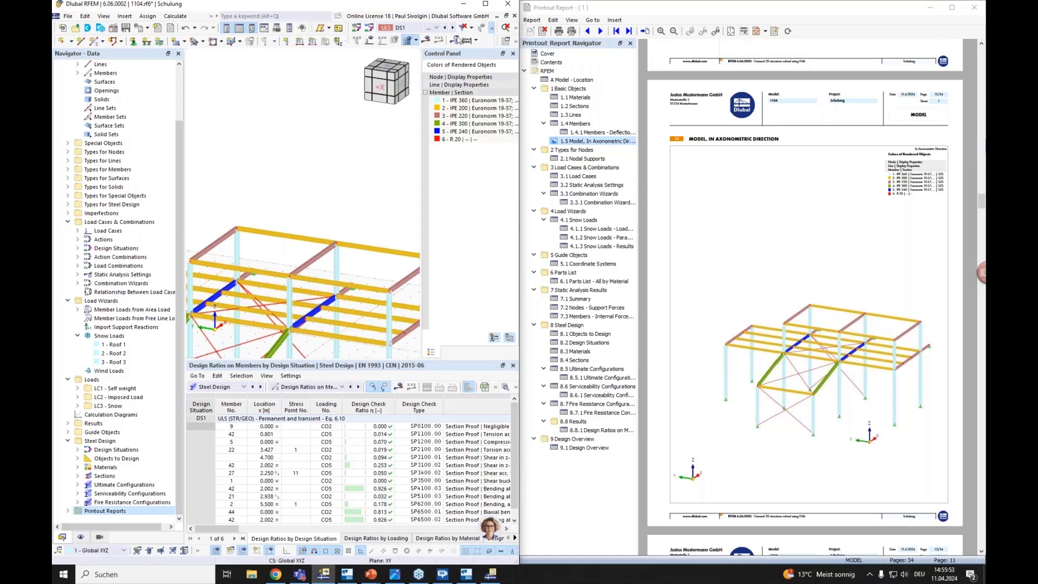
pyautogui.click(459, 40)
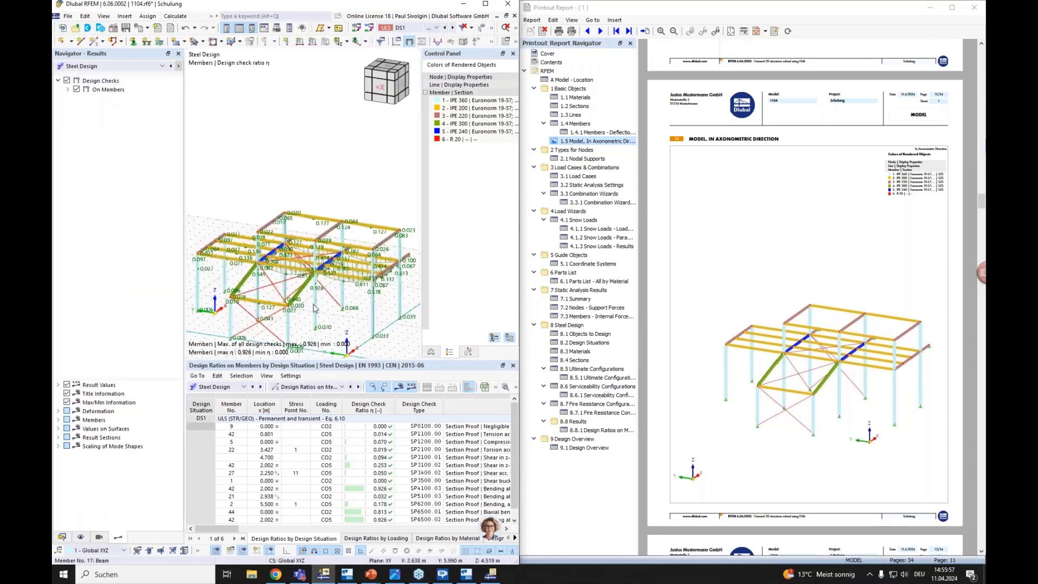
# Send the design check ratio graphic to printout report 1 as the screen view, save it, and display its page in the report
pyautogui.click(148, 29)
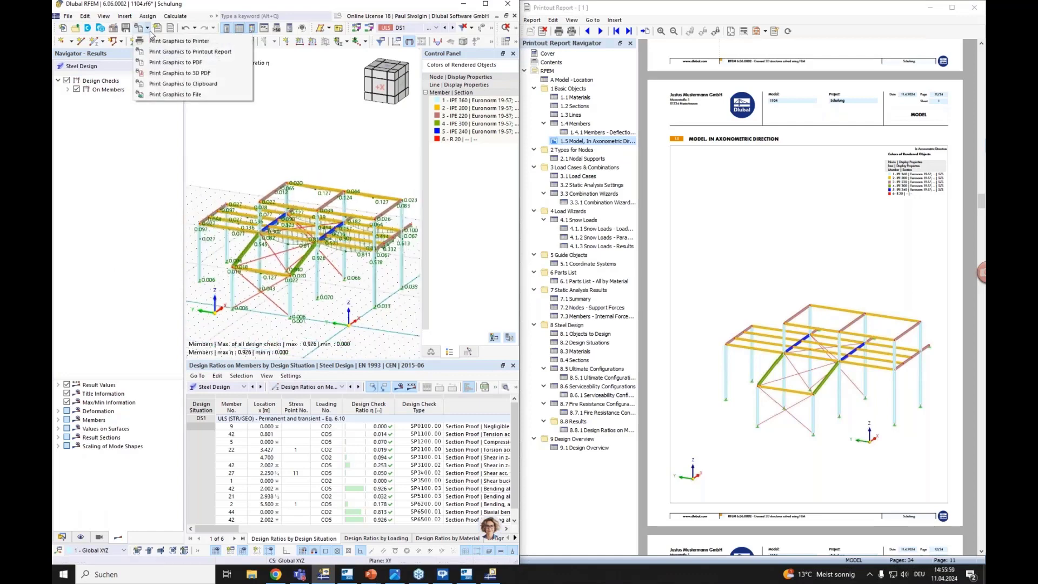
pyautogui.click(186, 52)
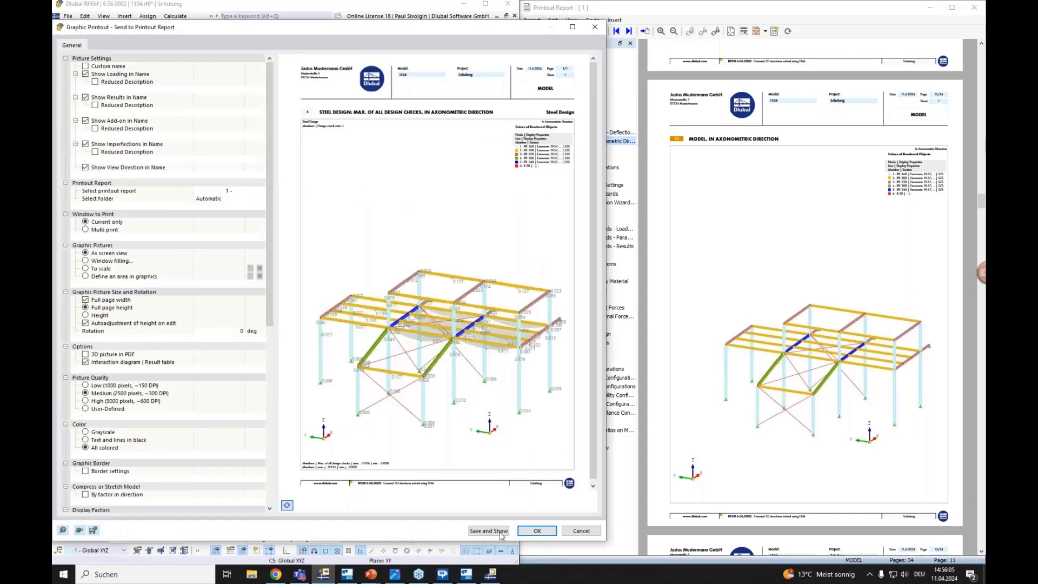
pyautogui.click(500, 531)
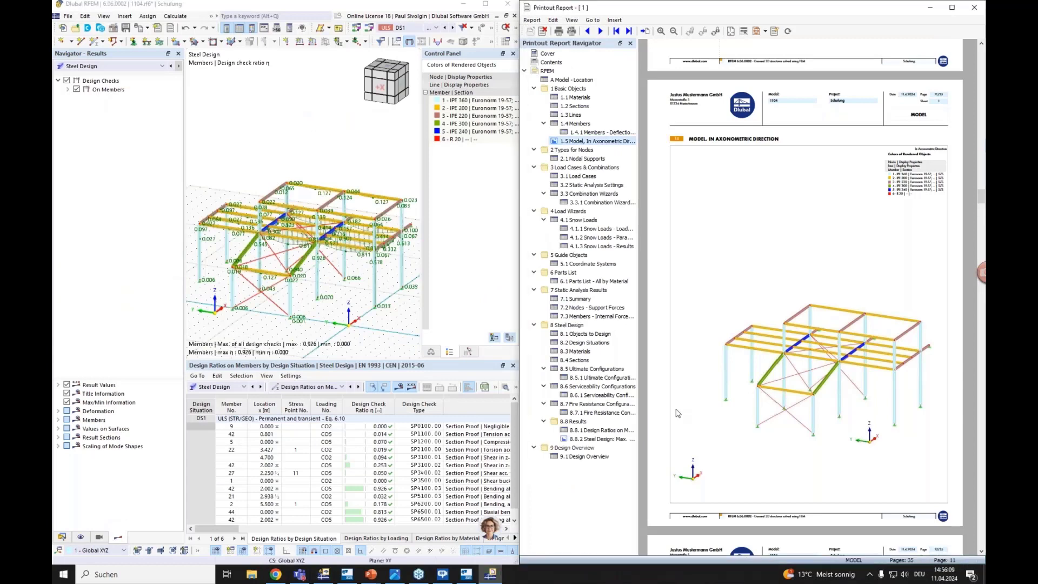
pyautogui.click(582, 439)
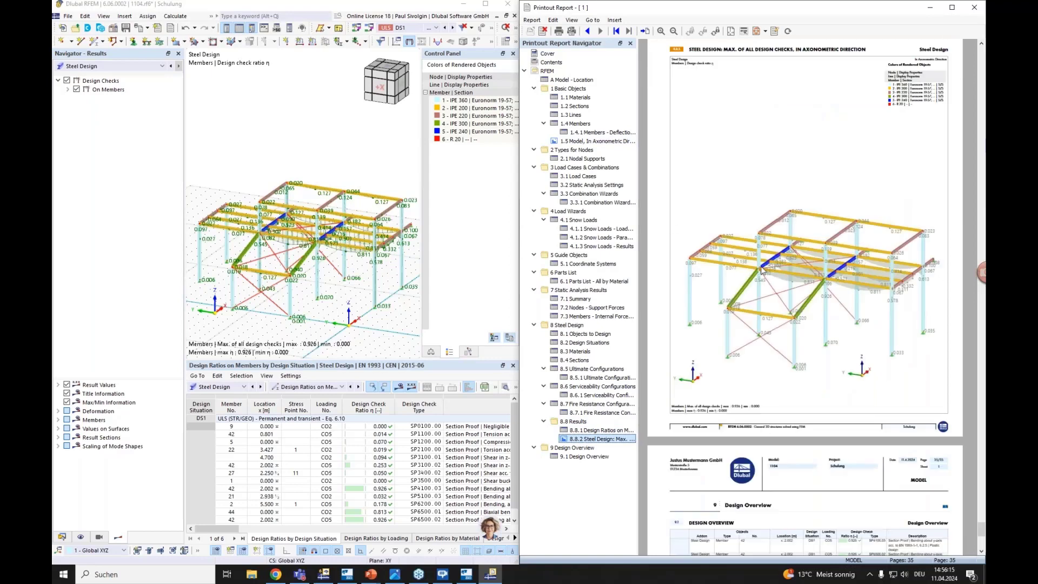
# Edit the steel design picture in the report, switching the model to a transparent display, and apply the change
pyautogui.rightClick(798, 275)
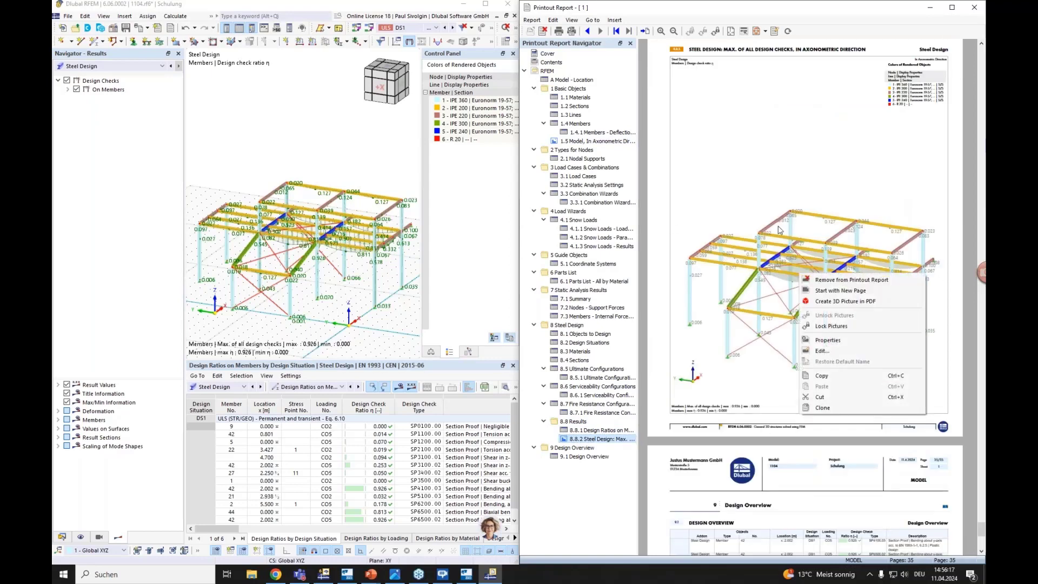
pyautogui.click(775, 181)
pyautogui.rightClick(813, 275)
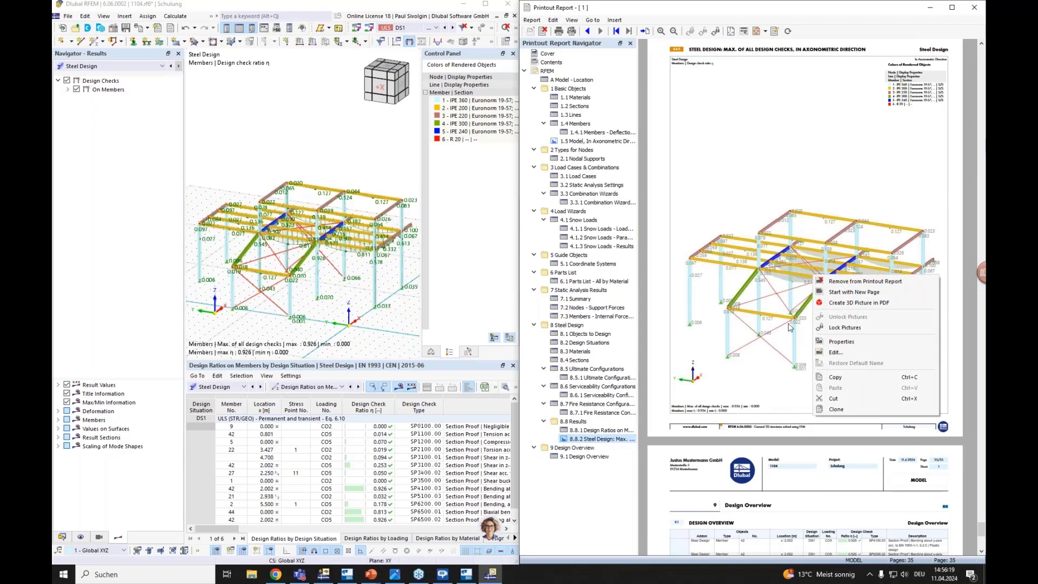
pyautogui.click(833, 353)
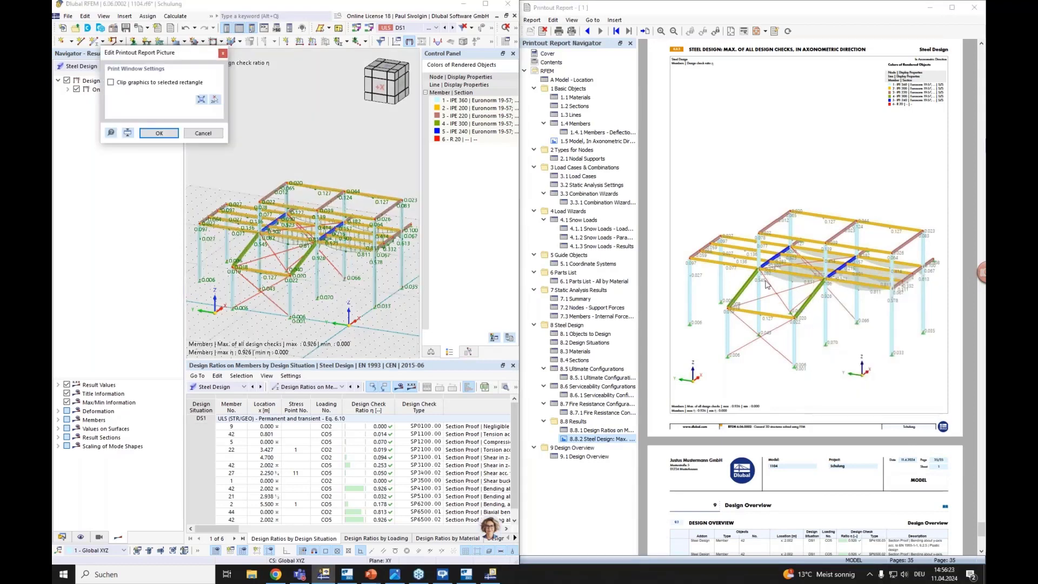
pyautogui.click(516, 28)
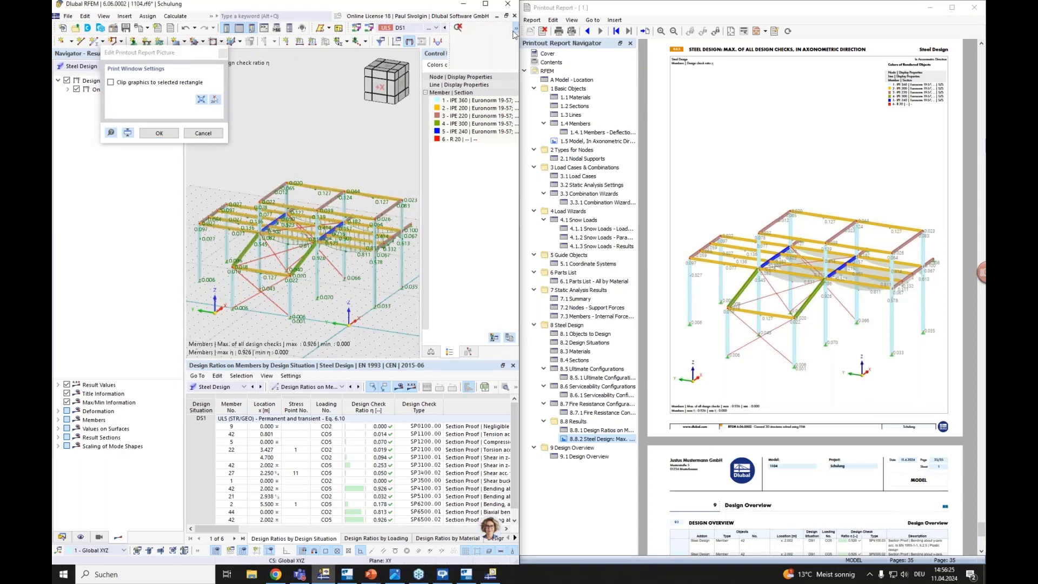
pyautogui.click(505, 52)
pyautogui.click(511, 64)
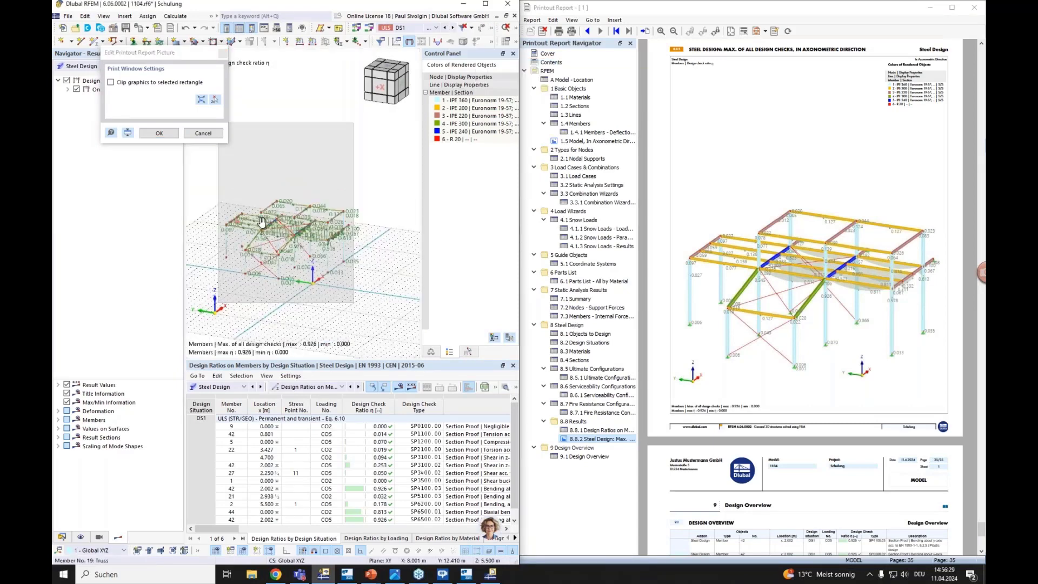
pyautogui.click(159, 133)
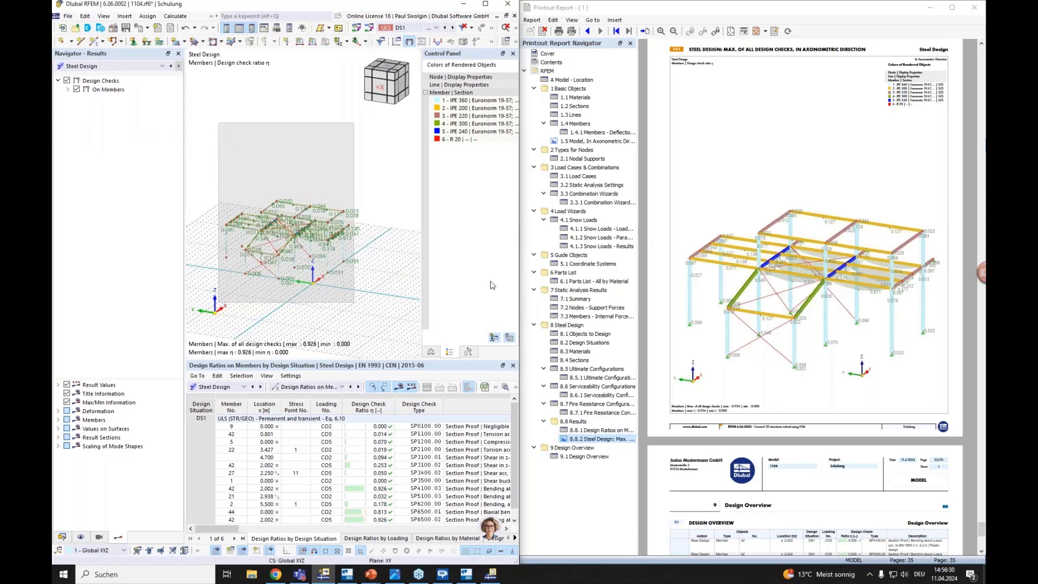
pyautogui.click(904, 271)
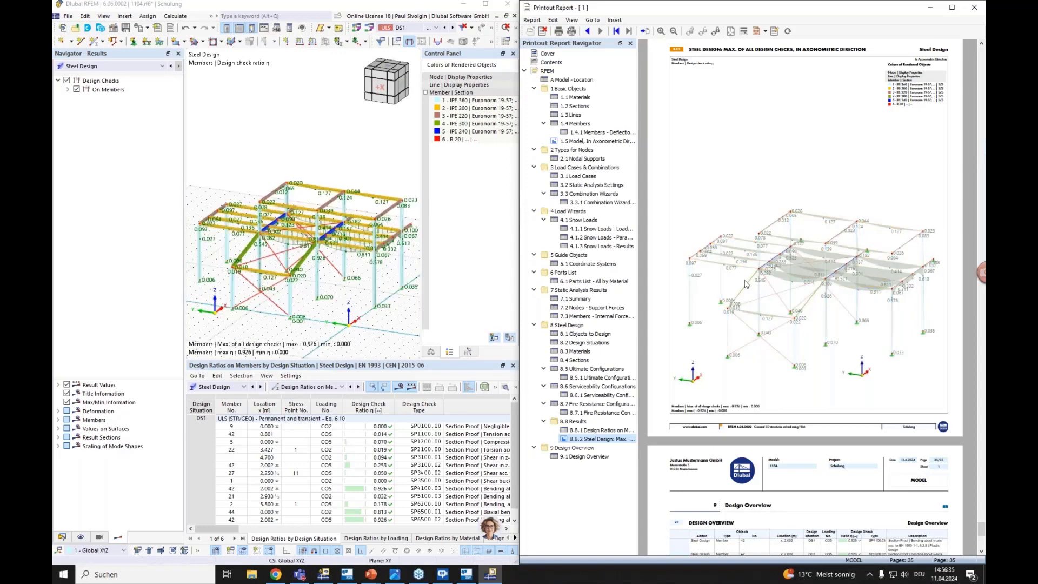
pyautogui.scroll(-3, 810, 307)
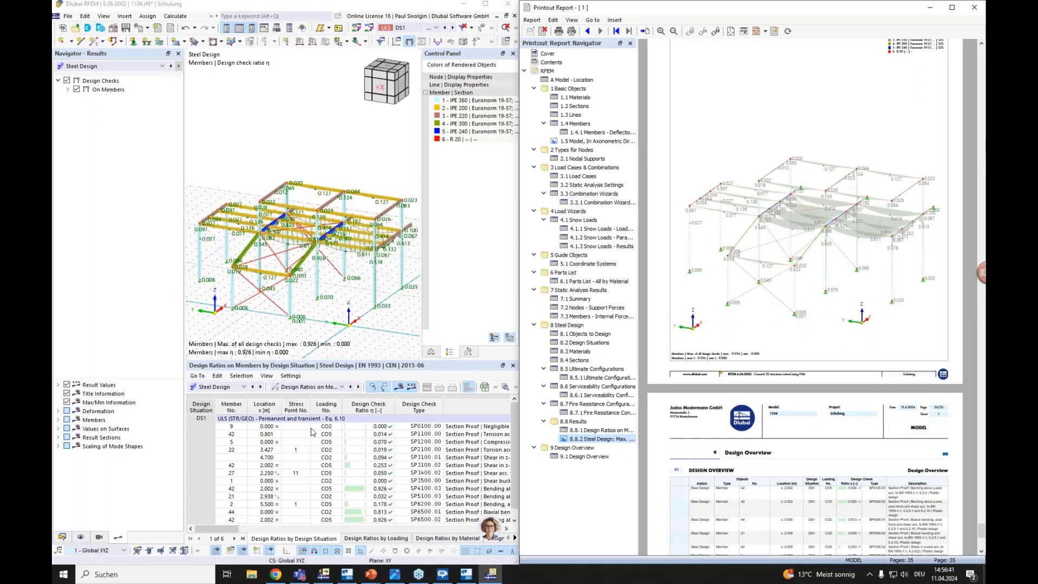
# Open the design check details for member 42, check SP4100.03 (ratio 0.926), and send the formulas to the printout report
pyautogui.click(389, 488)
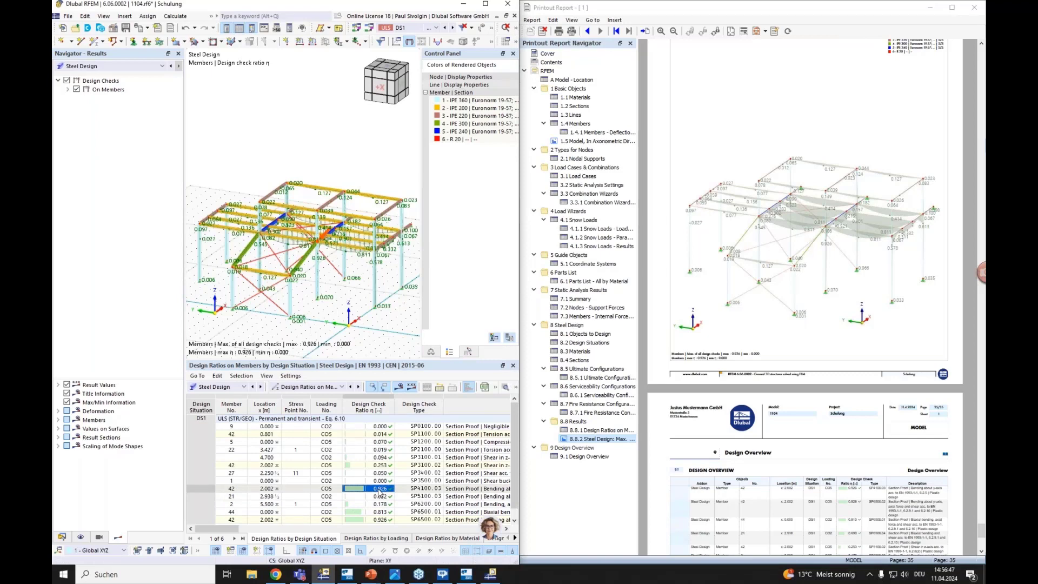
pyautogui.doubleClick(380, 493)
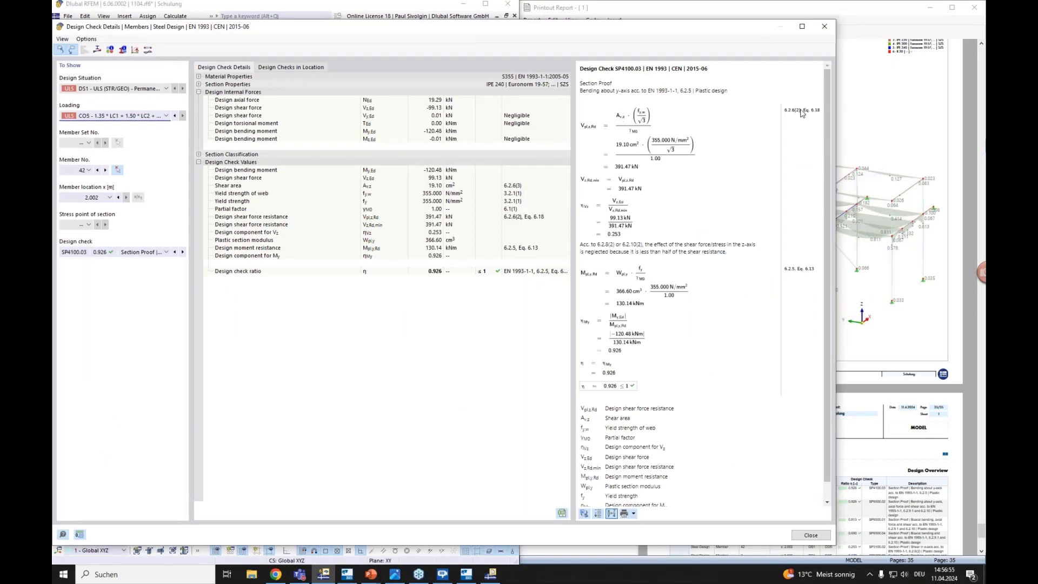
pyautogui.click(636, 514)
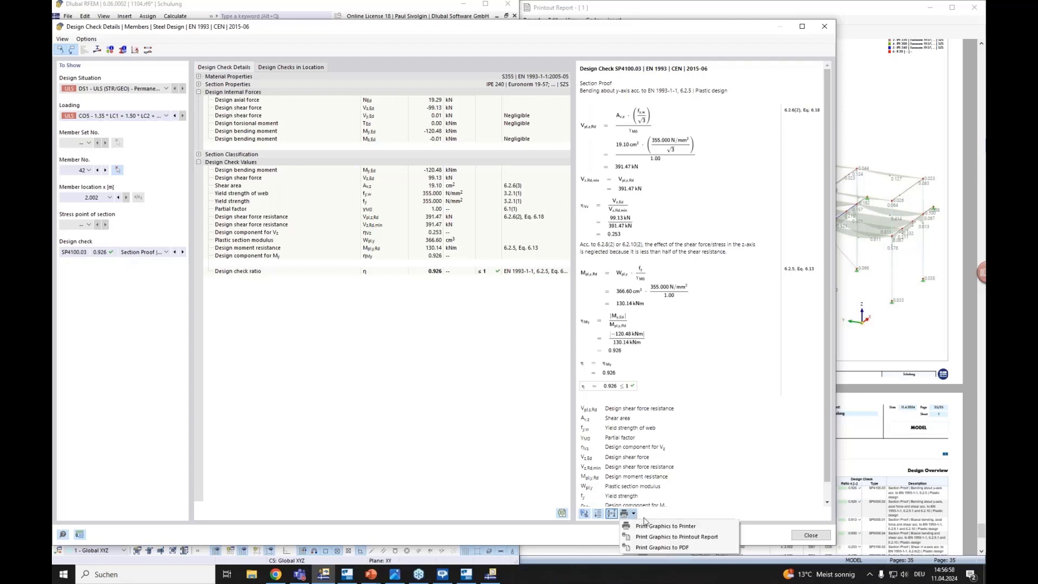
pyautogui.click(682, 536)
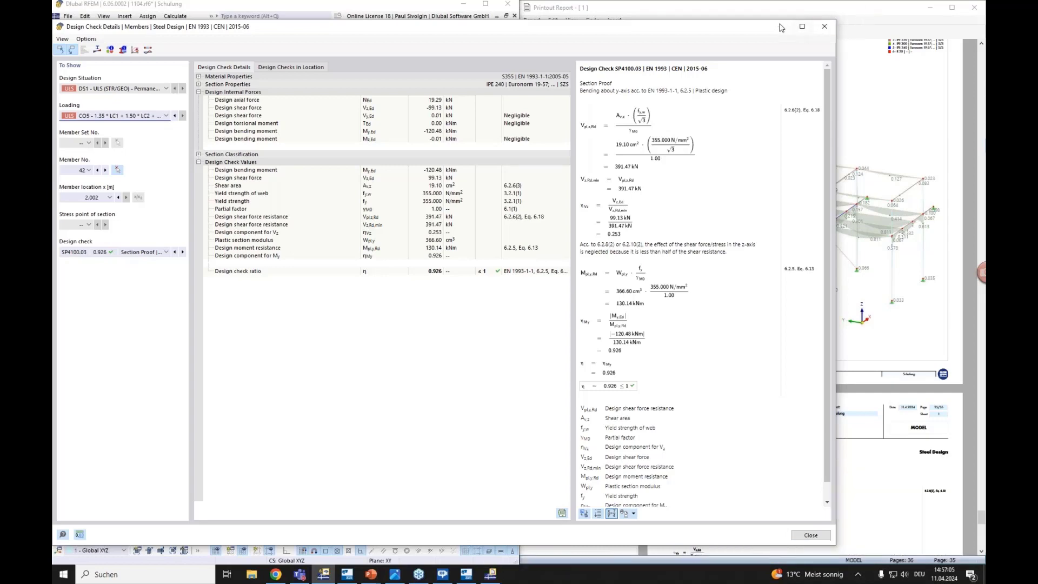
# Examine the member 42 design check formulas in the printout report and close the design check details
pyautogui.click(853, 11)
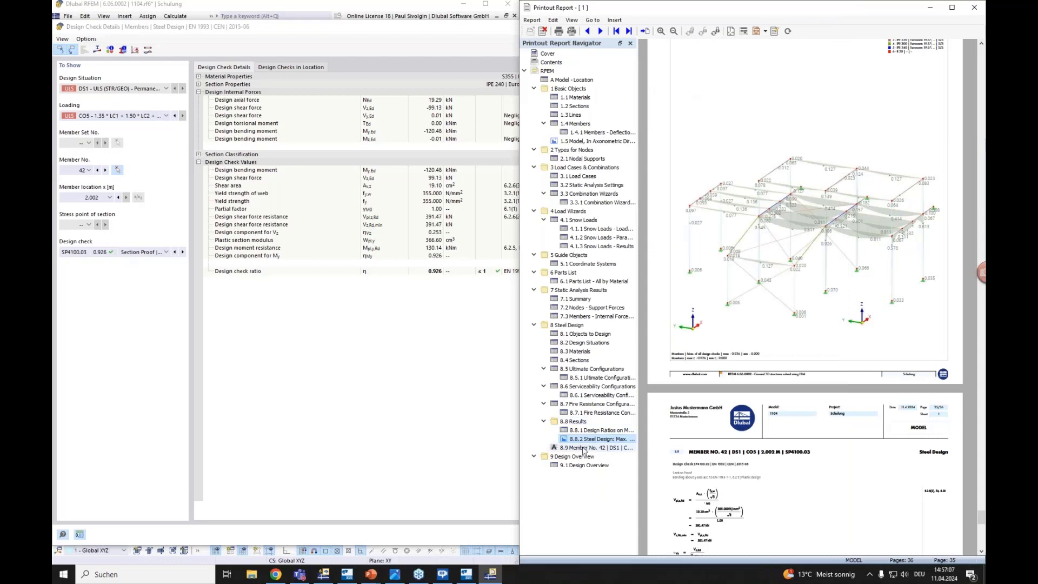
pyautogui.scroll(-3, 714, 320)
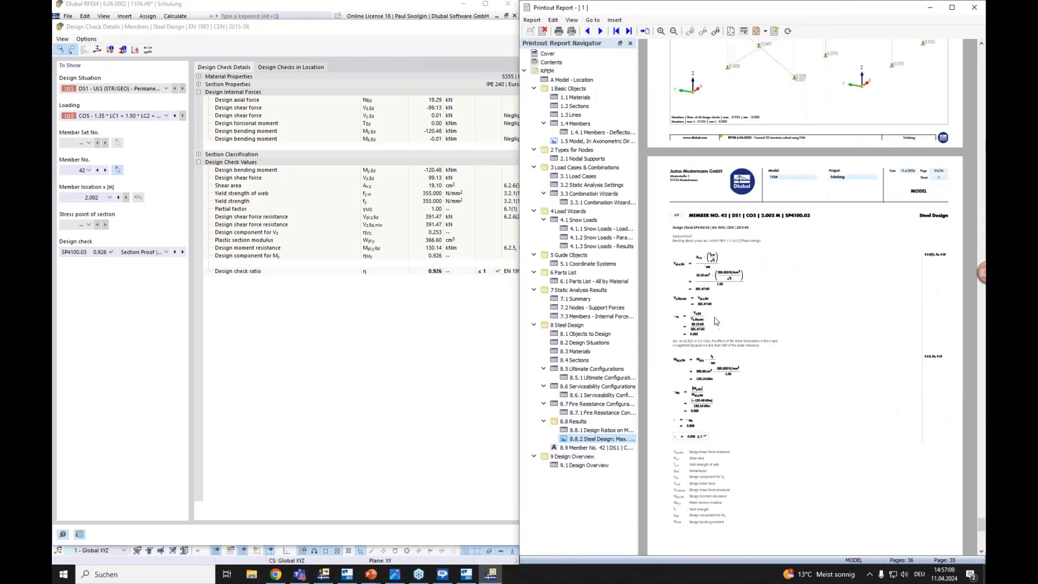
pyautogui.keyDown('ctrl'); pyautogui.scroll(1, 714, 320); pyautogui.keyUp('ctrl')
pyautogui.keyDown('ctrl'); pyautogui.scroll(1, 714, 320); pyautogui.keyUp('ctrl')
pyautogui.scroll(-4, 714, 319)
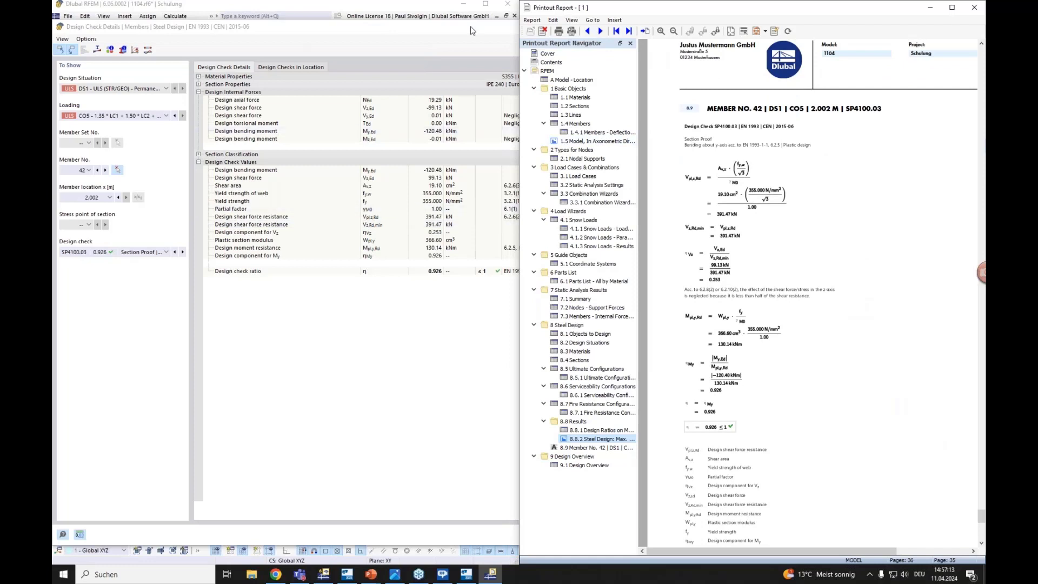
pyautogui.click(472, 31)
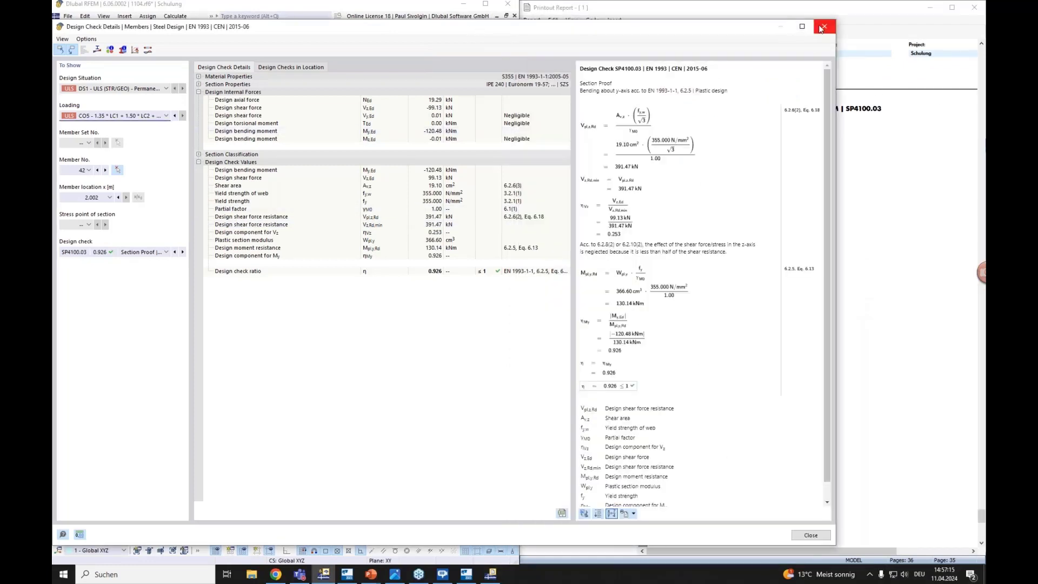
pyautogui.click(811, 535)
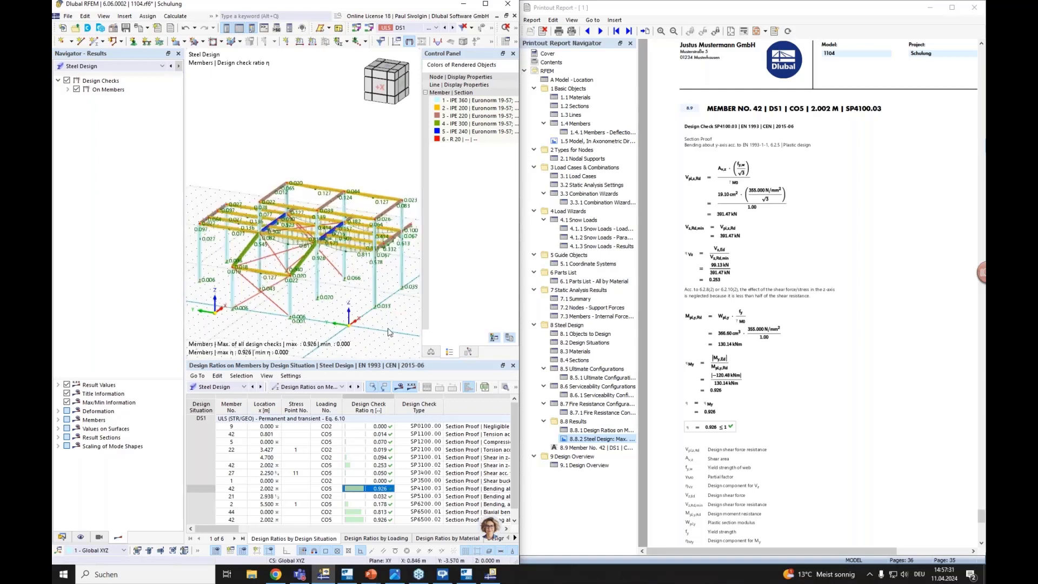
pyautogui.scroll(-1, 389, 331)
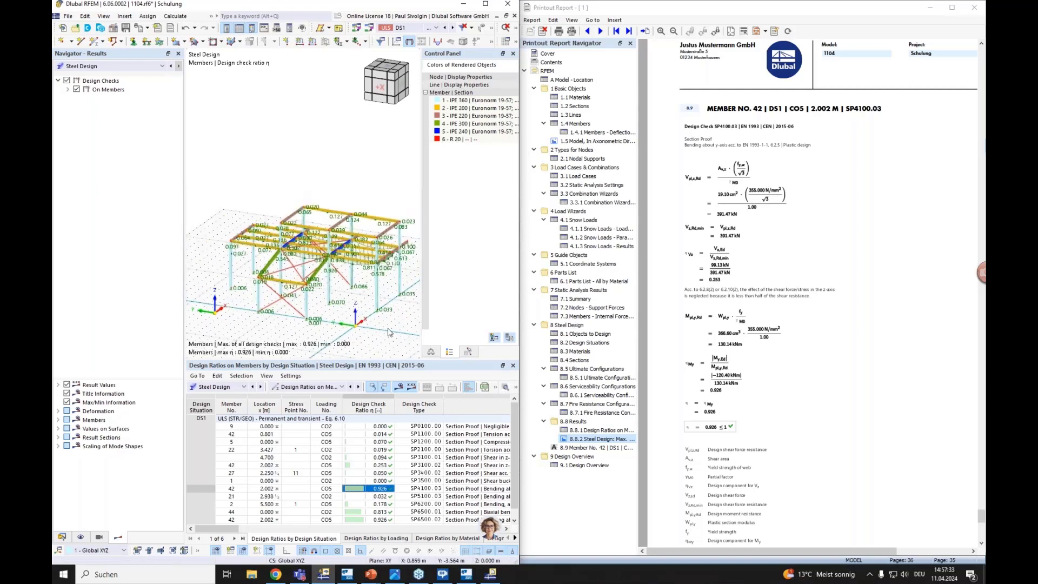
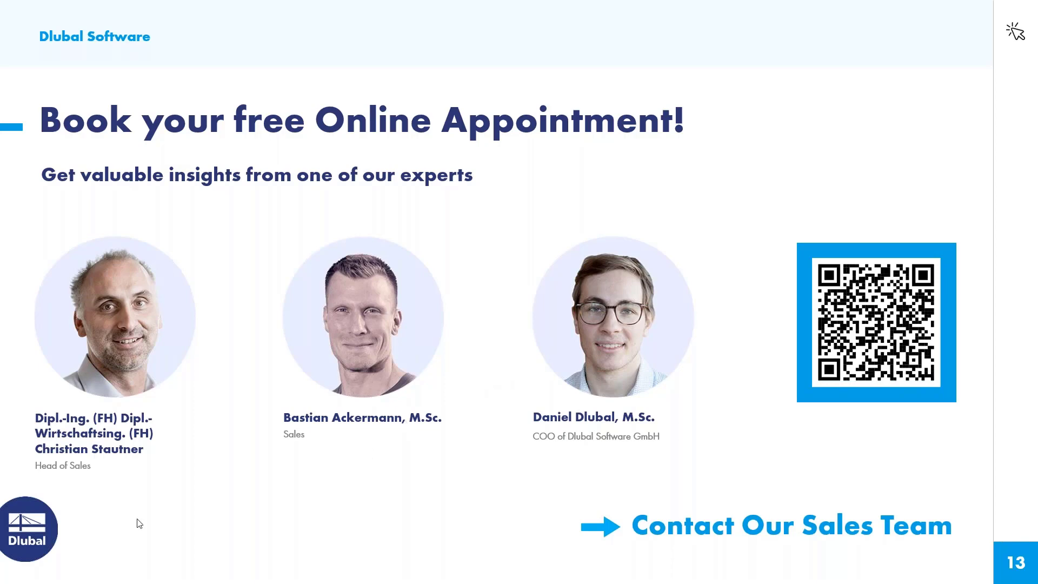
# Switch to Chrome and open the Webinars page from the events section of the Dlubal website
pyautogui.hotkey('alt', 'Tab')
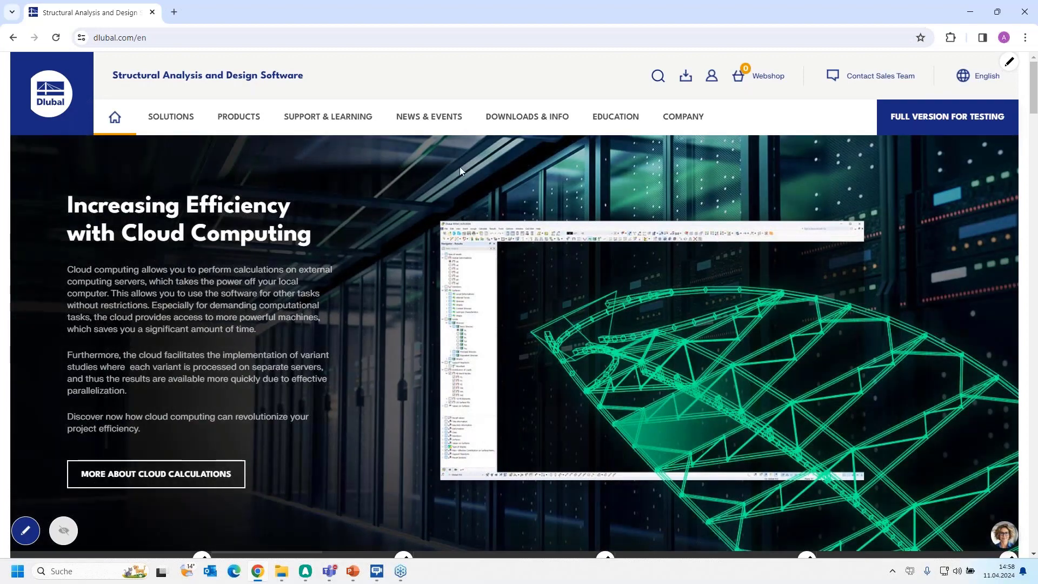
pyautogui.click(414, 120)
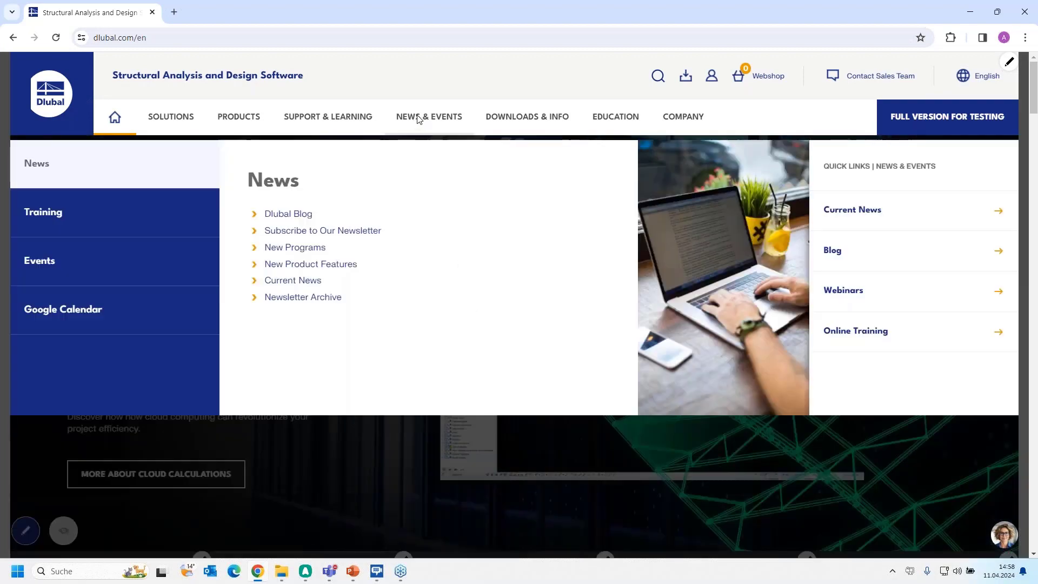
pyautogui.click(78, 269)
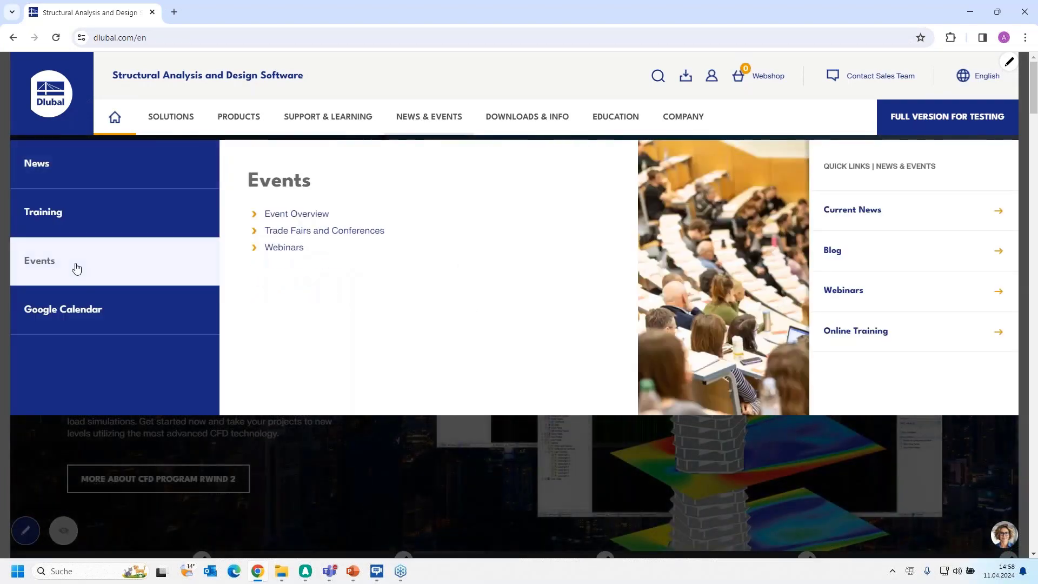
pyautogui.click(289, 250)
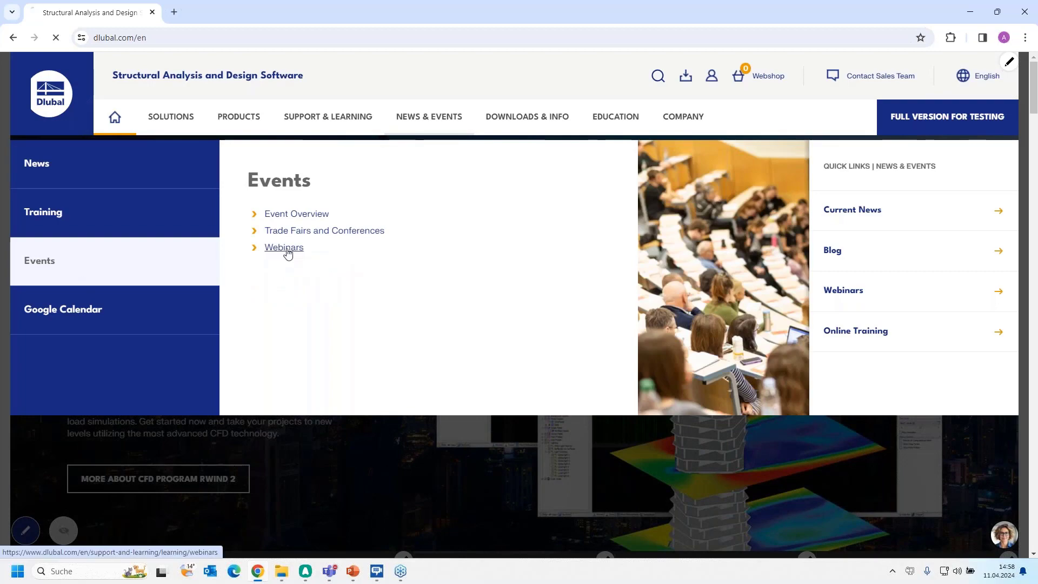
# Look through the upcoming webinars, checking their topics, dates and languages
pyautogui.scroll(-5, 518, 327)
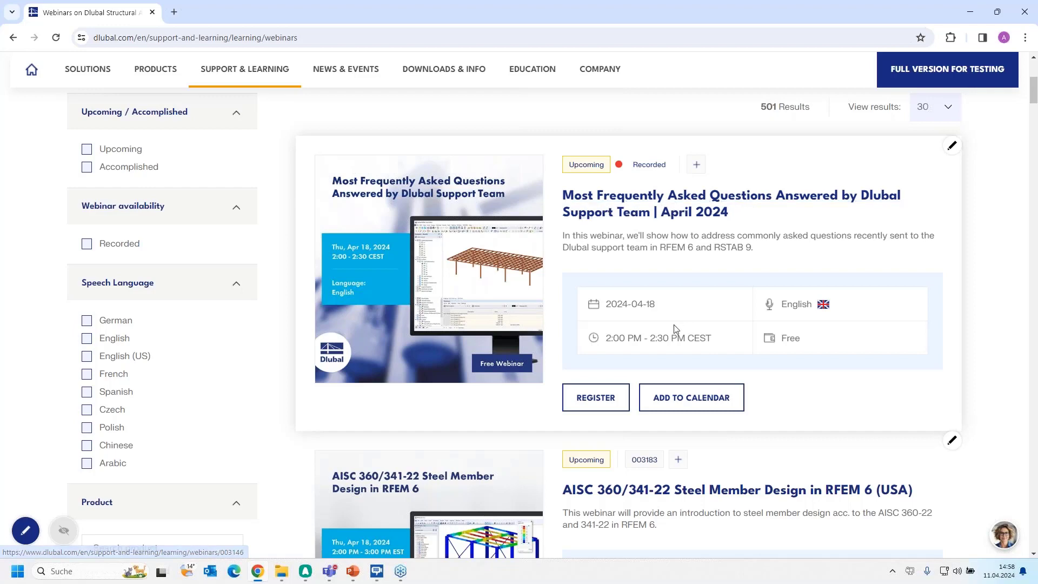
pyautogui.scroll(-5, 607, 326)
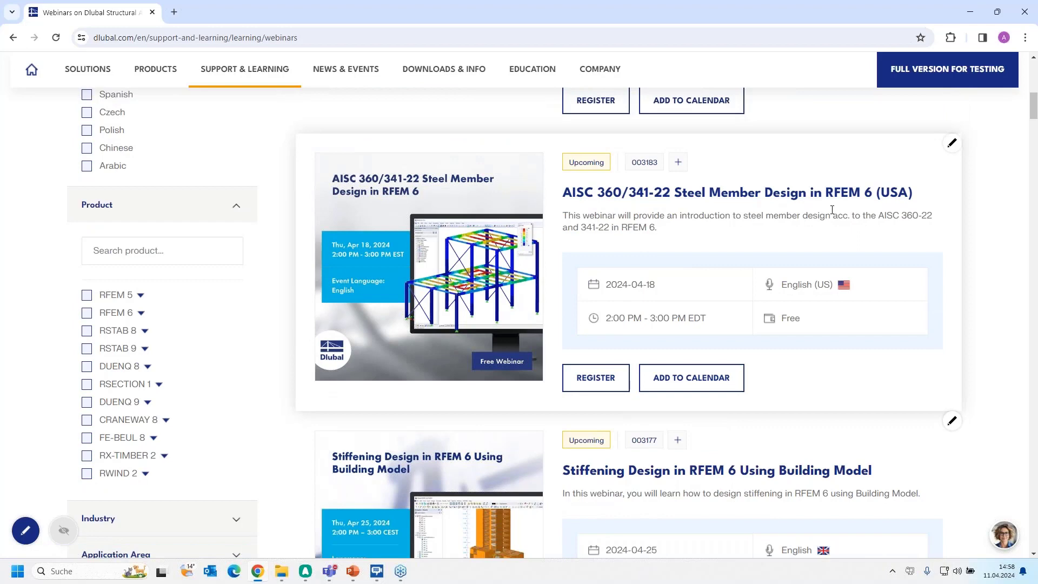
pyautogui.scroll(-3, 831, 209)
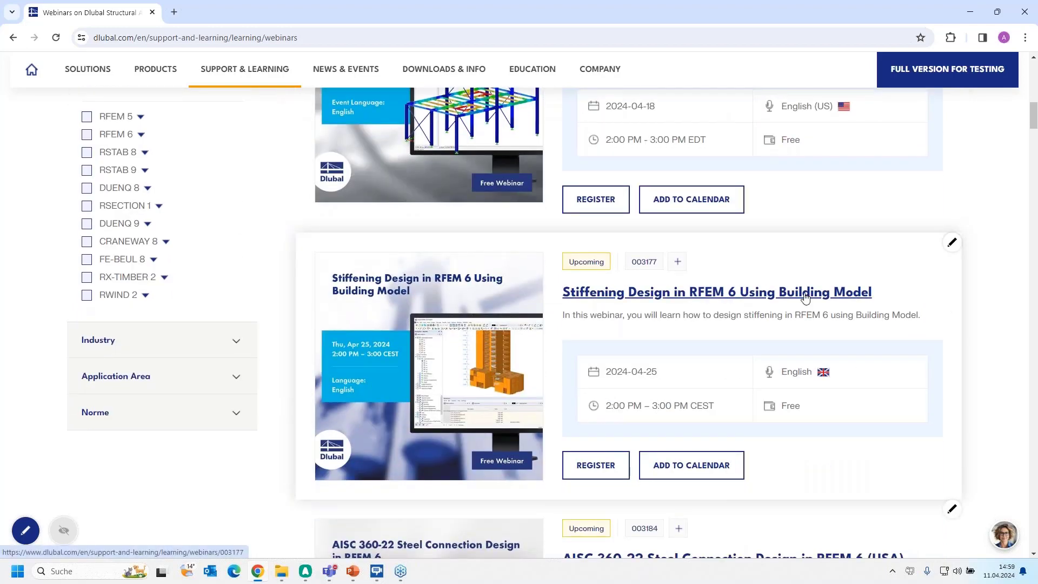
pyautogui.scroll(-1, 749, 311)
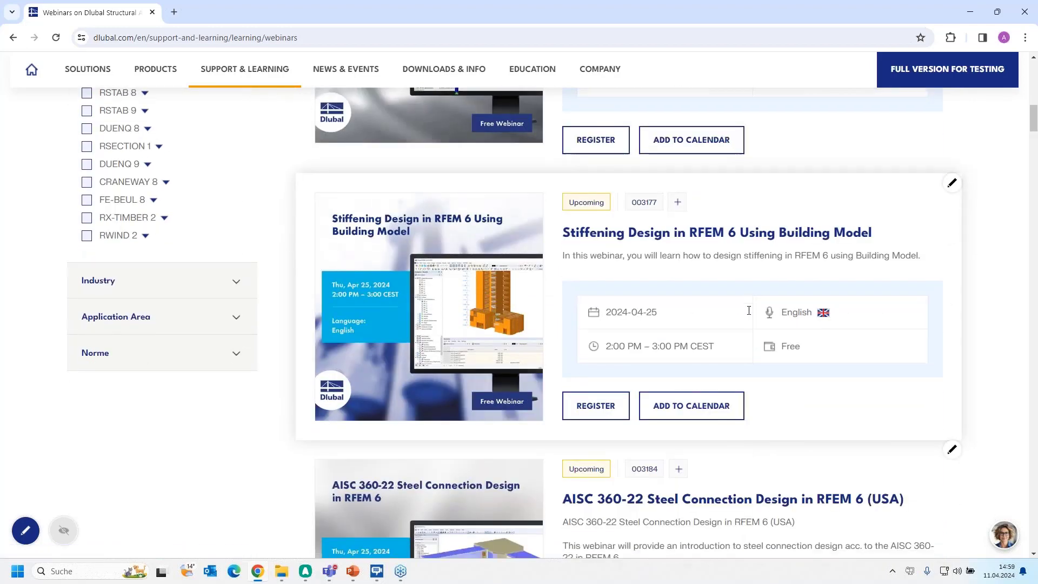
pyautogui.scroll(-3, 748, 311)
pyautogui.scroll(3, 736, 312)
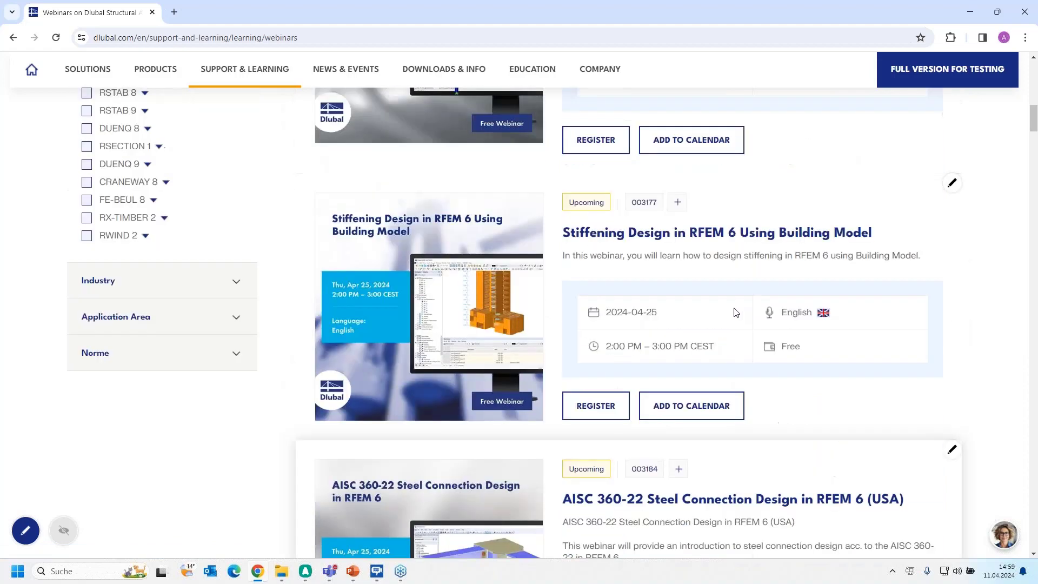
pyautogui.scroll(-5, 670, 287)
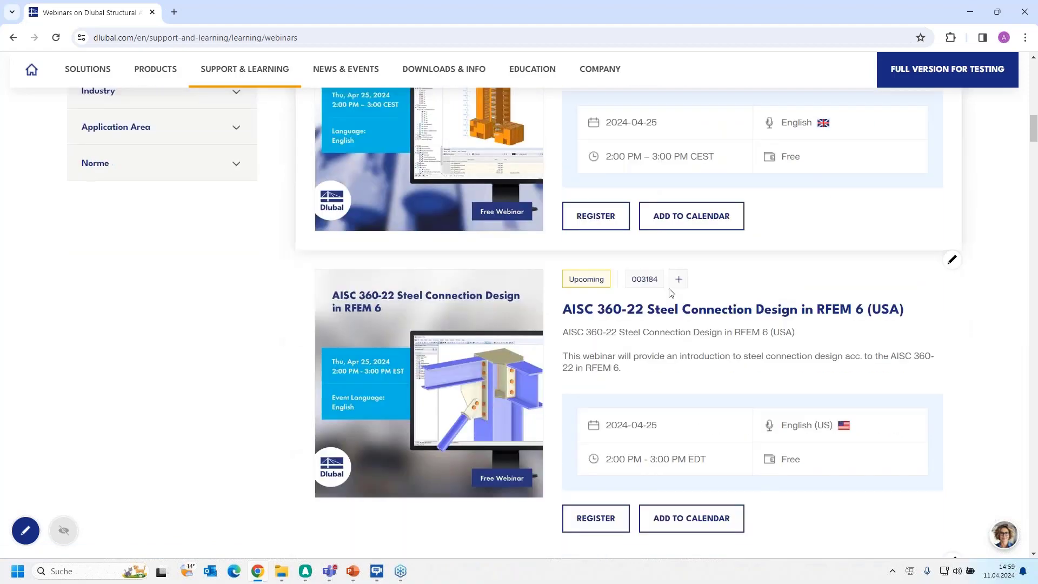
pyautogui.scroll(-4, 692, 302)
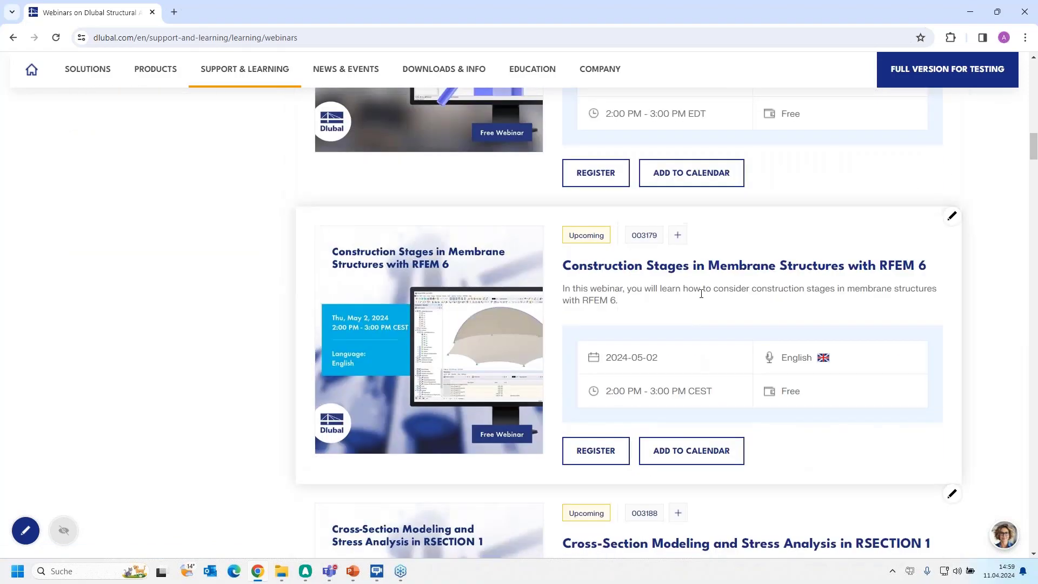
pyautogui.scroll(-3, 701, 294)
pyautogui.scroll(-2, 672, 299)
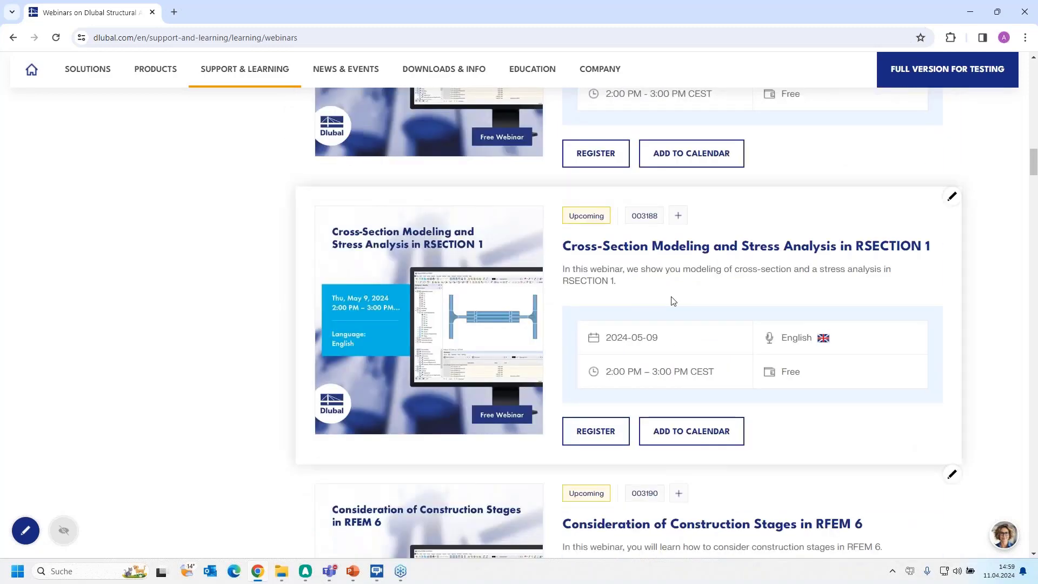
# Open the page of the accomplished webinar "Introduction to the interface RFEM 6 - Tekla Structures" from the webinar list
pyautogui.scroll(-1, 672, 300)
pyautogui.scroll(-5, 672, 301)
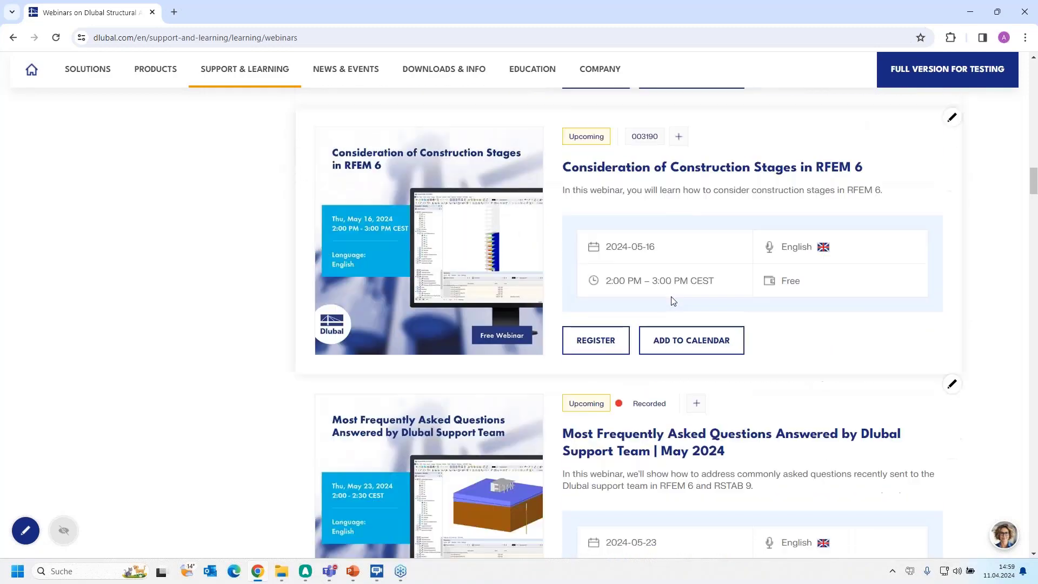
pyautogui.scroll(-1, 672, 301)
pyautogui.scroll(-8, 671, 301)
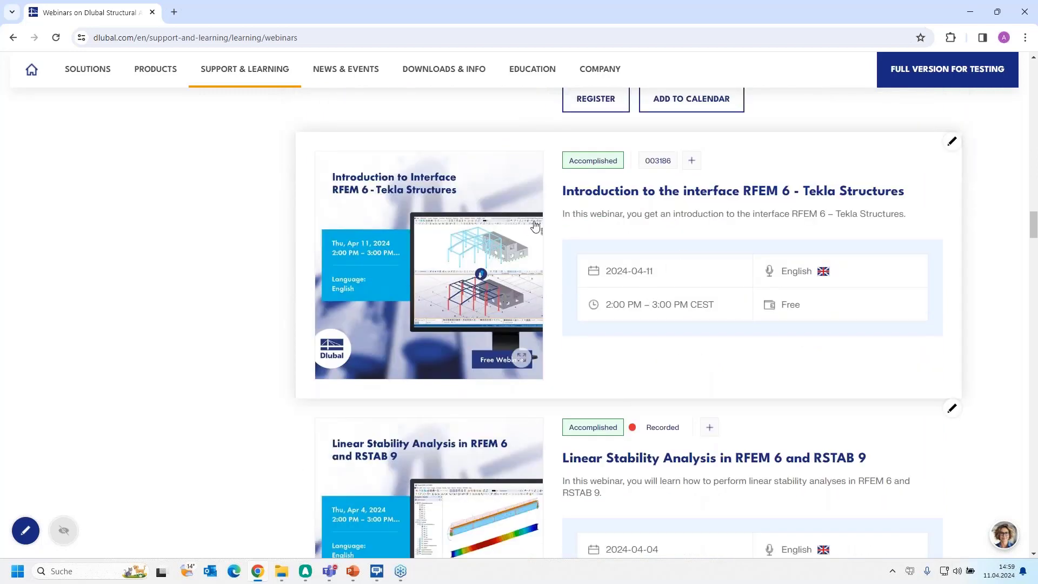
pyautogui.click(613, 195)
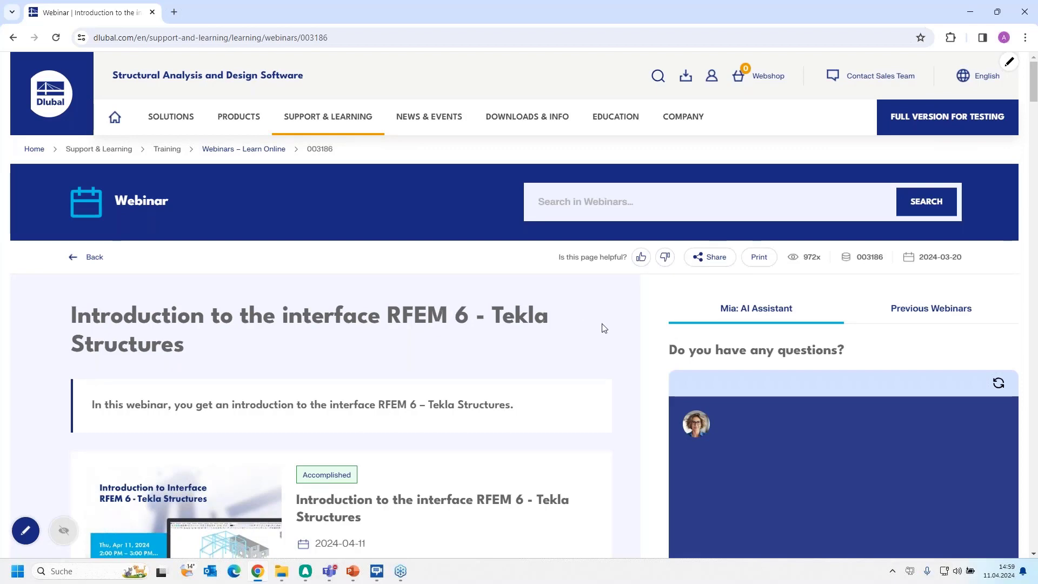
# Look through the webinar page, checking its time schedule, the slide and Tekla model downloads, and the Models to Download section
pyautogui.scroll(-3, 538, 335)
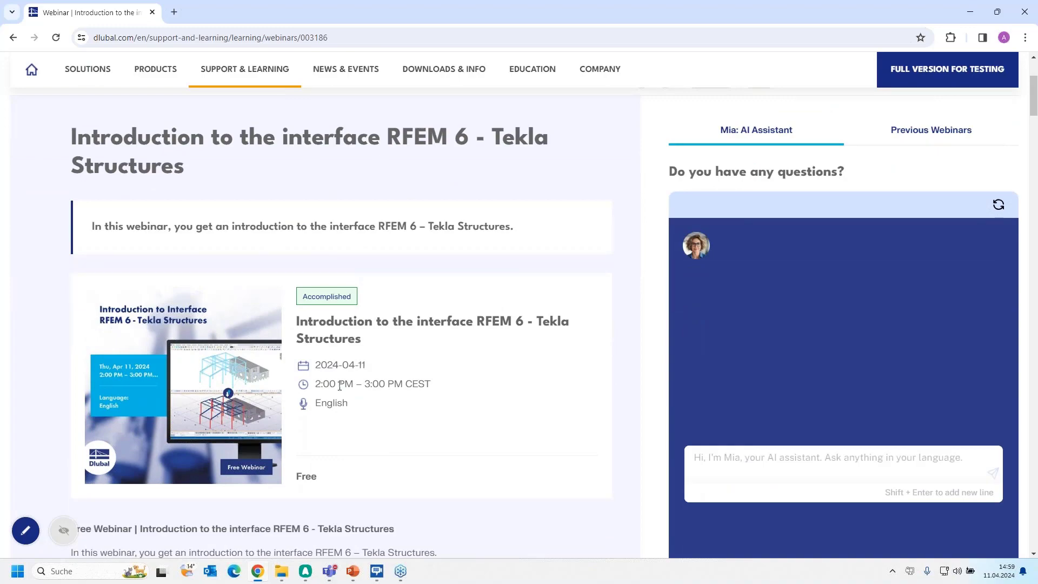
pyautogui.scroll(-2, 359, 435)
pyautogui.scroll(-2, 359, 436)
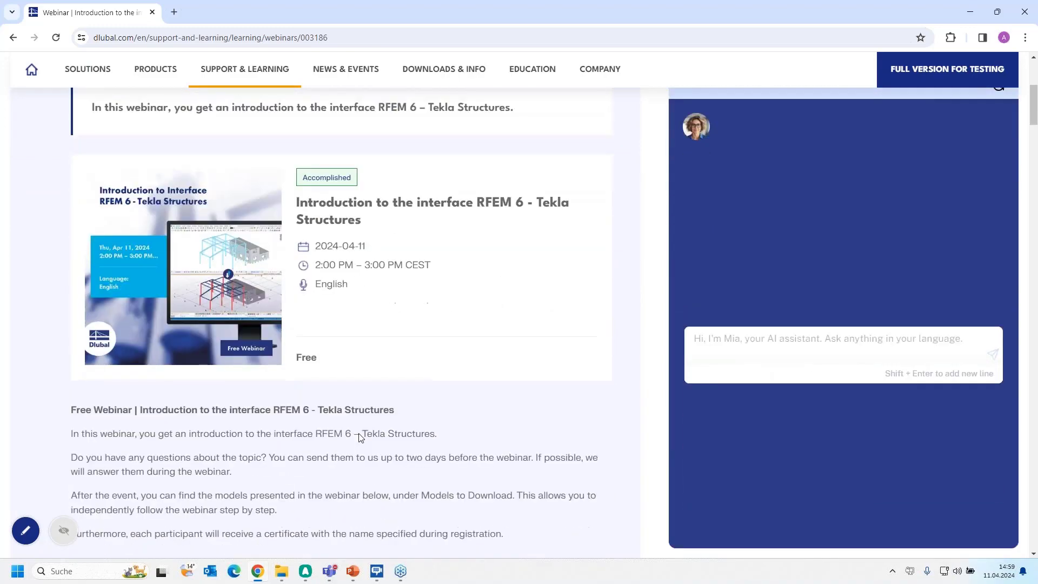
pyautogui.scroll(-15, 310, 350)
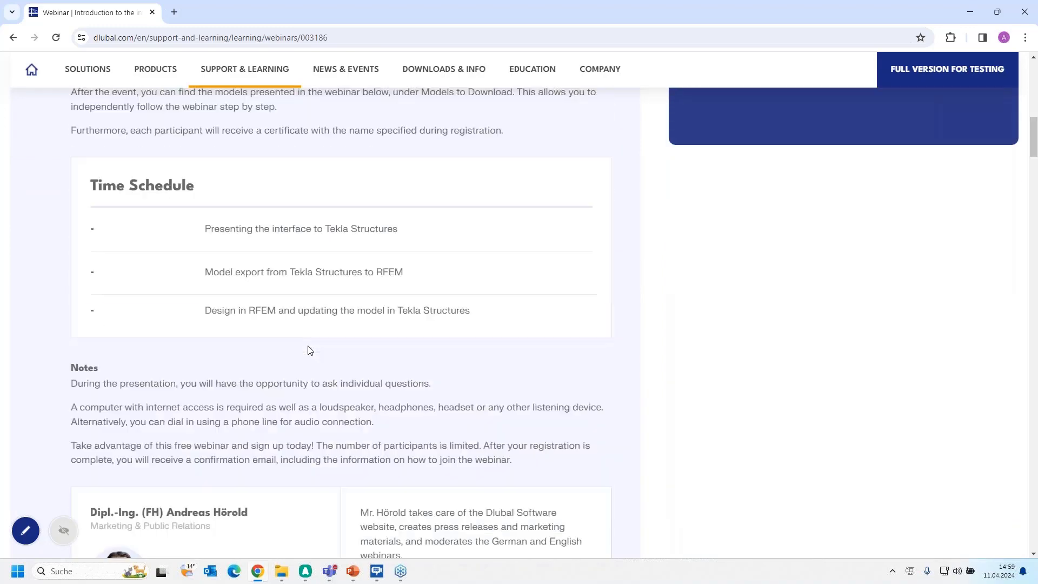
pyautogui.scroll(-5, 310, 351)
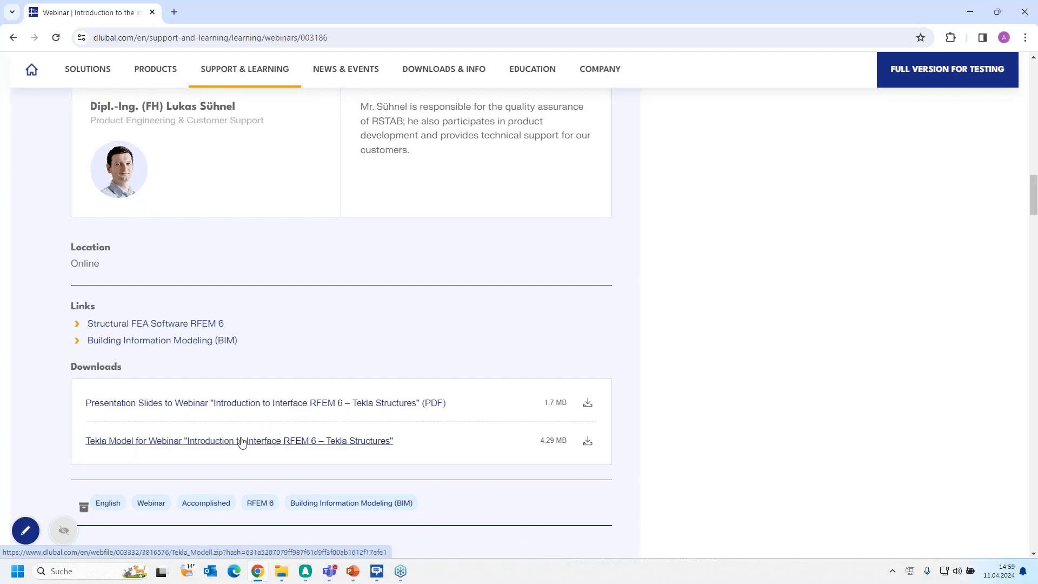
pyautogui.scroll(-15, 242, 442)
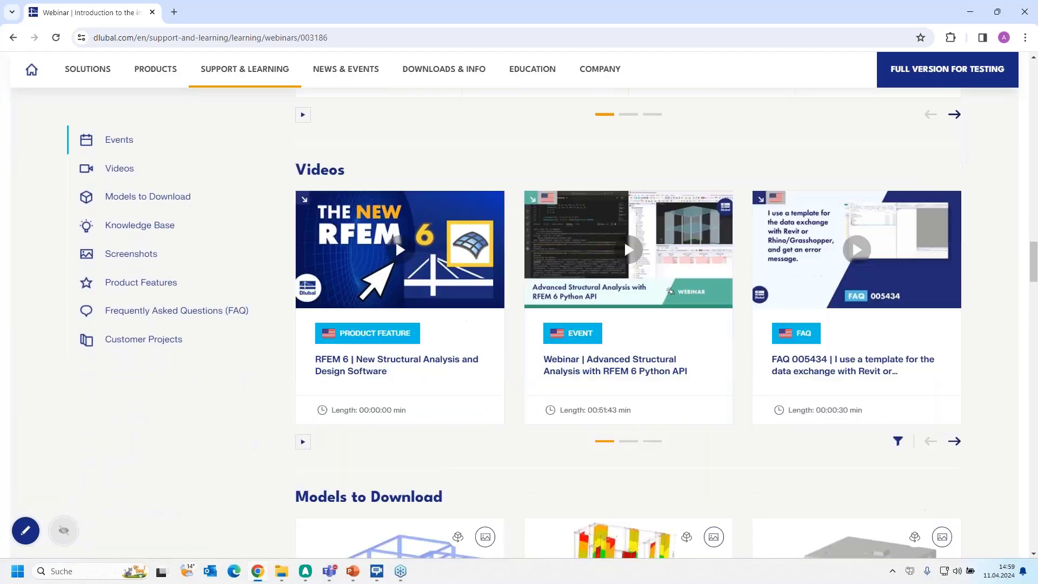
pyautogui.scroll(-4, 393, 390)
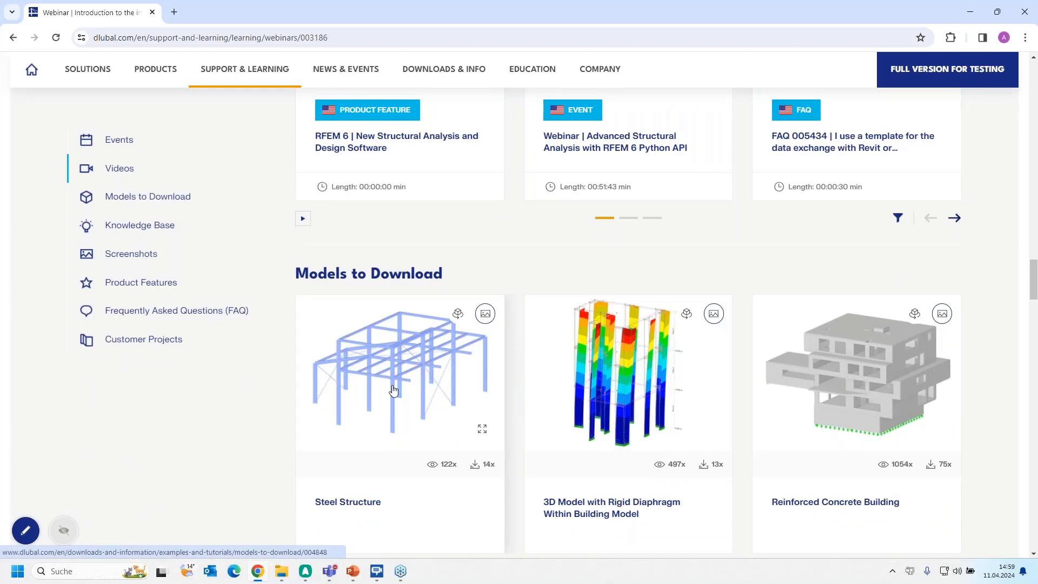